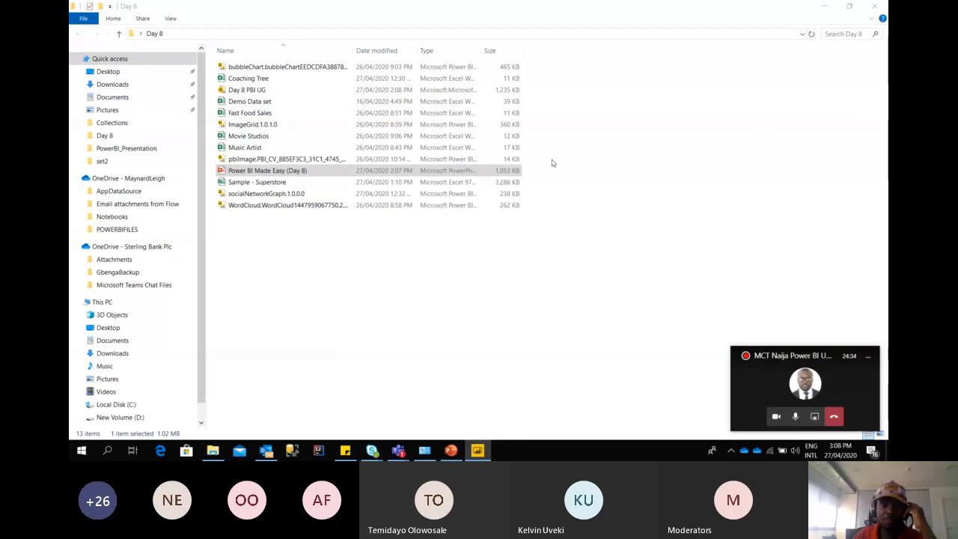
drag(337, 282, 291, 62)
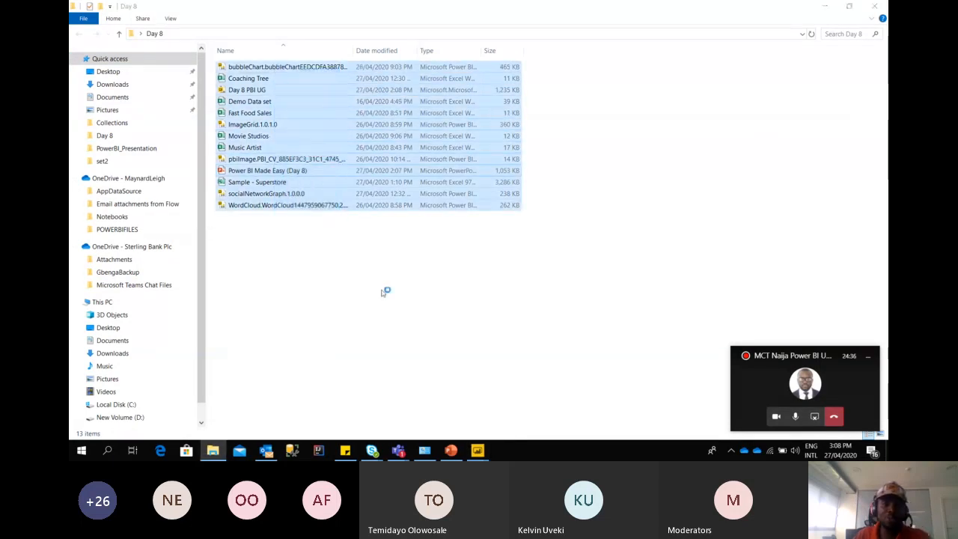
click(384, 292)
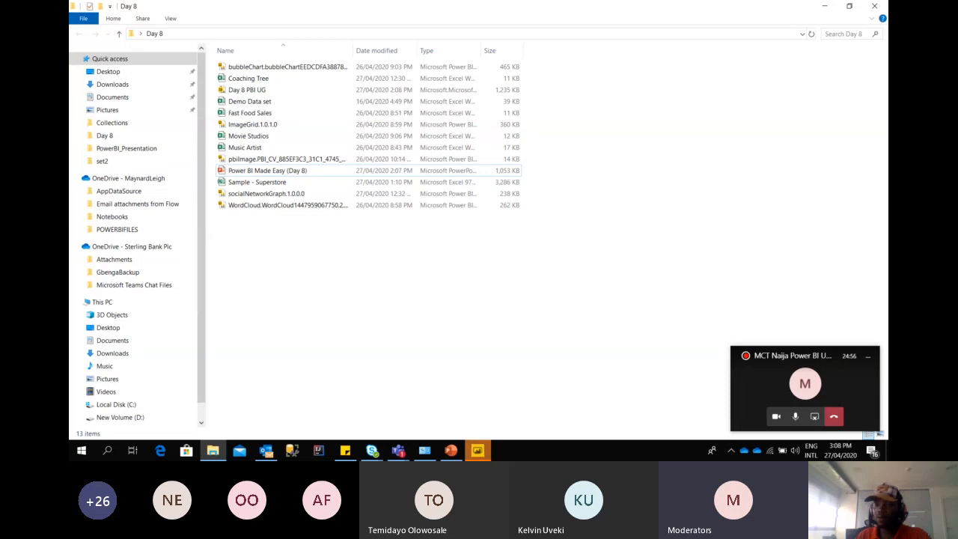
click(867, 357)
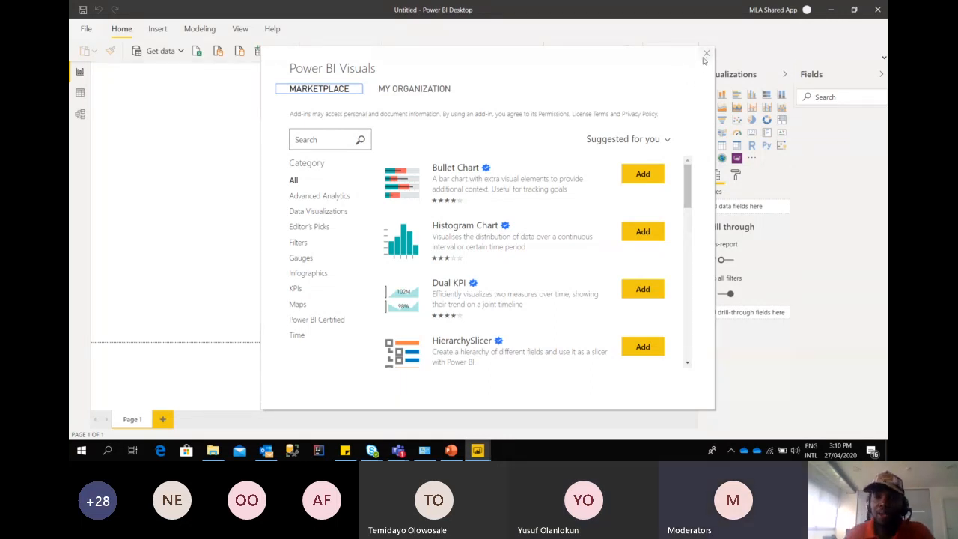
Close the open Power BI Visuals dialog and reopen the visuals marketplace from AppSource
click(705, 55)
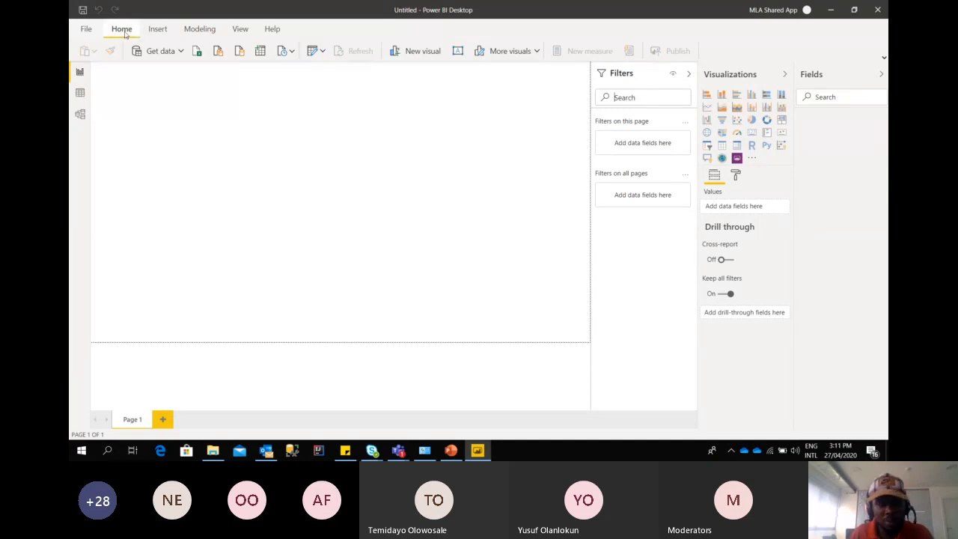
click(537, 51)
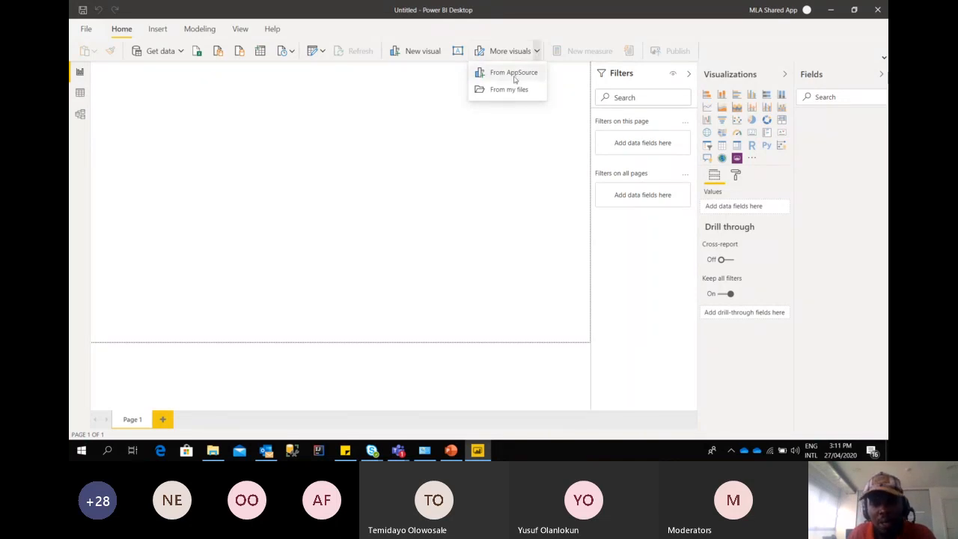
click(509, 74)
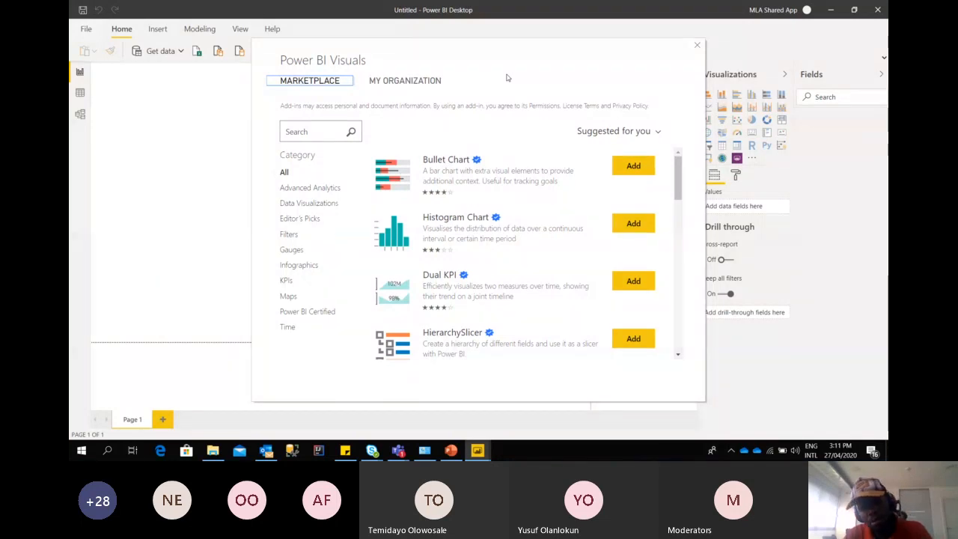
Search the visuals marketplace for "data image" and add the Image by CloudScope visual to the report
click(326, 131)
text(s)
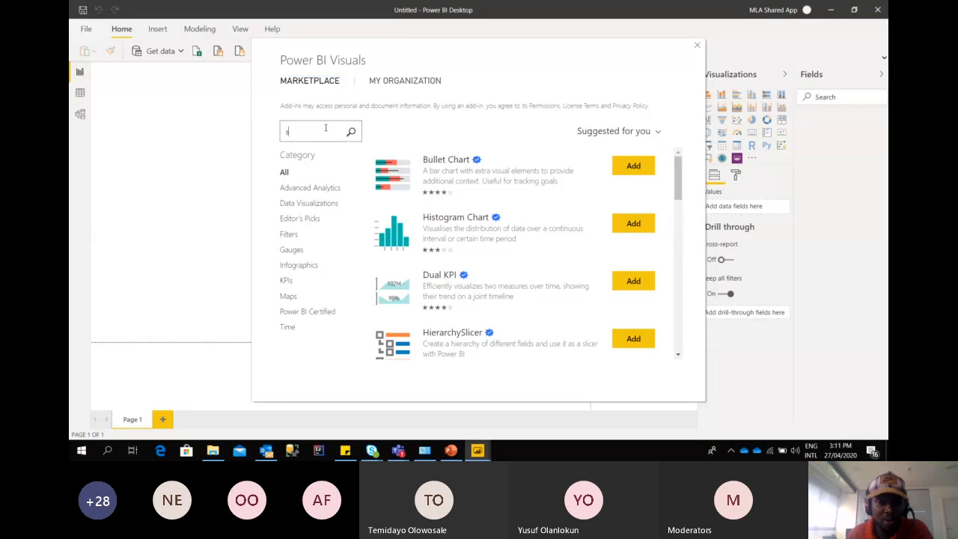
key(BackSpace)
text(data)
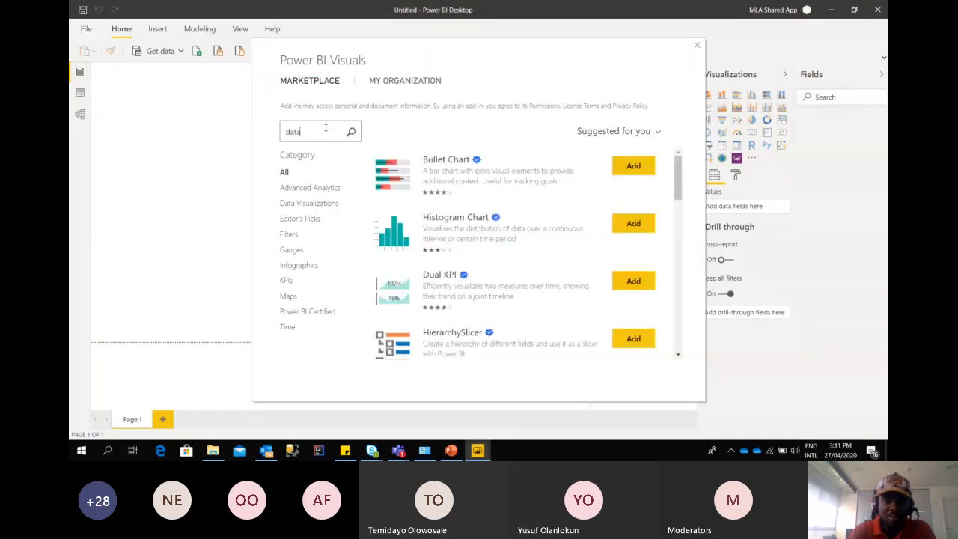
text( im)
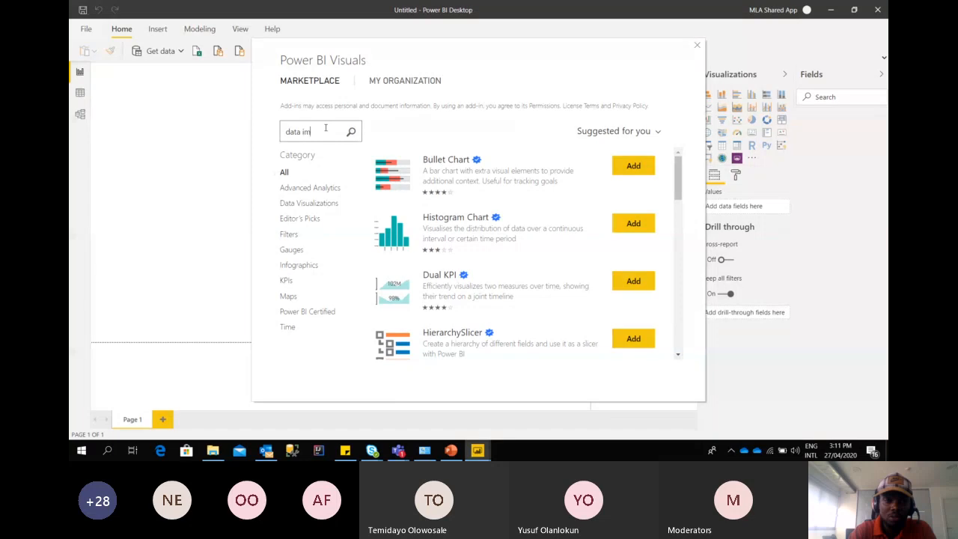
text(age)
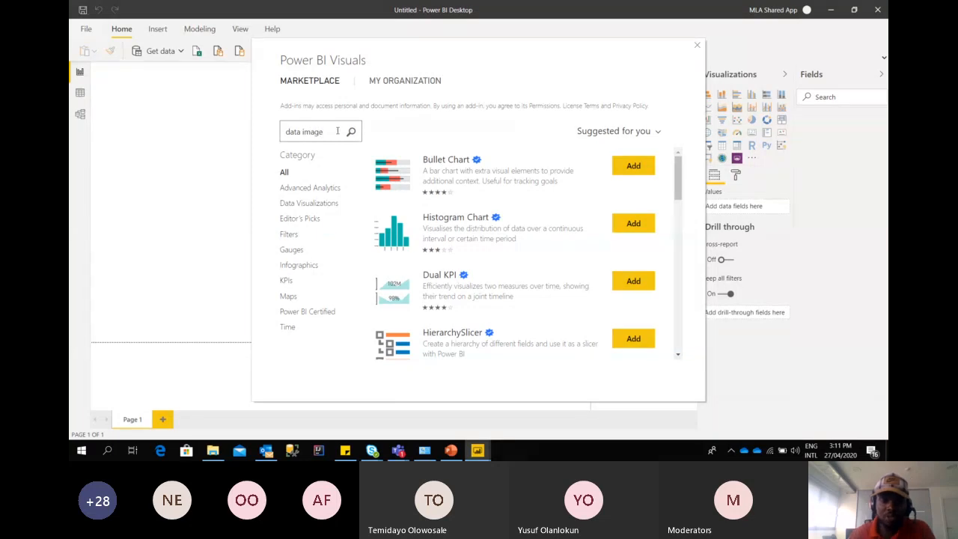
click(351, 131)
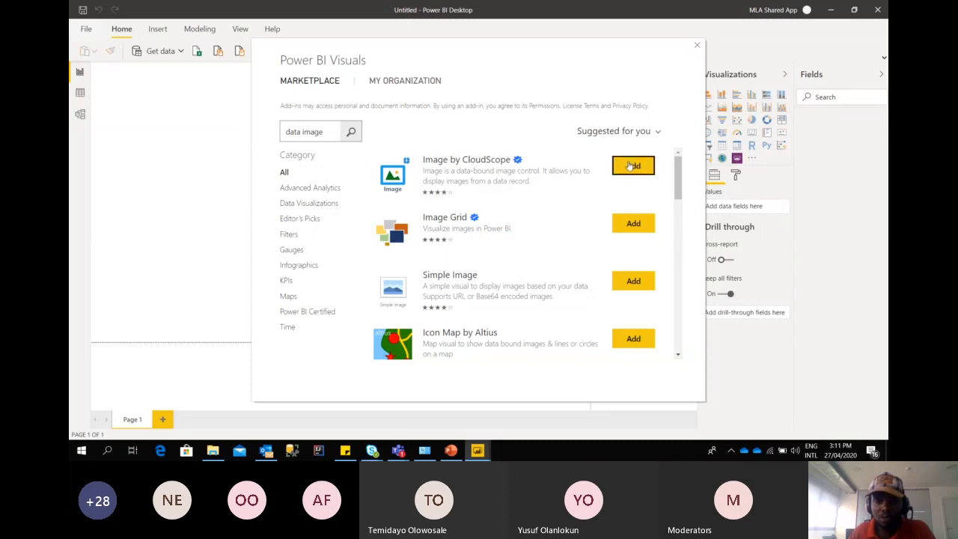
click(633, 167)
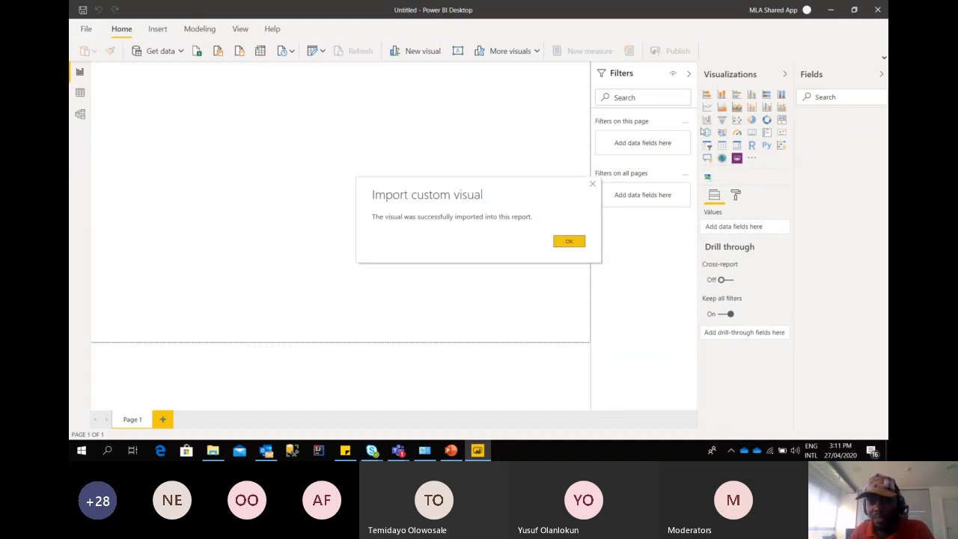
click(568, 241)
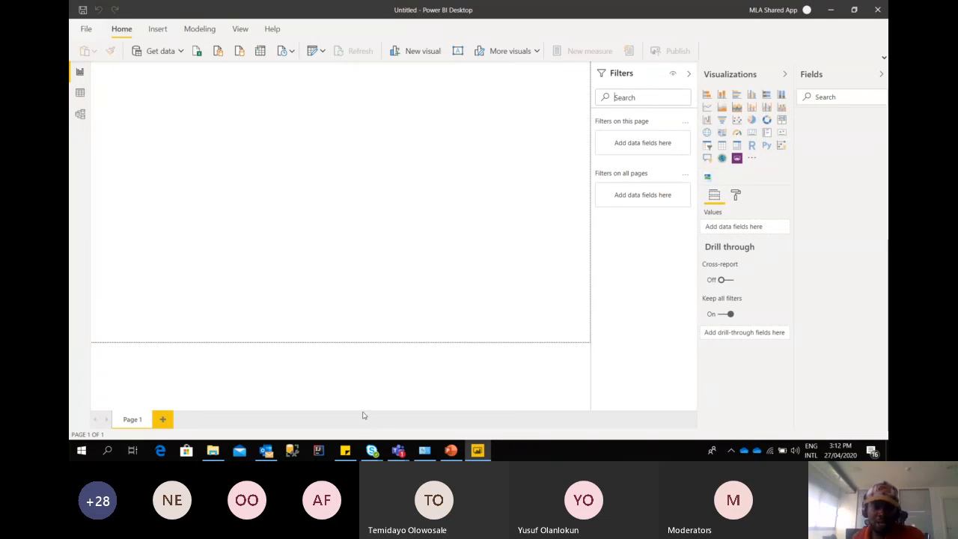
Switch to Google Chrome and close the YouTube page, keeping only the new blank page open
click(81, 450)
scroll(155, 362, down, 10)
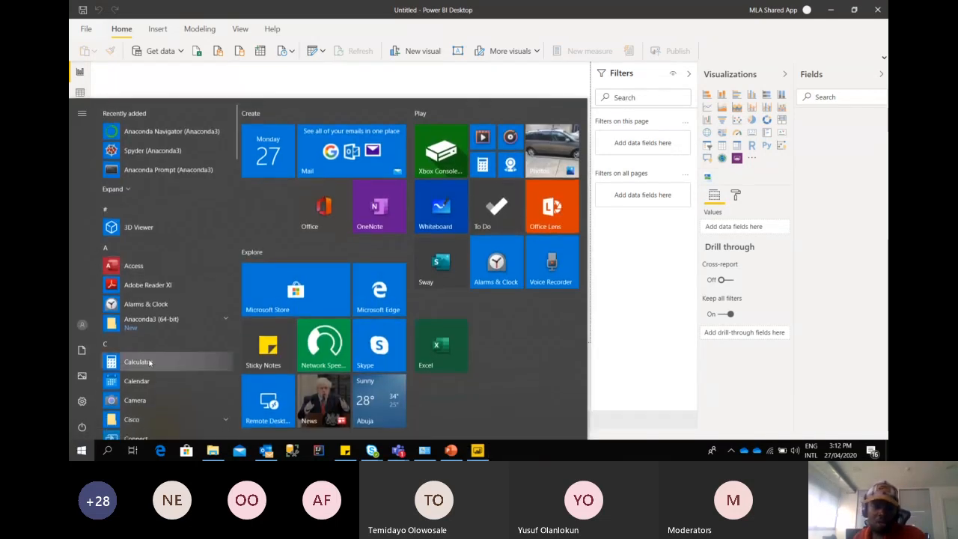
text(chrom)
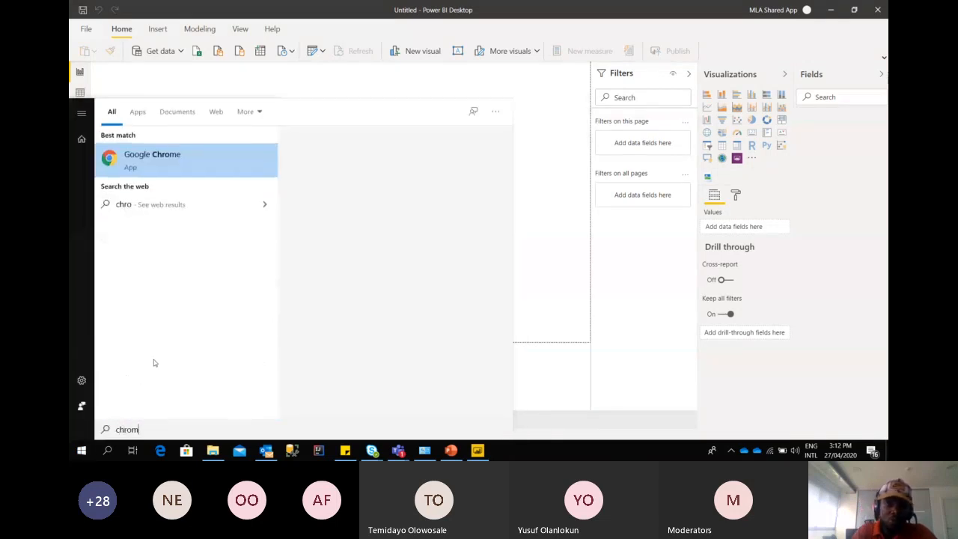
click(194, 163)
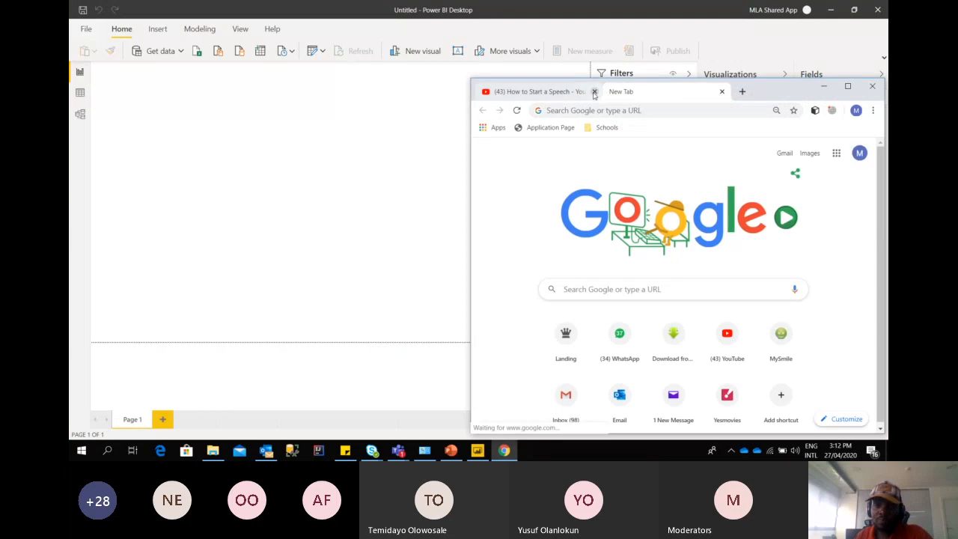
click(593, 91)
Search the web for "power bi custom visuals download free"
click(598, 110)
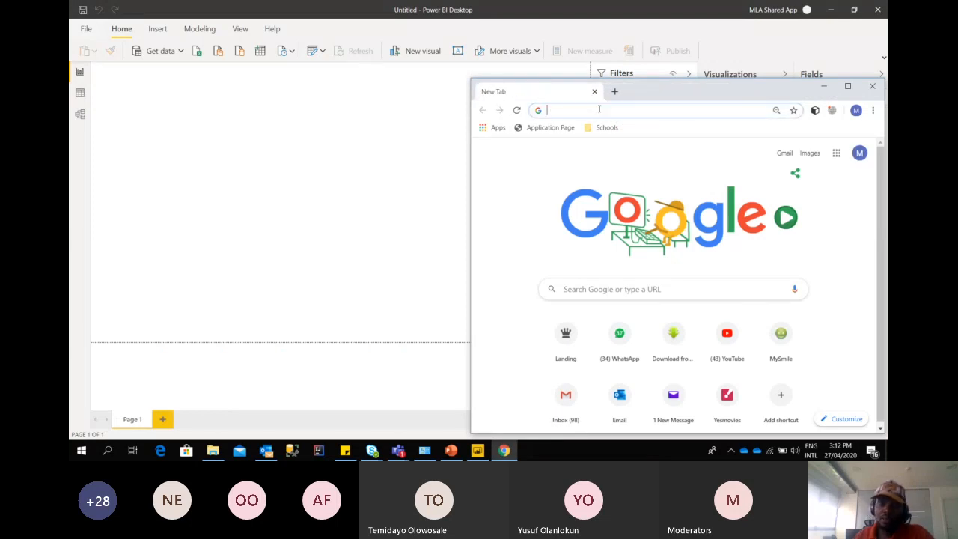
text(power)
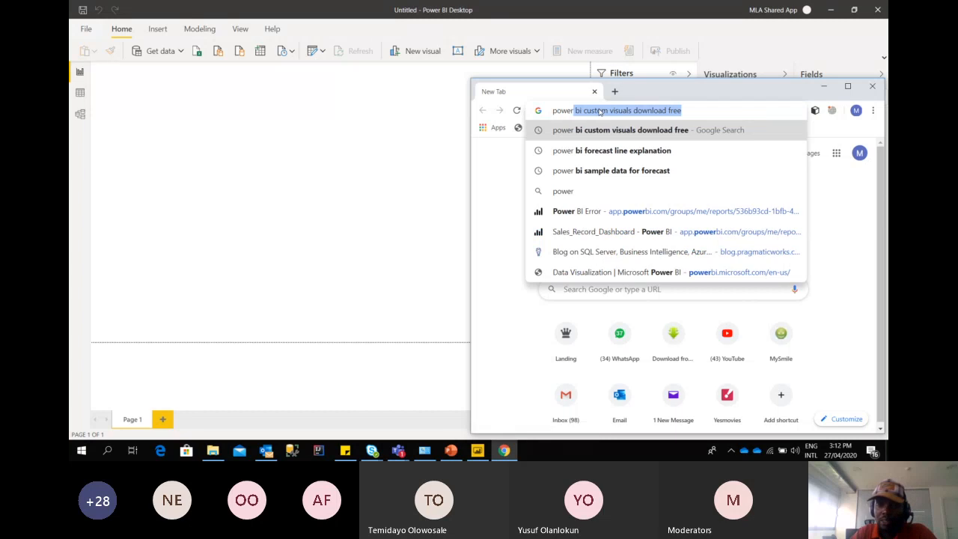
click(598, 110)
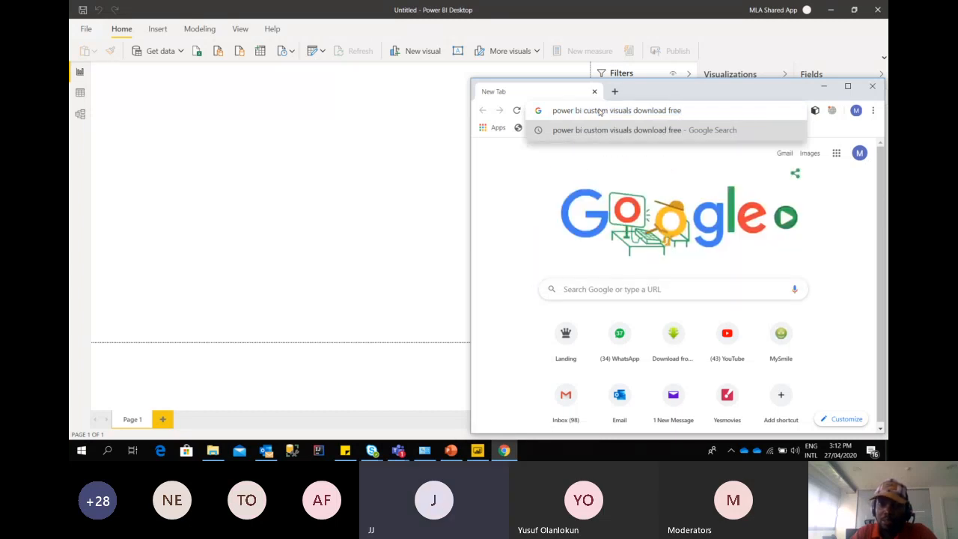
key(BackSpace)
key(BackSpace)
key(BackSpace)
key(BackSpace)
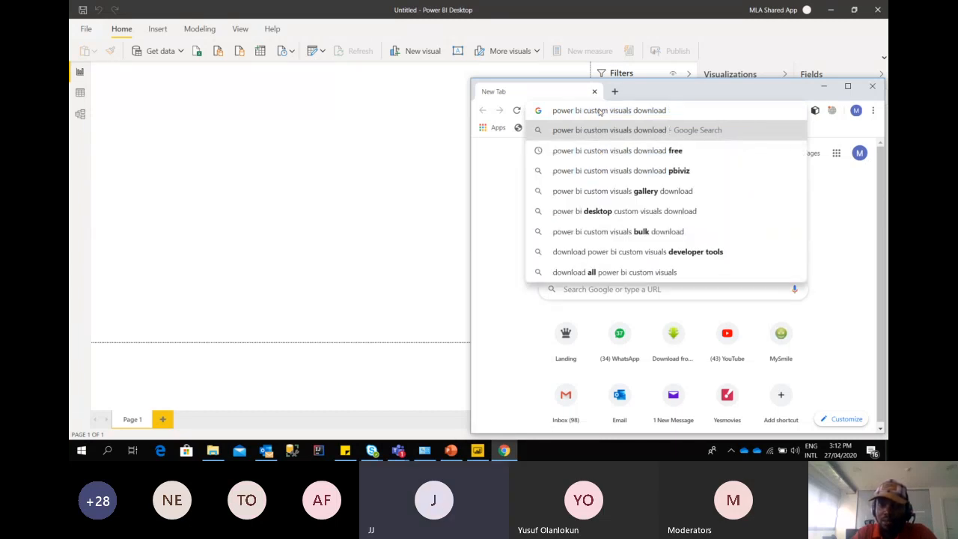
key(Down)
key(Return)
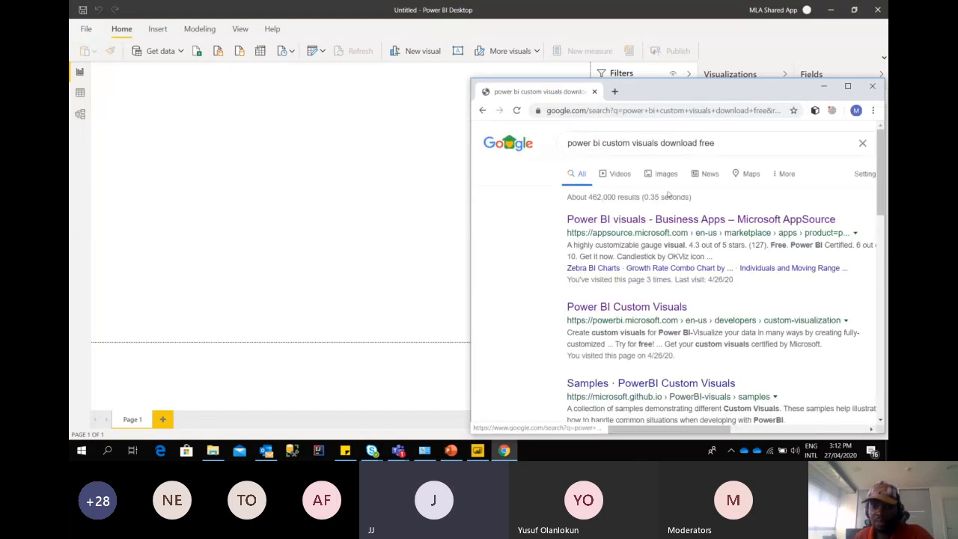
Open the Microsoft AppSource "Power BI visuals" search result and maximize the browser window
drag(704, 105, 540, 98)
click(533, 215)
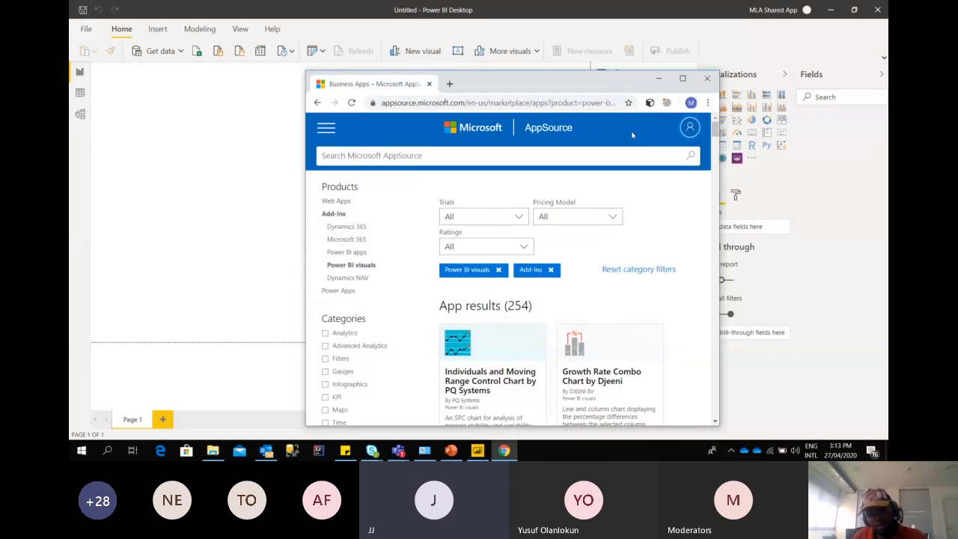
click(681, 78)
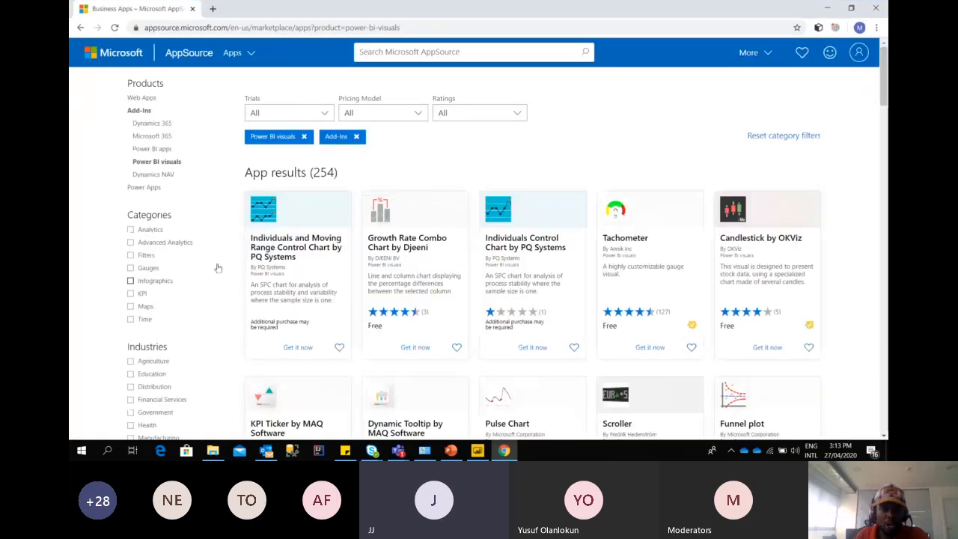
Search the Power BI visuals on AppSource for "data image"
click(508, 54)
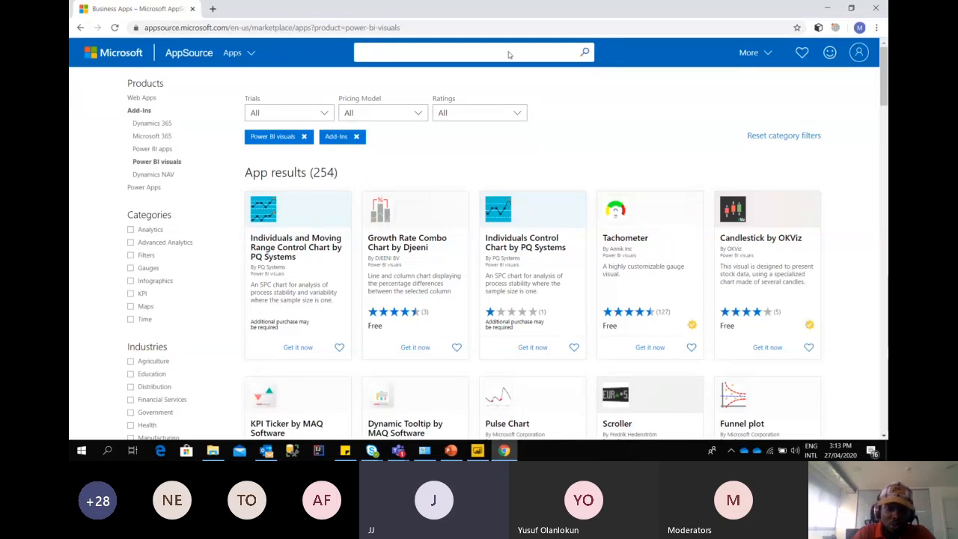
text(data)
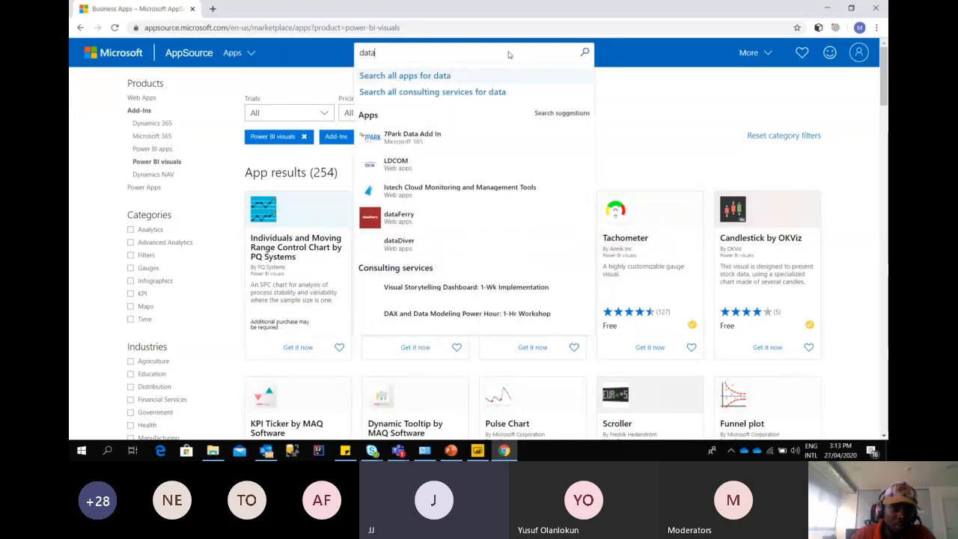
text( image)
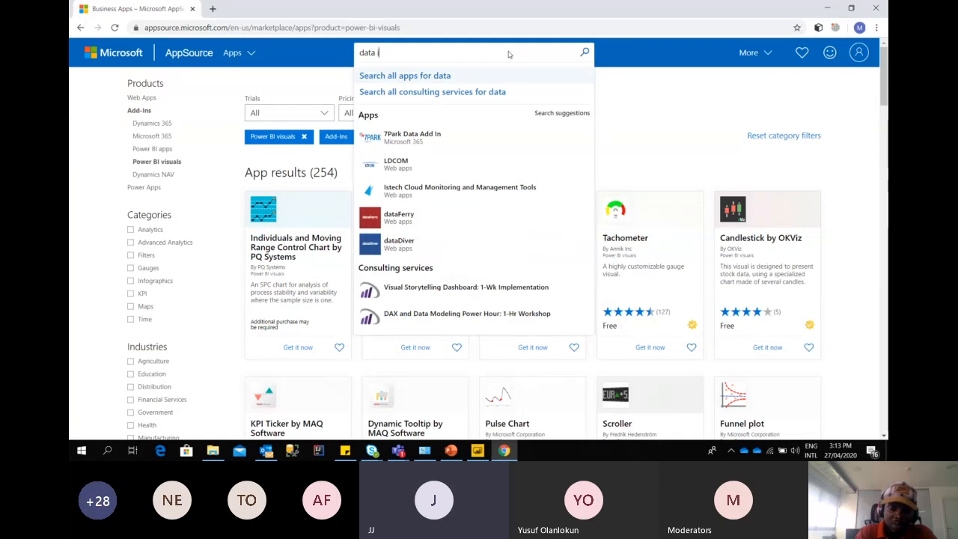
key(Return)
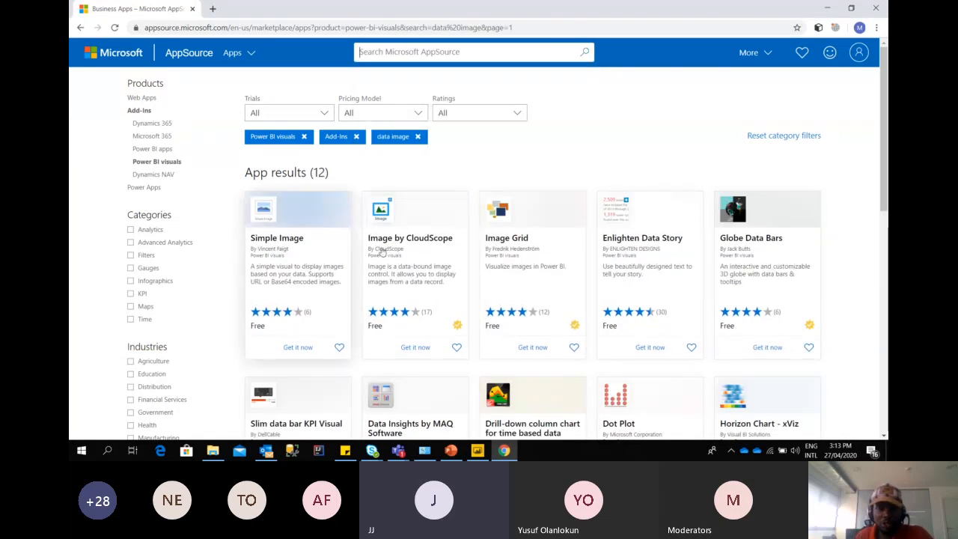
Get the Image by CloudScope visual, agree to the terms and download it for Power BI
click(415, 347)
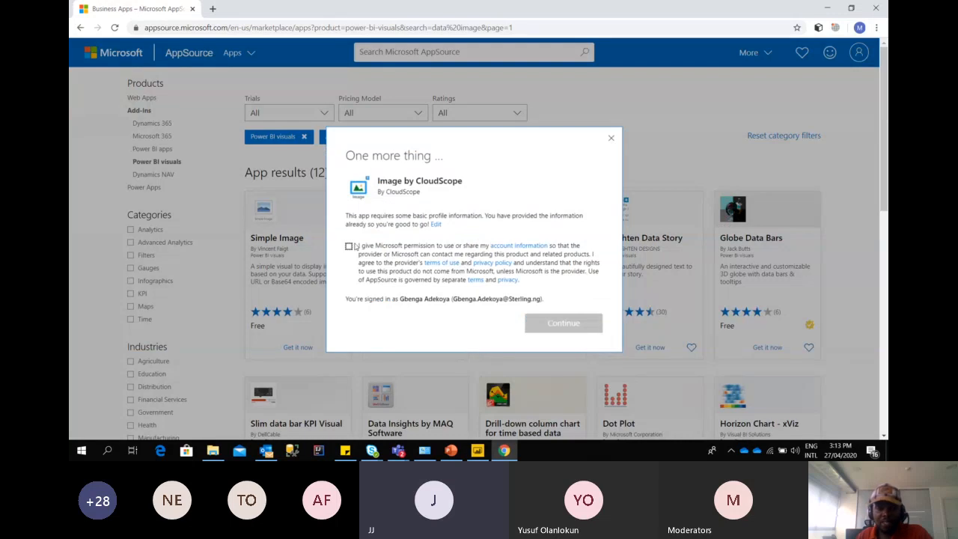
click(349, 246)
click(564, 323)
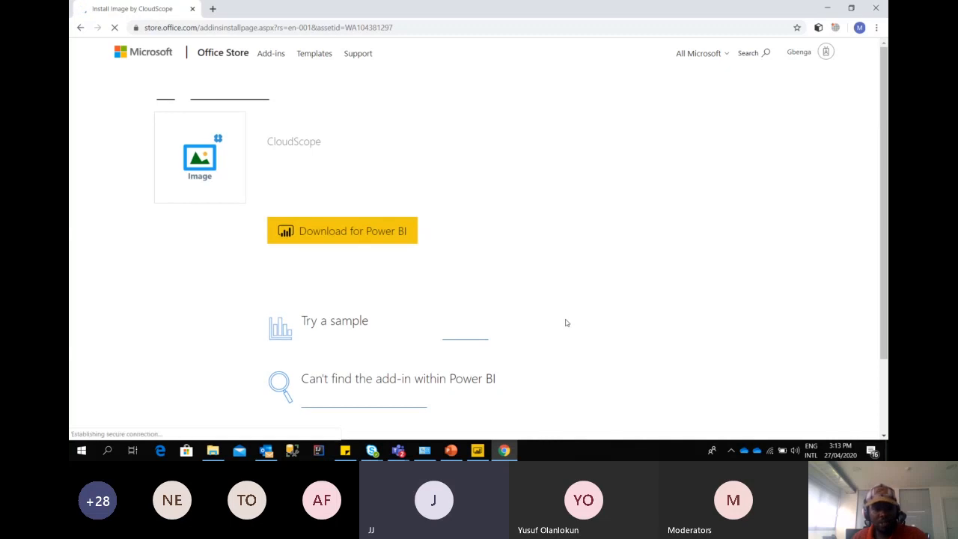
click(374, 230)
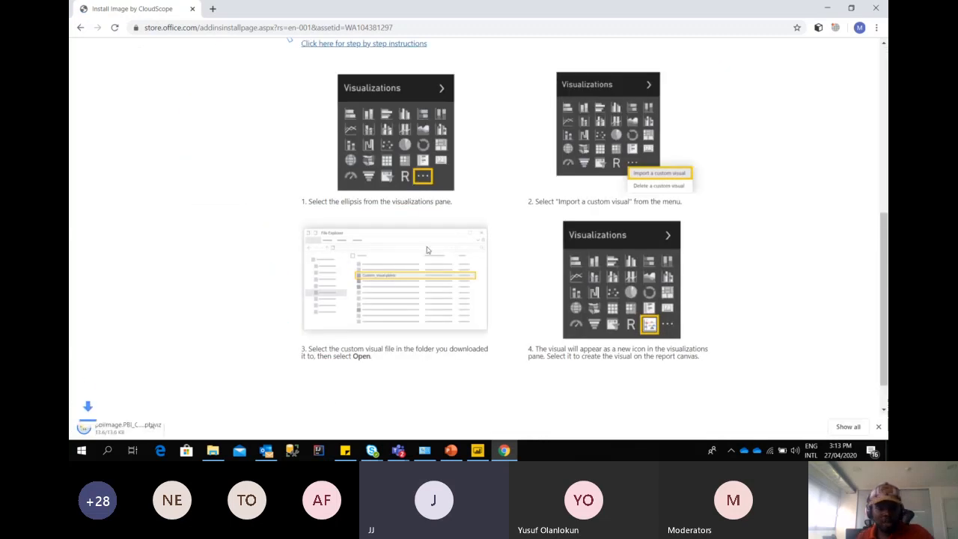
Show the downloaded pbiImage visual file in its folder, and minimize the folder window
click(179, 427)
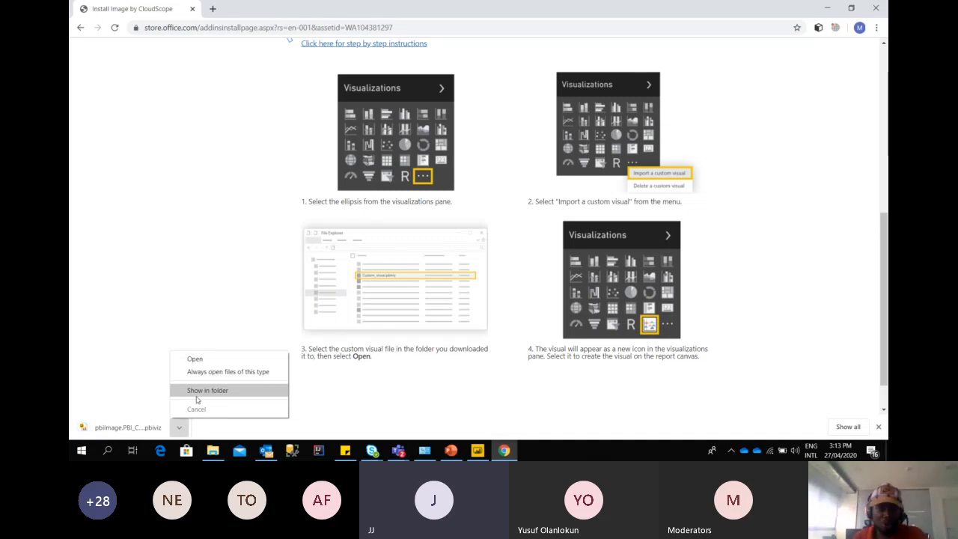
click(197, 395)
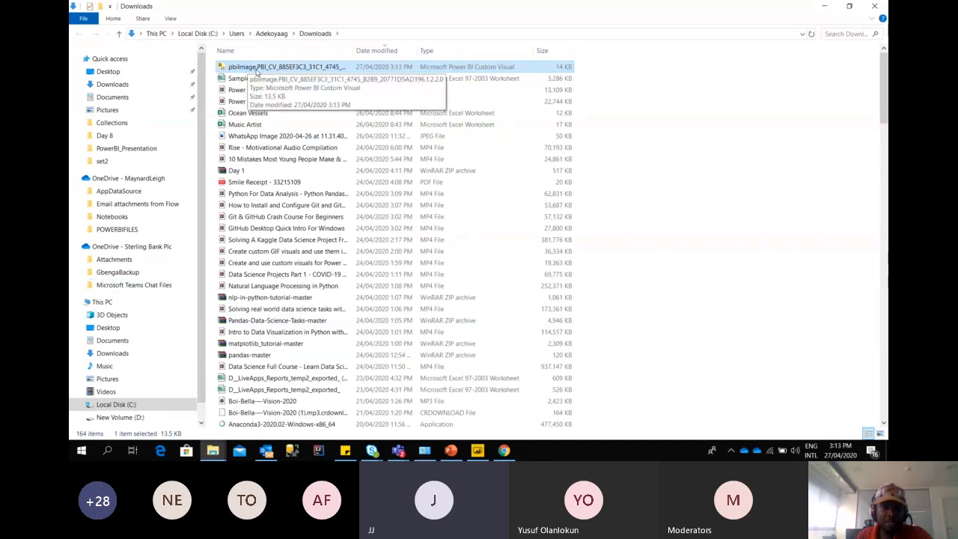
click(824, 6)
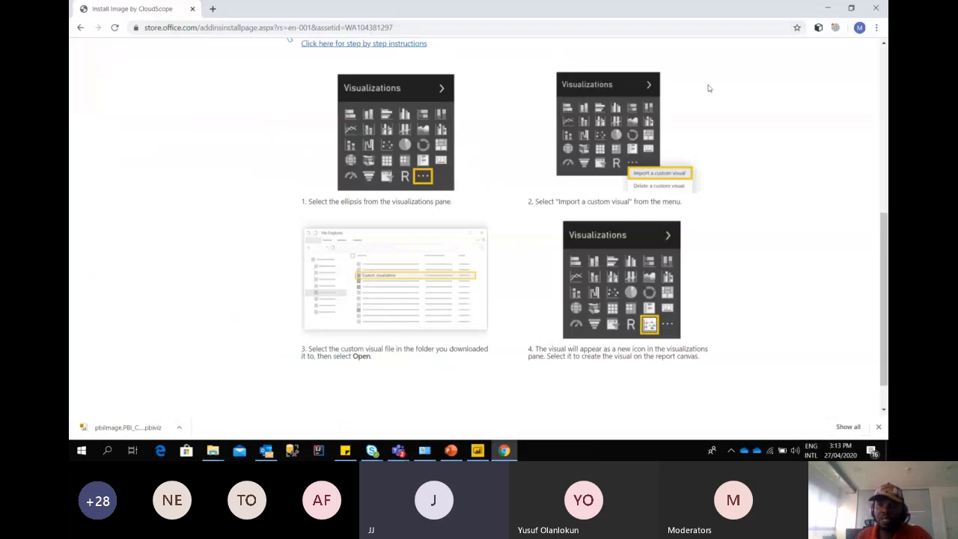
Minimize the browser and switch to the Day 8 folder in File Explorer
click(827, 8)
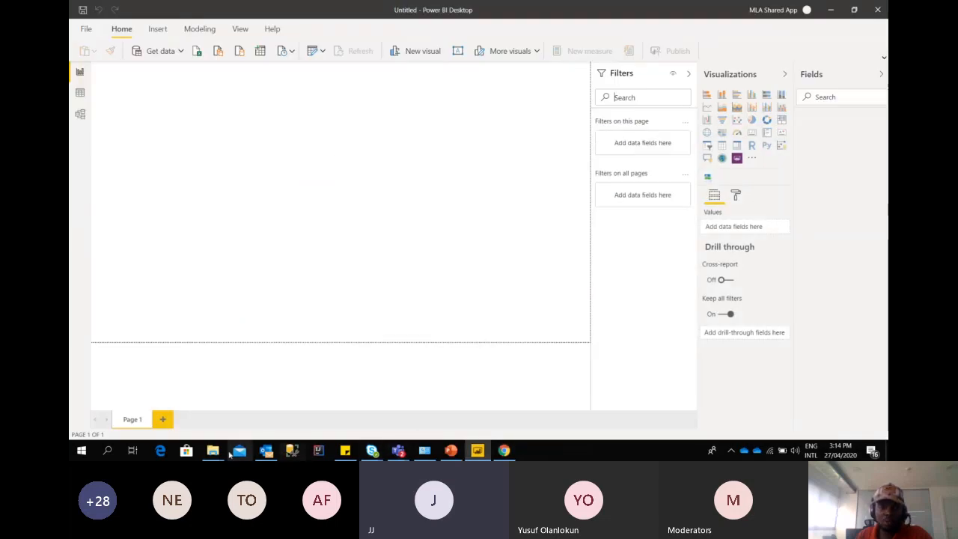
mouse_move(214, 451)
click(154, 404)
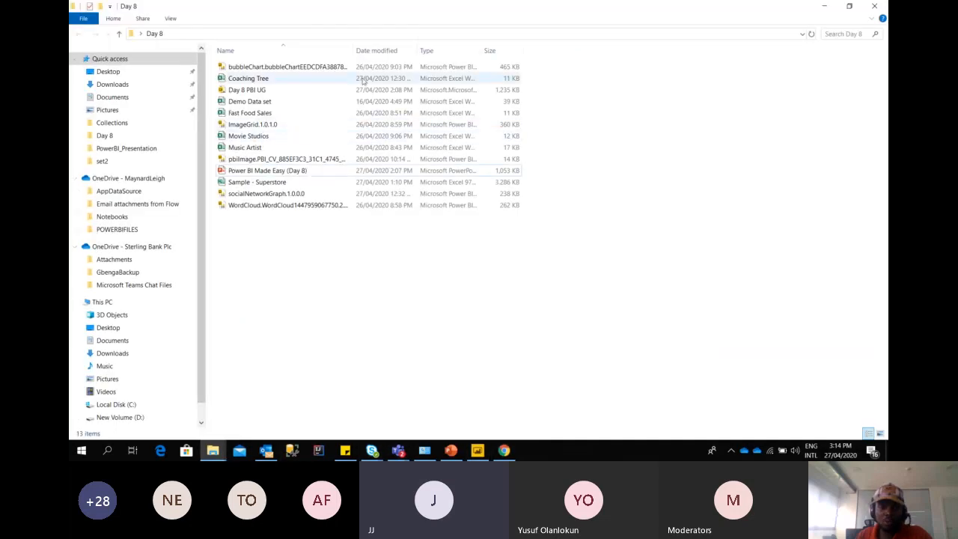
Switch from the Day 8 folder to Power BI Desktop and show the options for pinning and importing custom visuals
click(251, 160)
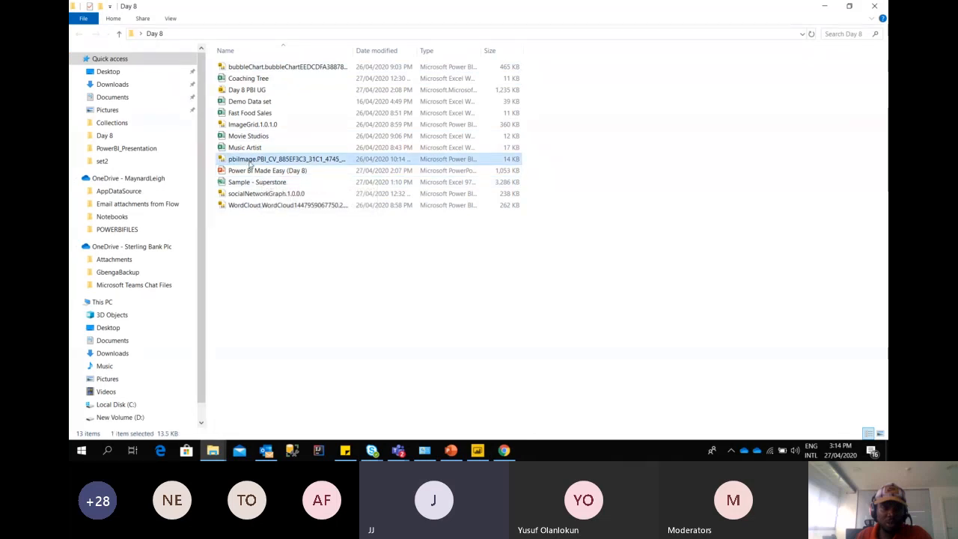
click(477, 449)
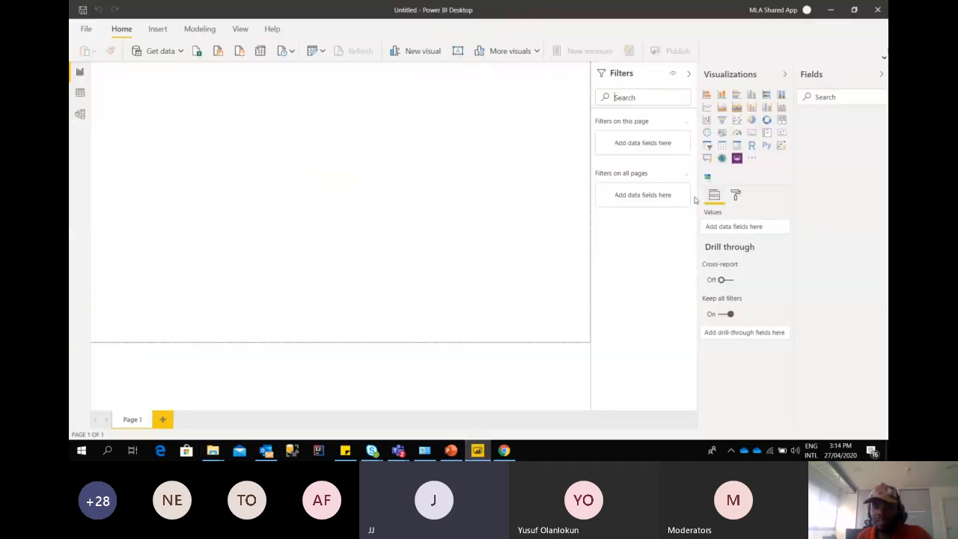
right_click(708, 178)
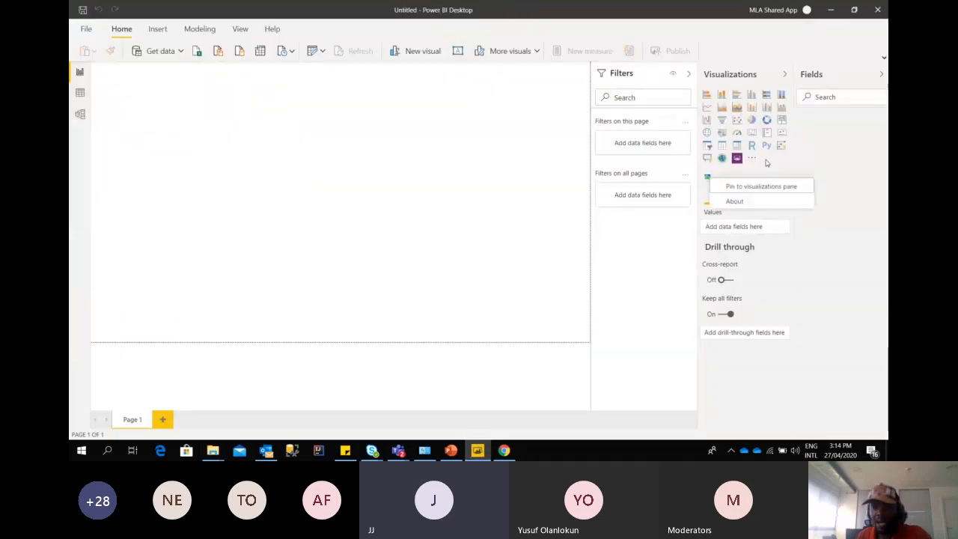
click(739, 177)
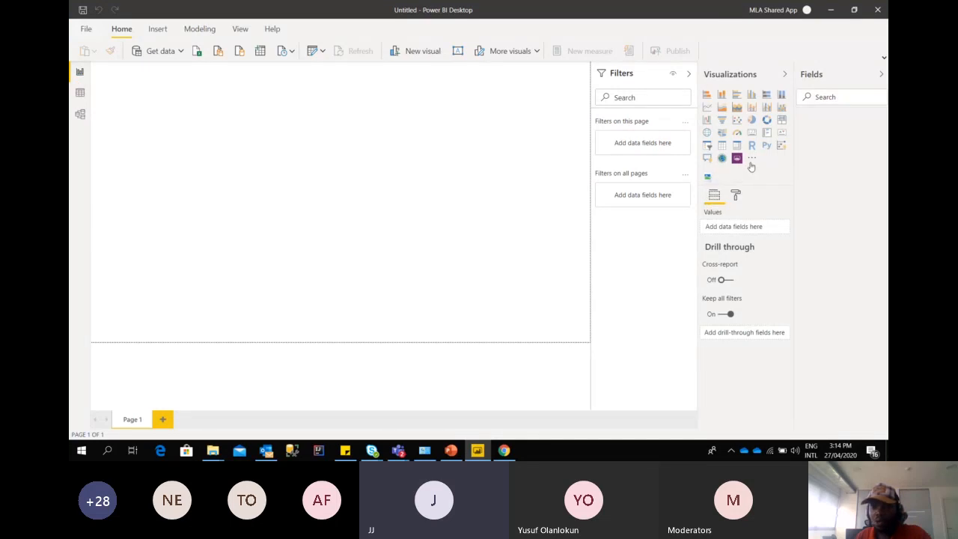
click(753, 159)
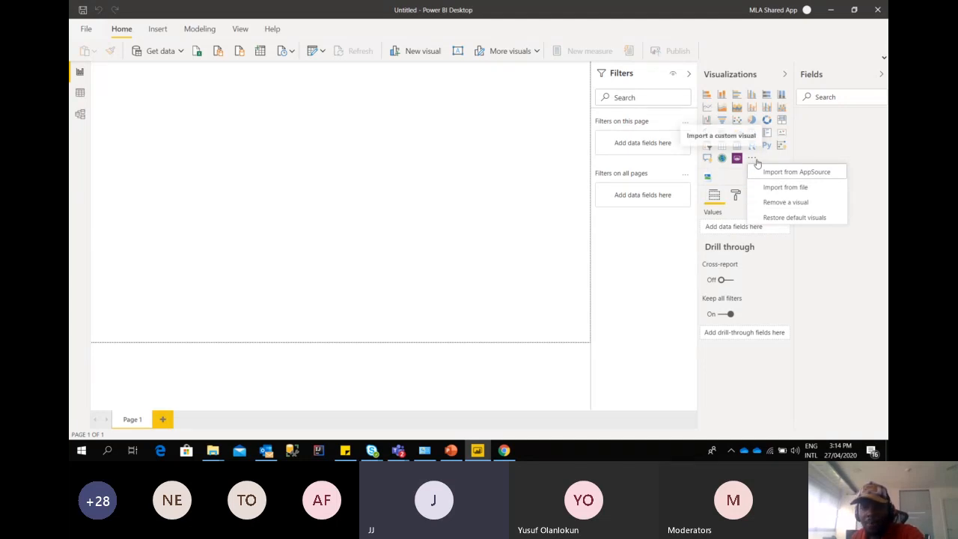
Import the bubbleChart custom visual into the report from its file in the Day 8 folder, accepting the caution
click(537, 52)
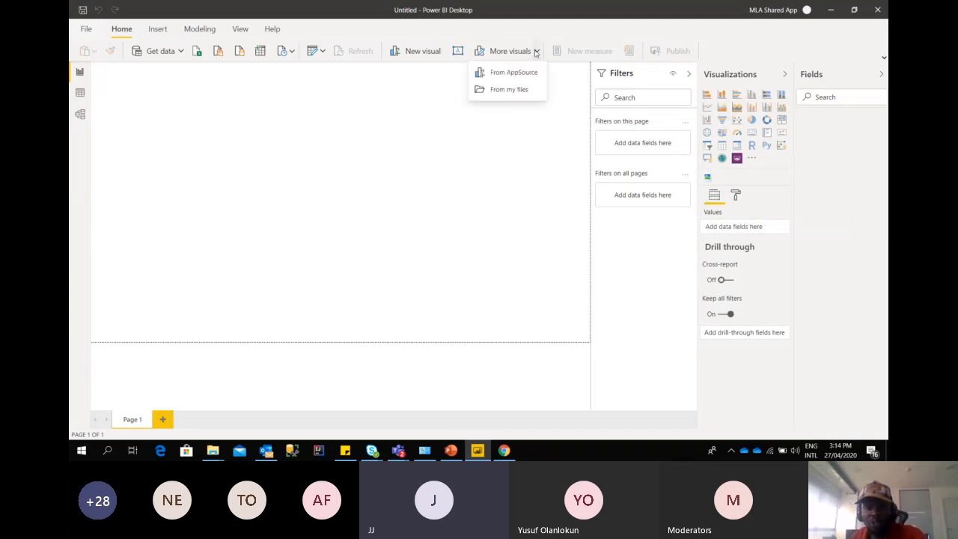
click(519, 92)
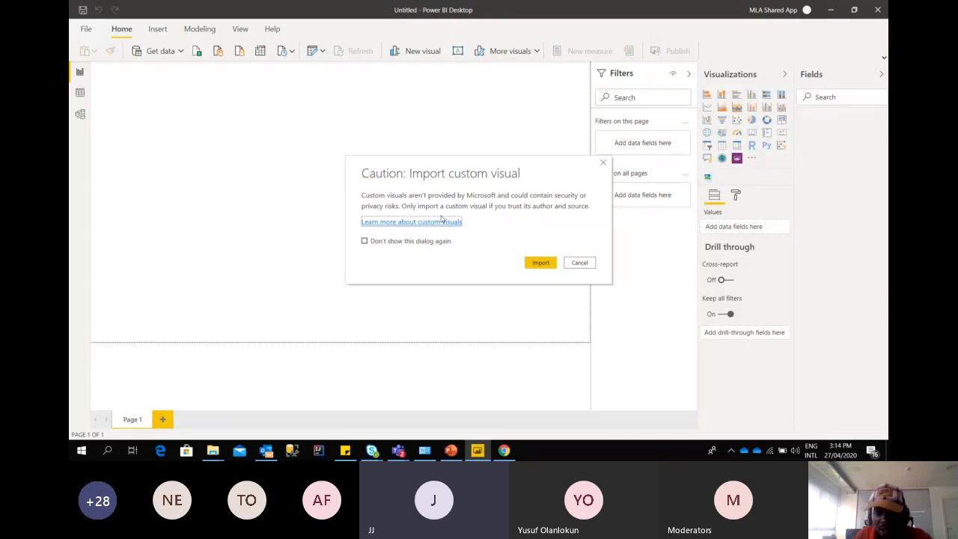
click(540, 263)
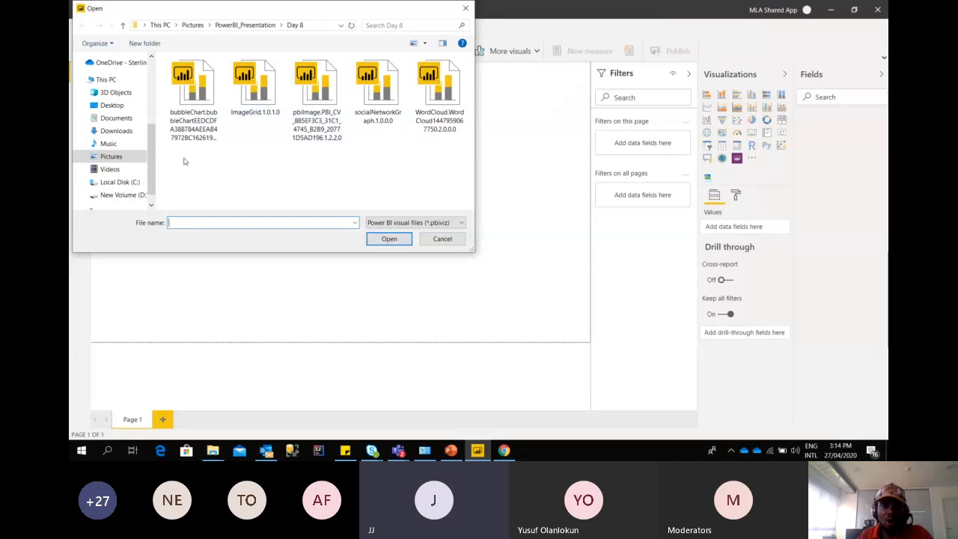
click(200, 111)
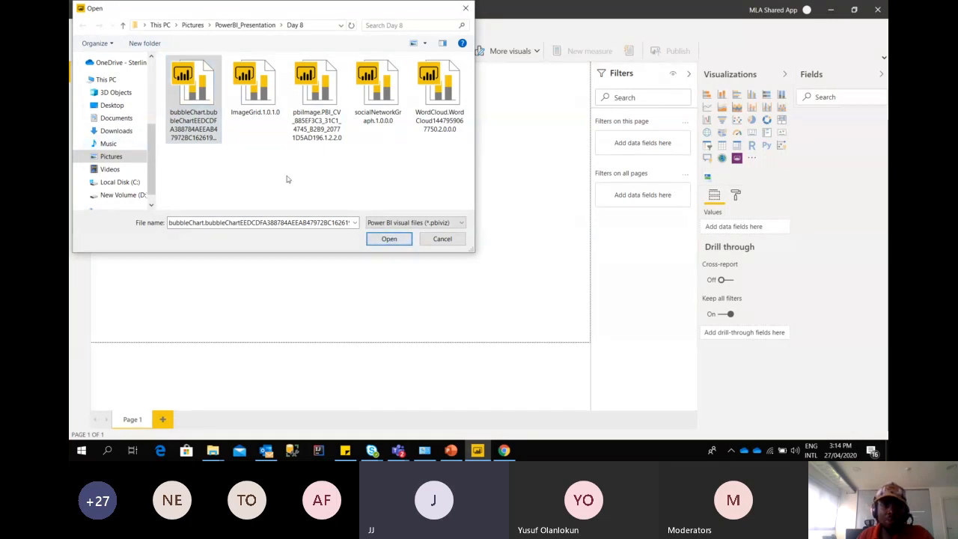
click(386, 238)
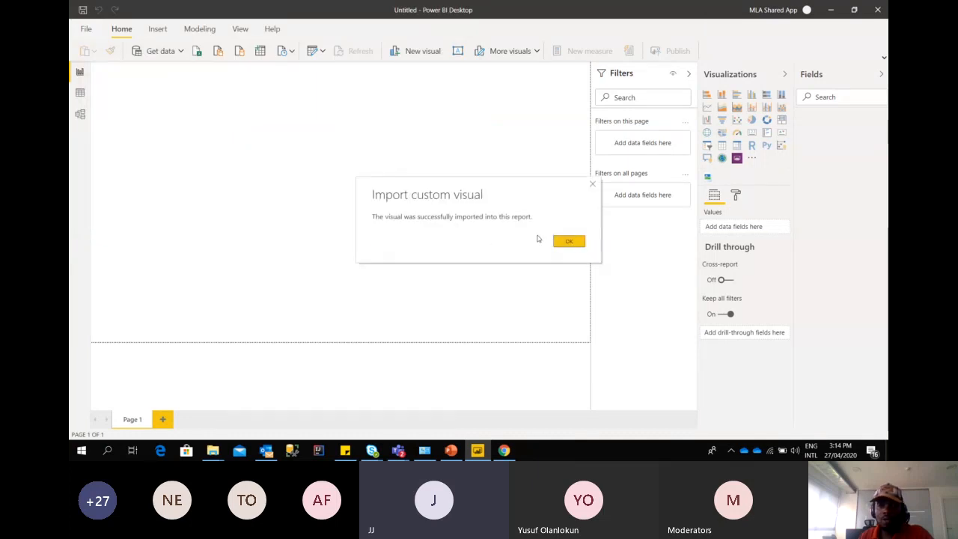
click(566, 242)
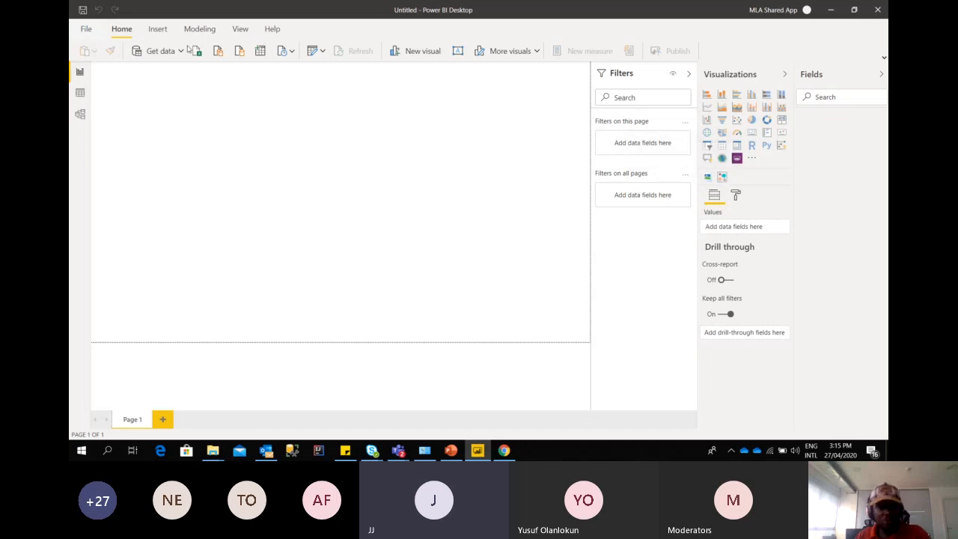
Load the Artist Value table from the Music Artist Excel workbook in the Day 8 folder
click(180, 50)
click(175, 89)
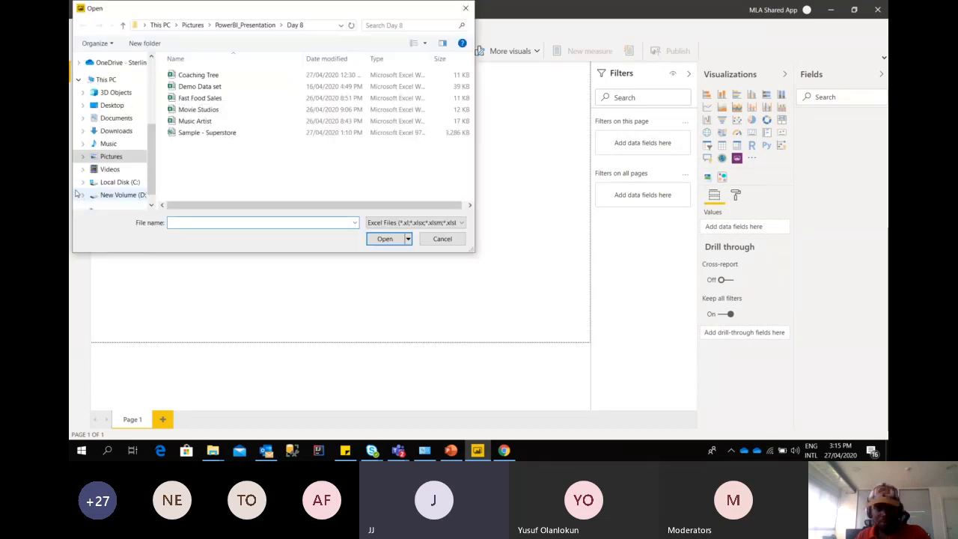
click(223, 121)
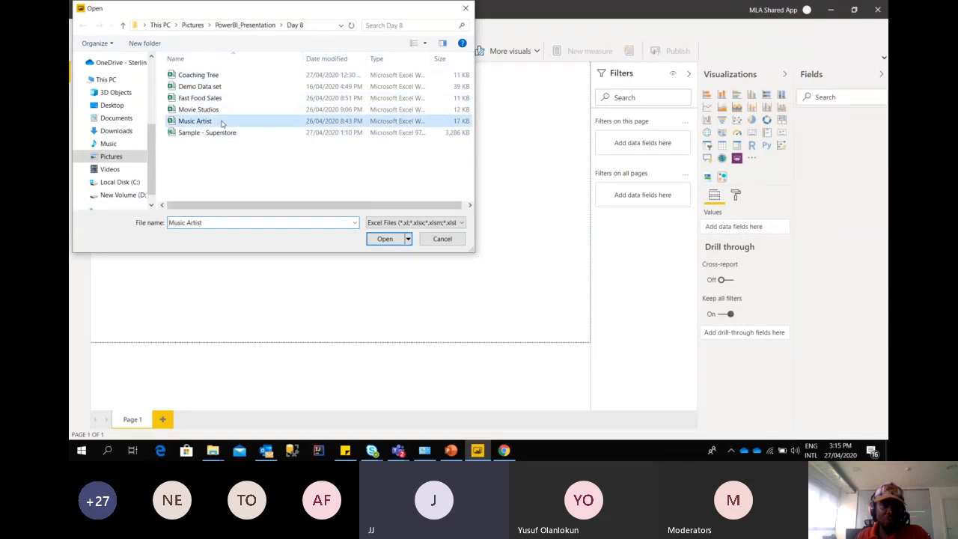
click(384, 239)
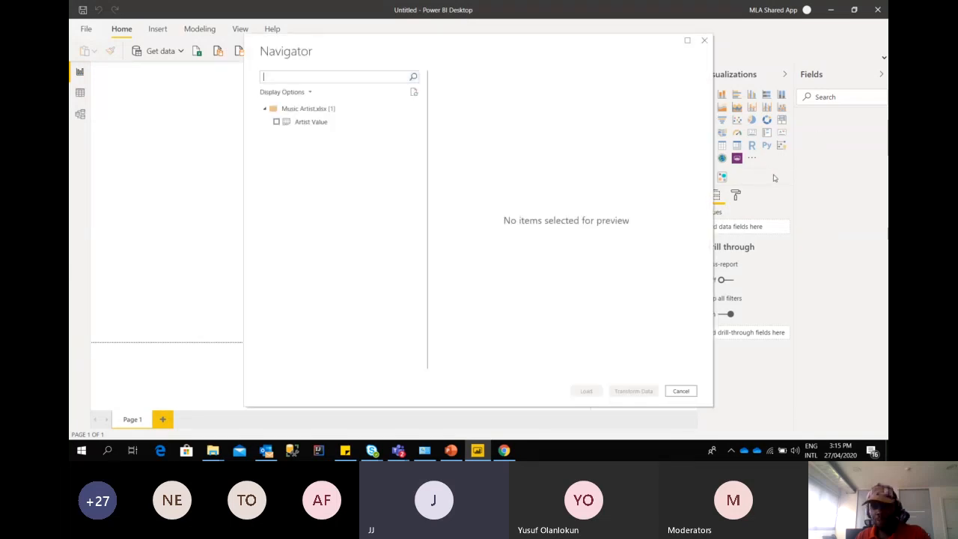
click(283, 126)
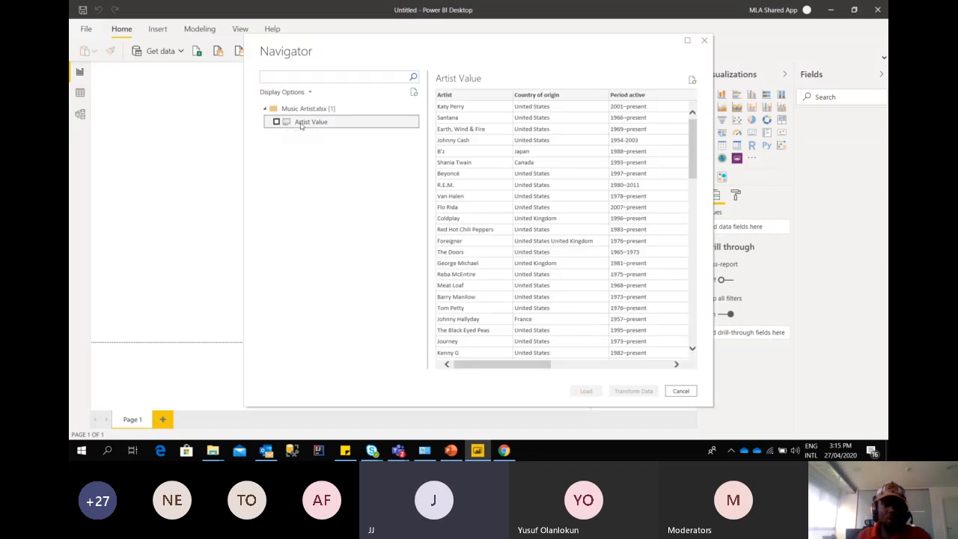
click(276, 122)
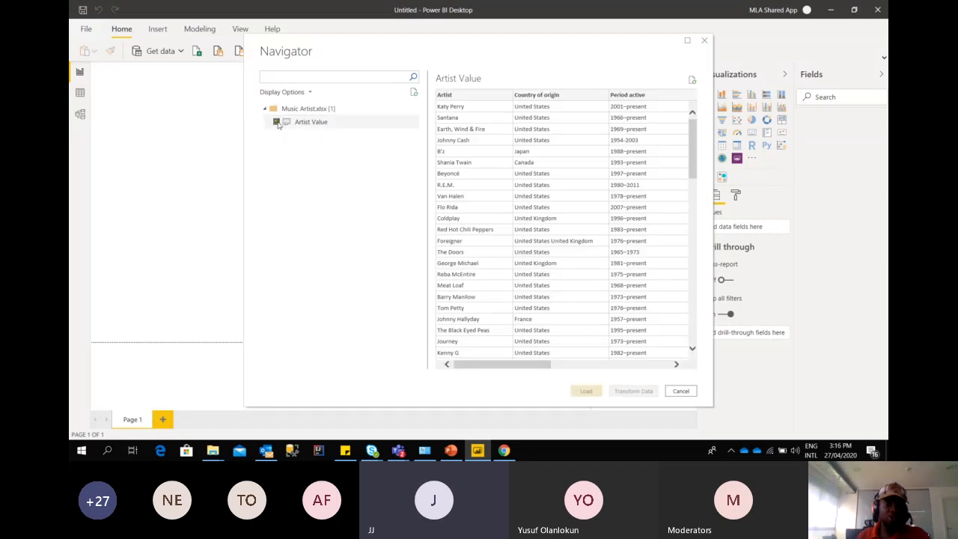
drag(522, 366, 650, 367)
click(586, 391)
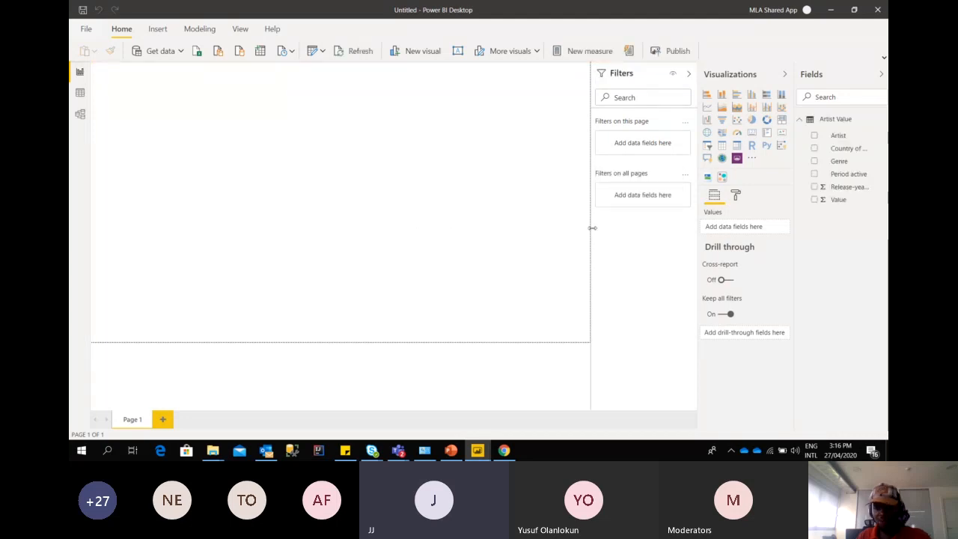
Add the imported bubble chart visual to the page, enlarge it and place it in the left part of the canvas
click(722, 177)
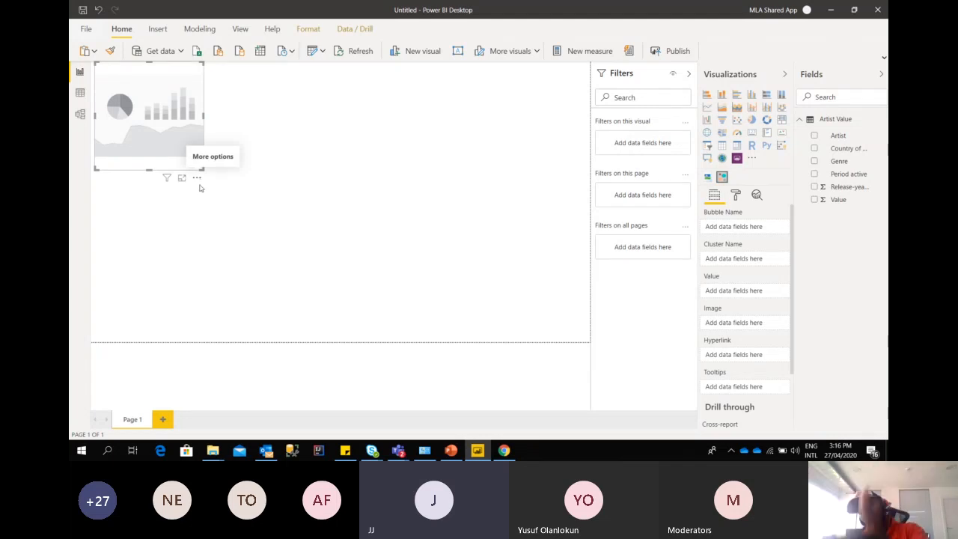
drag(203, 169, 326, 260)
drag(240, 71, 245, 119)
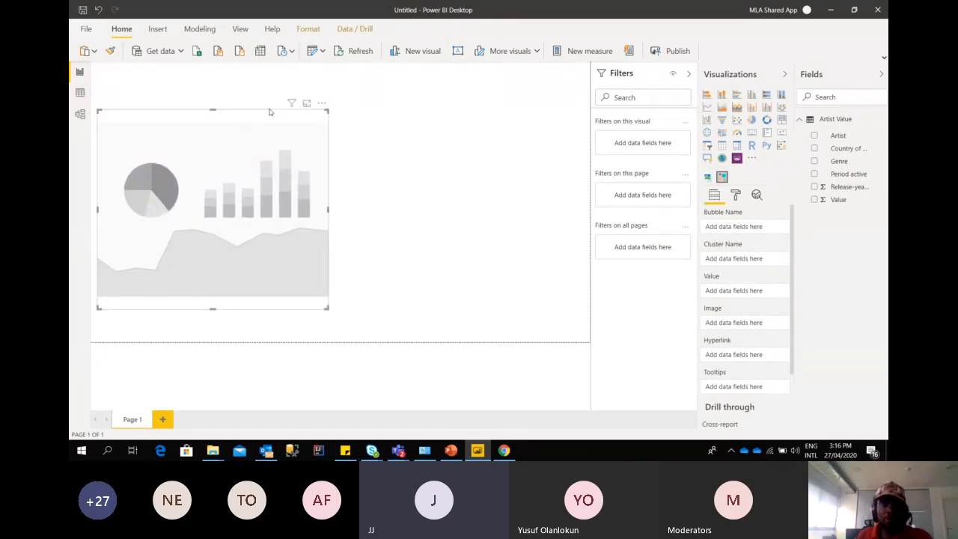
drag(213, 110, 215, 91)
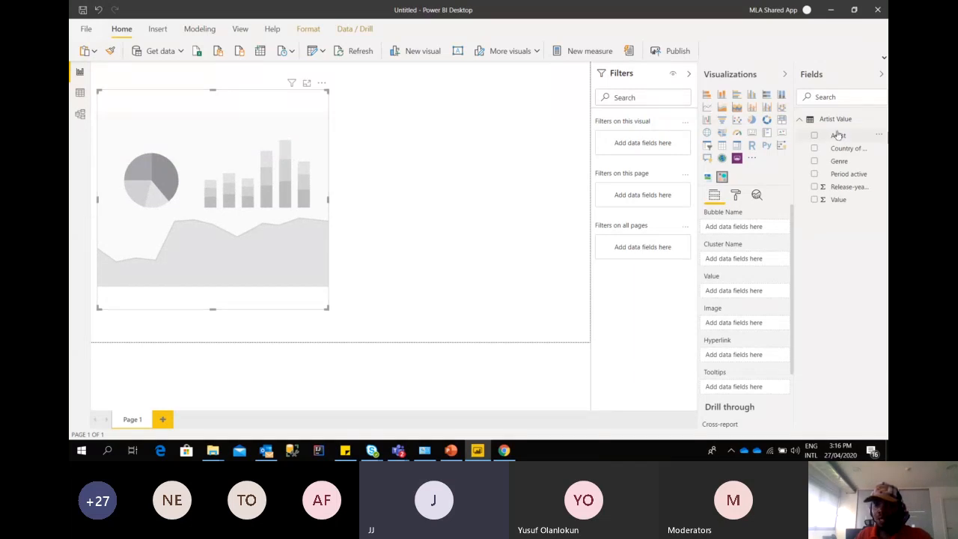
Review the Artist Value data, and assign Genre as the bubble chart's Bubble Name and Value as its Value
click(79, 93)
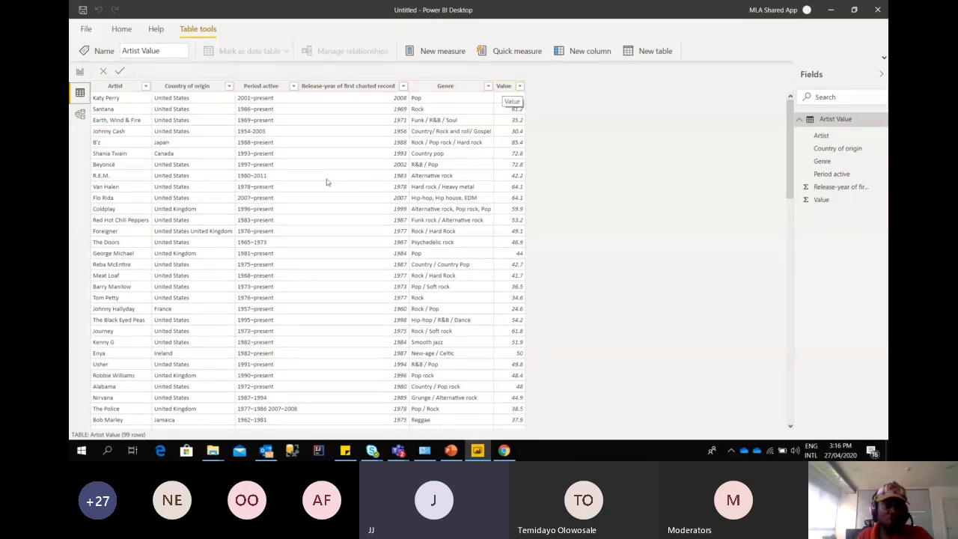
click(80, 72)
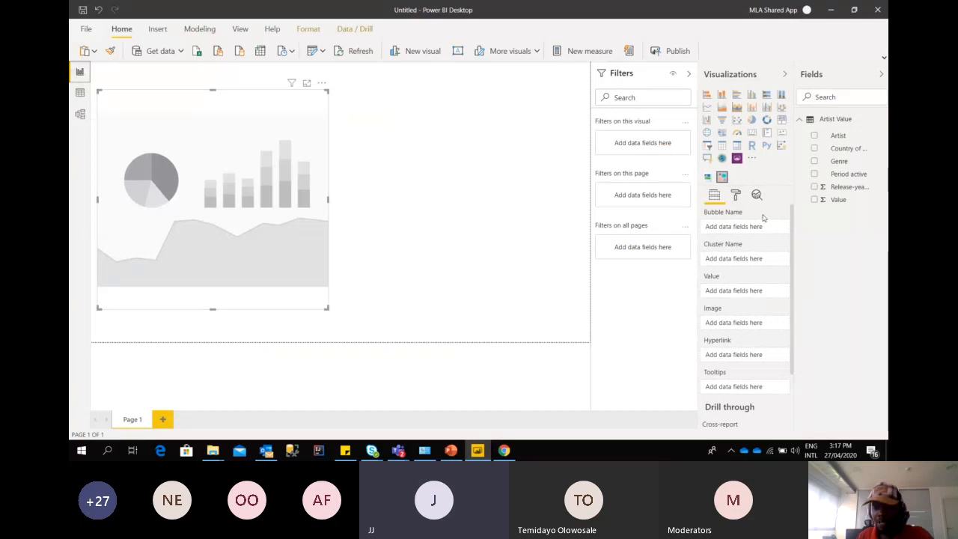
drag(853, 163, 760, 228)
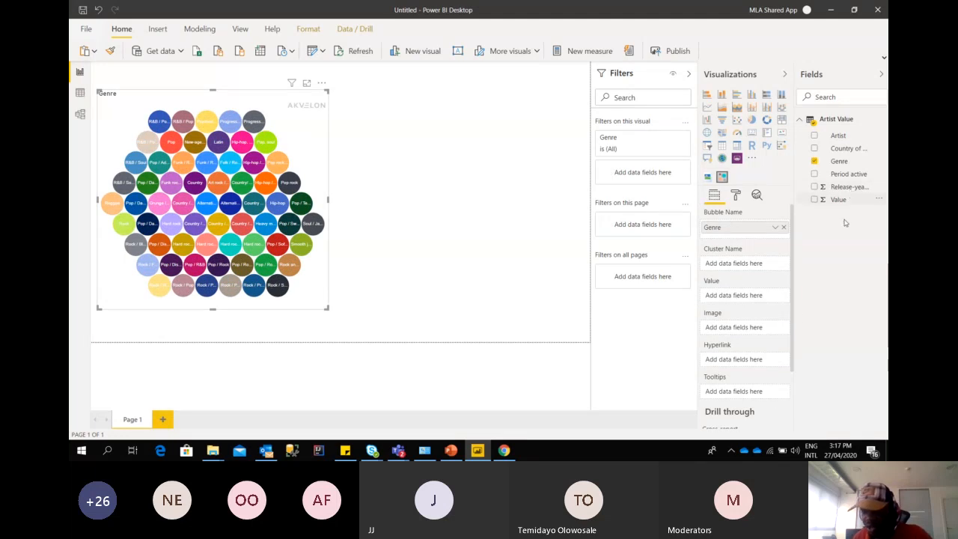
drag(838, 199, 759, 297)
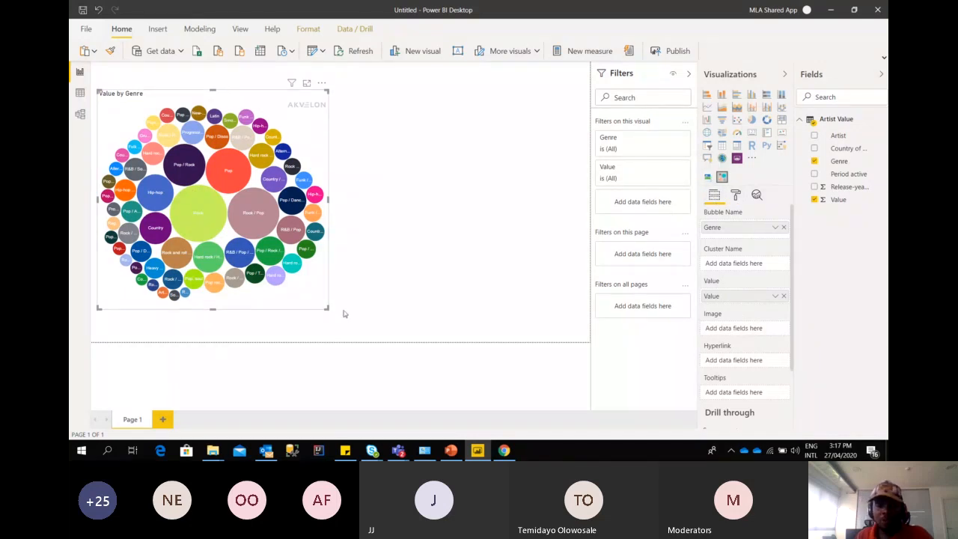
Add a table visual showing Artist, Country of origin, Release-year of first charted record and Period active
click(421, 160)
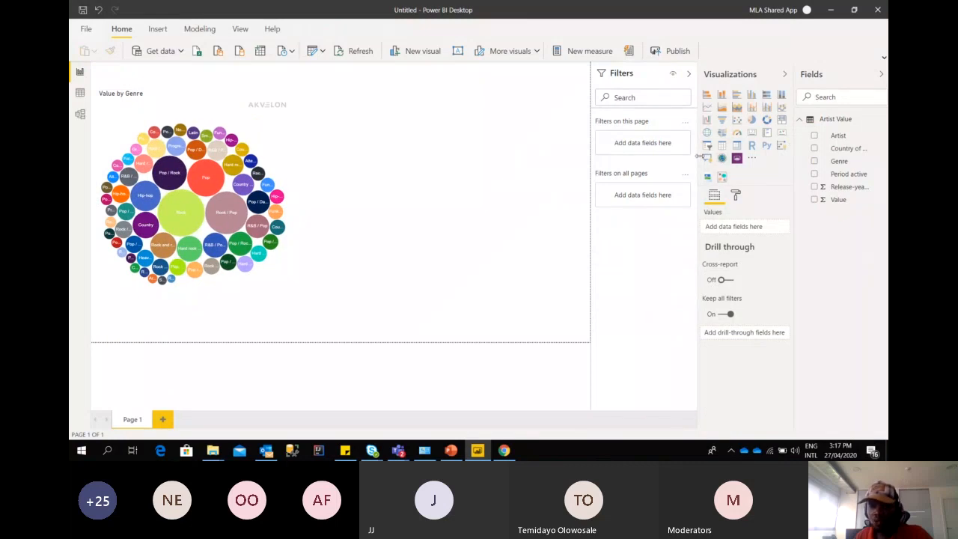
click(721, 145)
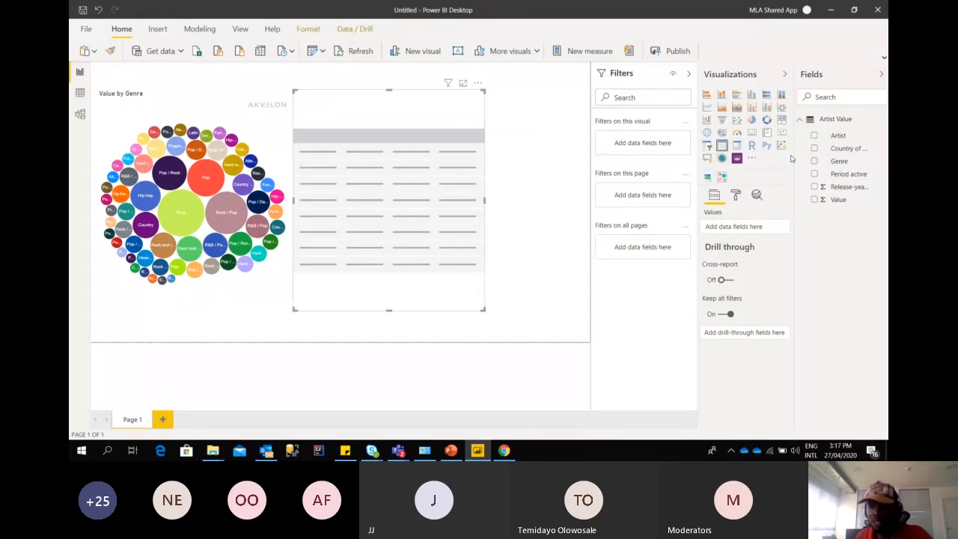
click(814, 135)
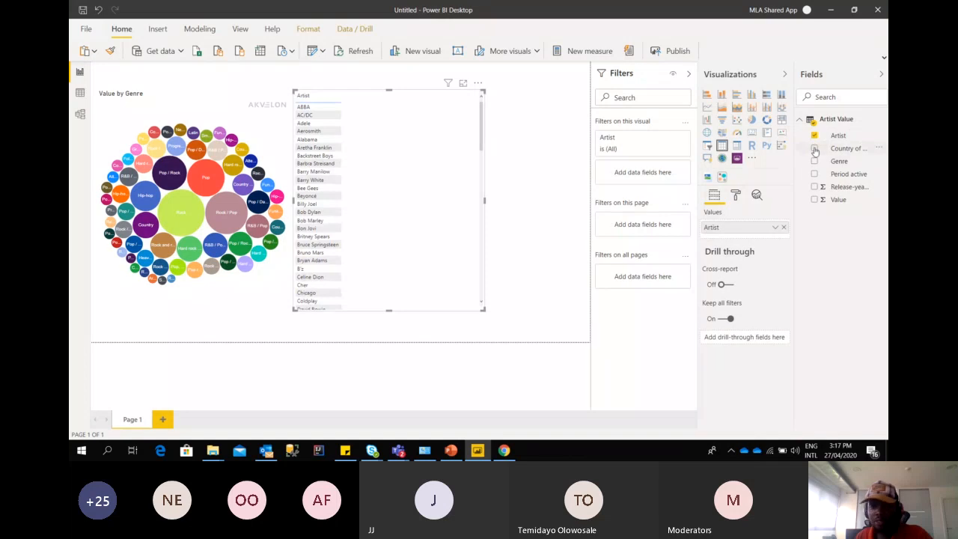
click(814, 149)
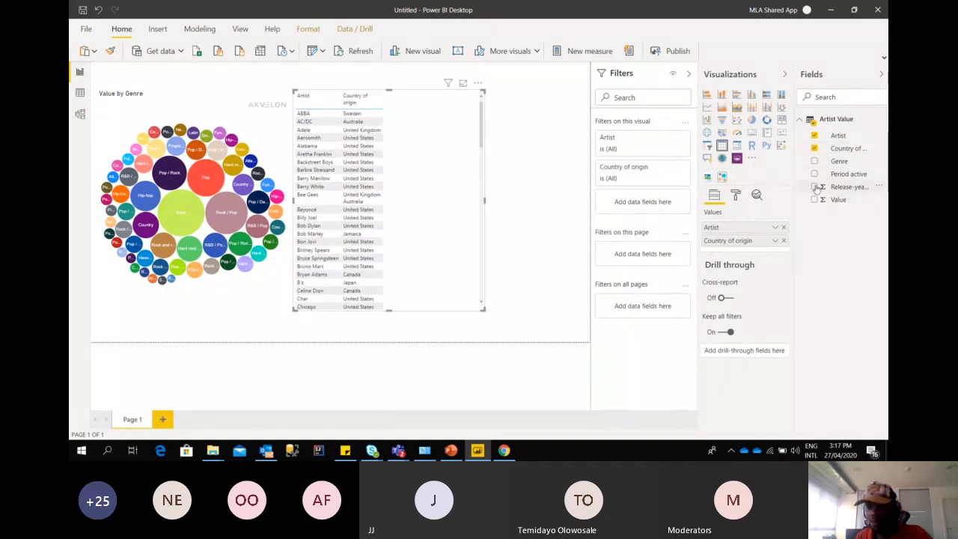
click(815, 187)
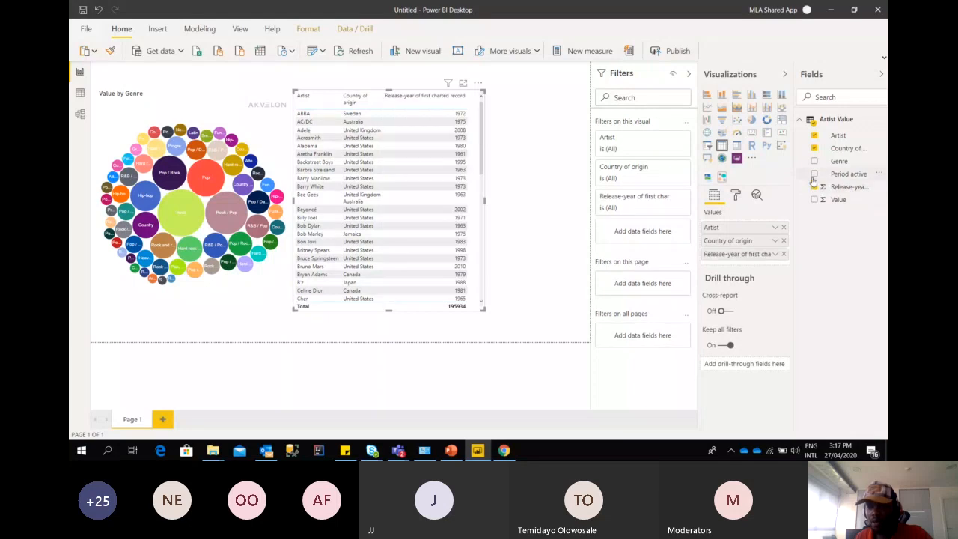
click(813, 174)
Widen the table visual and place it beside the bubble chart at the page's right edge
drag(483, 308, 573, 309)
click(513, 78)
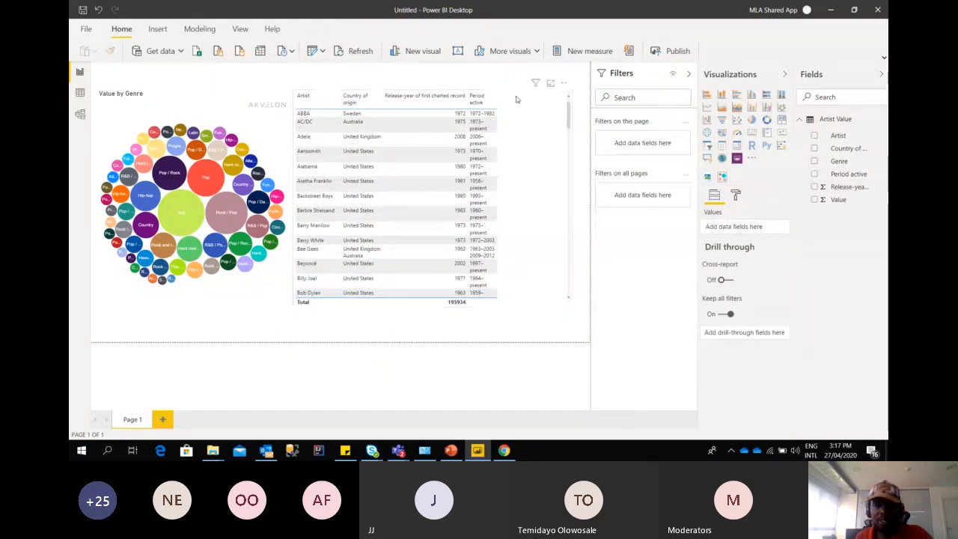
click(521, 101)
drag(570, 90, 540, 94)
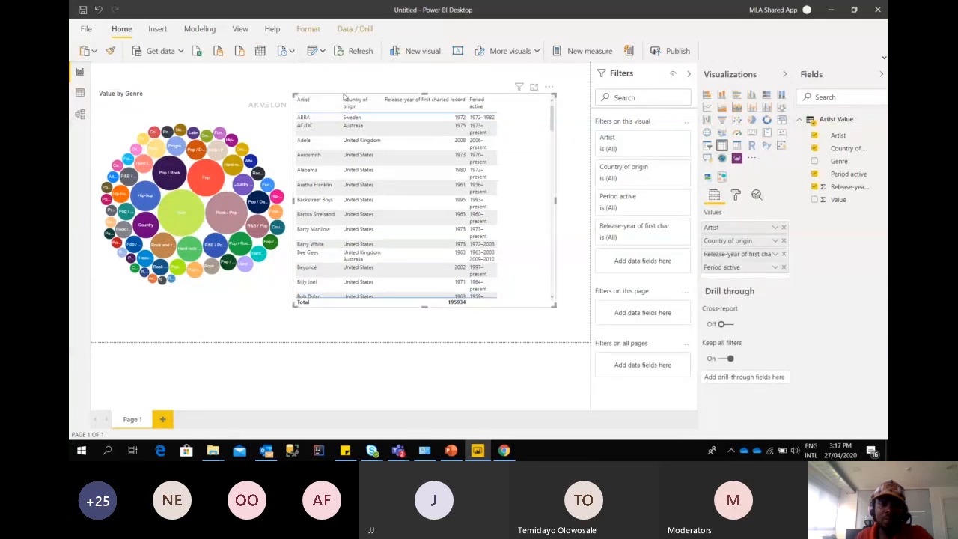
drag(343, 96, 378, 92)
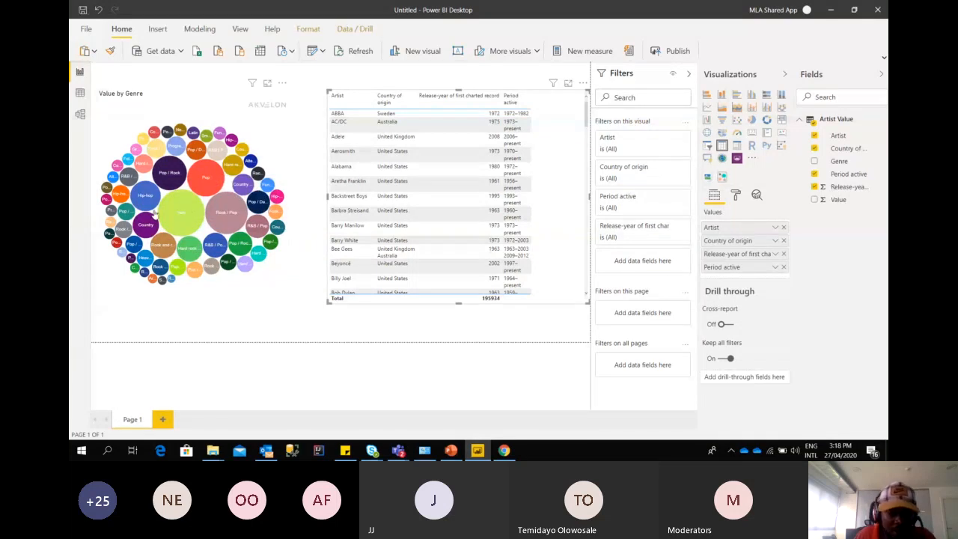
Select the Rock bubble in the chart to filter the artist table to that genre
mouse_move(159, 218)
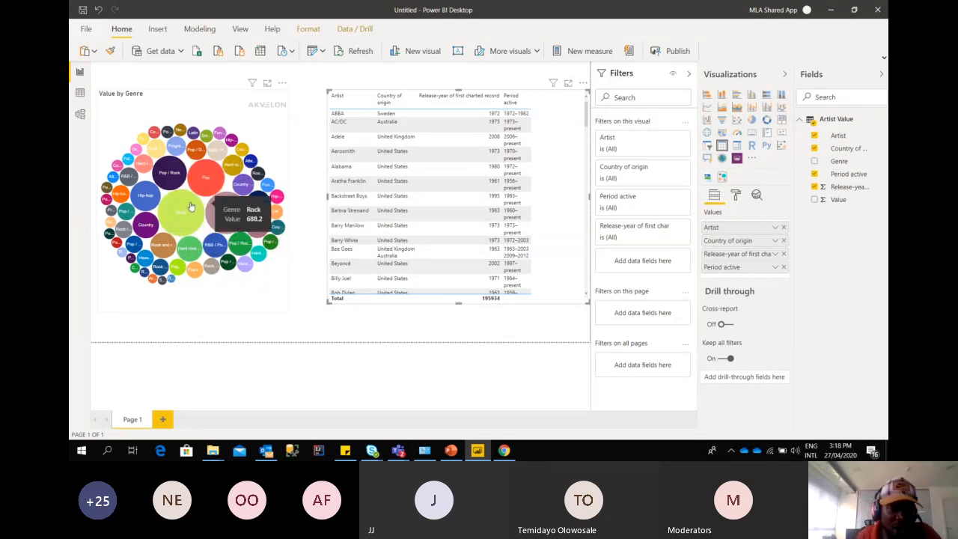
click(188, 225)
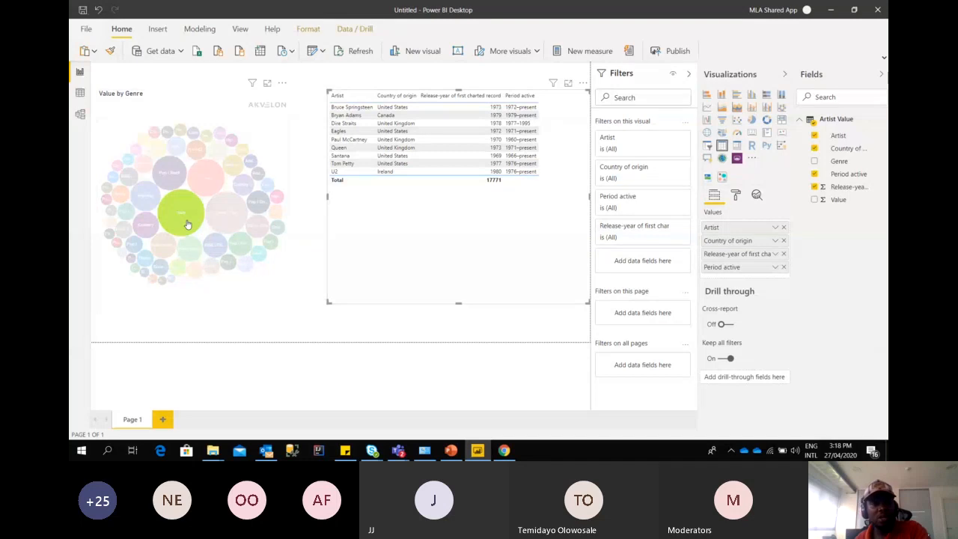
mouse_move(186, 217)
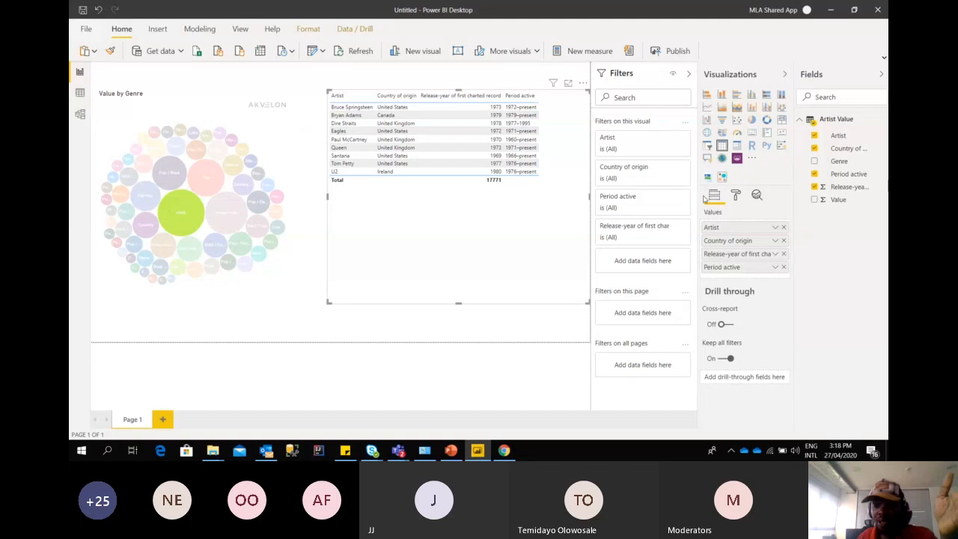
Clear the Rock bubble filter from the artist table and select the bubble chart
mouse_move(257, 206)
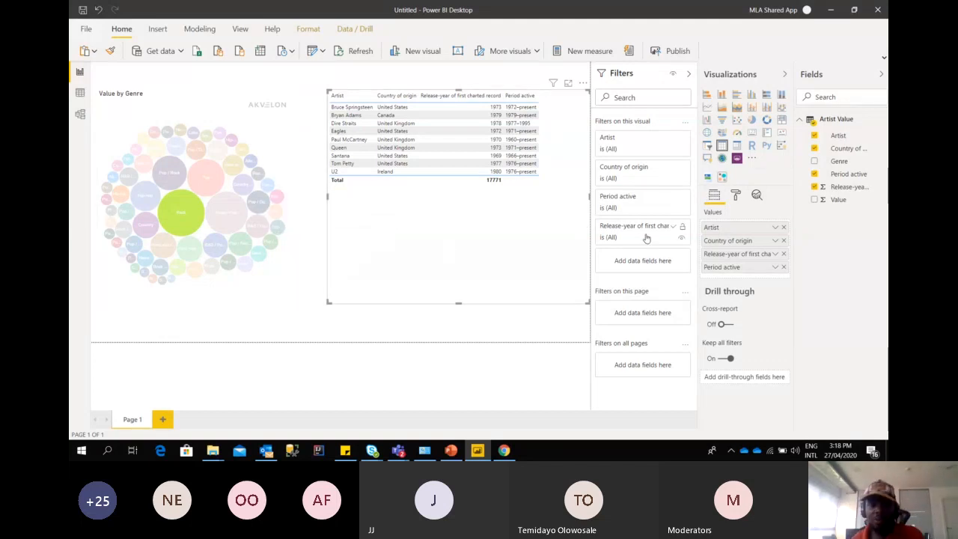
click(185, 214)
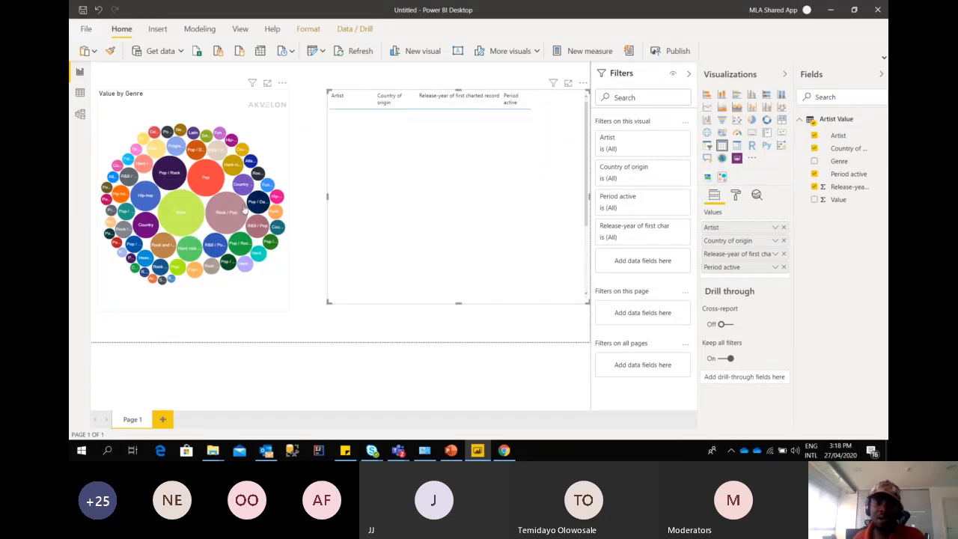
click(231, 105)
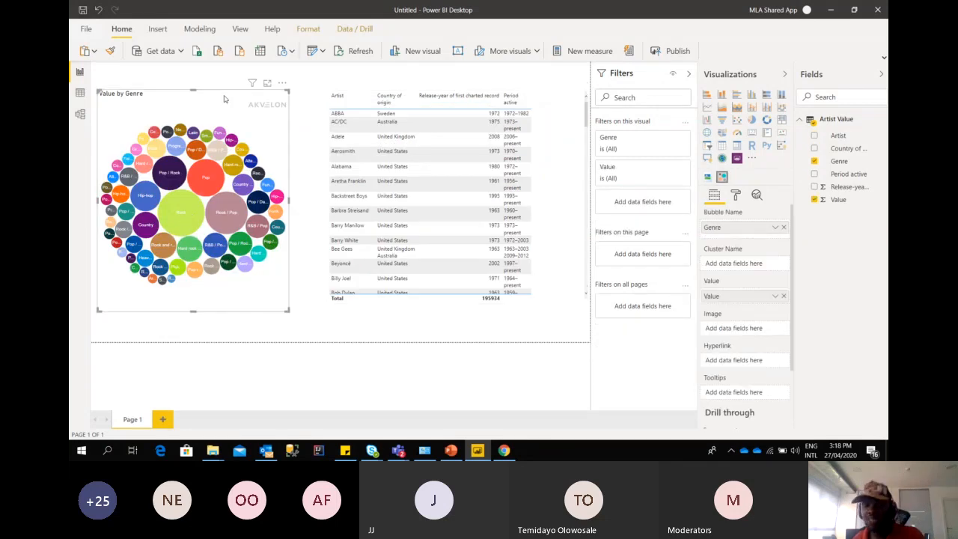
click(735, 195)
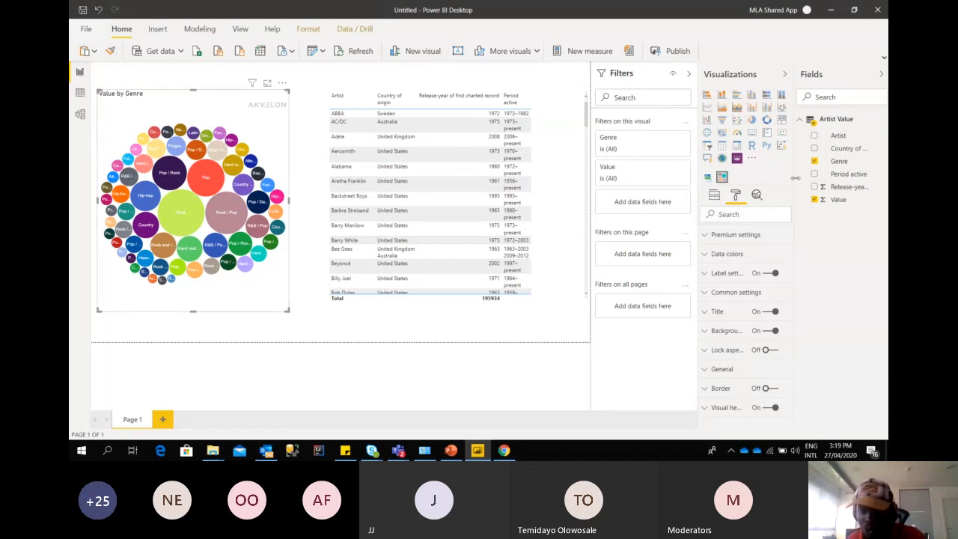
click(714, 196)
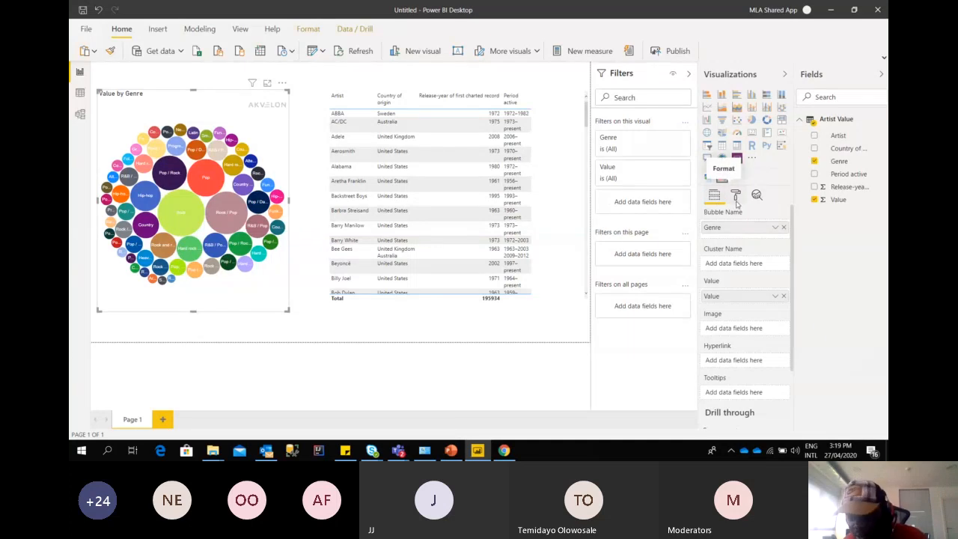
click(735, 196)
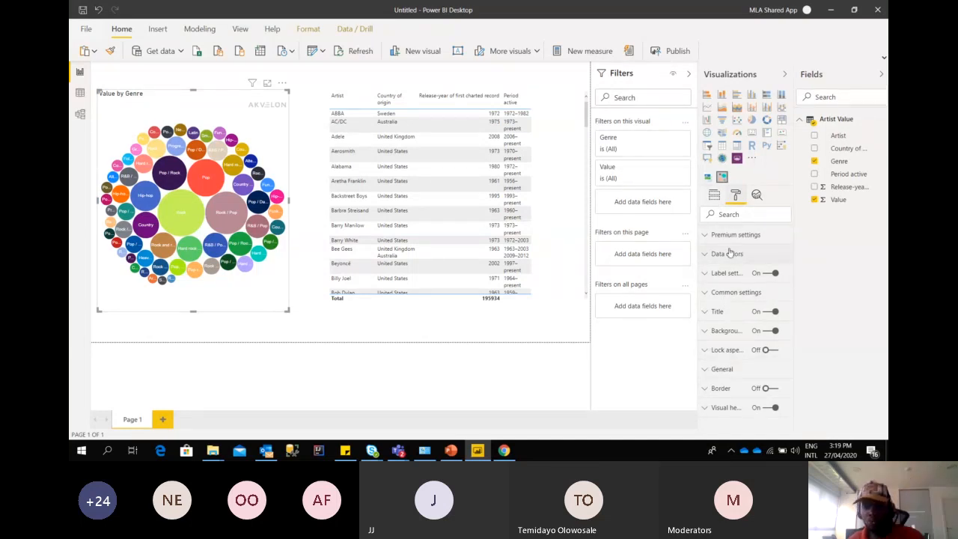
click(714, 195)
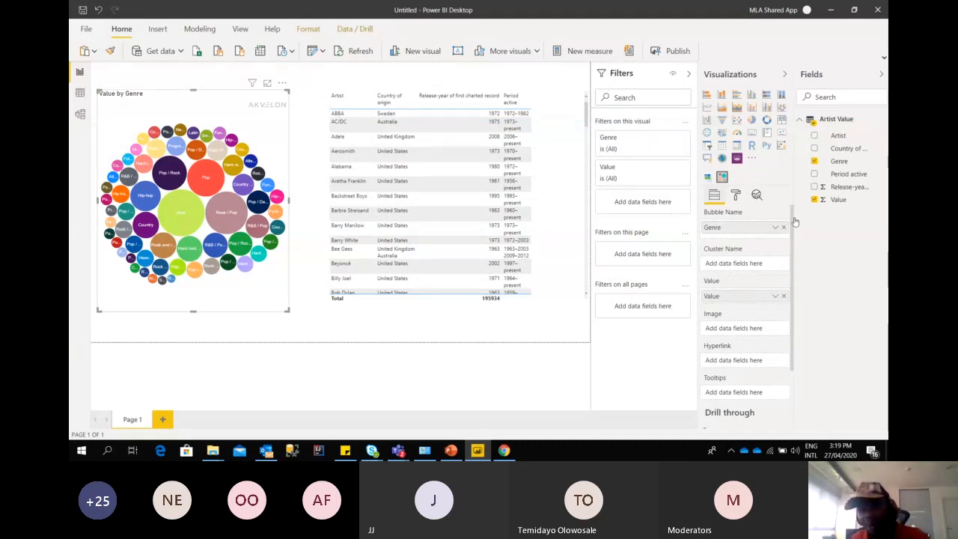
Assign Country of origin as the bubble chart's Cluster Name to group the genre bubbles by country
drag(794, 146, 772, 155)
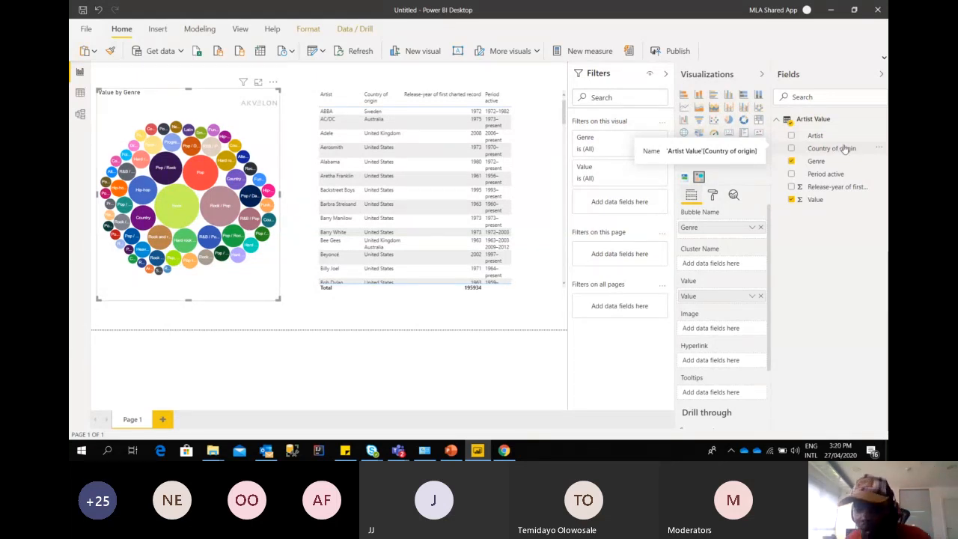
drag(841, 148, 734, 265)
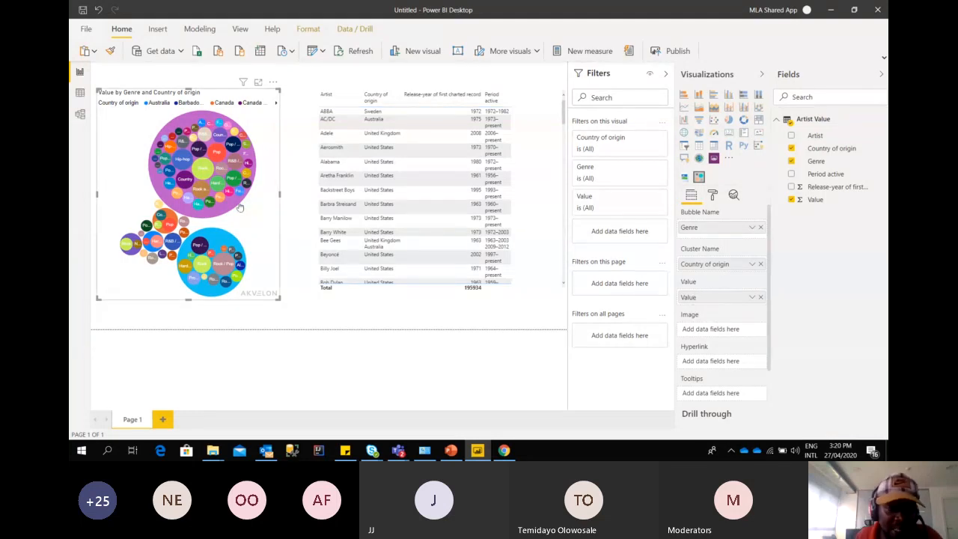
mouse_move(240, 207)
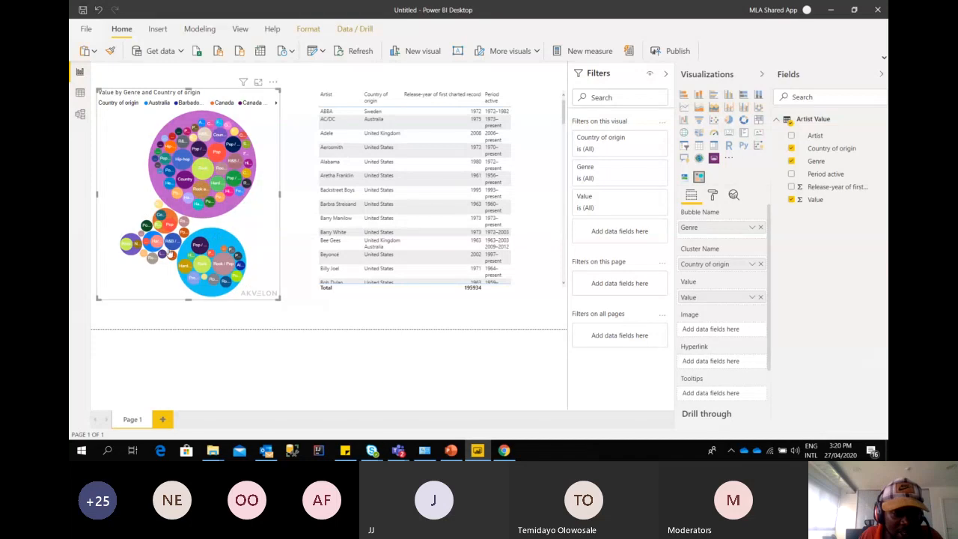
mouse_move(171, 221)
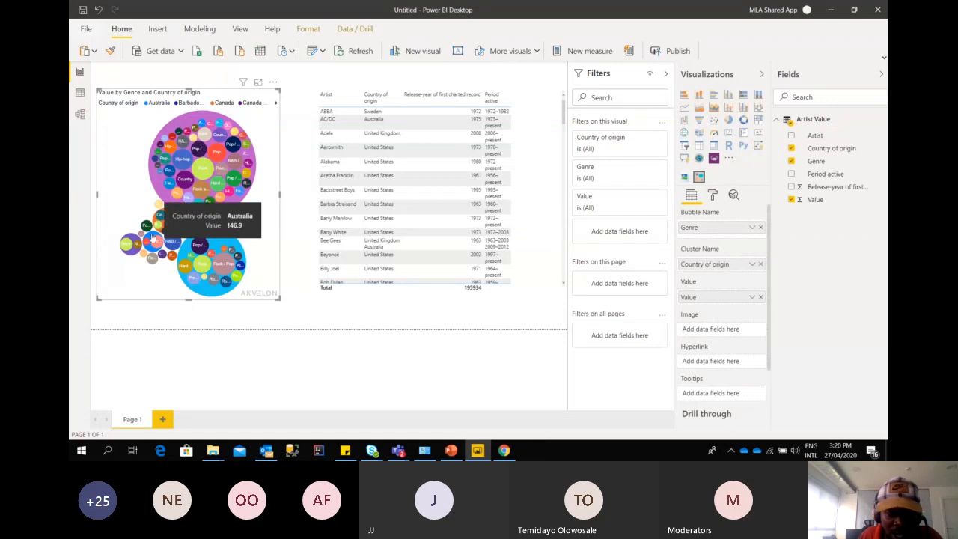
Filter the artist table by the Rock bubble in the United States cluster, and clear that filter
click(206, 168)
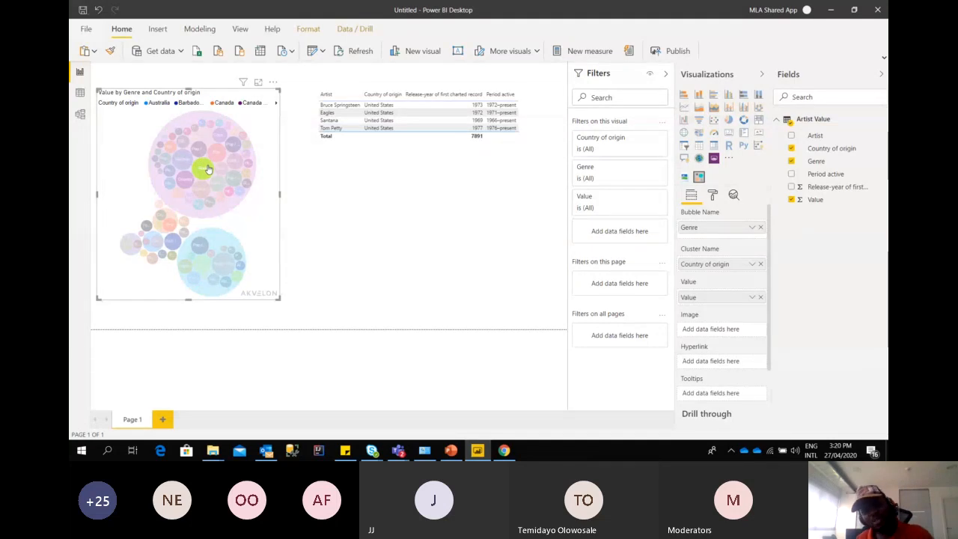
click(207, 168)
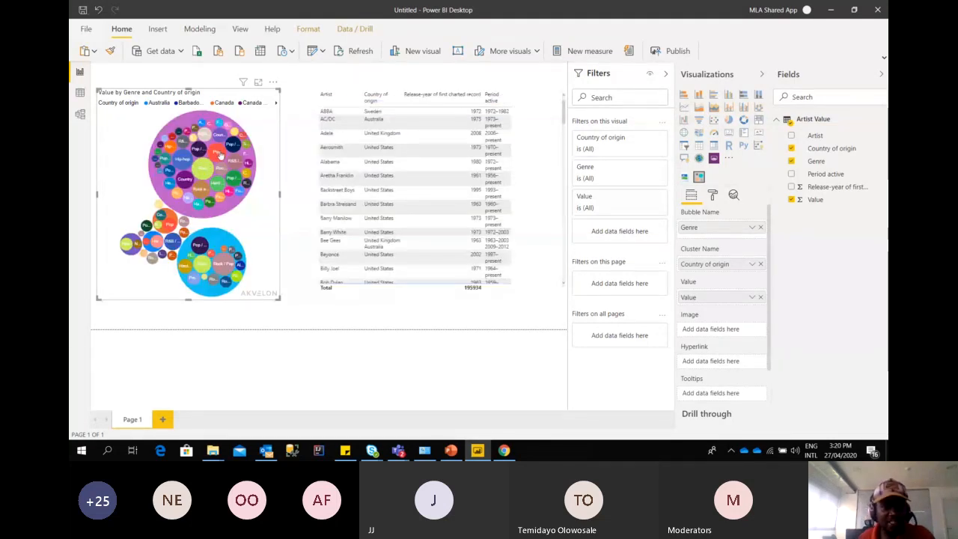
mouse_move(215, 157)
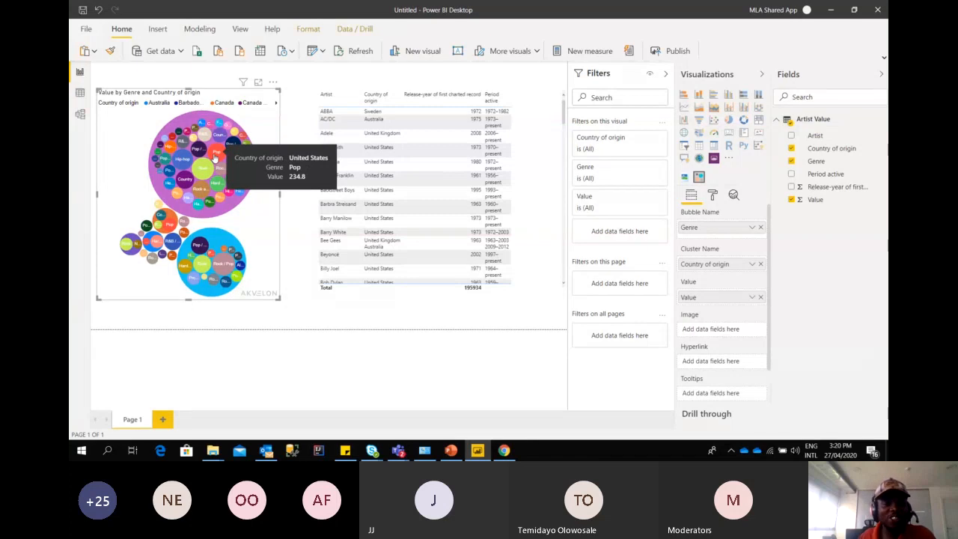
mouse_move(208, 246)
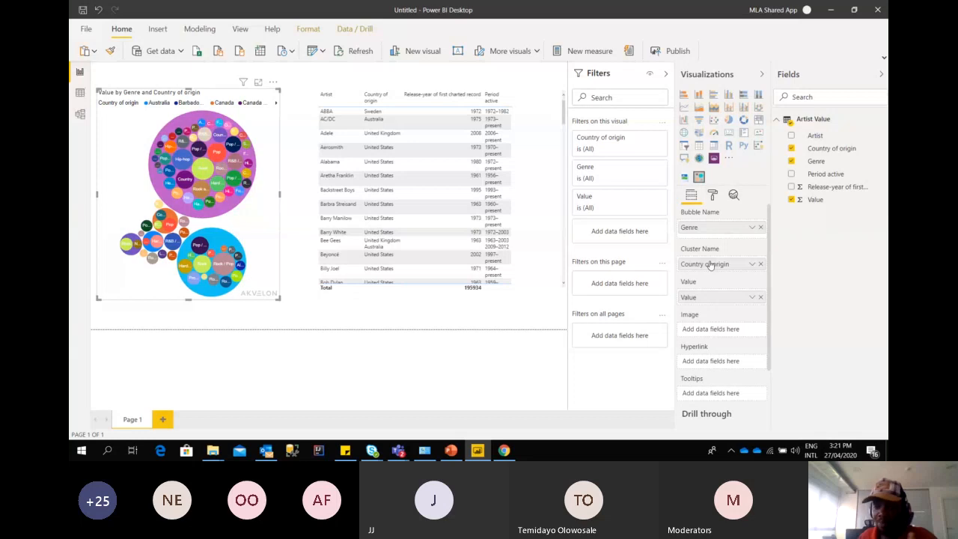
Remove Country of origin from the bubble chart's Cluster Name
click(760, 264)
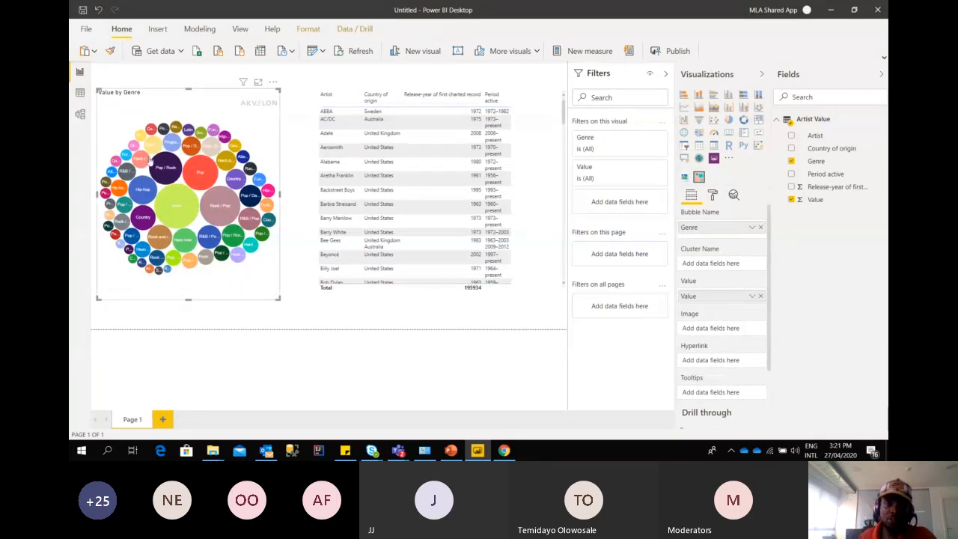
mouse_move(145, 181)
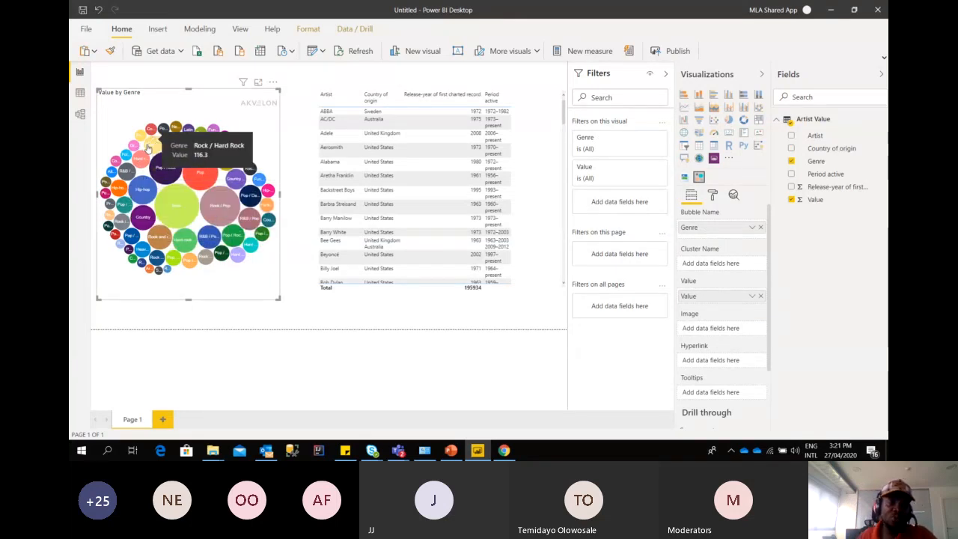
click(149, 144)
click(148, 171)
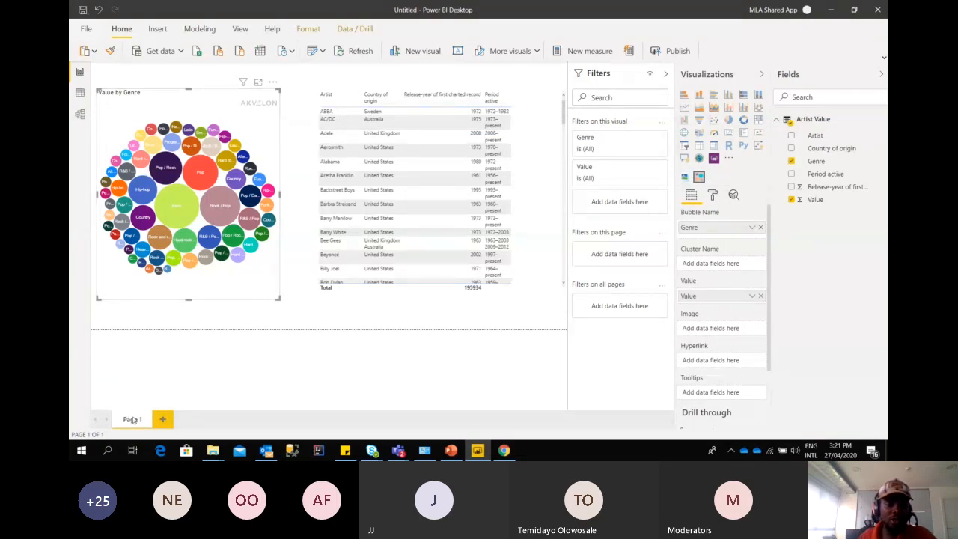
Rename the report page Page 1 as Bubble_Demo
double_click(132, 419)
mouse_move(238, 210)
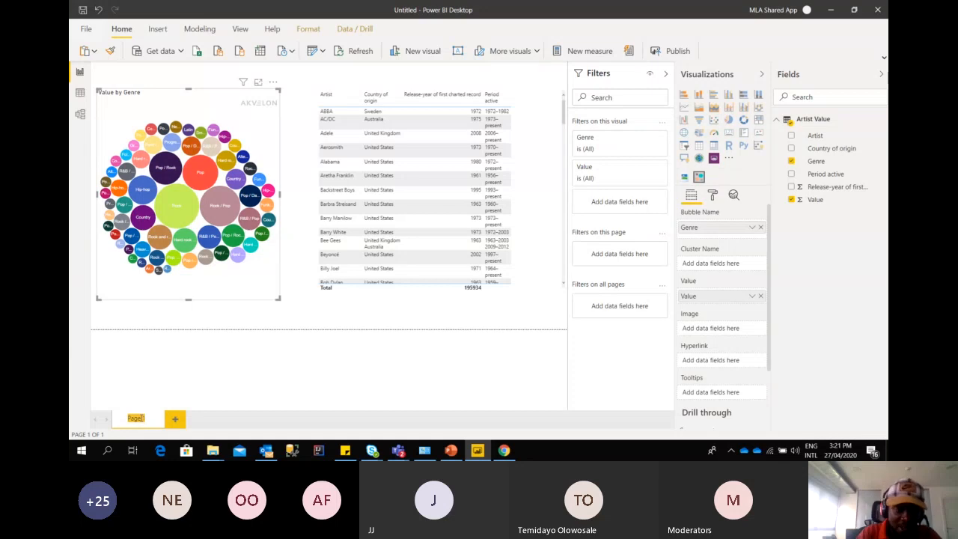
text(B)
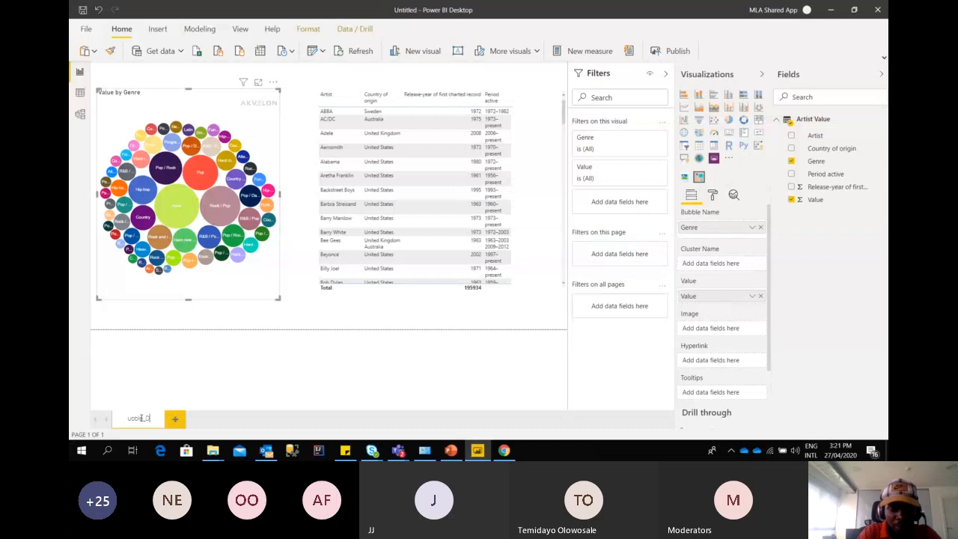
text(ubble_Demo)
key(Return)
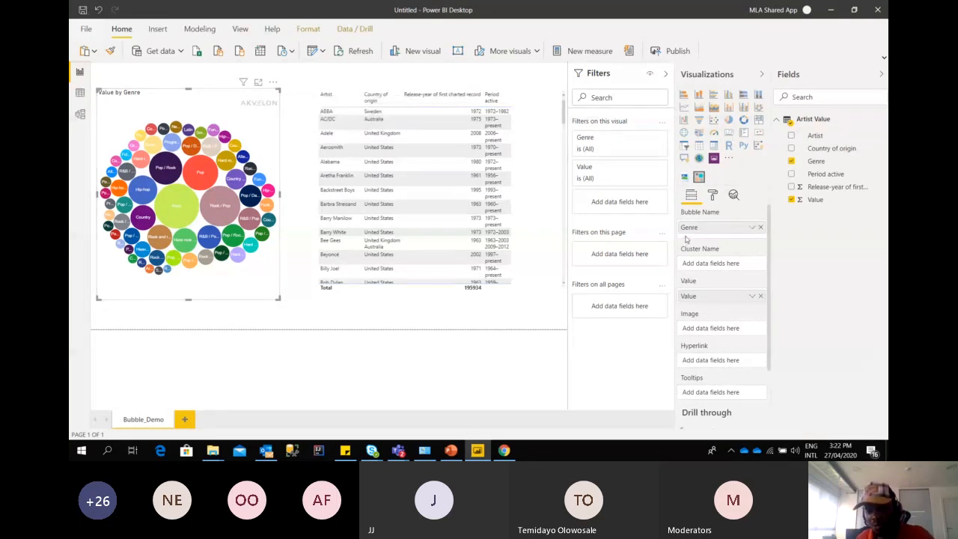
Change the data color of the Rock bubble, trying light blue before settling on orange
click(710, 198)
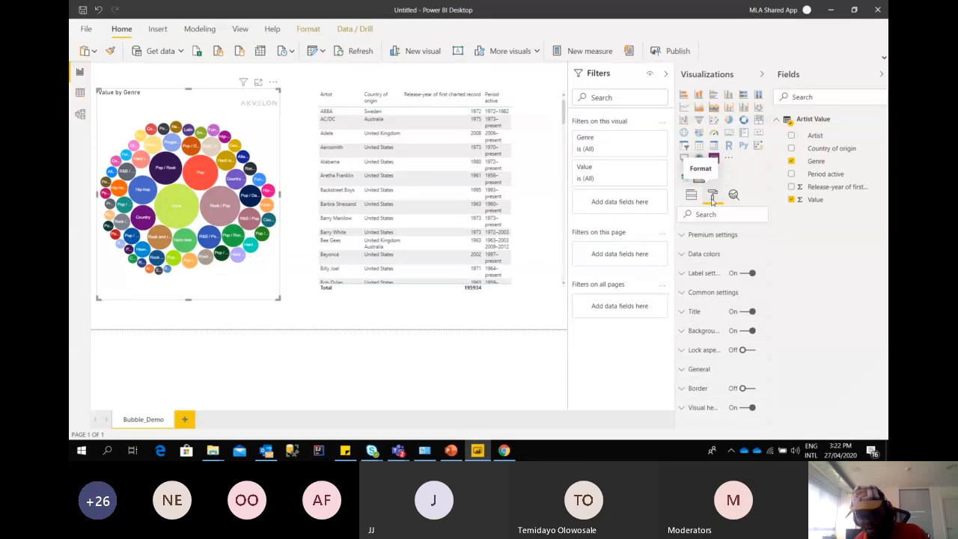
click(722, 258)
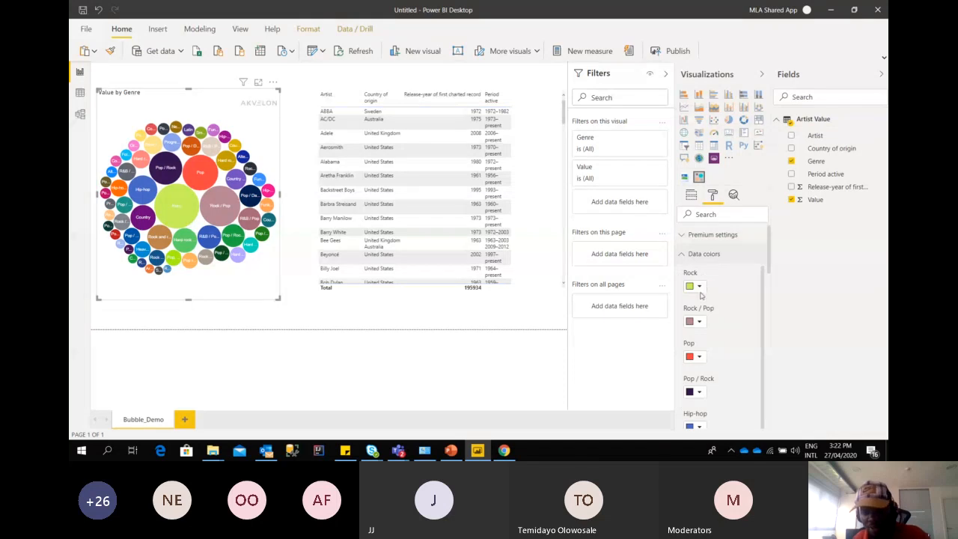
click(698, 287)
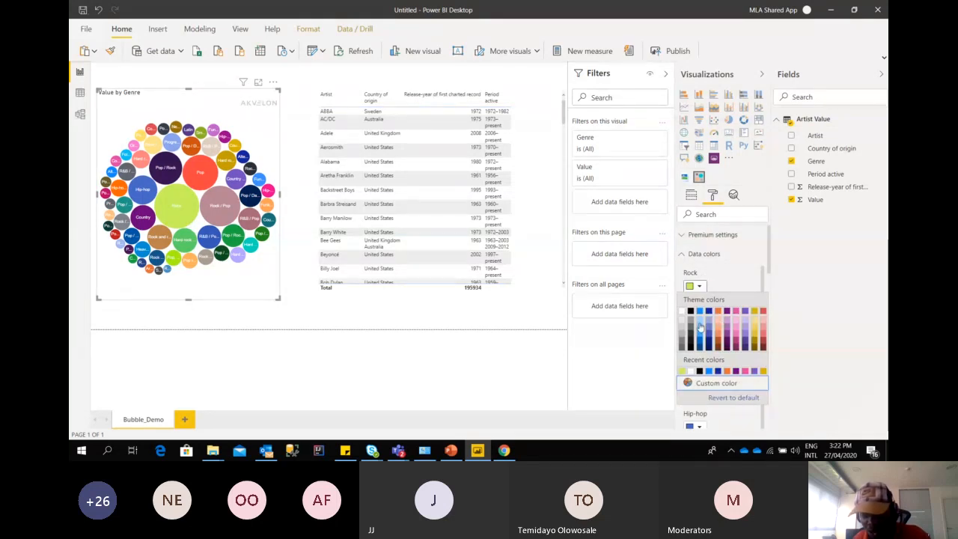
click(700, 322)
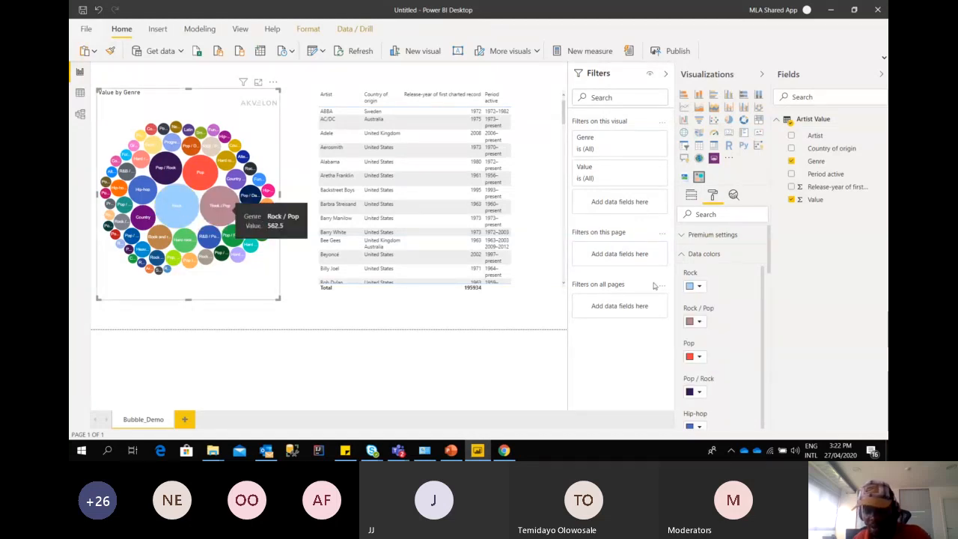
click(694, 286)
click(716, 330)
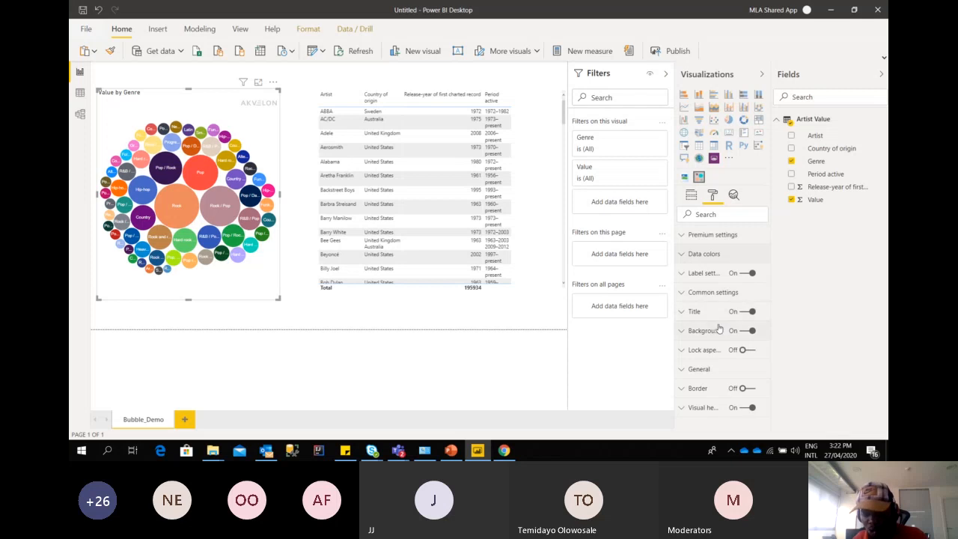
click(710, 255)
click(712, 254)
click(721, 234)
click(707, 235)
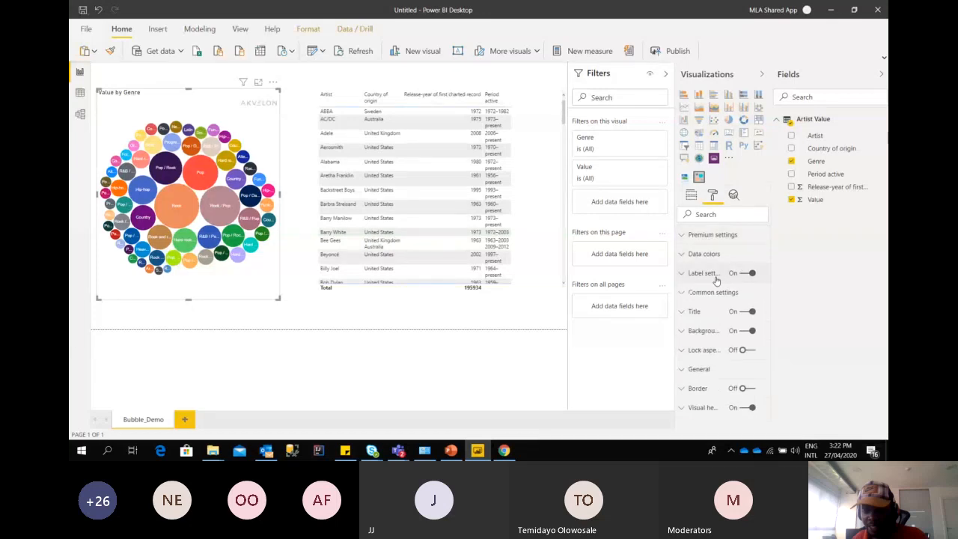
Try a purple label color on the bubble chart and set the labels back to white
click(715, 276)
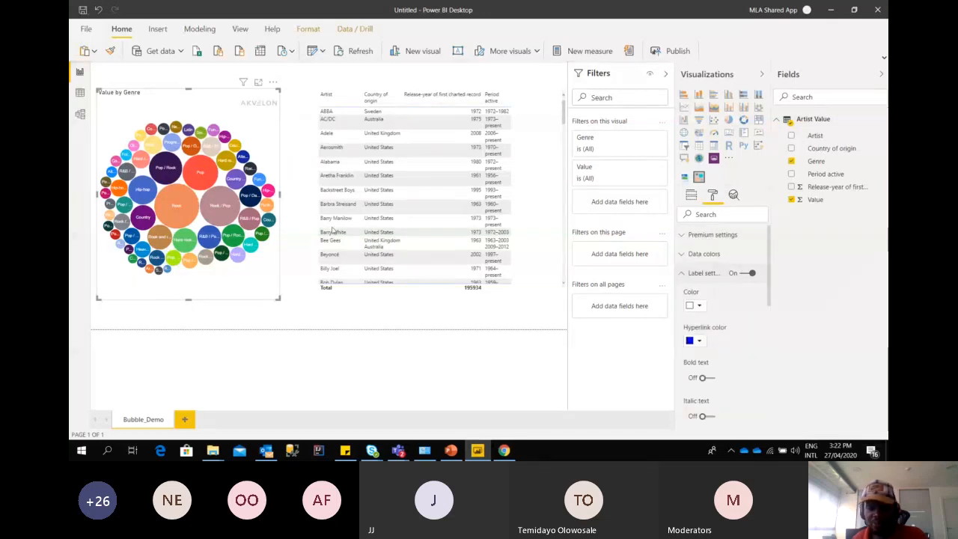
mouse_move(177, 210)
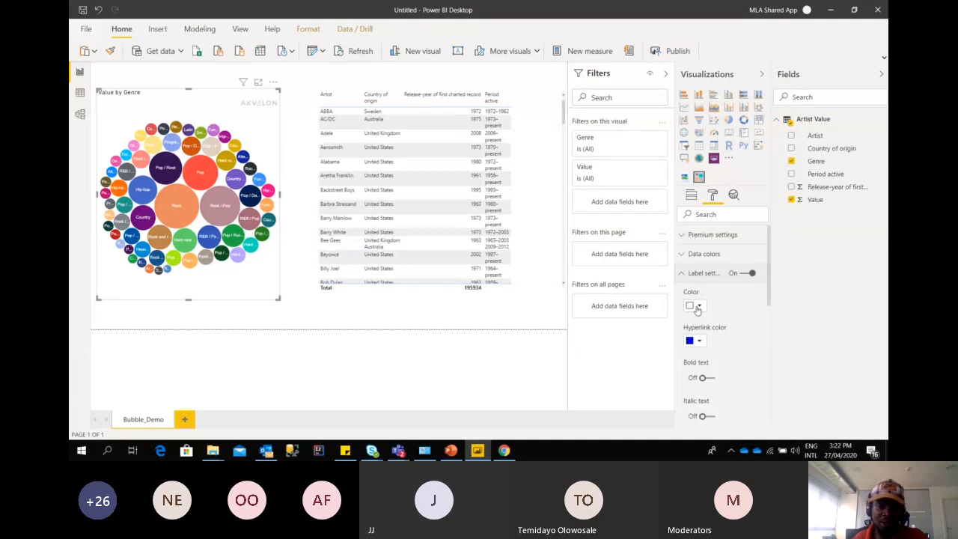
click(696, 307)
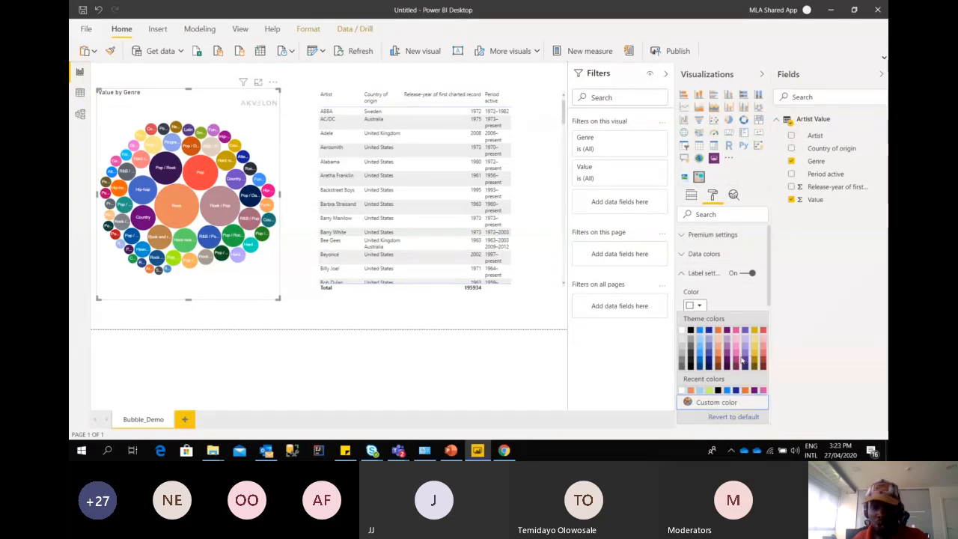
click(742, 361)
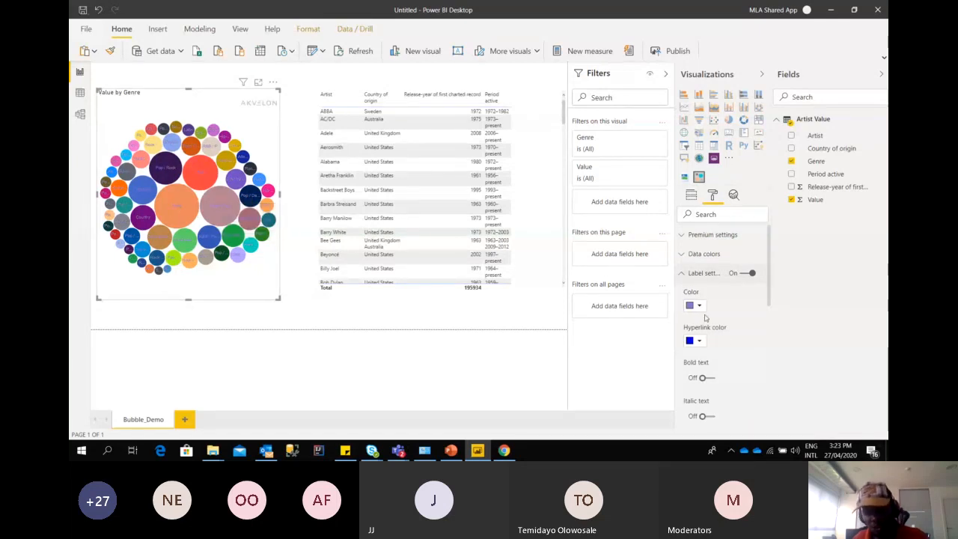
click(697, 306)
click(683, 333)
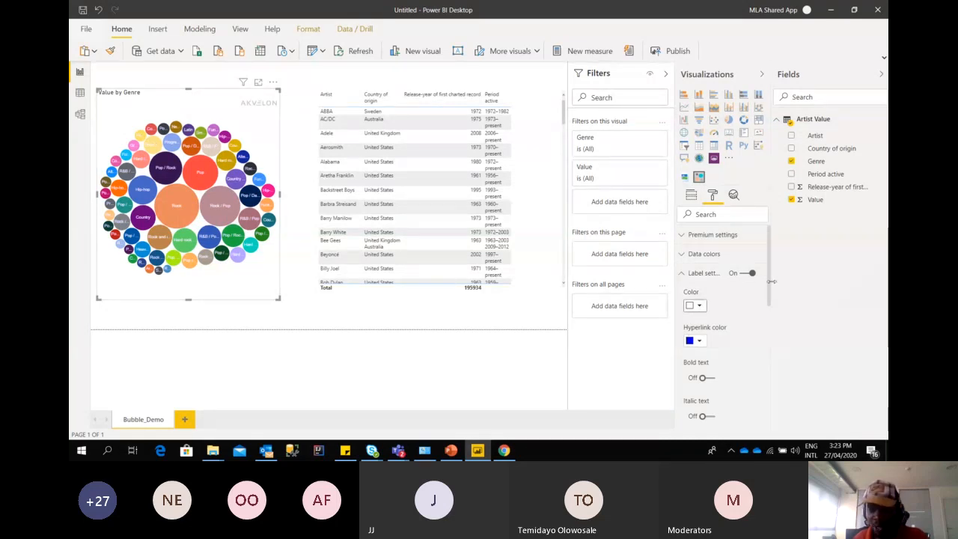
click(703, 274)
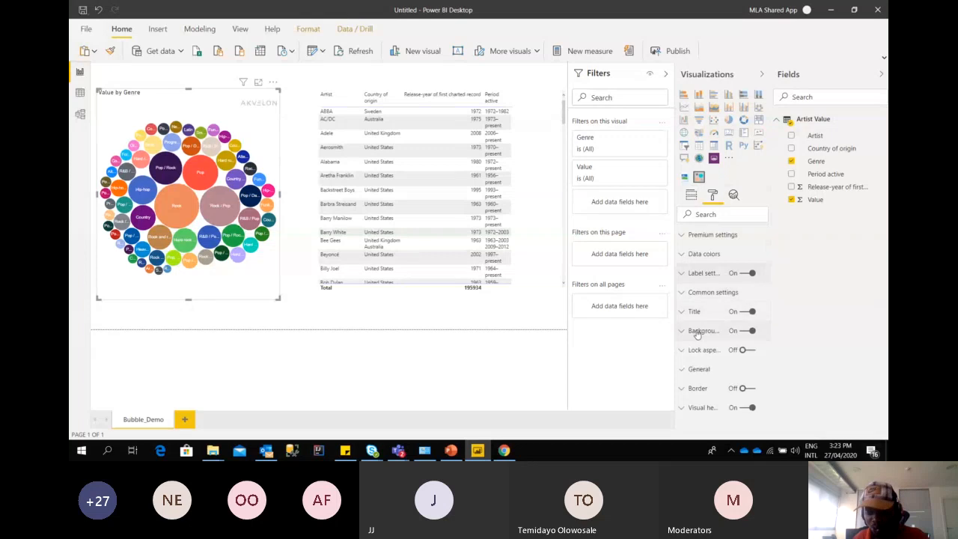
Format the bubble chart's title with a black background and a white font color
click(715, 314)
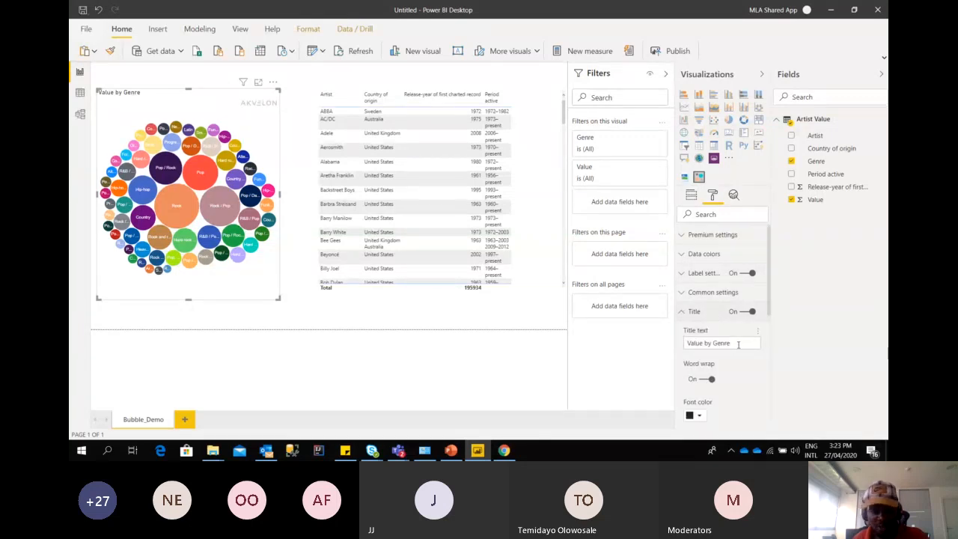
drag(752, 344, 632, 365)
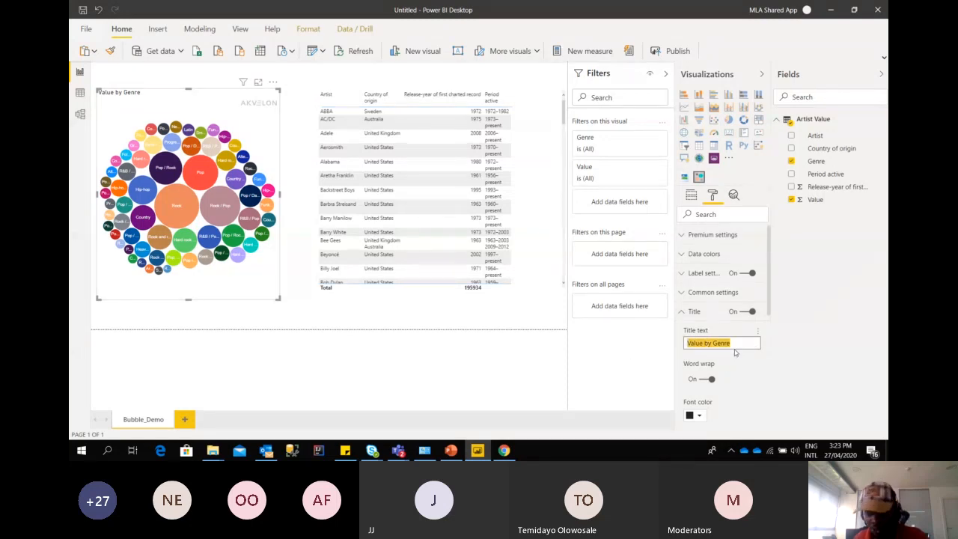
scroll(707, 351, down, 3)
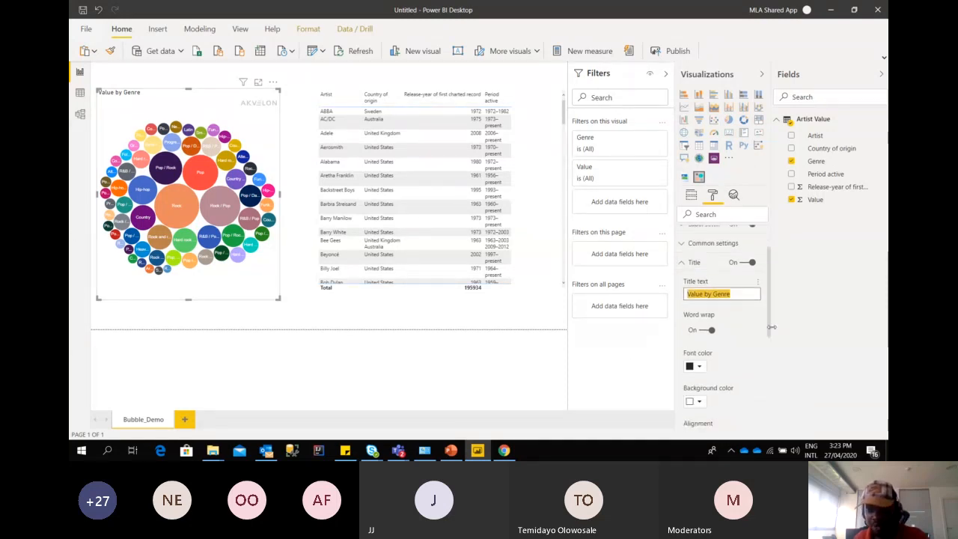
click(701, 365)
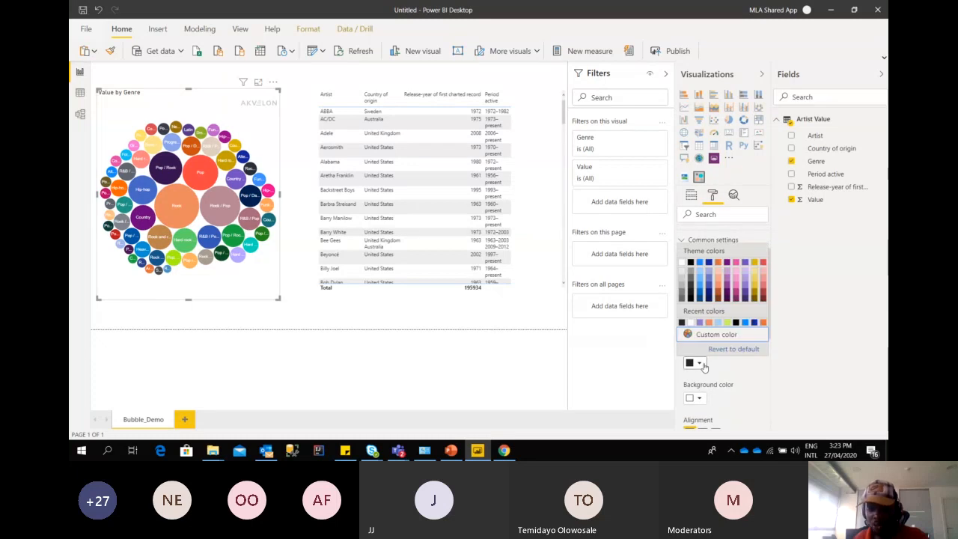
click(703, 399)
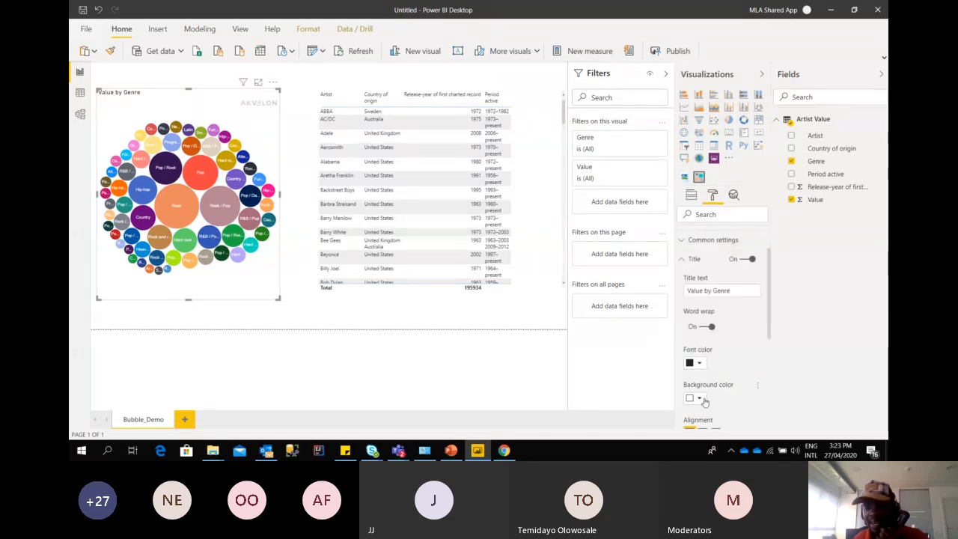
click(703, 401)
click(700, 402)
click(700, 400)
click(700, 400)
click(700, 400)
click(700, 400)
click(701, 400)
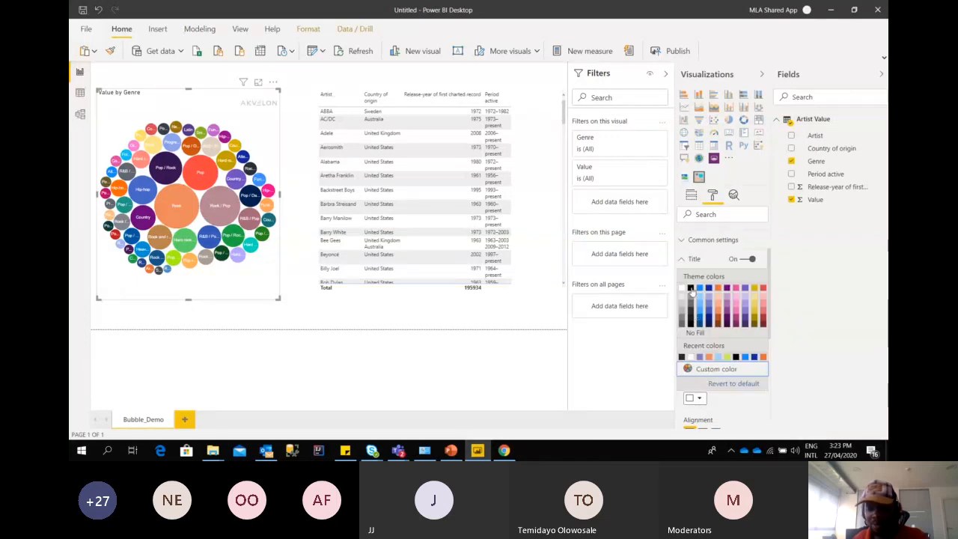
click(690, 291)
click(700, 365)
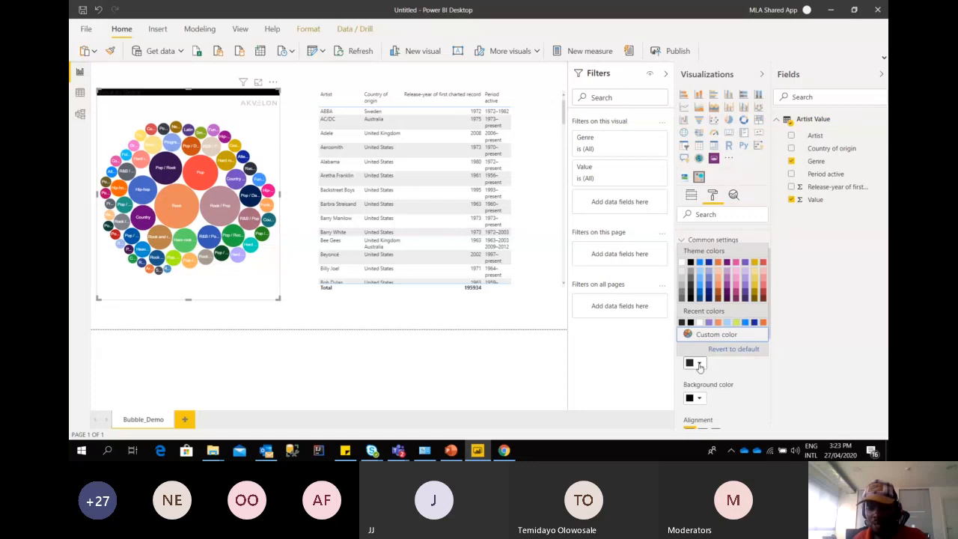
click(682, 266)
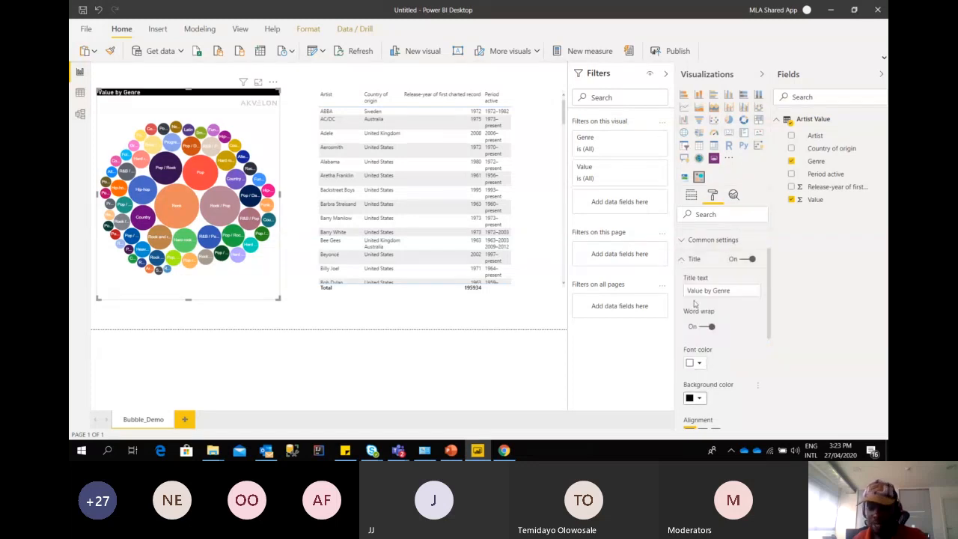
Center the bubble chart's title and set its text size to 19 pt
scroll(768, 327, down, 1)
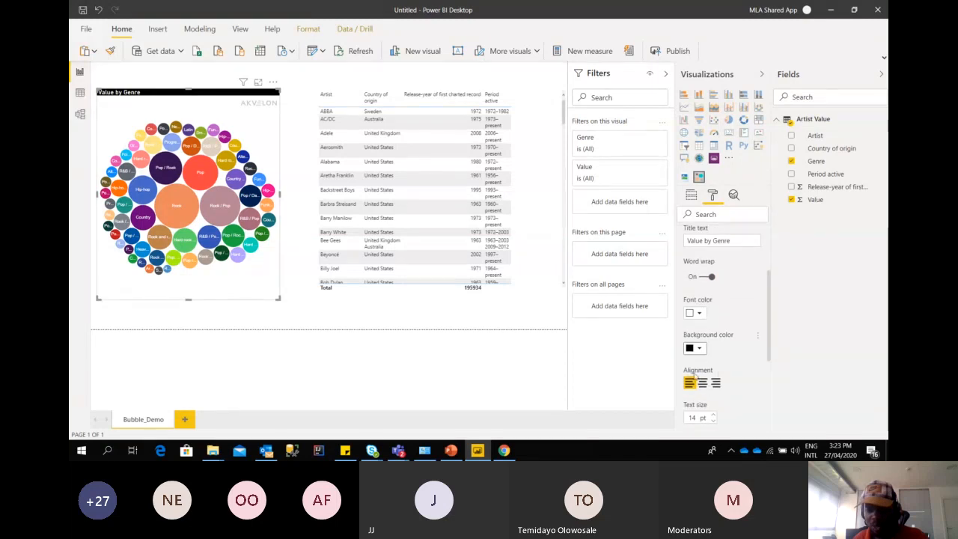
click(702, 384)
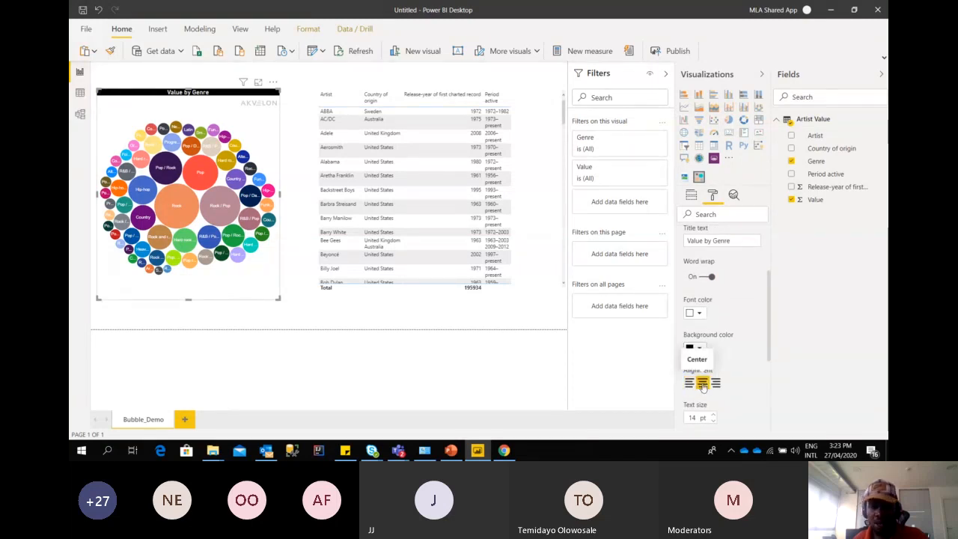
click(713, 414)
click(713, 415)
click(713, 415)
click(713, 414)
click(713, 415)
Turn on the bubble chart's border and deselect the chart
drag(769, 302, 769, 390)
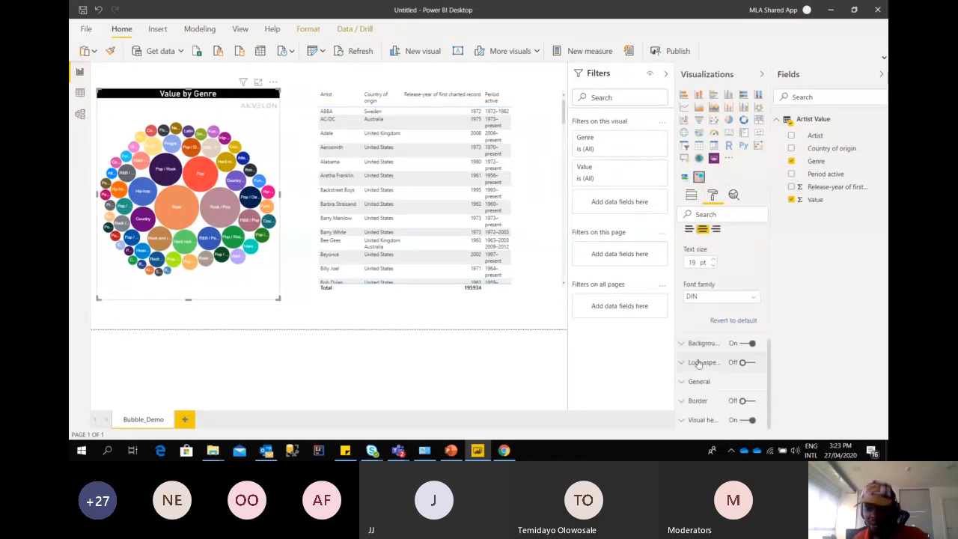
click(741, 400)
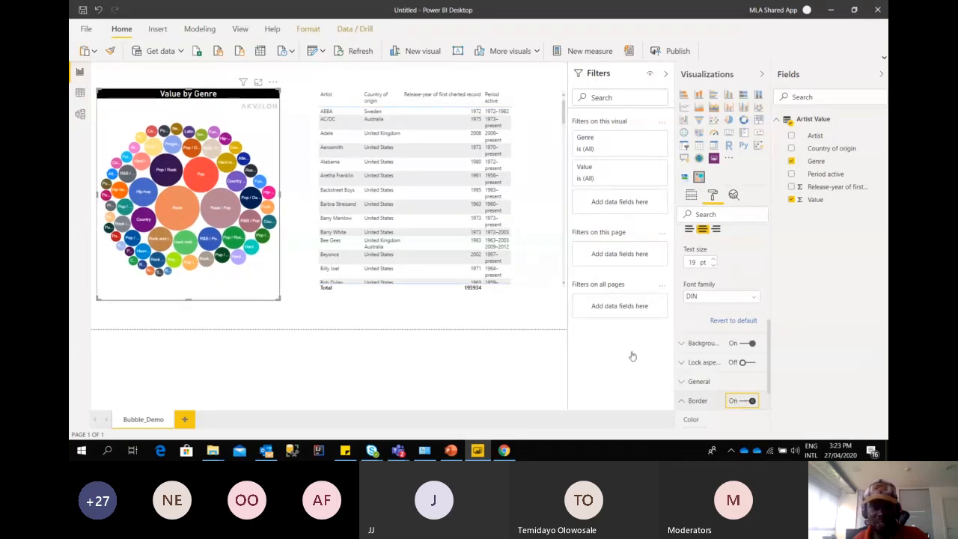
click(294, 292)
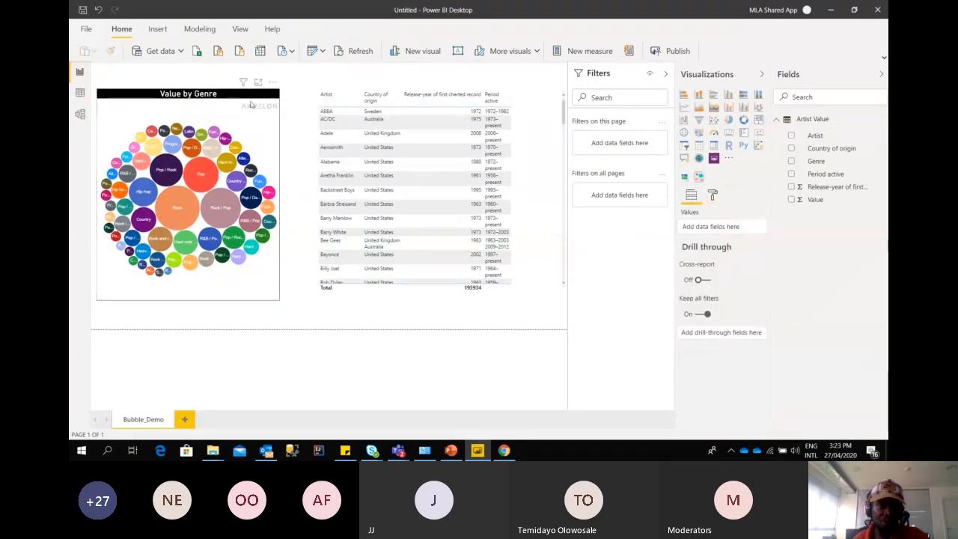
Move the bubble chart slightly down and right on the page, and enlarge it a little from its upper-right corner
drag(241, 99, 259, 133)
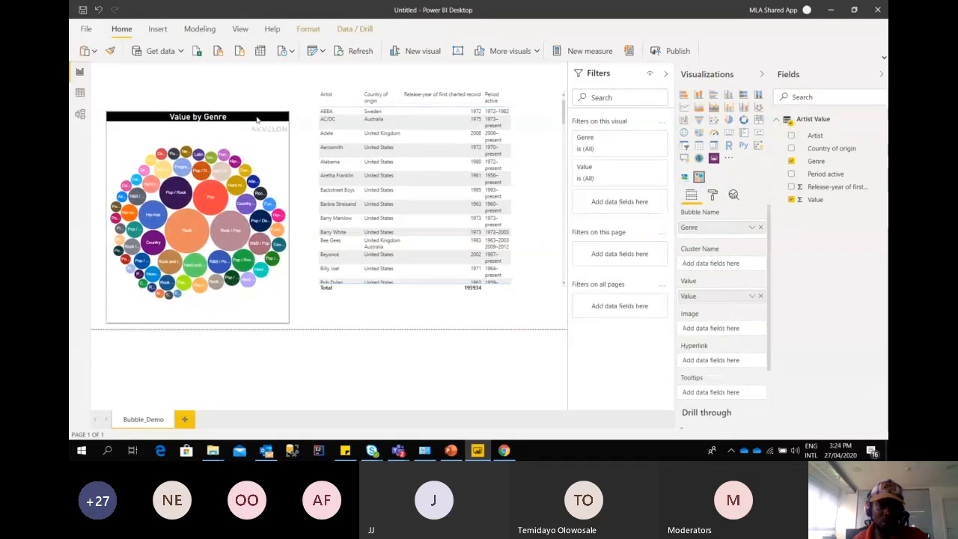
click(231, 83)
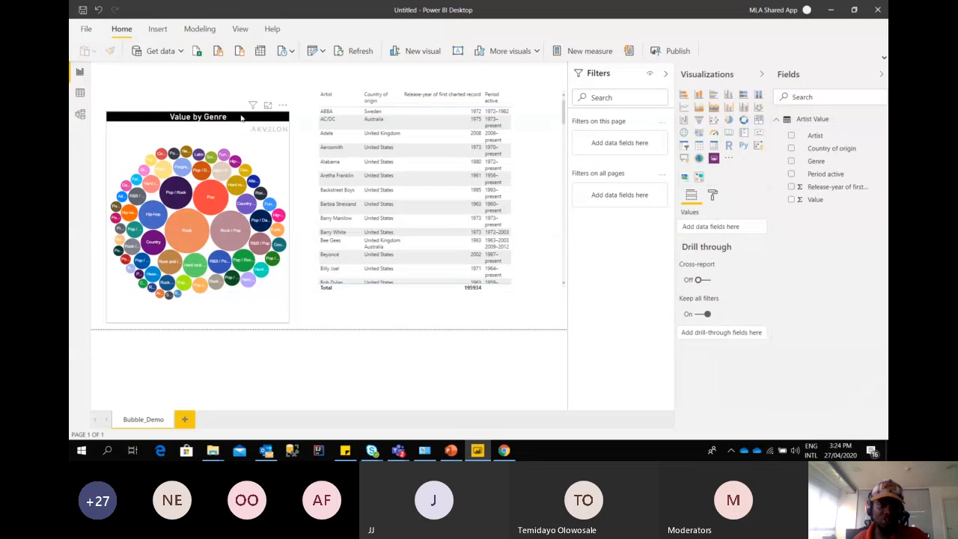
click(241, 117)
mouse_move(289, 110)
mouse_down()
mouse_move(284, 102)
mouse_move(294, 93)
mouse_move(296, 101)
mouse_up()
click(221, 123)
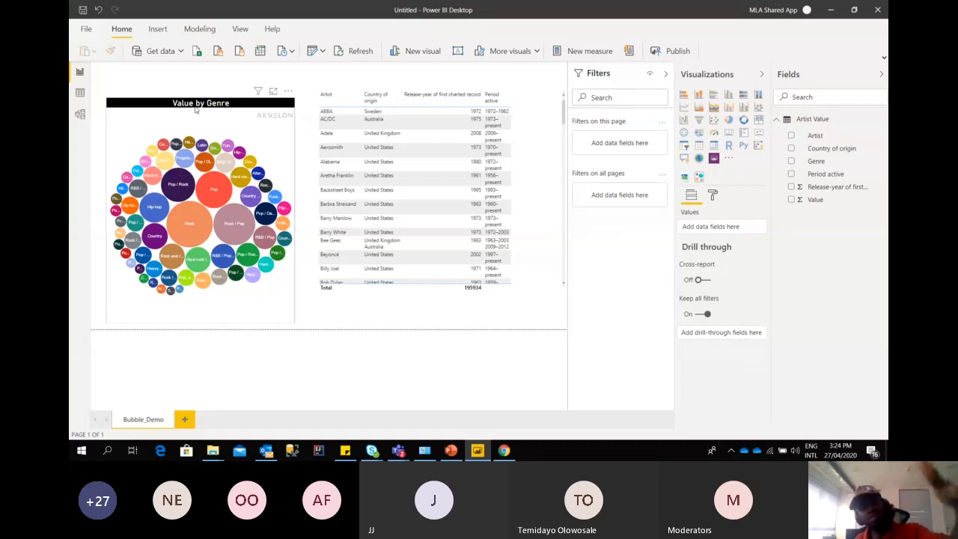
click(714, 198)
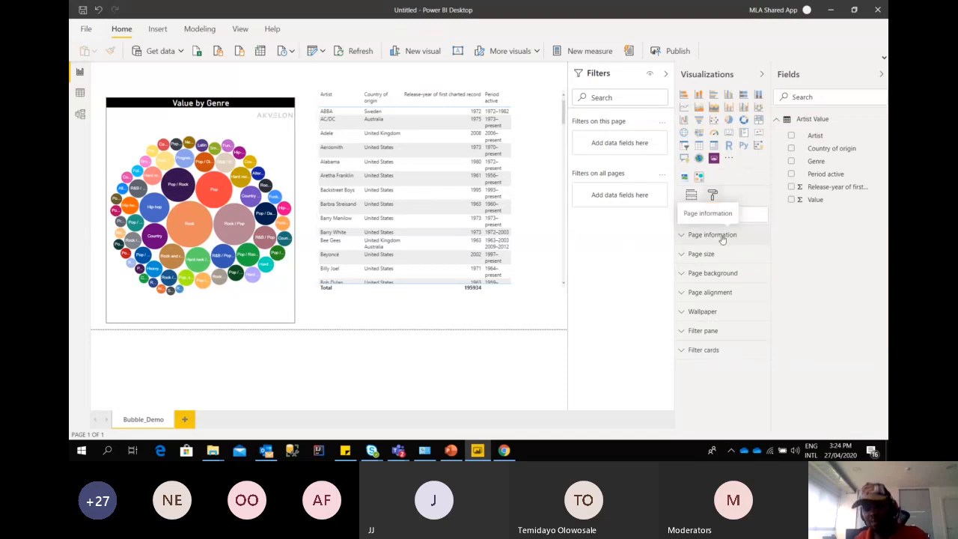
click(222, 104)
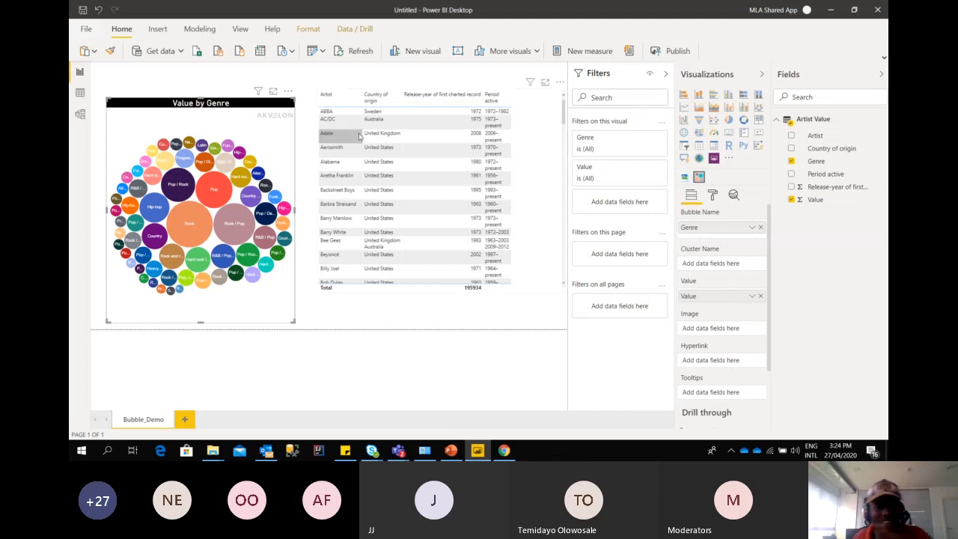
click(527, 98)
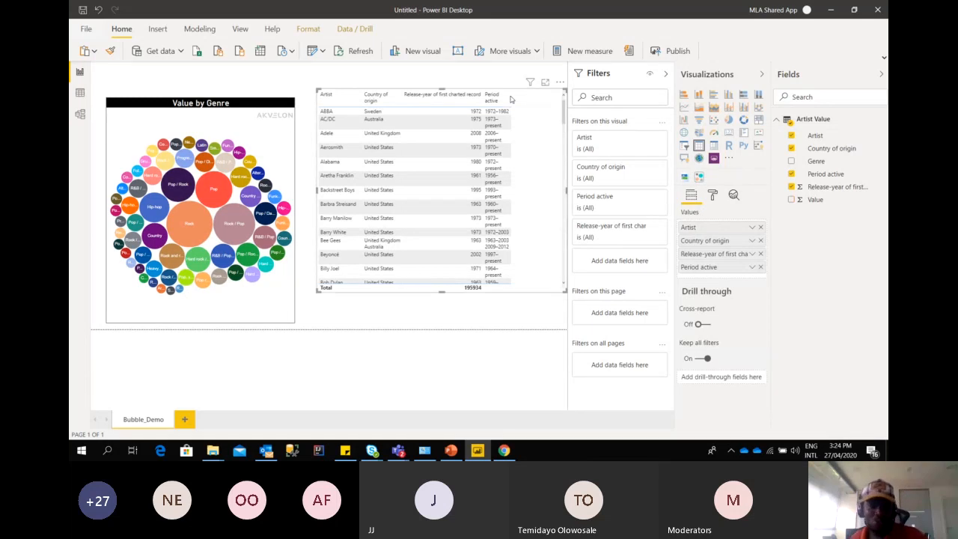
Add a new blank page to the report
click(184, 419)
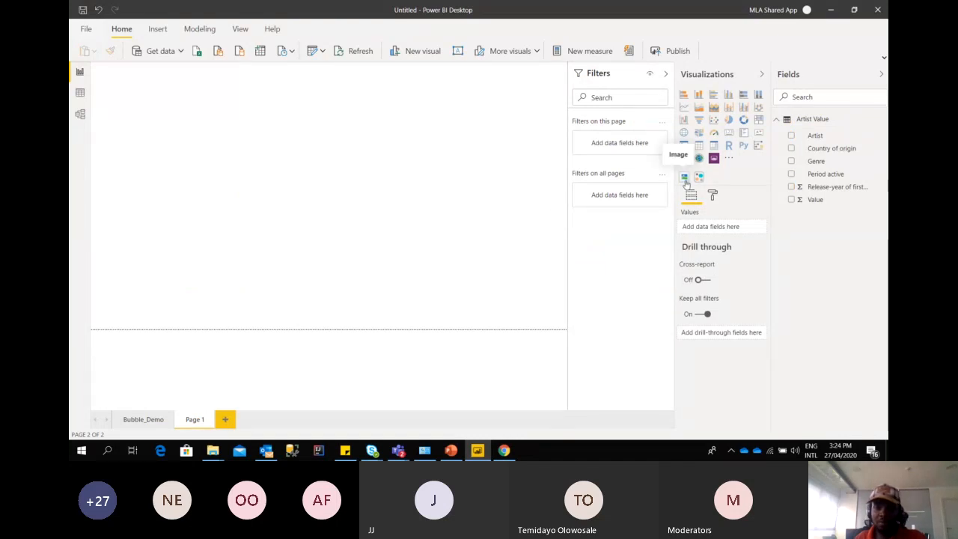
Switch to PowerPoint to view the Contents slide, and check the files of the Day 8 folder in File Explorer
click(453, 449)
click(119, 188)
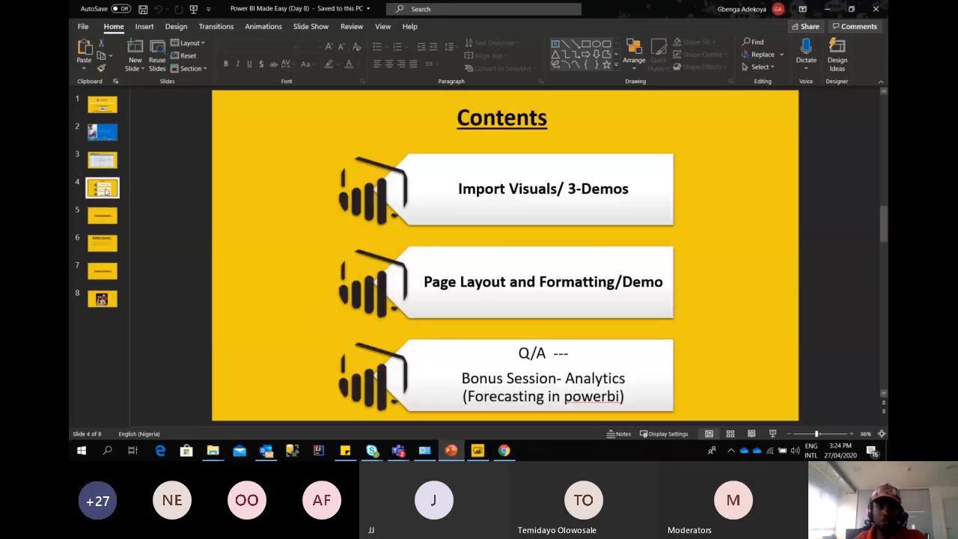
click(827, 9)
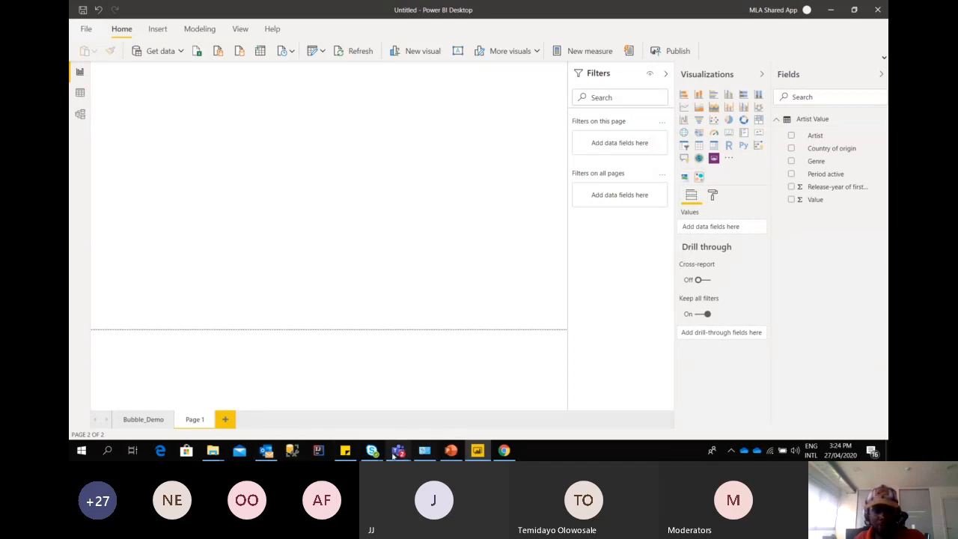
mouse_move(212, 450)
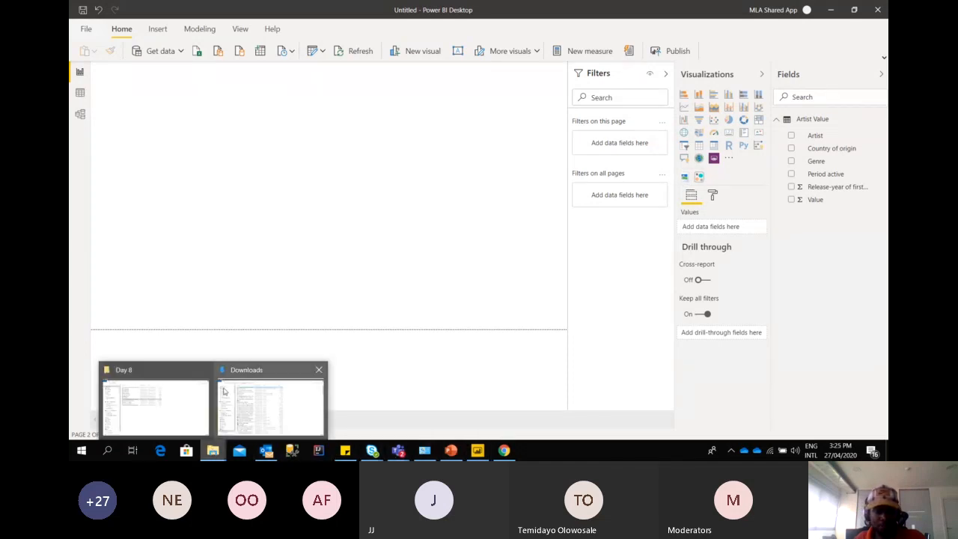
click(122, 397)
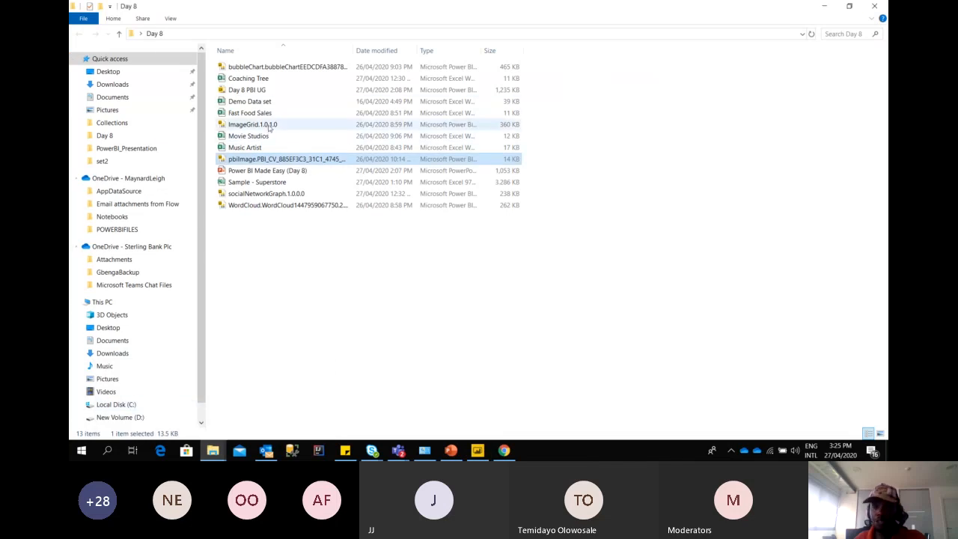
click(824, 6)
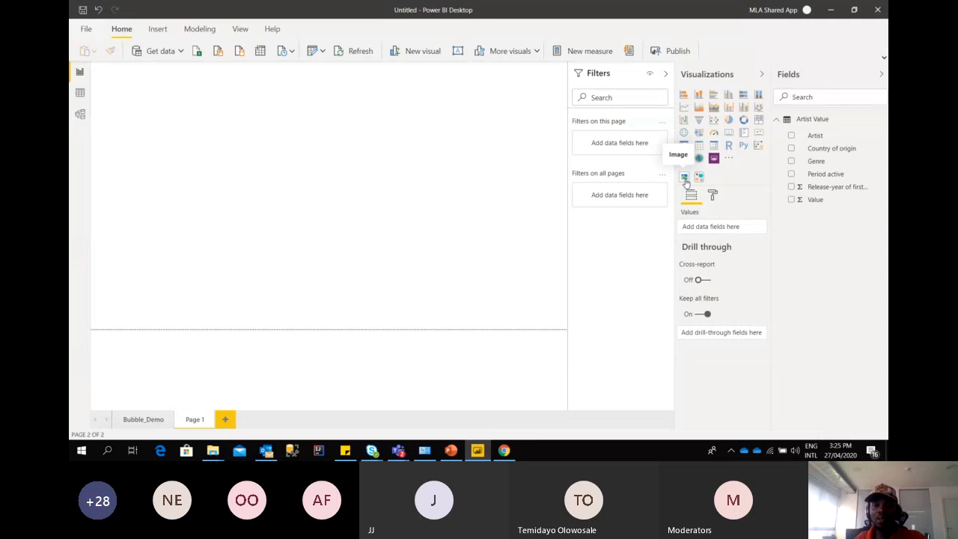
Import the custom visual file ImageGrid.1.0.1.0 from the Day 8 folder, accepting the caution and success dialogs
click(727, 160)
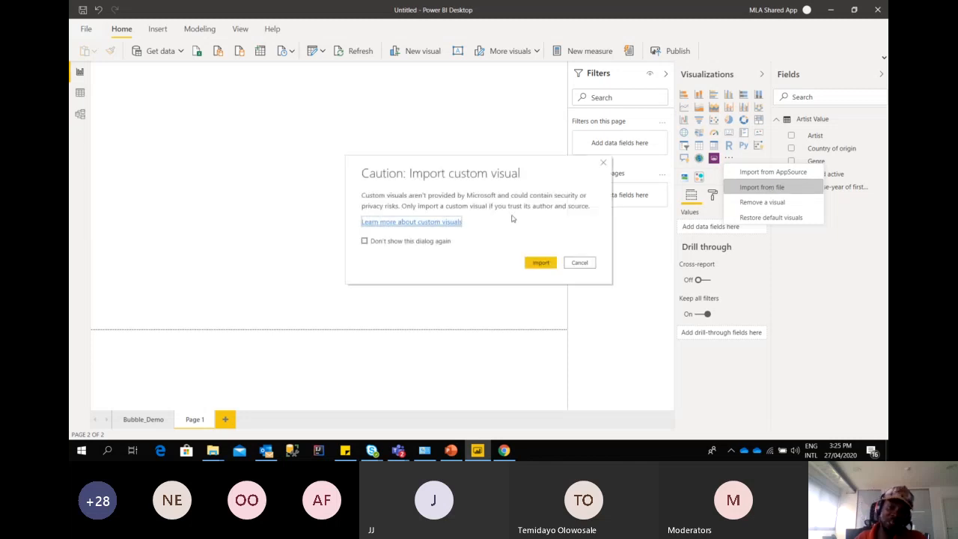
click(540, 262)
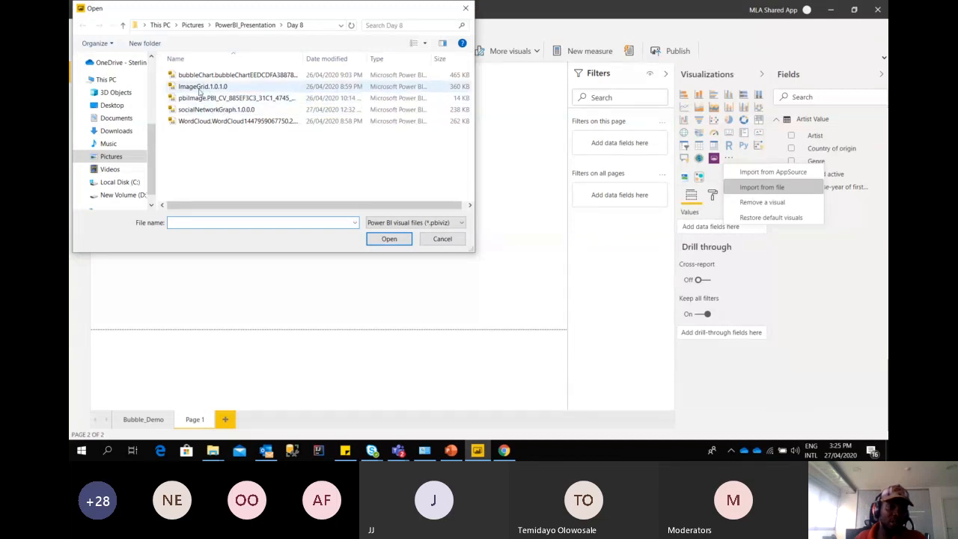
click(199, 87)
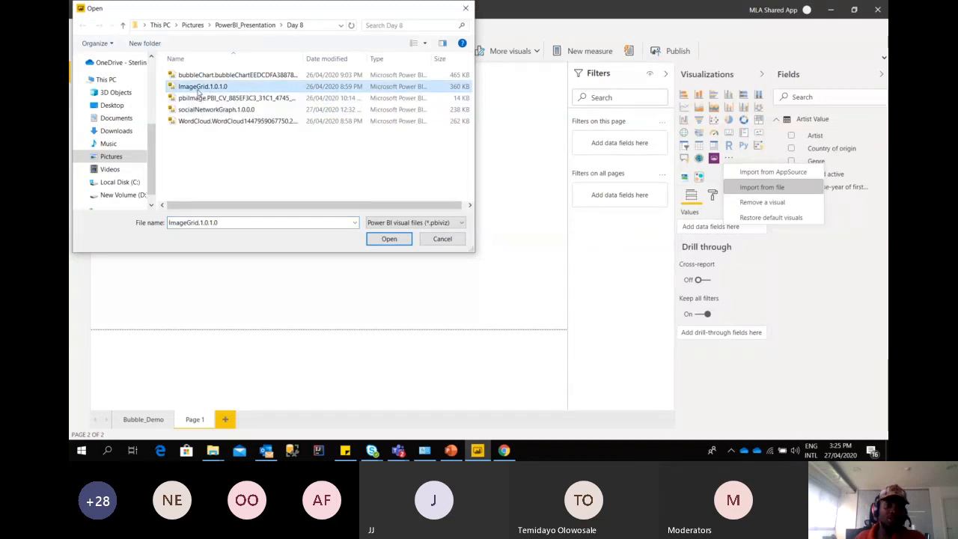
click(388, 238)
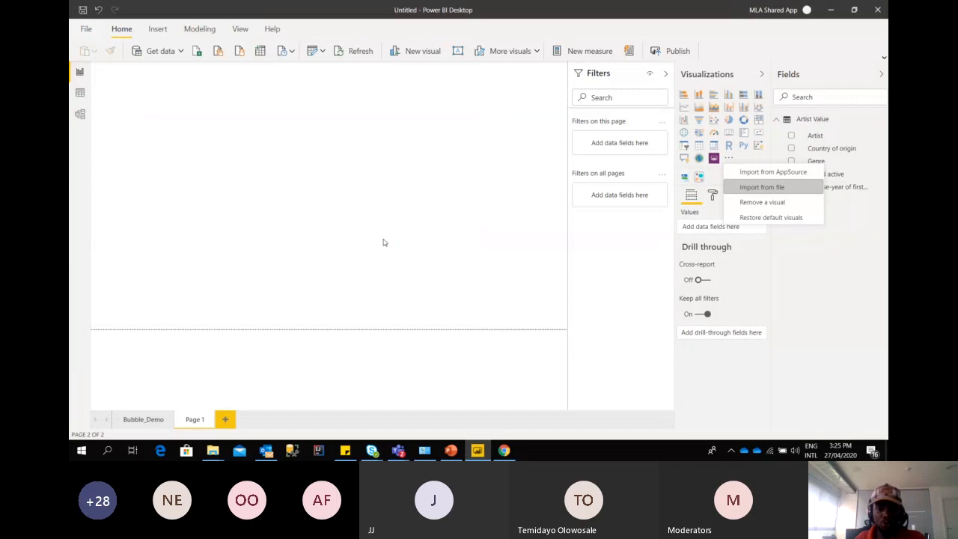
click(568, 241)
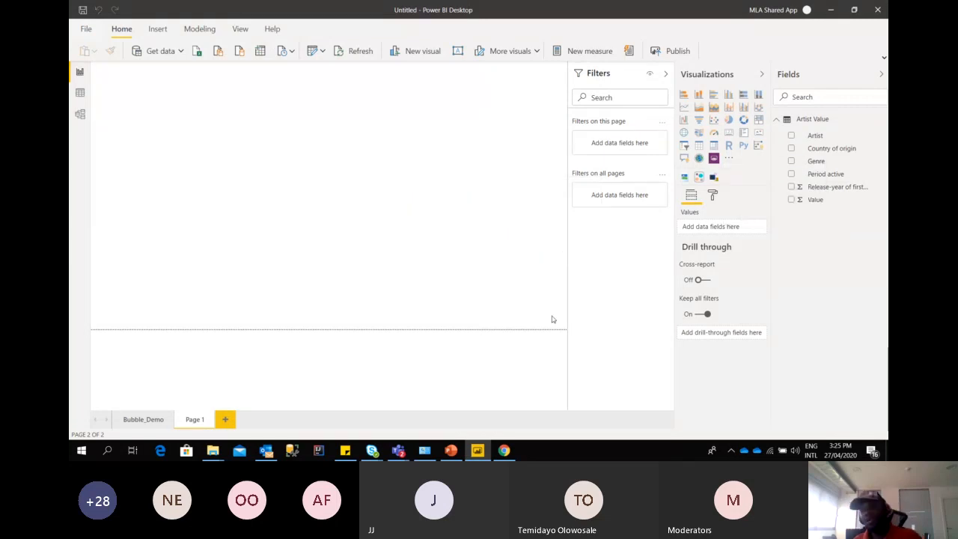
Switch to the Microsoft Teams meeting to check it, and return to the Power BI report
mouse_move(398, 450)
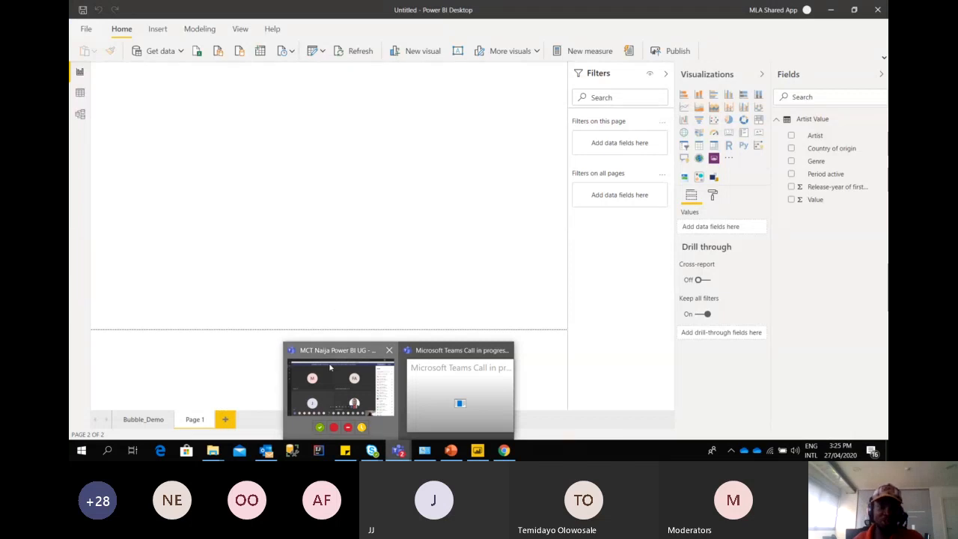
click(329, 366)
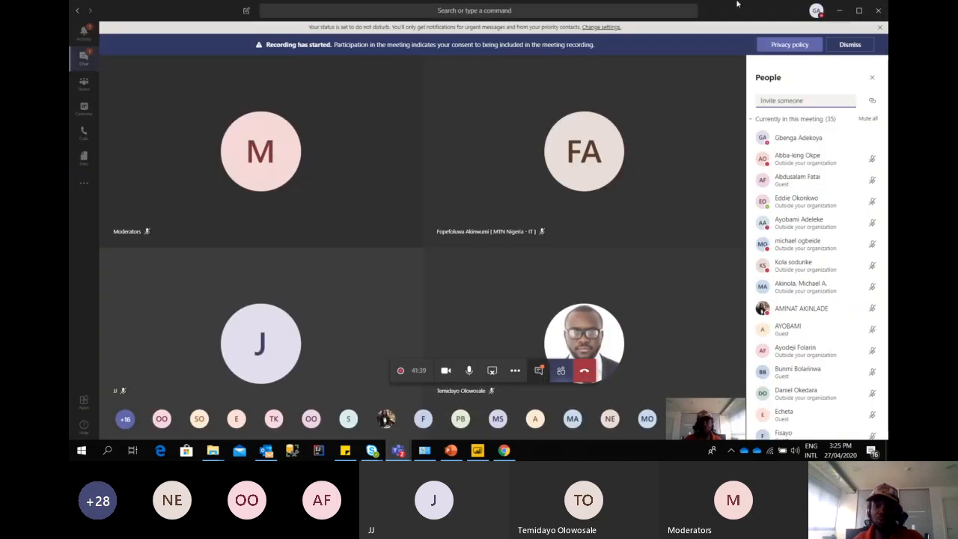
click(840, 12)
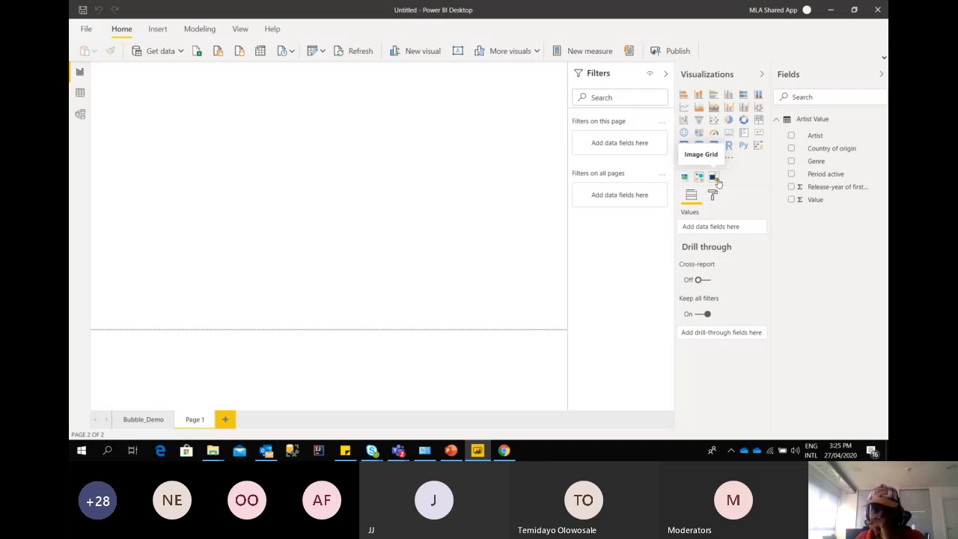
Load the Rankings sheet of the Movie Studios Excel workbook from the Day 8 folder, checking its columns in the preview
click(180, 51)
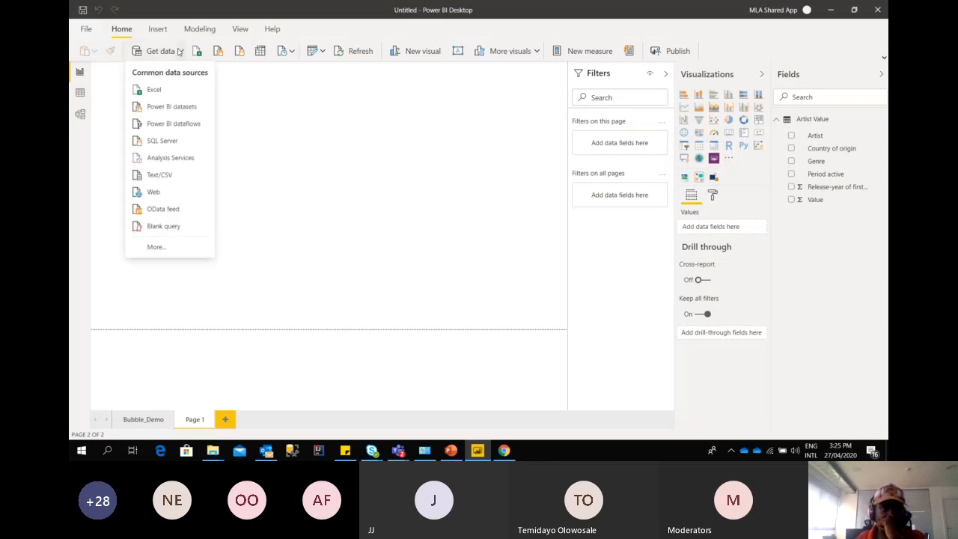
click(178, 90)
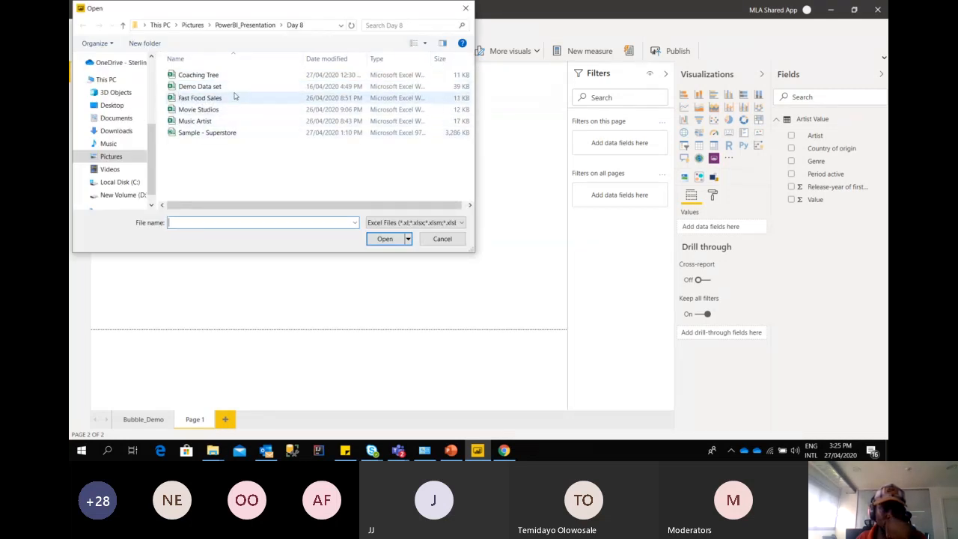
click(218, 111)
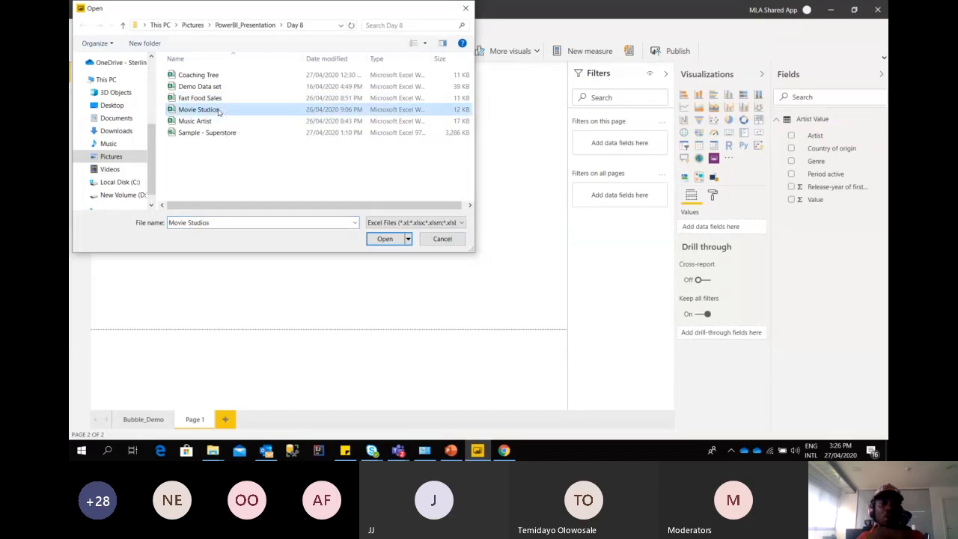
click(382, 239)
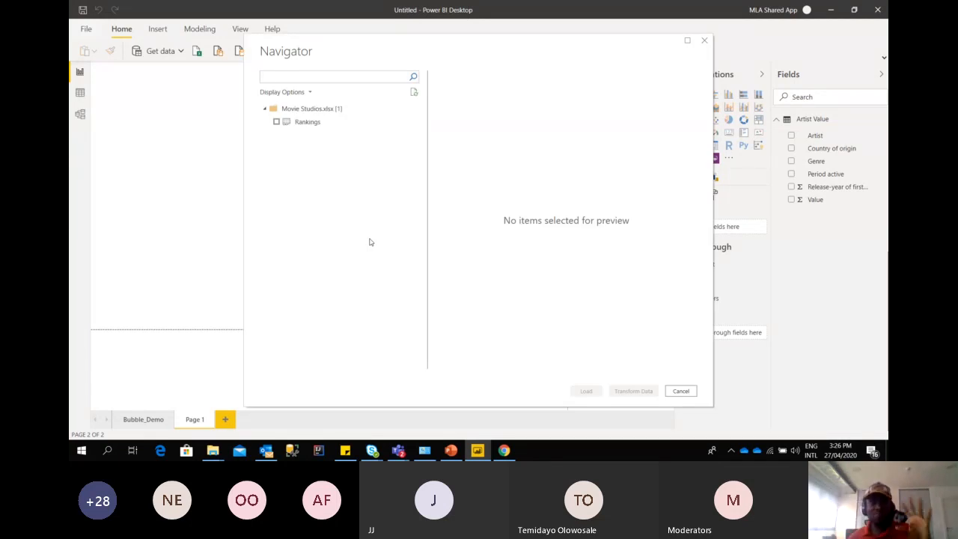
click(328, 124)
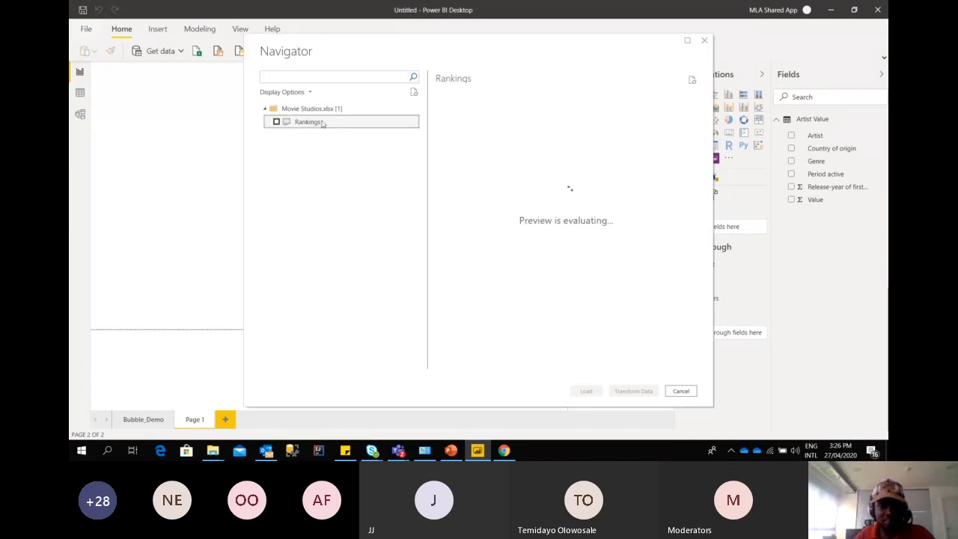
click(276, 122)
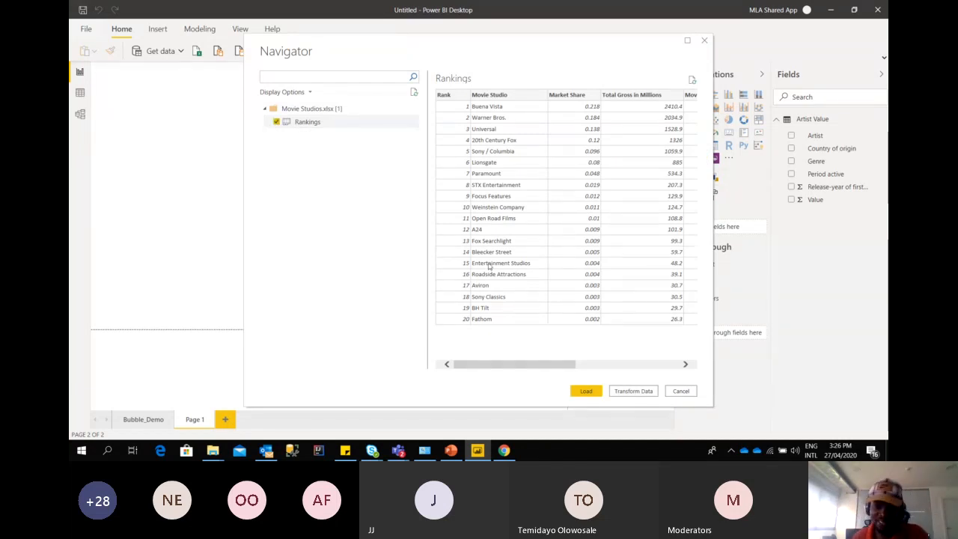
drag(516, 366, 646, 364)
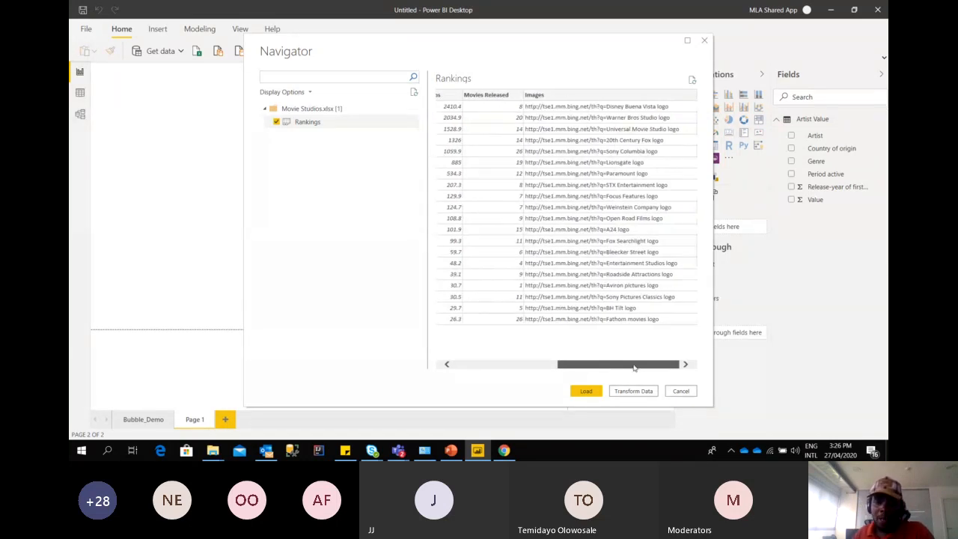
click(586, 391)
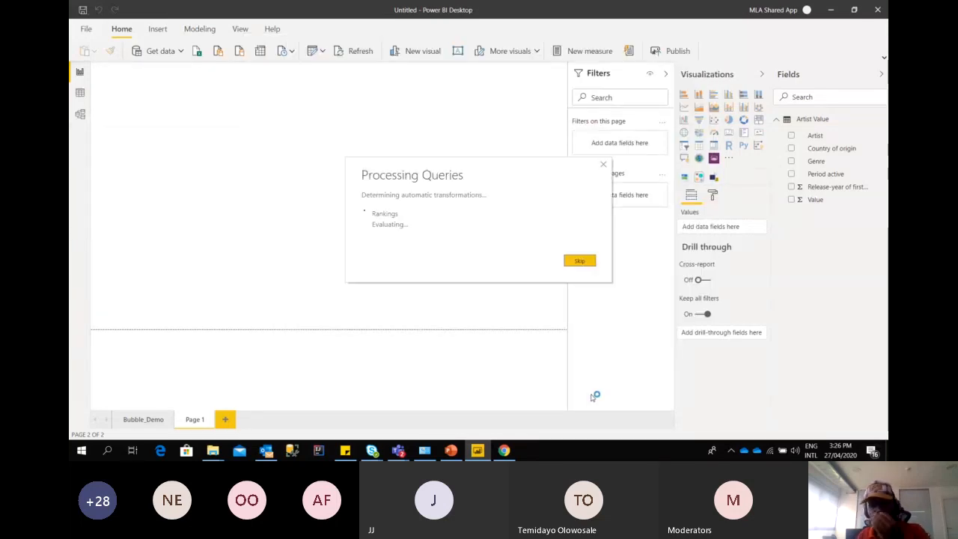
Expand the Rankings fields, examine the table's Images column in the data view, and return to the report
click(778, 121)
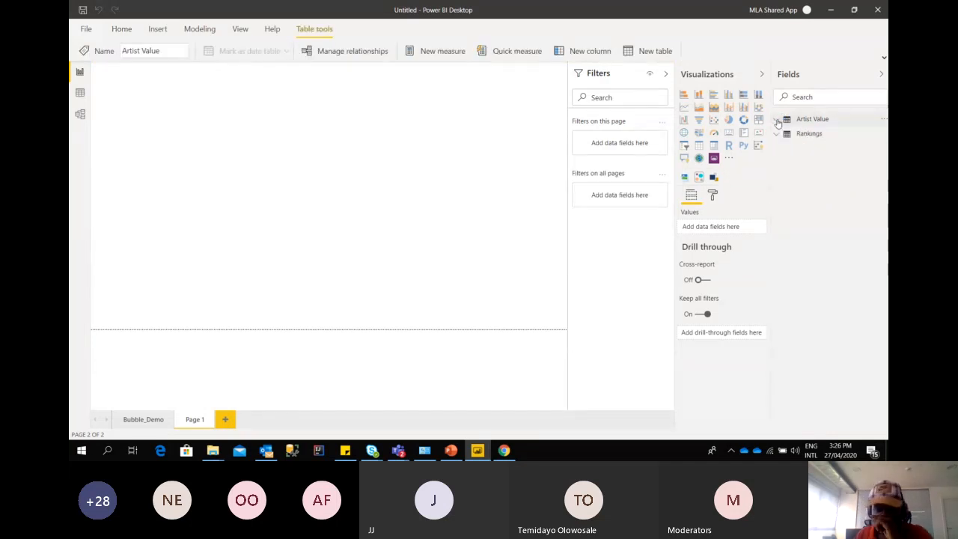
click(803, 139)
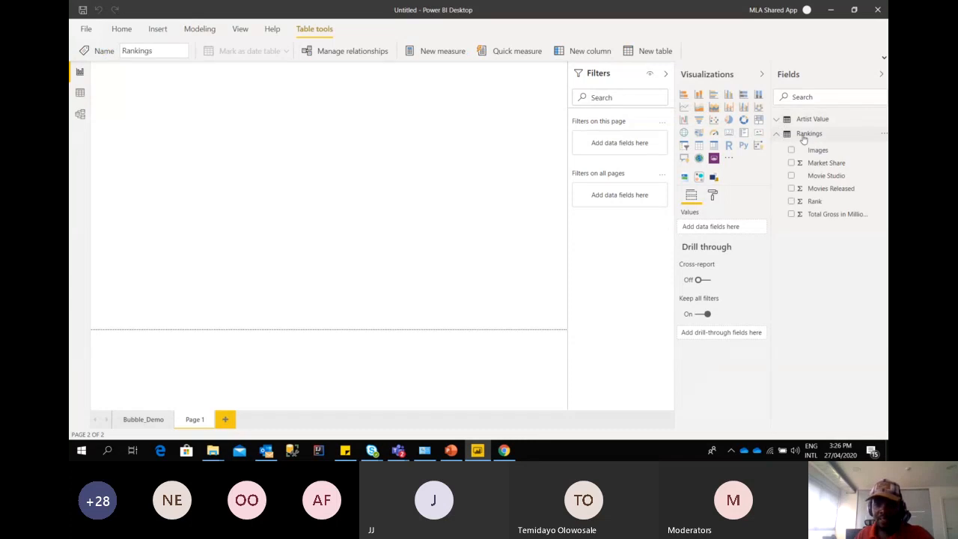
click(82, 98)
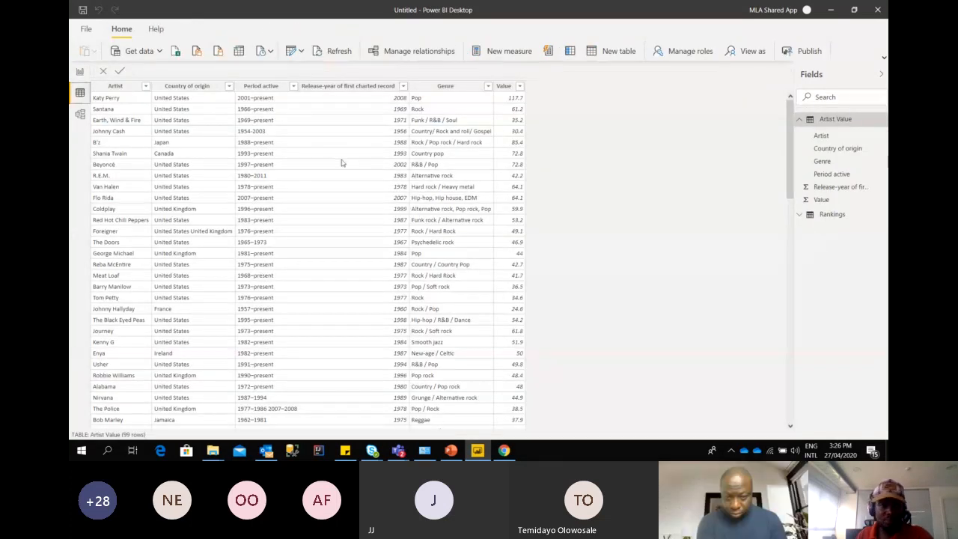
click(837, 215)
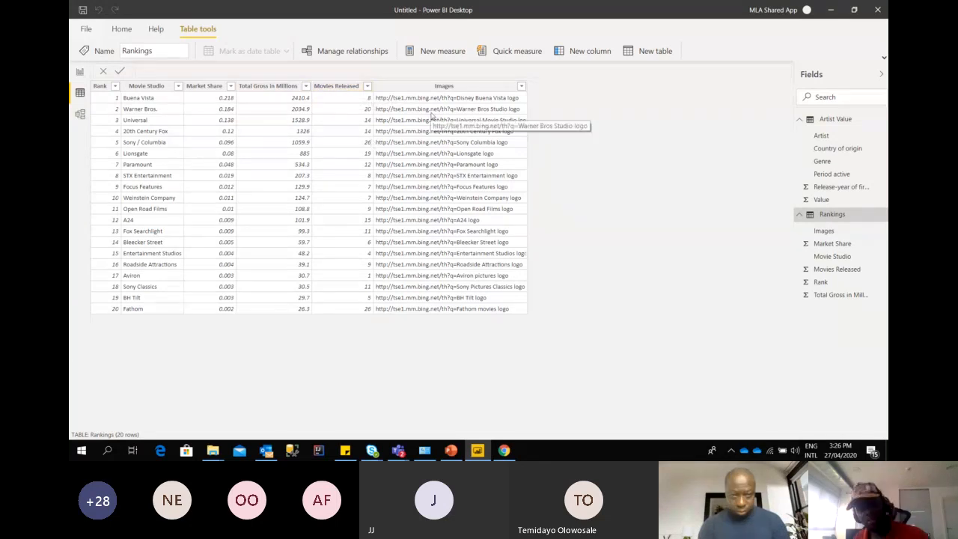
click(453, 87)
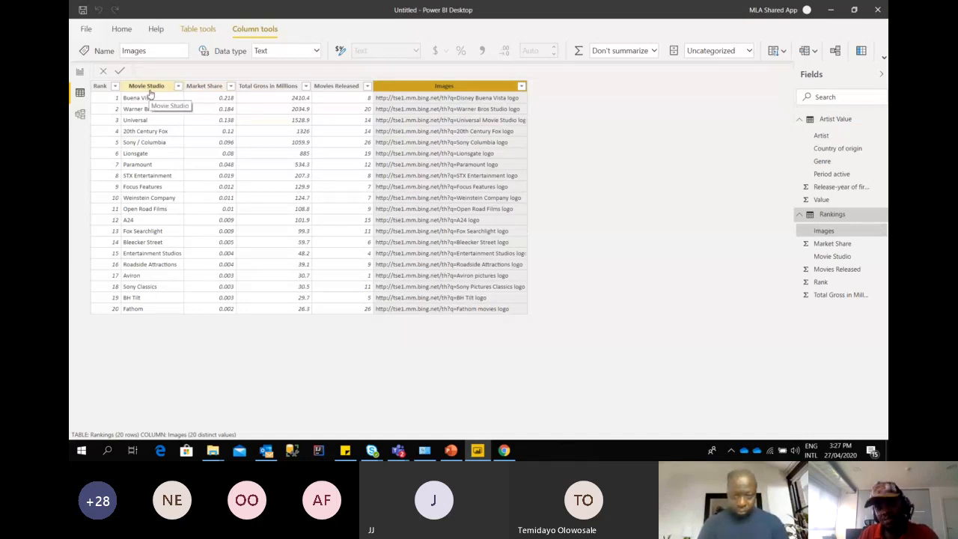
click(80, 72)
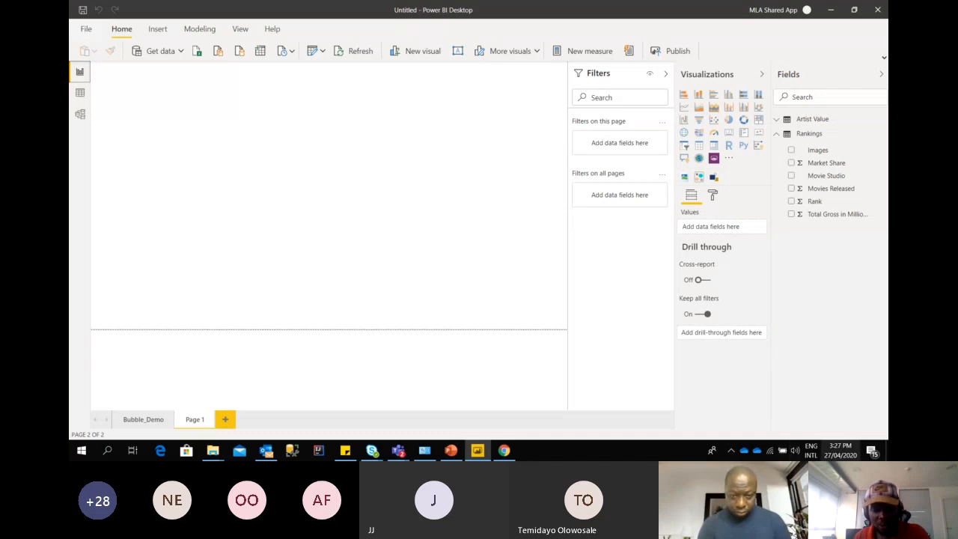
Switch to Chrome to review the Image by CloudScope download page and its sample report link, and return to Power BI
click(511, 455)
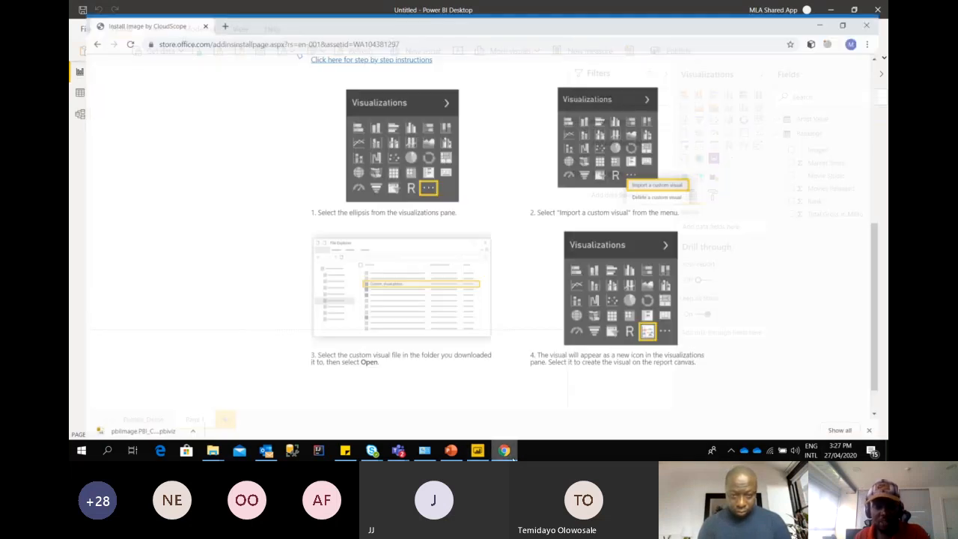
scroll(389, 290, down, 2)
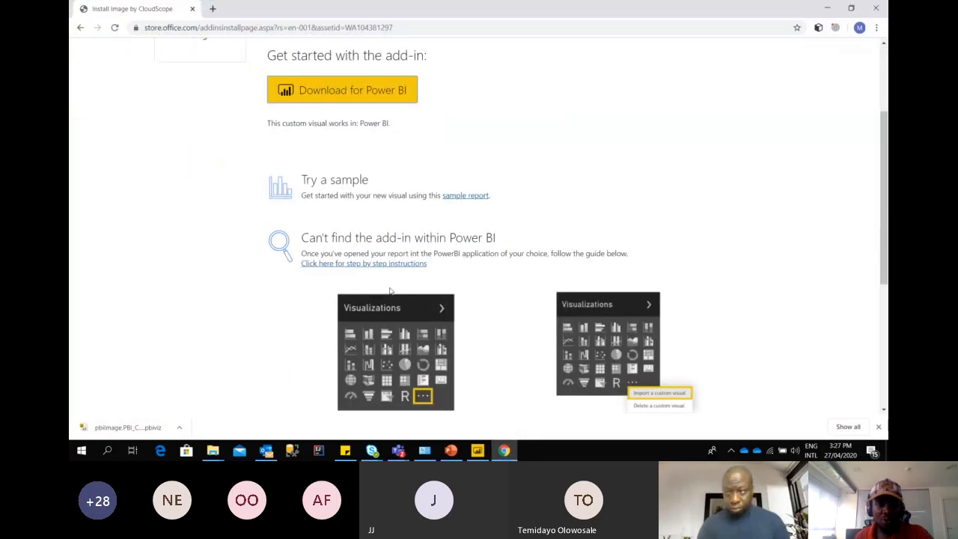
scroll(389, 291, up, 2)
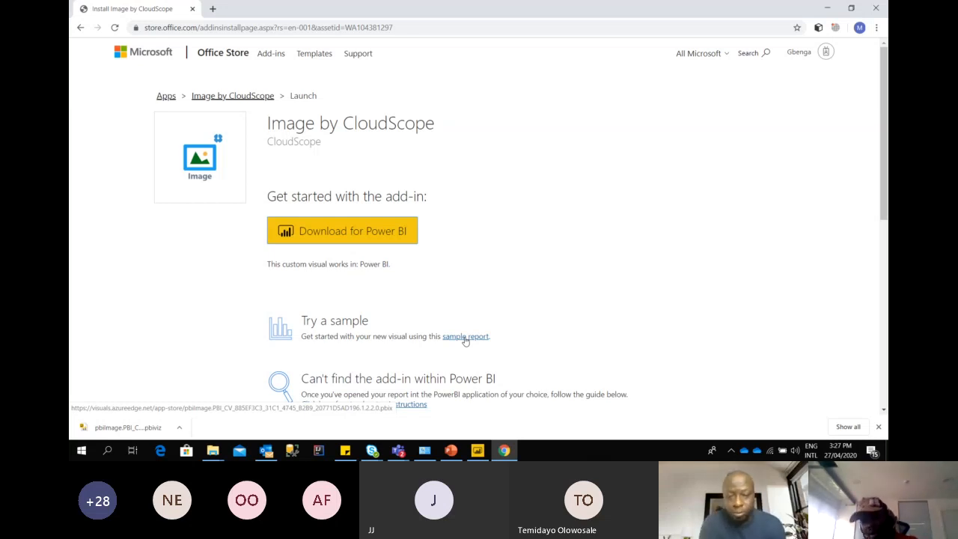
click(826, 9)
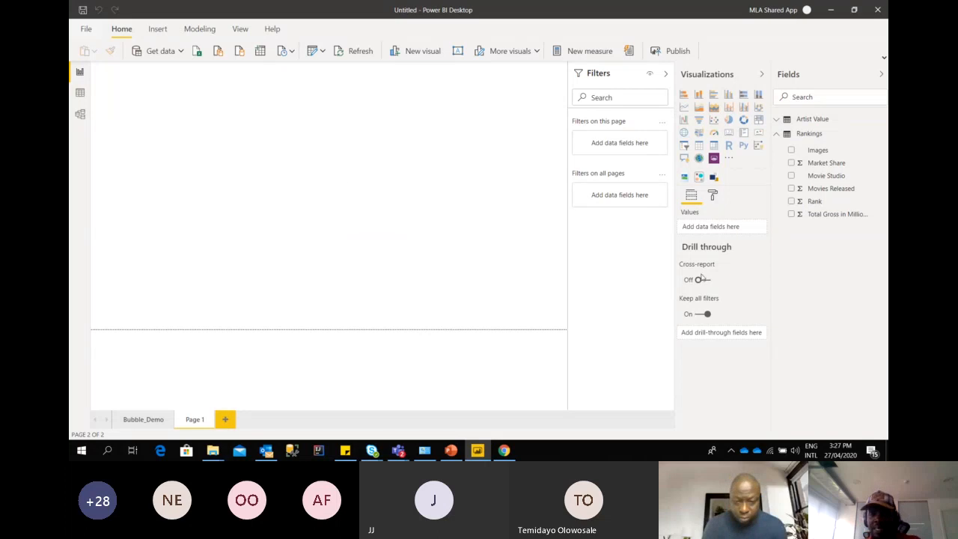
Add an enlarged Image Grid visual with Images as Image URL (higher quality) and Total Gross in Millions as Value
click(714, 178)
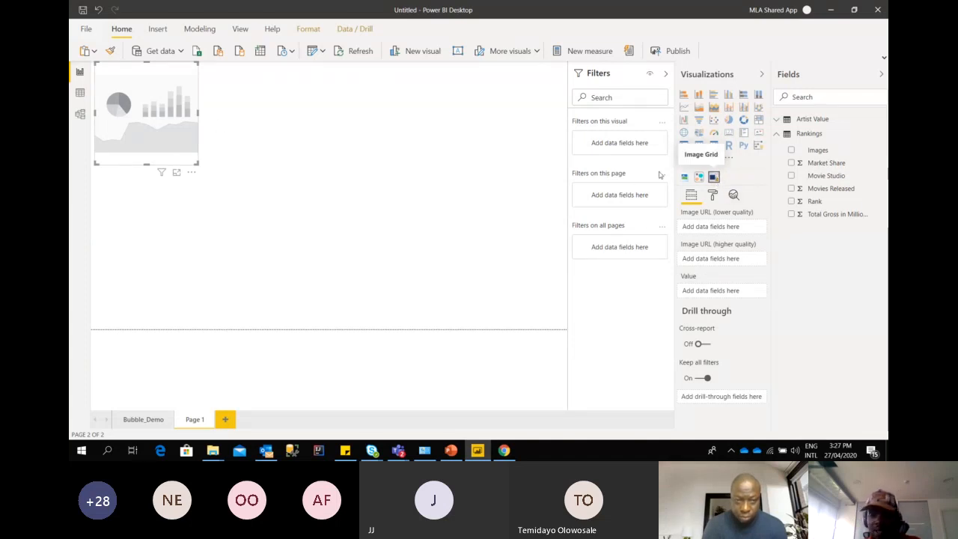
drag(197, 162, 327, 224)
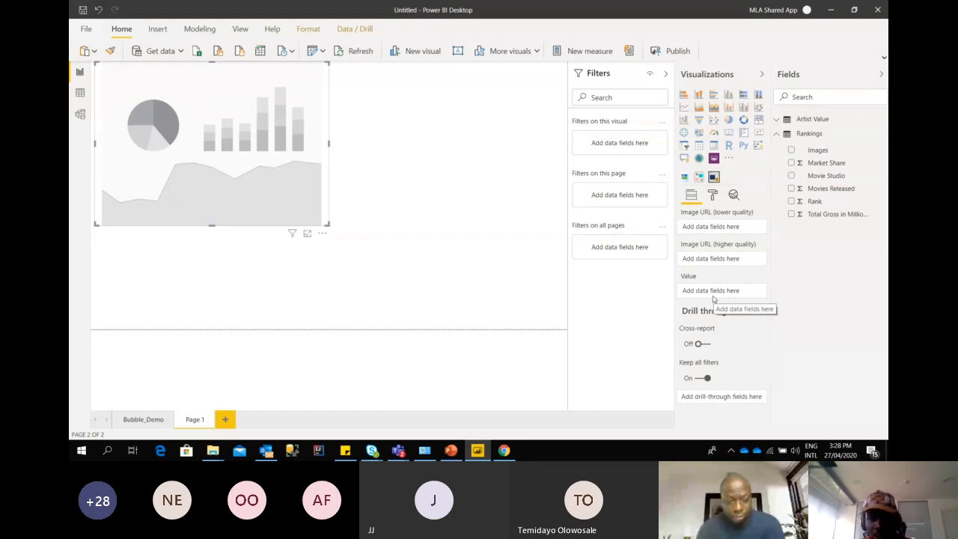
drag(838, 154, 737, 264)
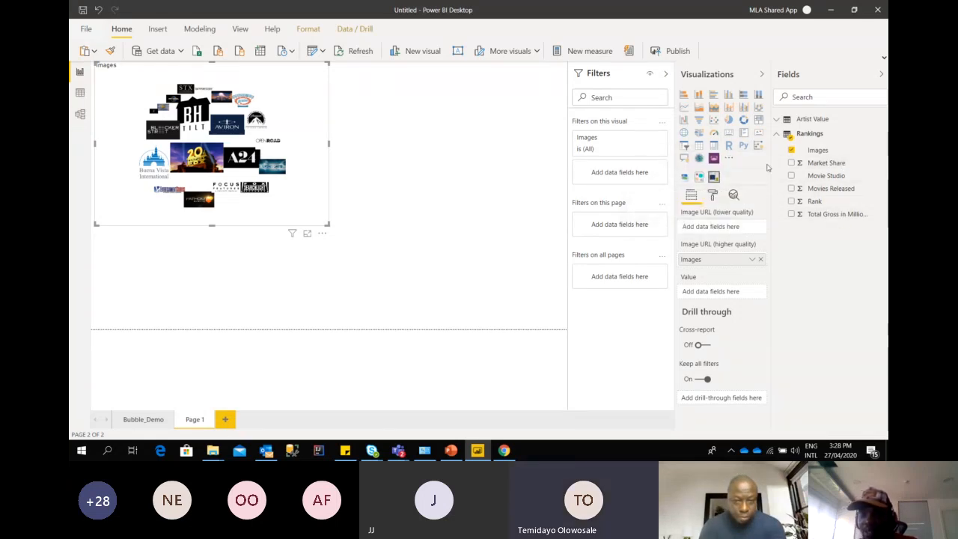
drag(829, 217, 725, 293)
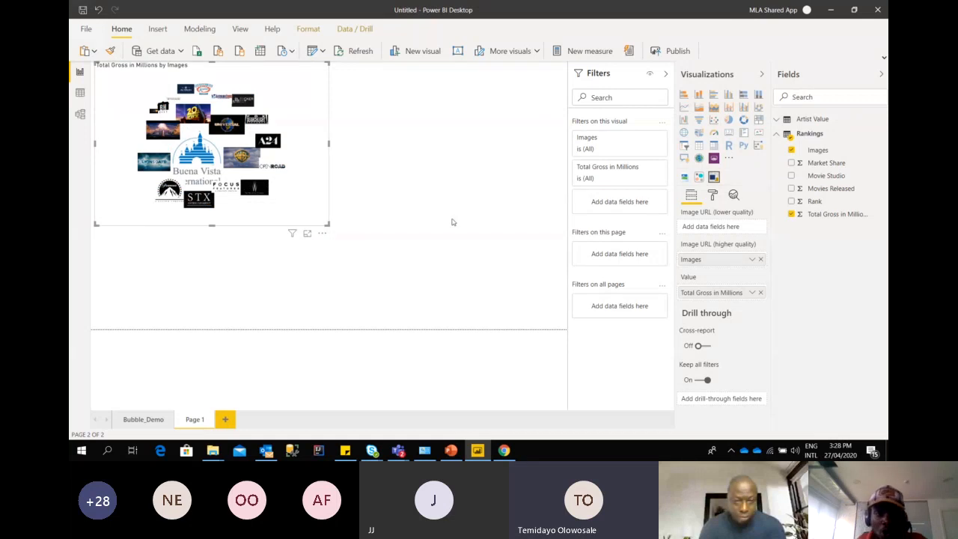
Move the image grid slightly down the page and turn on its border
drag(297, 70, 290, 97)
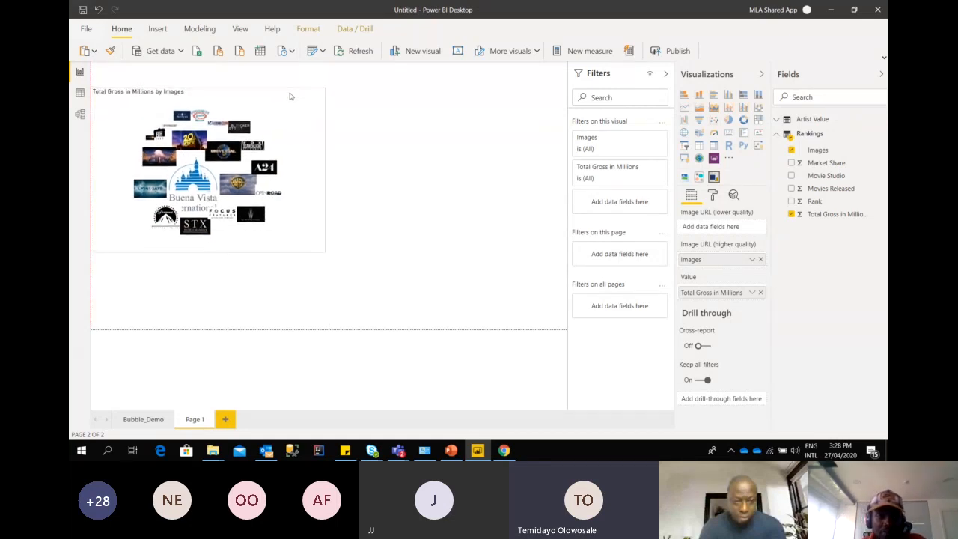
click(441, 113)
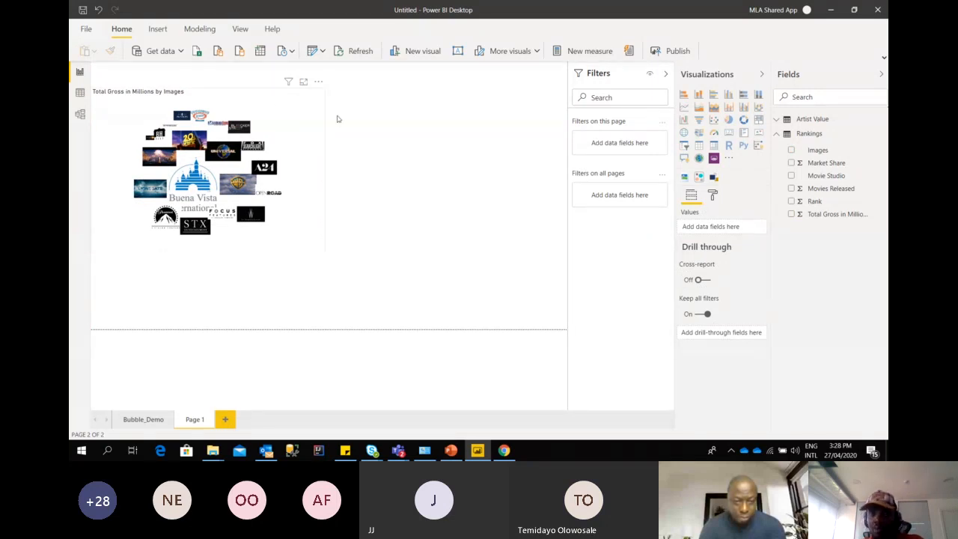
click(263, 96)
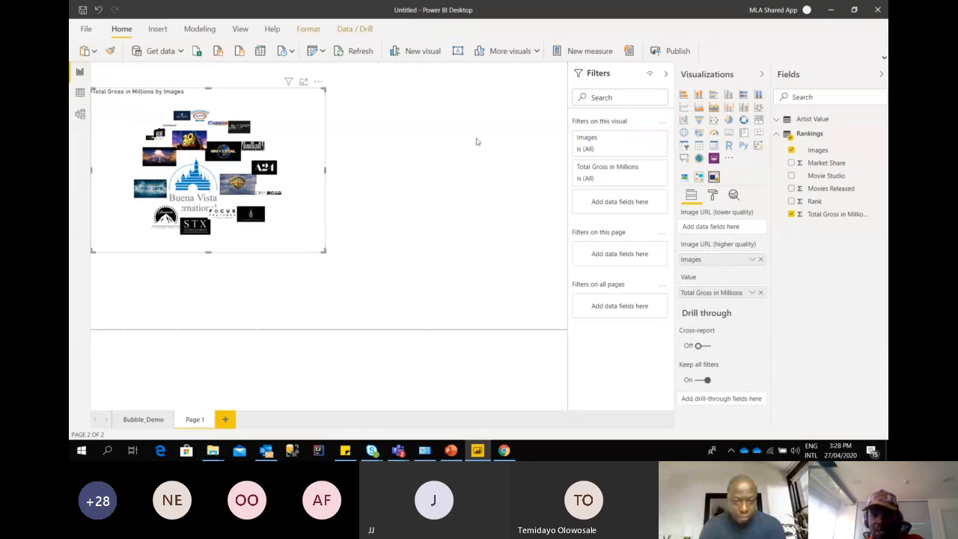
click(712, 194)
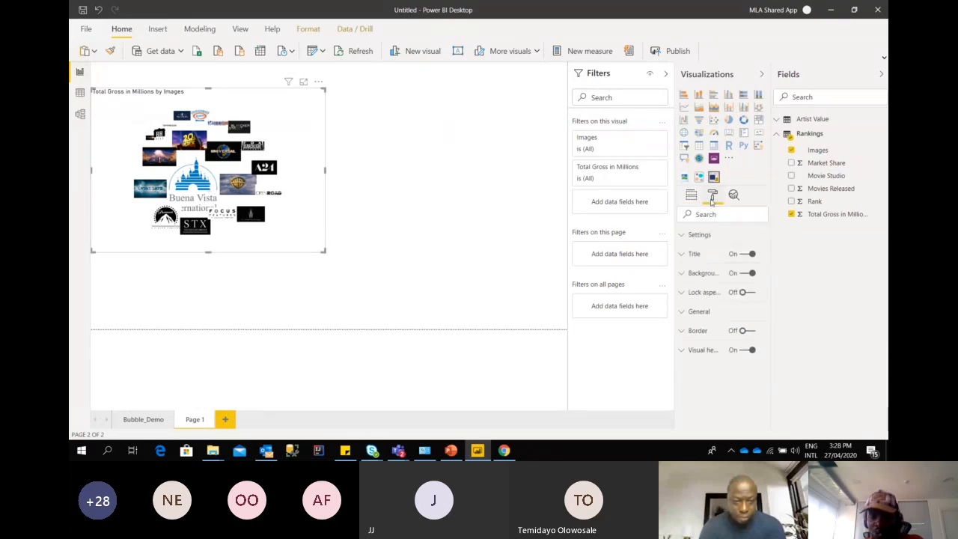
click(742, 331)
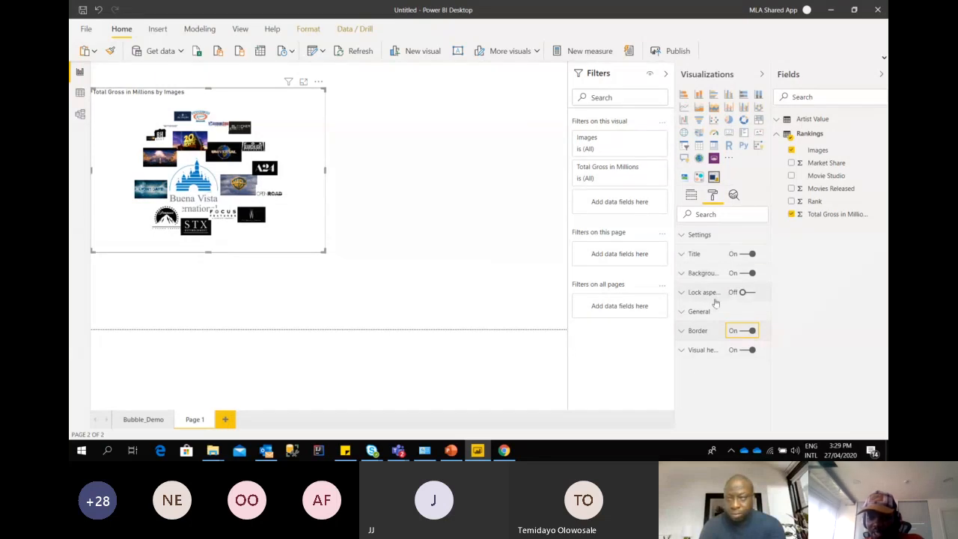
click(710, 254)
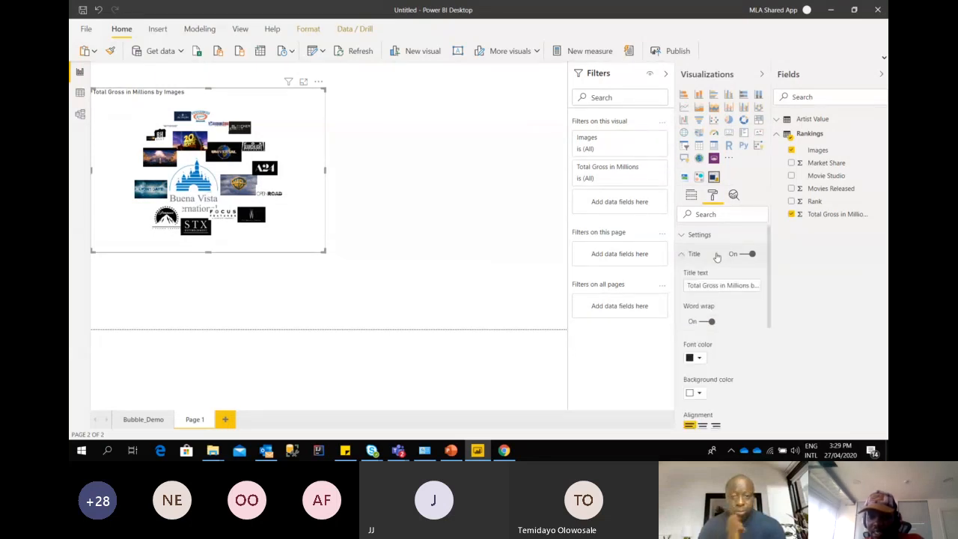
click(453, 200)
Shrink the image grid slightly from its upper-right corner and deselect it
click(317, 105)
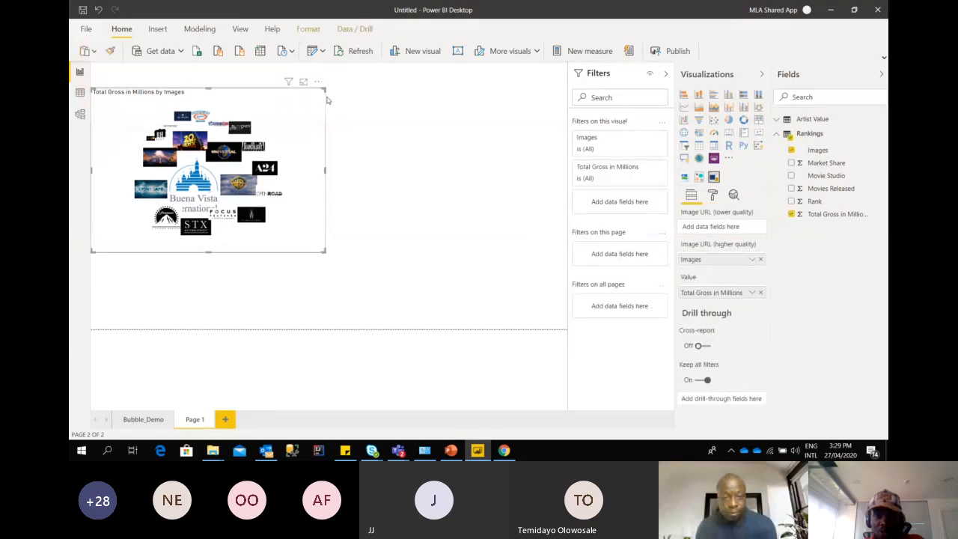
drag(324, 89, 310, 95)
click(413, 122)
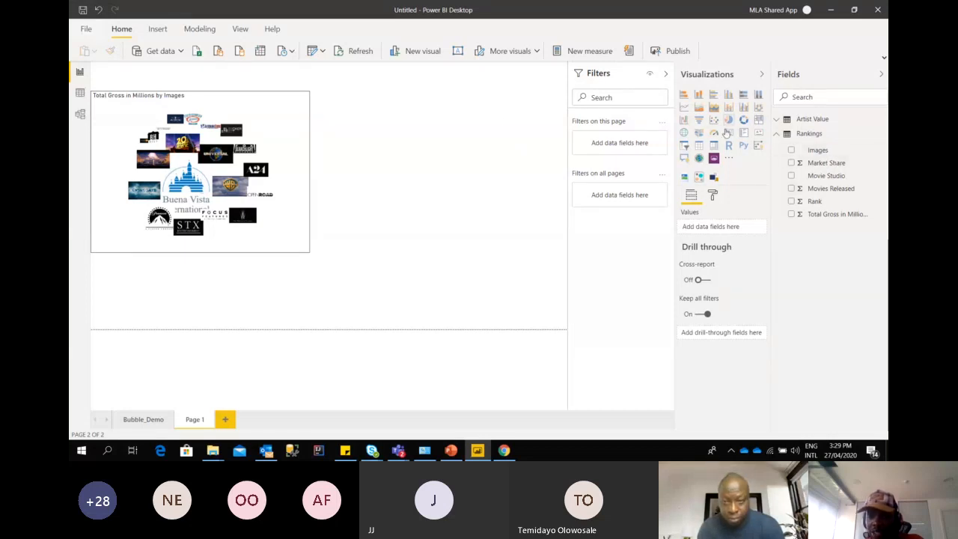
Add a table beside the image grid with Movie Studio, Market Share, Movies Released and Total Gross in Millions, tall enough for all rows
click(698, 145)
drag(257, 271, 506, 111)
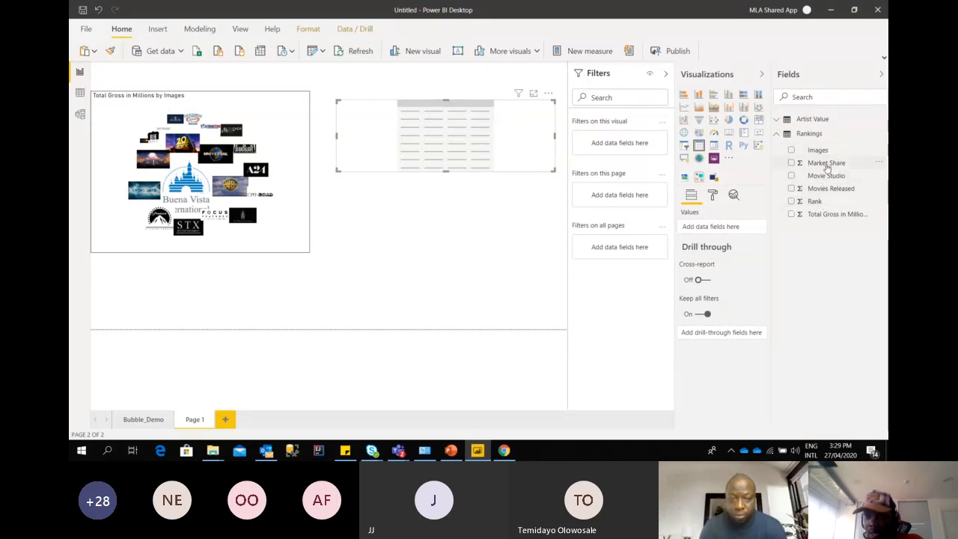
drag(826, 175, 484, 143)
drag(826, 163, 525, 150)
drag(812, 188, 501, 140)
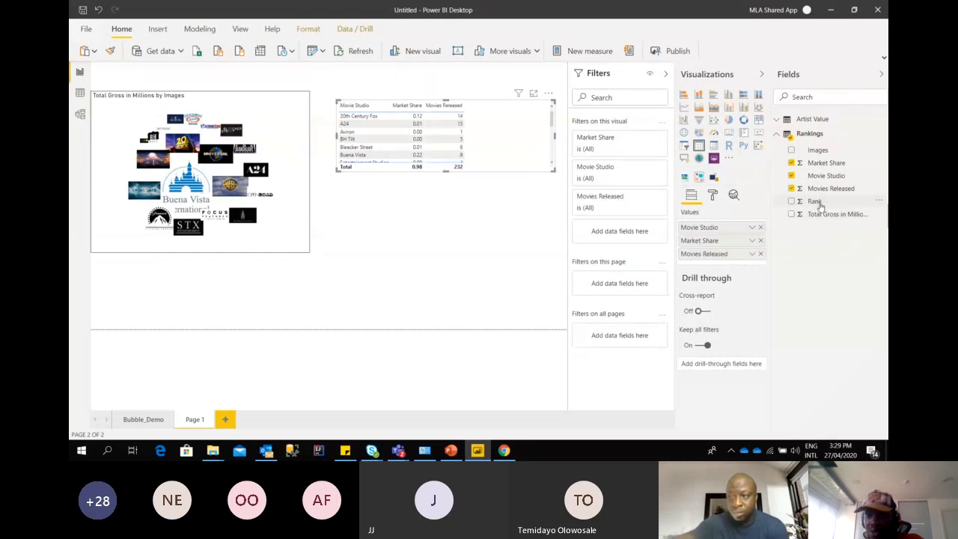
drag(813, 214, 489, 133)
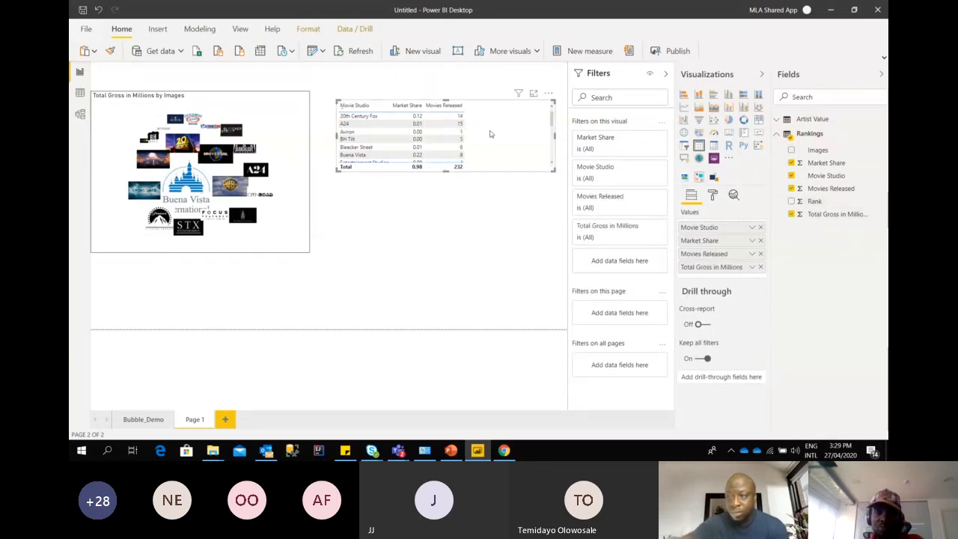
drag(553, 170, 549, 288)
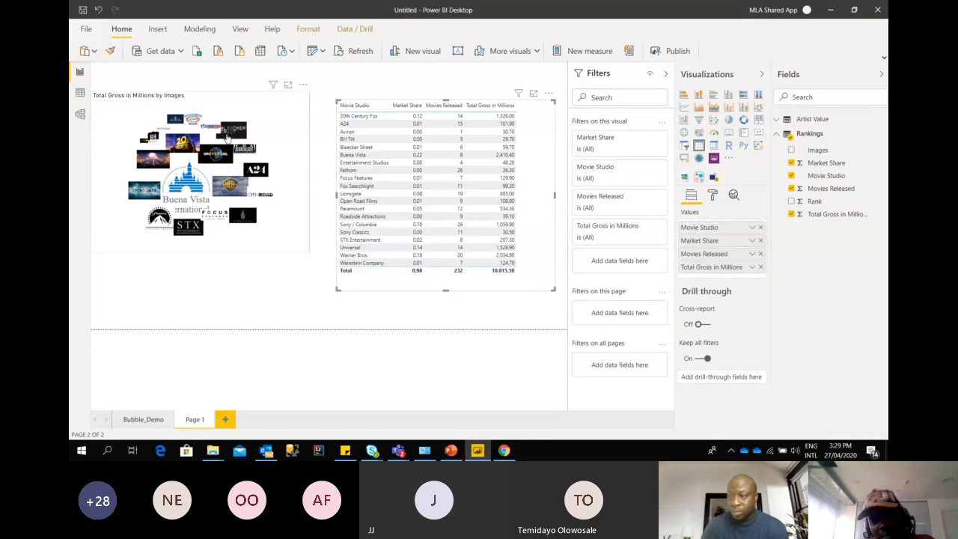
Review the image URLs in the Rankings data, and cross-filter the report table by the 20th Century Fox logo and clear it
click(80, 93)
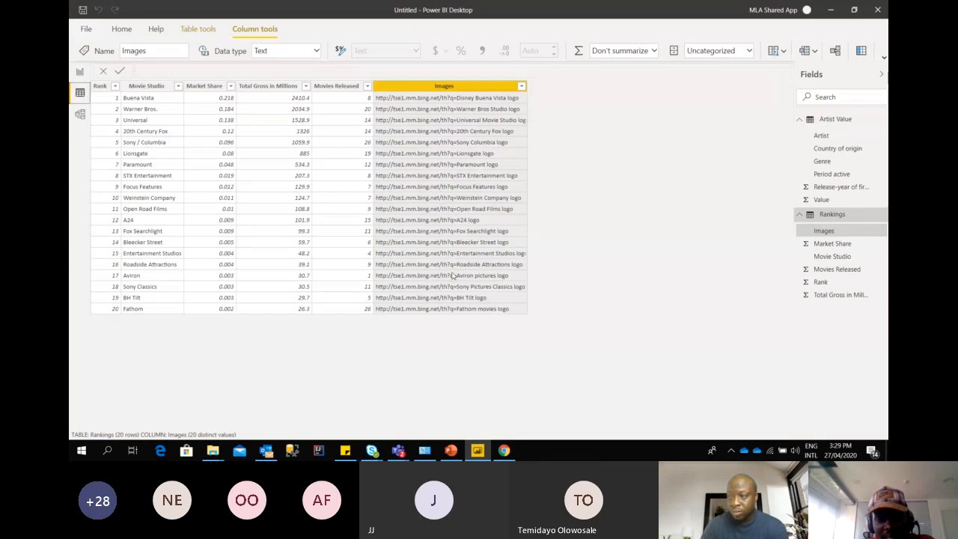
click(80, 72)
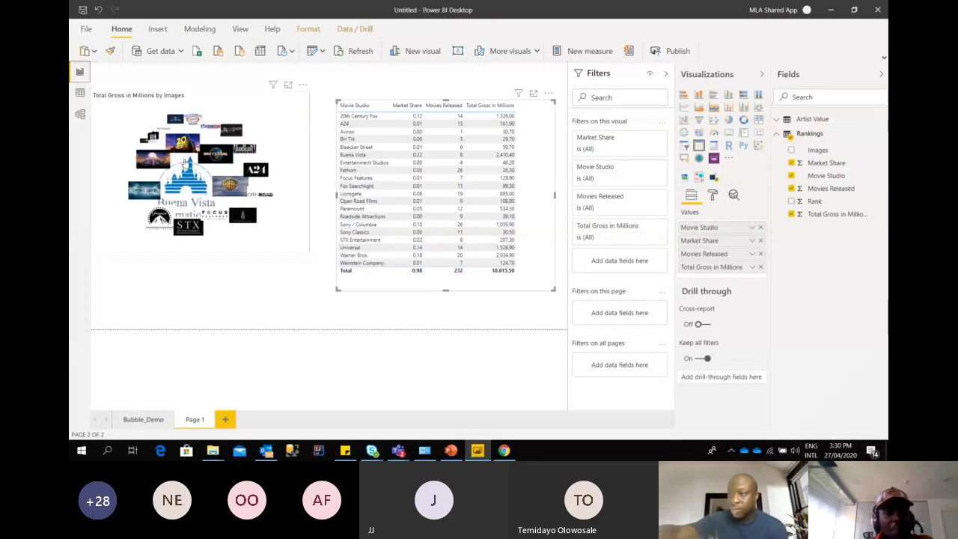
click(178, 146)
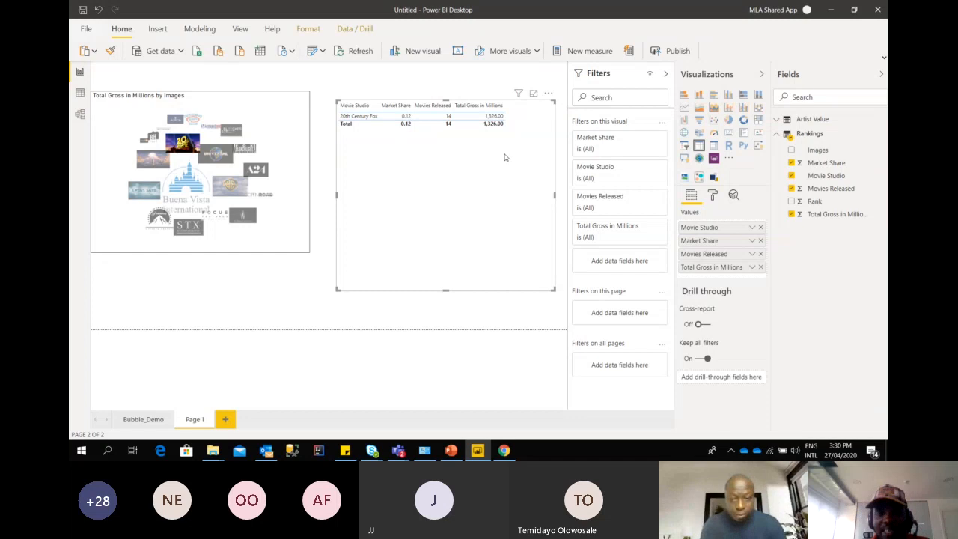
click(181, 147)
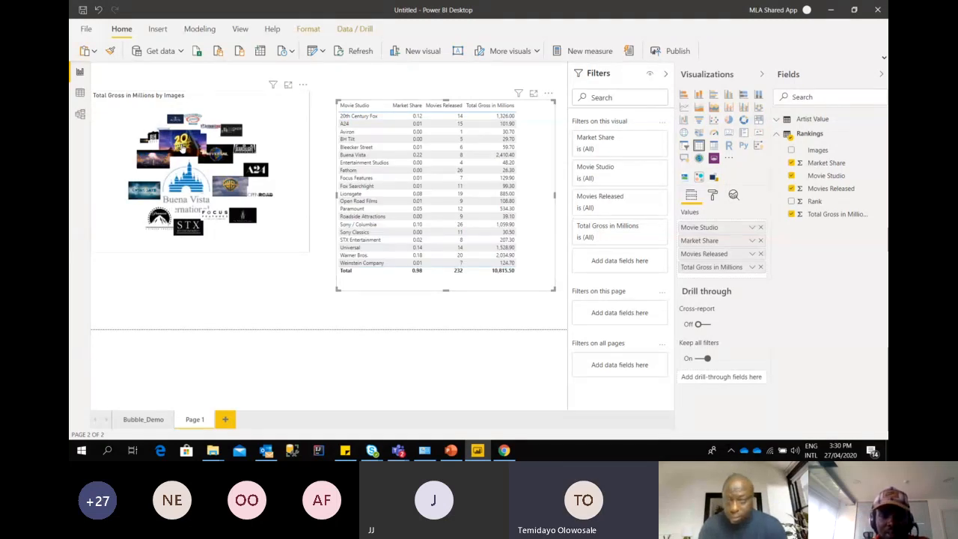
Enlarge the image grid in focus mode, select the Buena Vista logo, and return to the report page
click(288, 84)
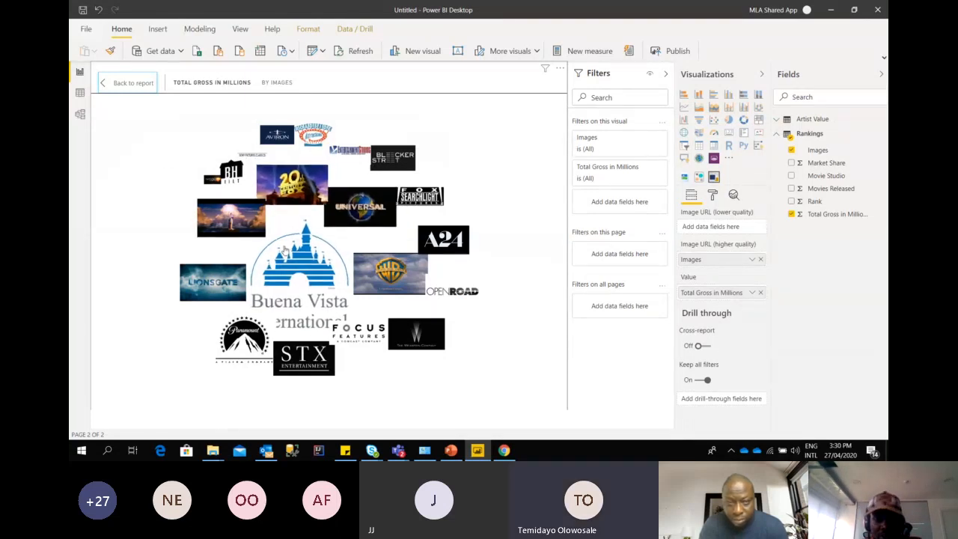
click(242, 226)
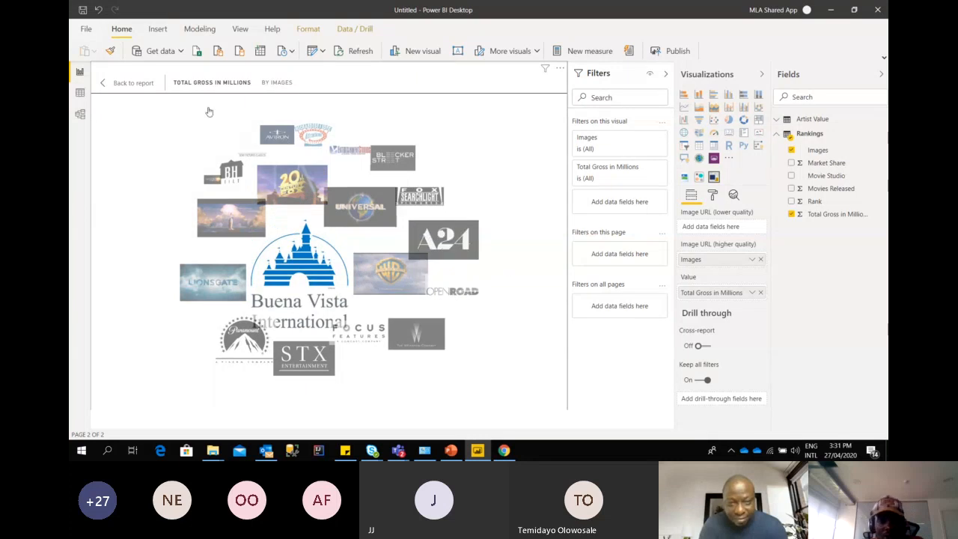
click(116, 84)
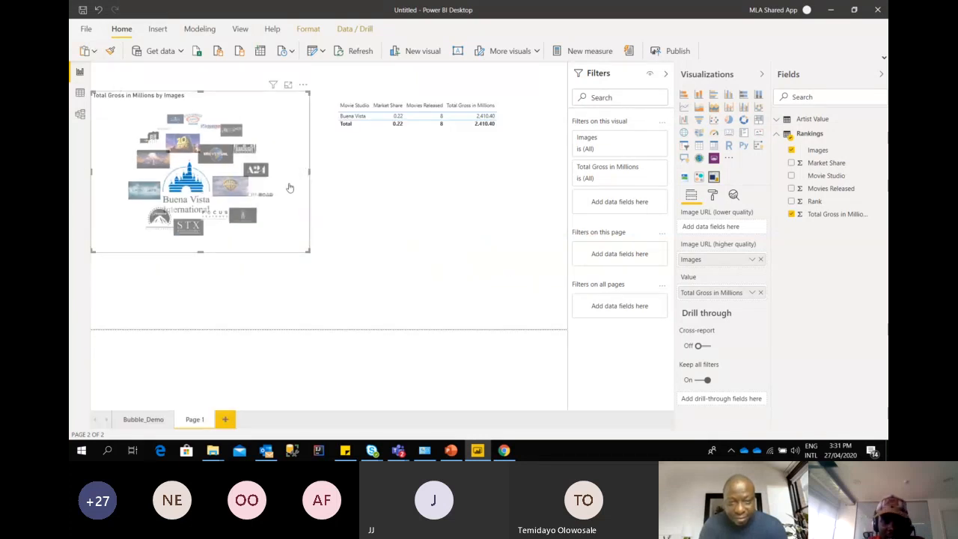
Cross-filter the studio table from several logos in the image grid, ending with Open Road selected
click(198, 185)
click(230, 187)
click(262, 194)
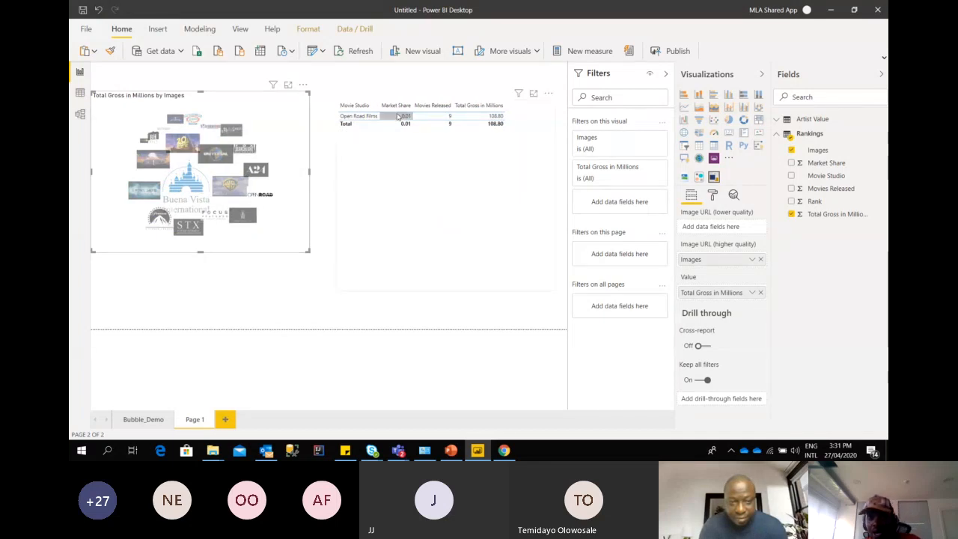
Rename the current report page to Image_Grid
double_click(199, 420)
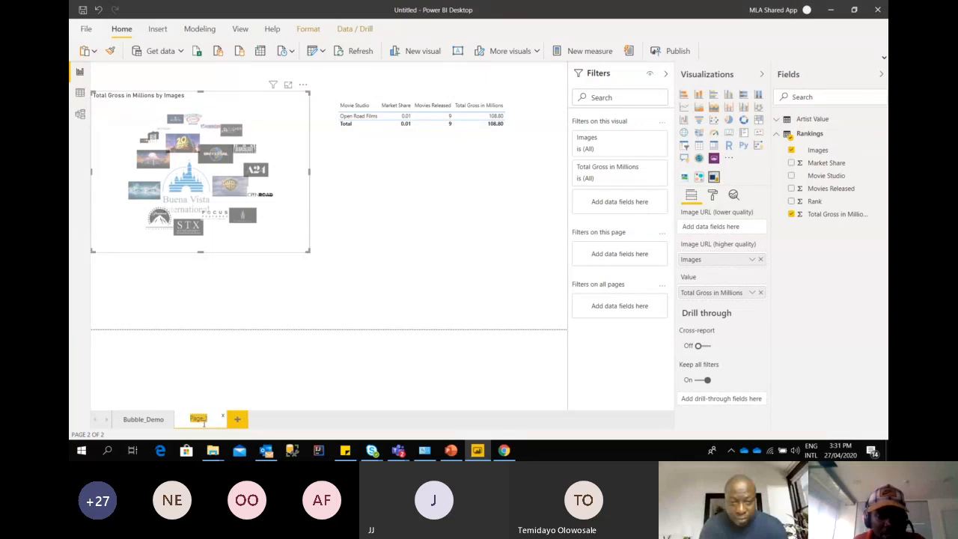
text(Ima)
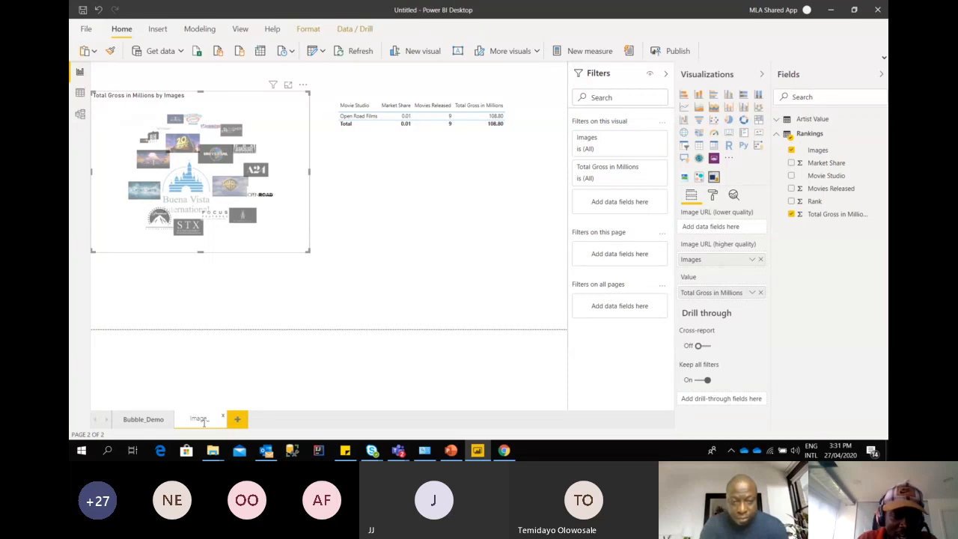
text(ge_Grid)
key(Return)
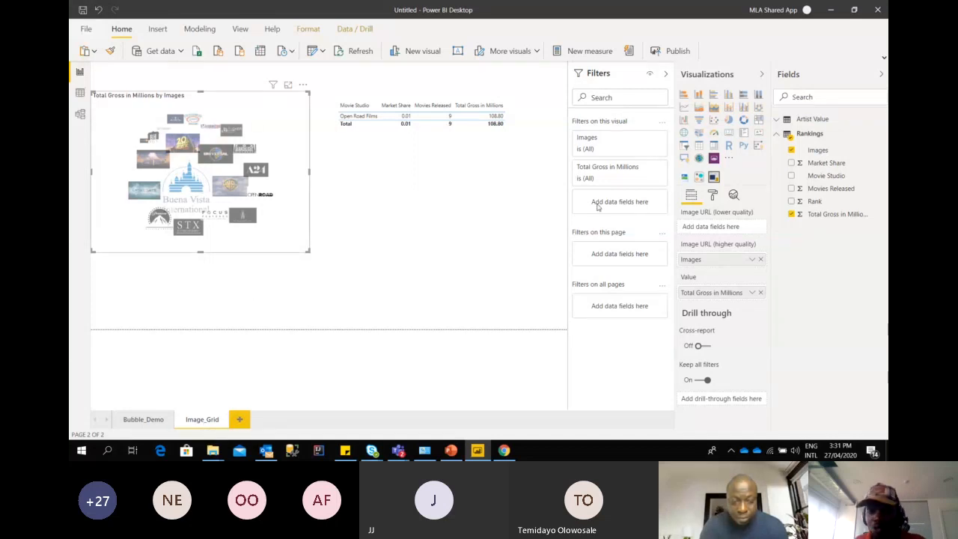
click(712, 195)
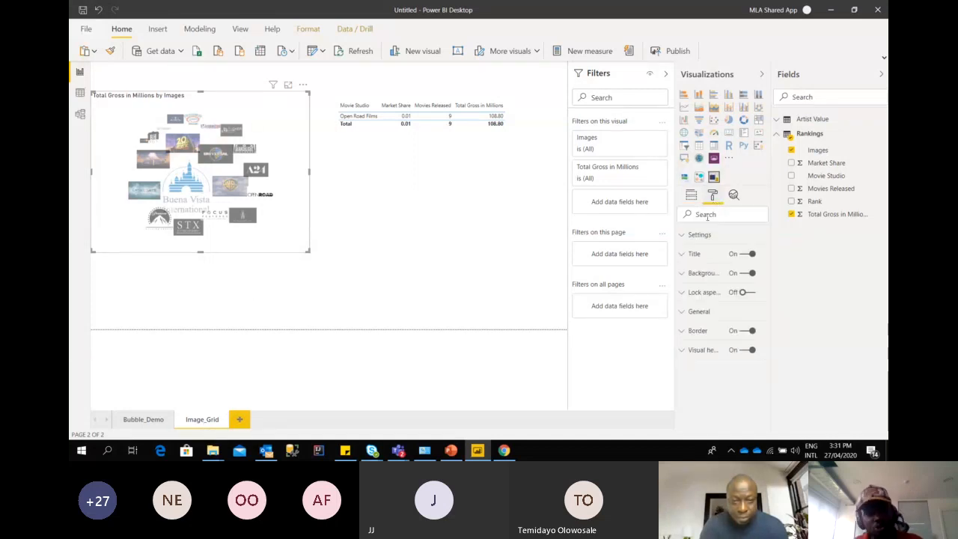
click(707, 273)
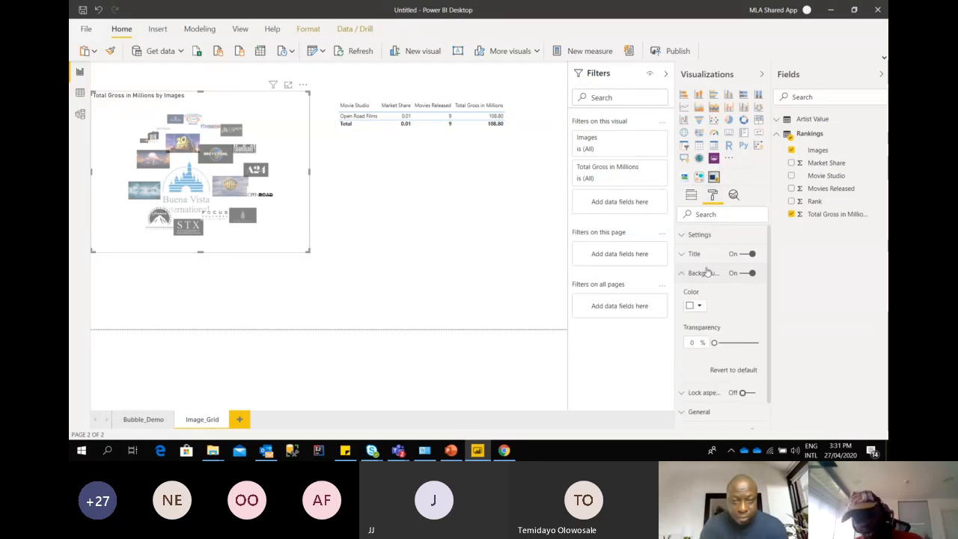
click(699, 305)
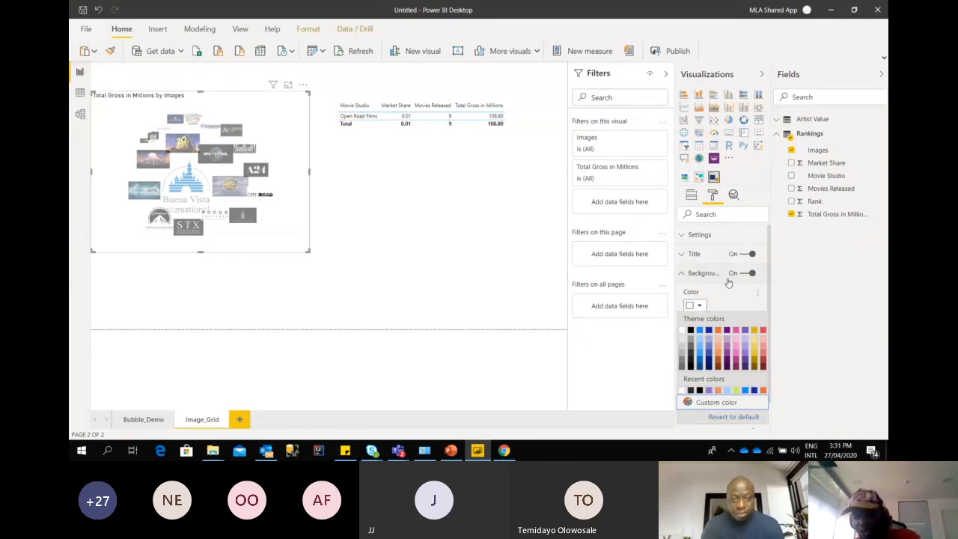
click(450, 249)
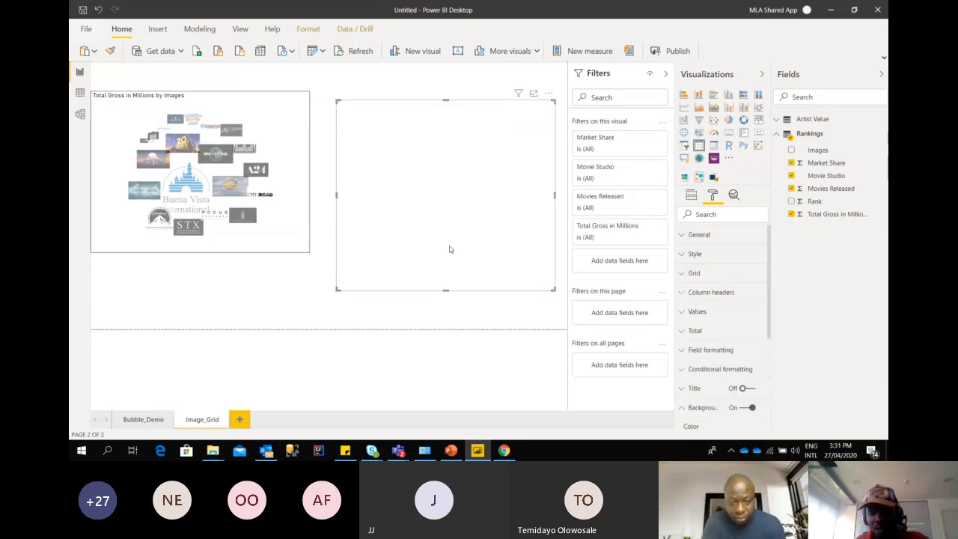
click(255, 278)
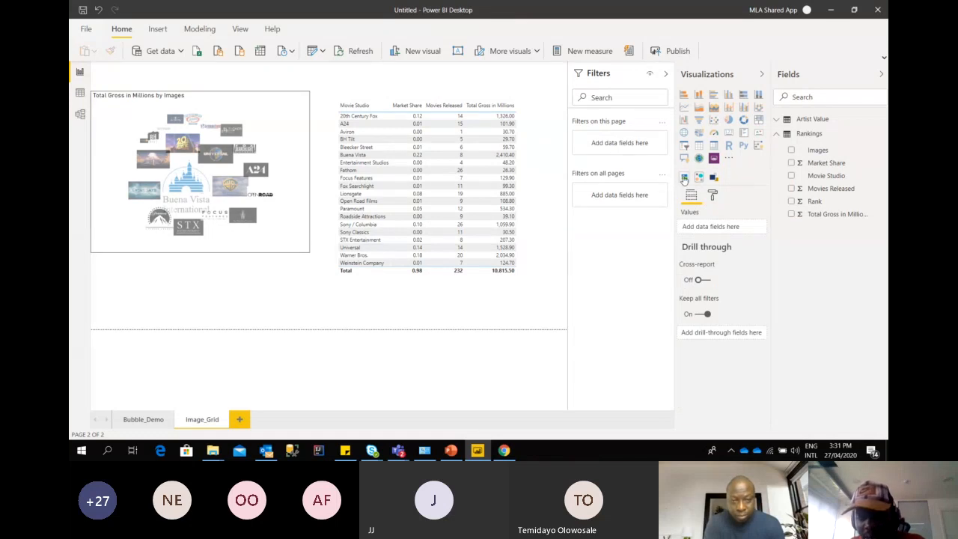
Add a new report page and load the Sales sheet from the Fast Food Sales Excel workbook in the Day 8 folder
click(239, 419)
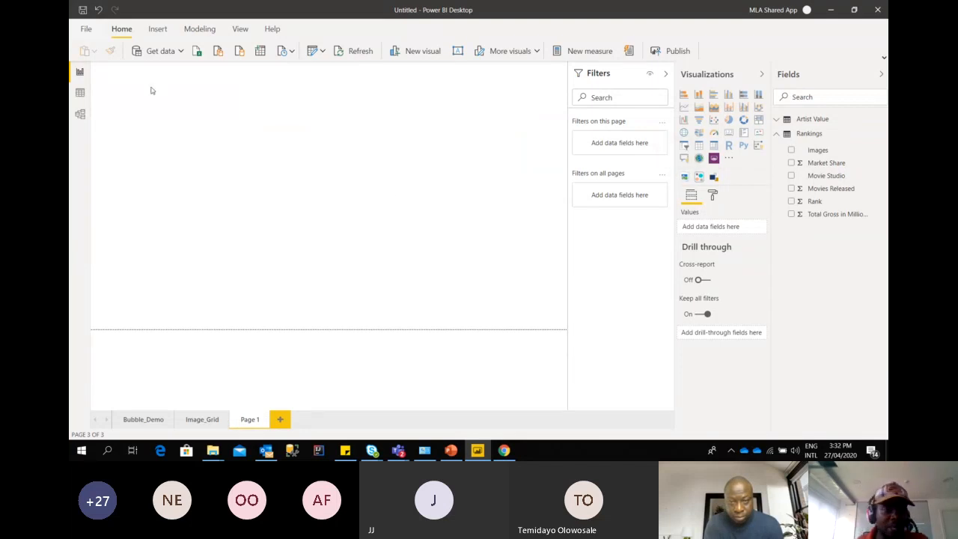
click(175, 51)
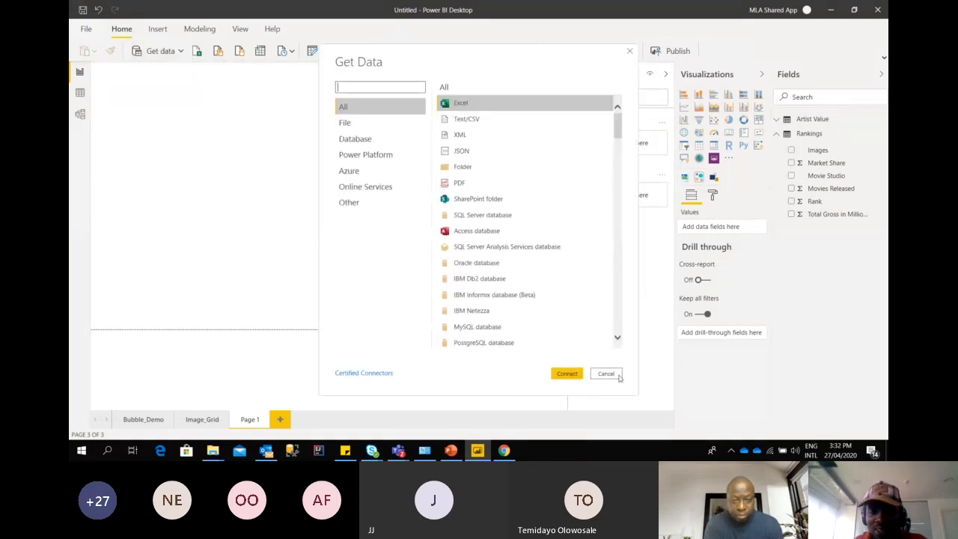
click(566, 372)
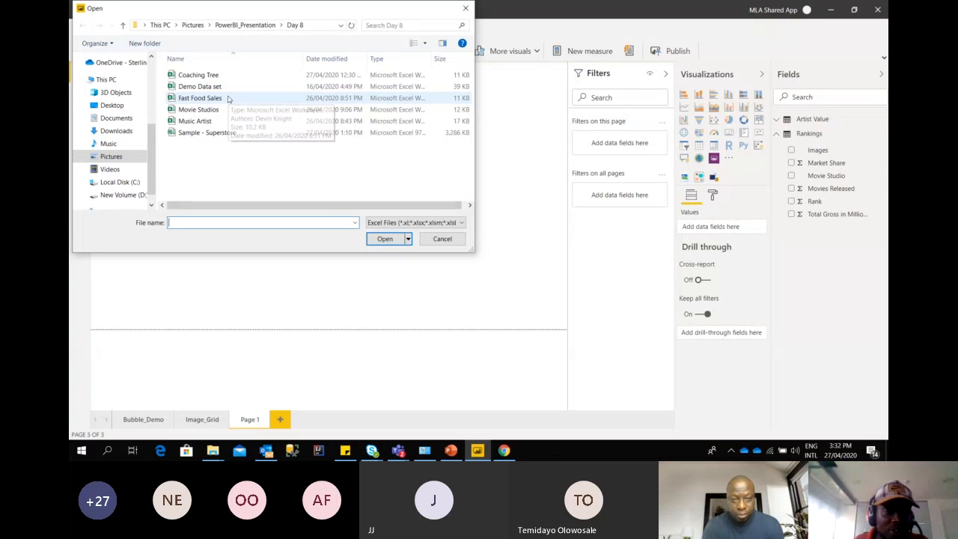
double_click(230, 97)
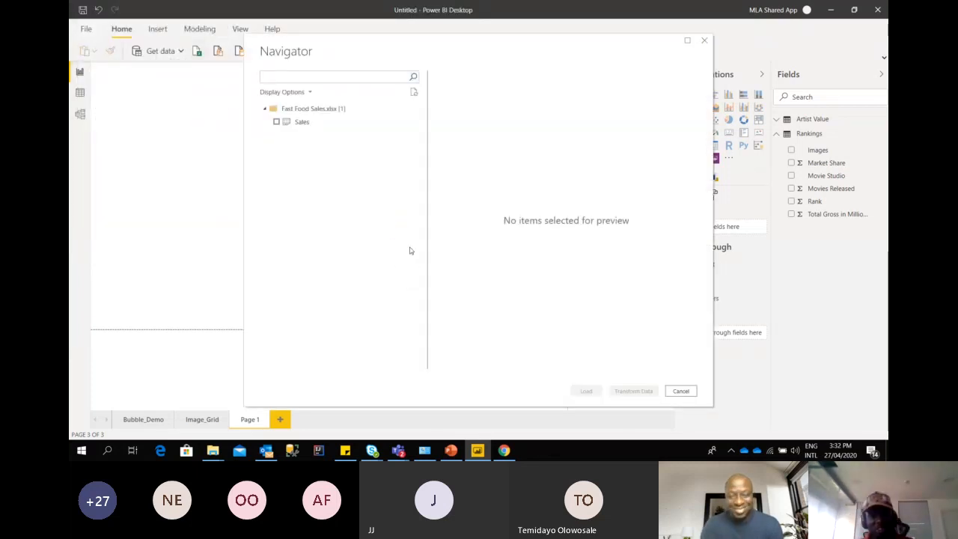
click(313, 123)
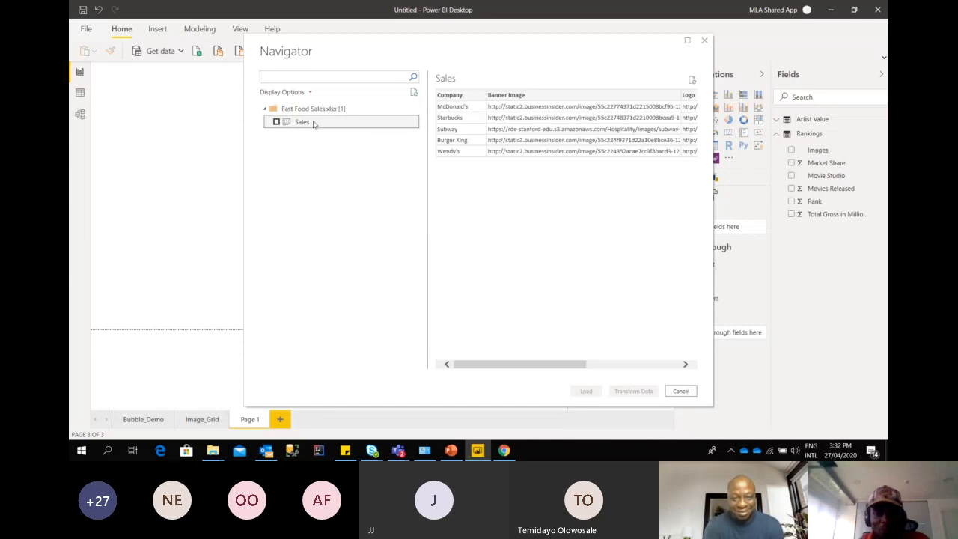
click(276, 121)
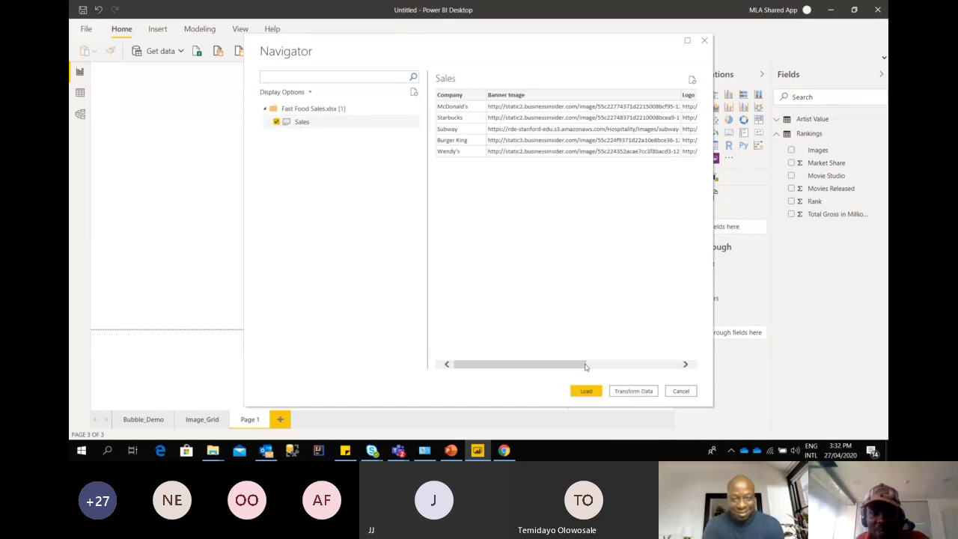
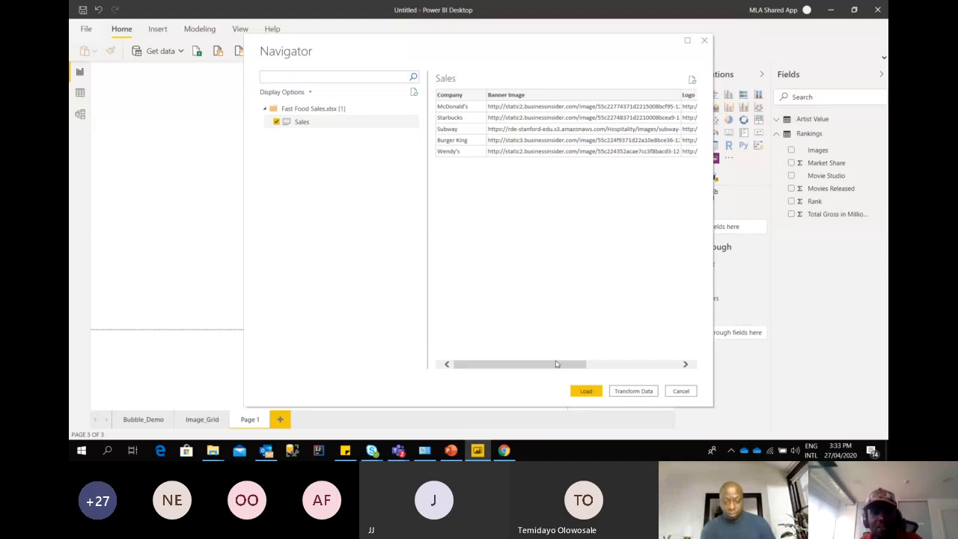
drag(556, 364, 694, 357)
click(586, 390)
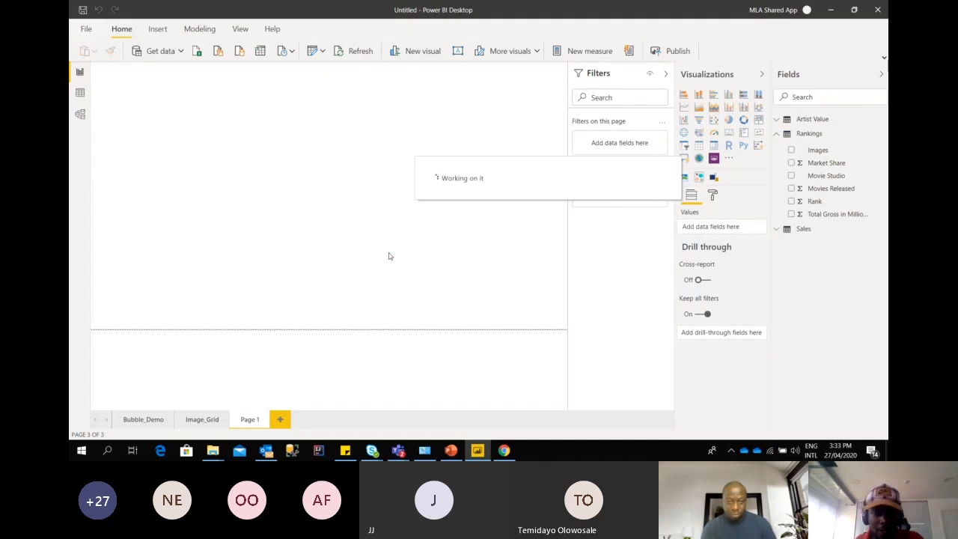
Rename the new report page to Food_Sales
double_click(248, 419)
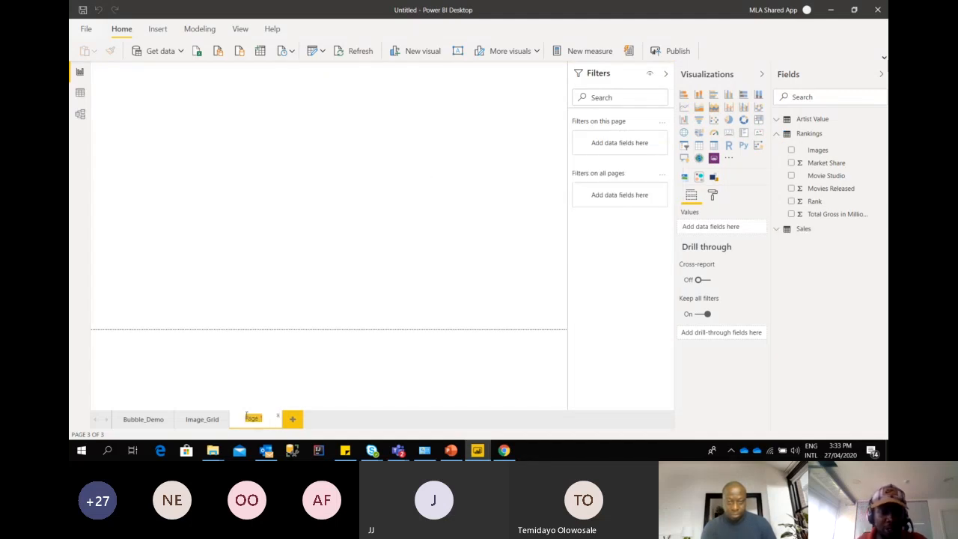
text(Foo)
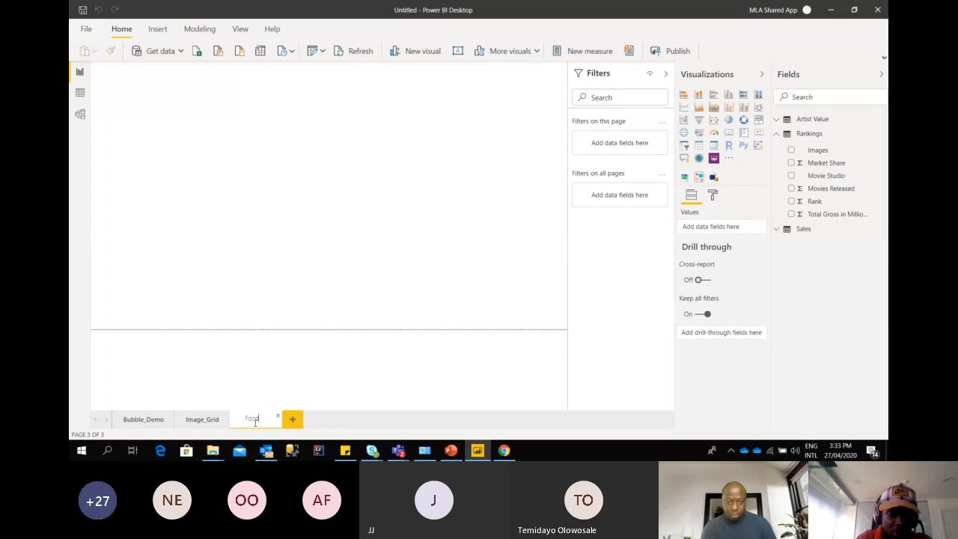
key(Return)
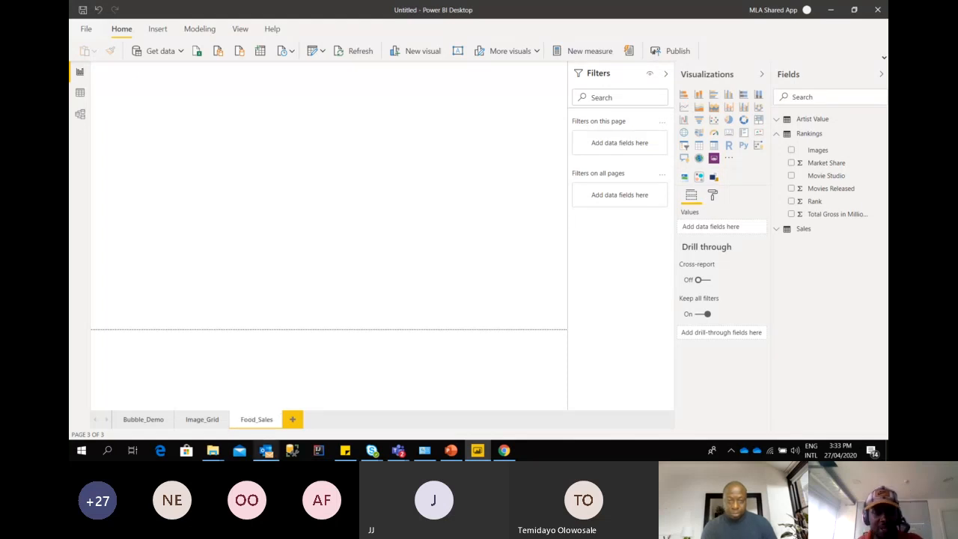
Examine the columns and rows of the loaded Sales table in the data view and return to the report
click(80, 92)
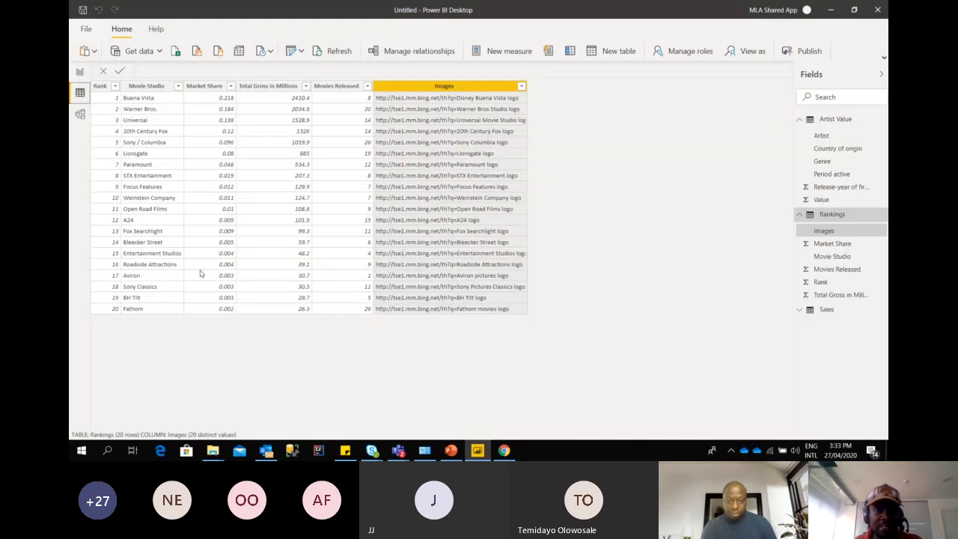
click(799, 215)
click(826, 230)
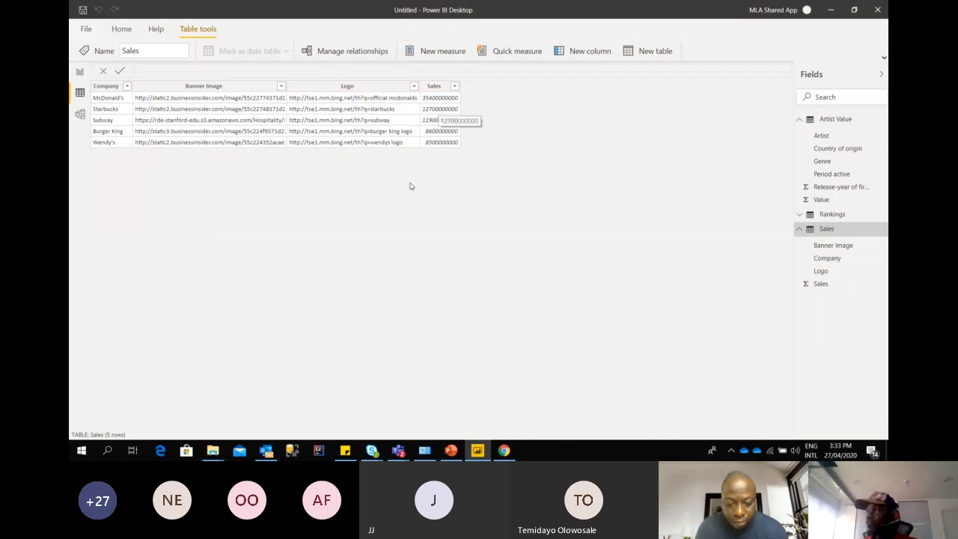
click(80, 72)
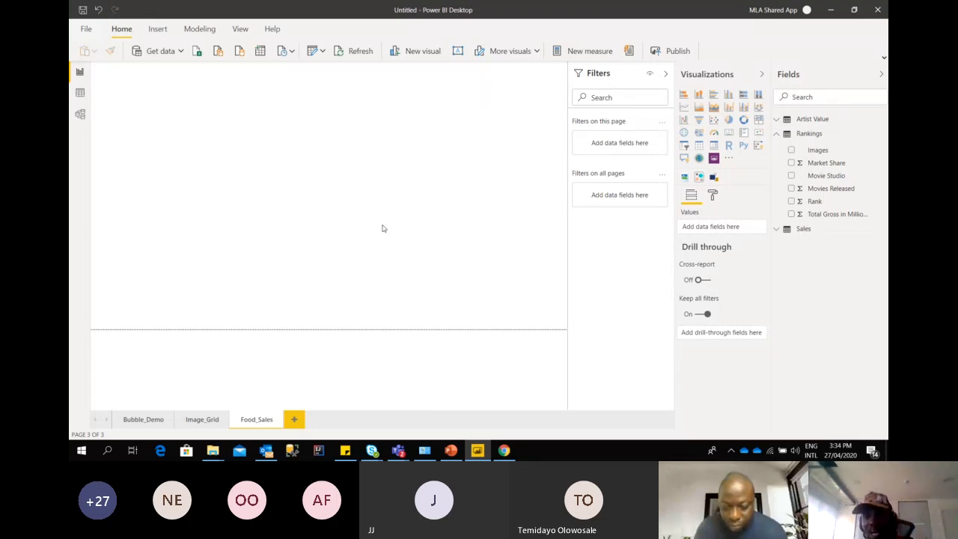
Add an Image visual showing the Sales table's Banner Image field and enlarge it to fill most of the page's left side
click(684, 177)
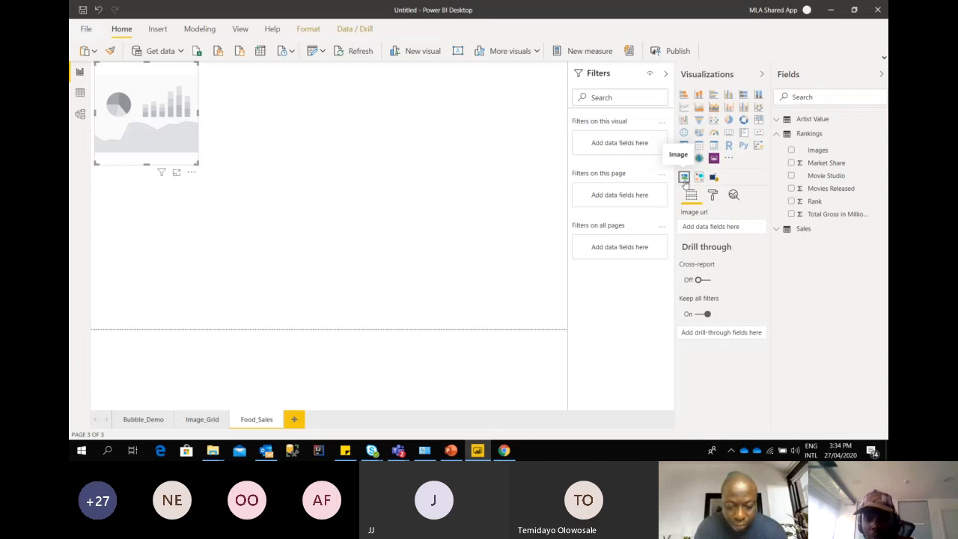
drag(196, 163, 342, 245)
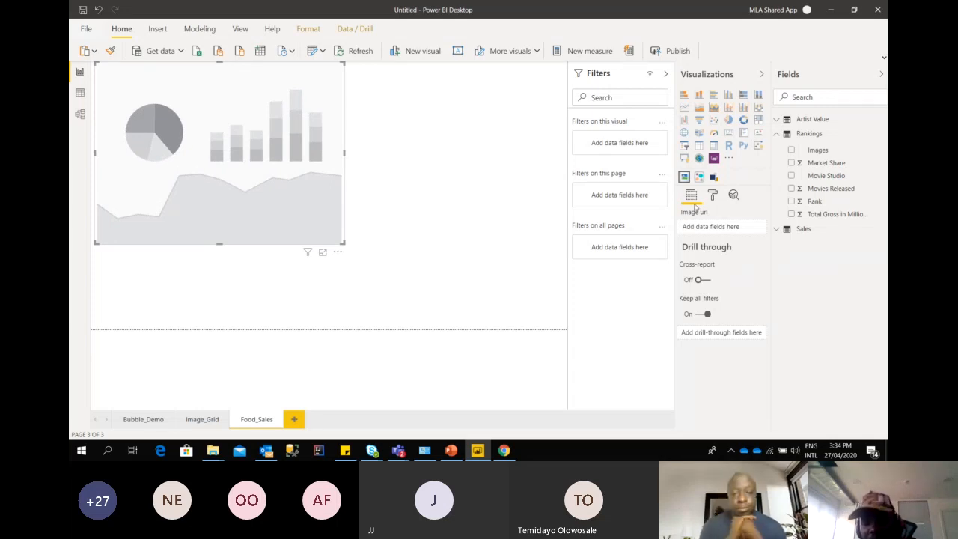
click(712, 195)
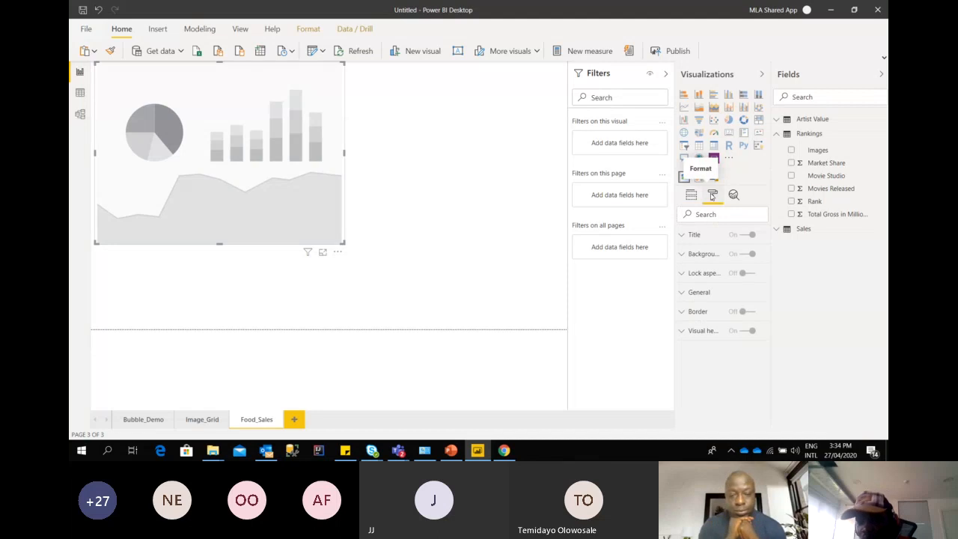
click(694, 199)
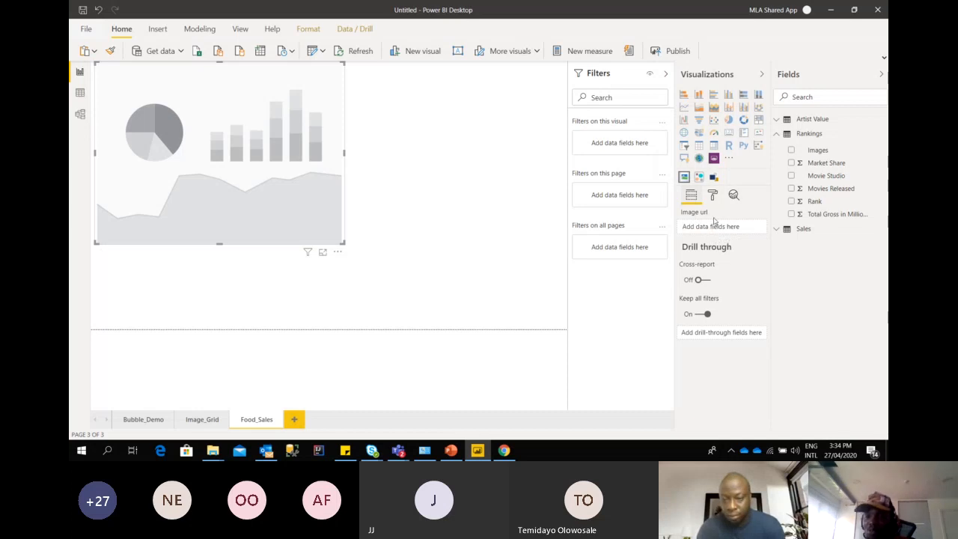
click(802, 229)
click(779, 135)
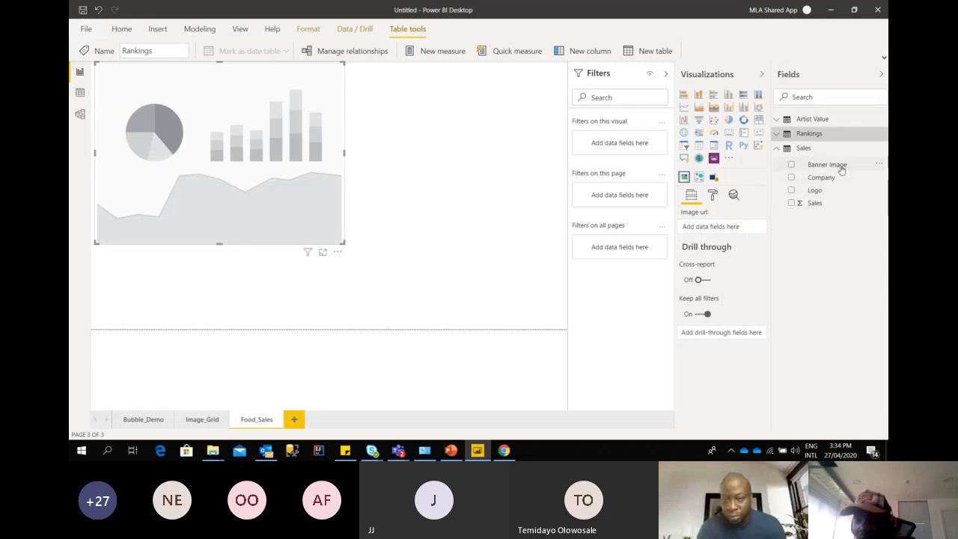
drag(838, 168, 739, 227)
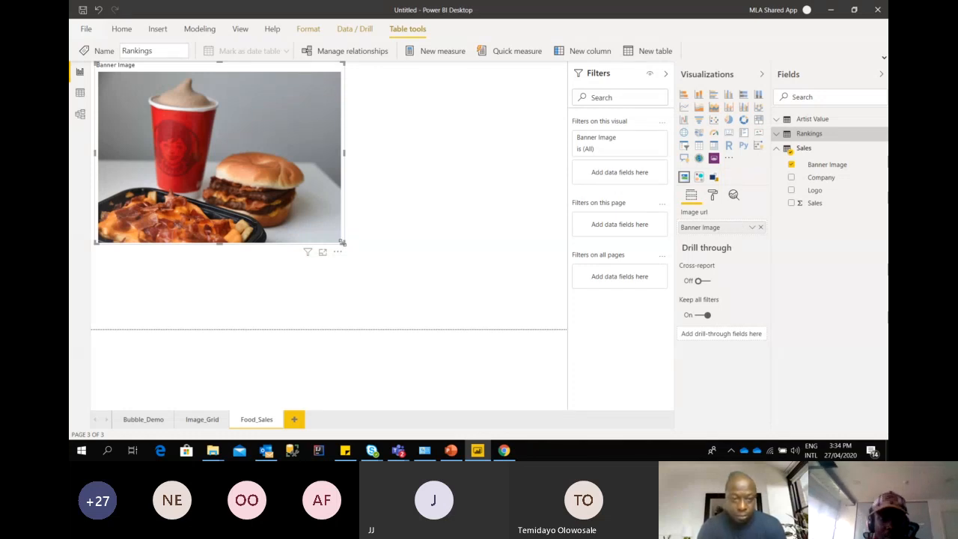
drag(341, 242, 391, 318)
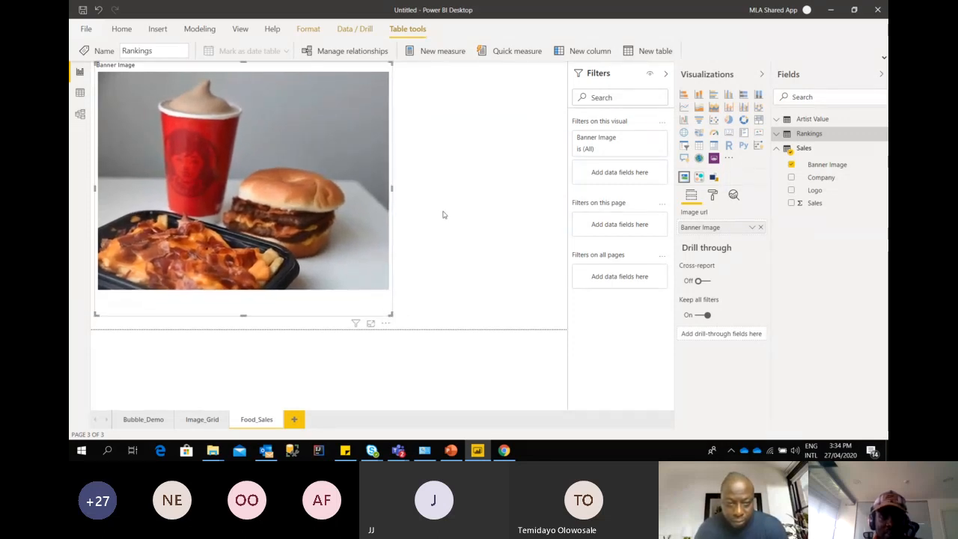
click(407, 227)
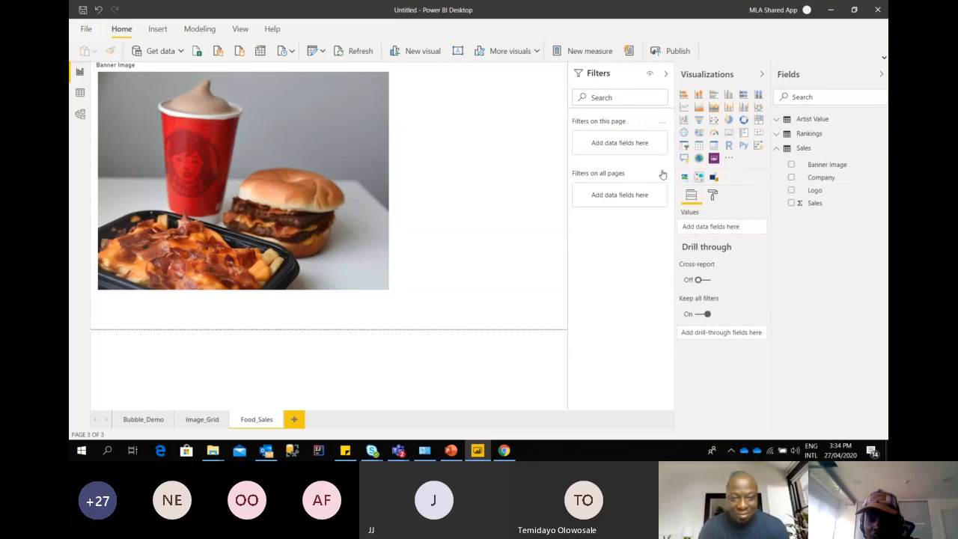
Add a second Image visual showing the Logo field, shrink it and place it at the page's upper-left corner
click(684, 178)
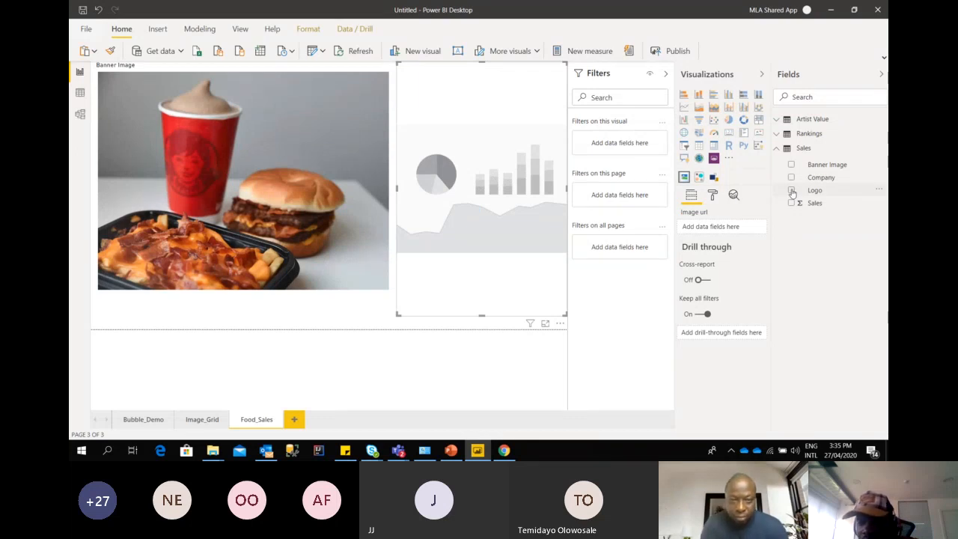
drag(822, 193, 737, 228)
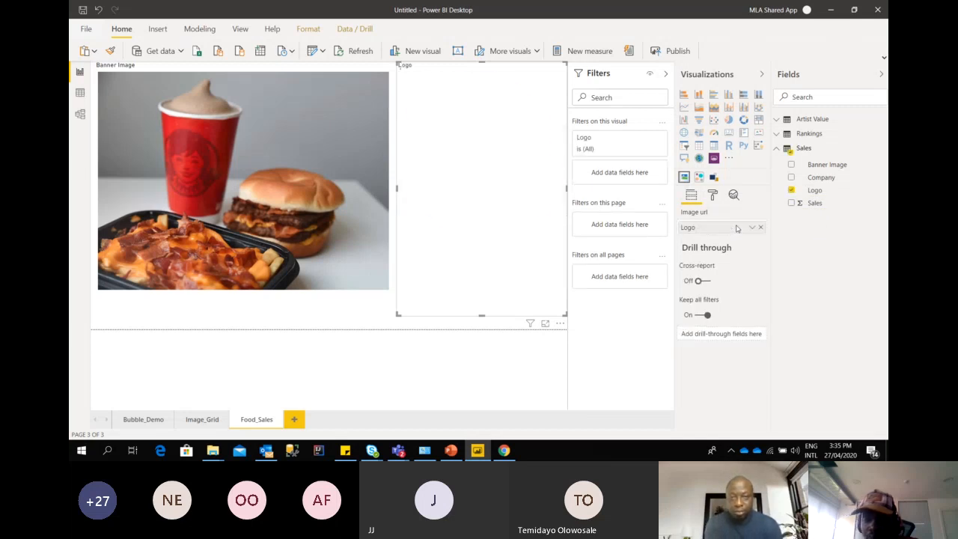
drag(566, 313, 545, 87)
drag(519, 231, 522, 225)
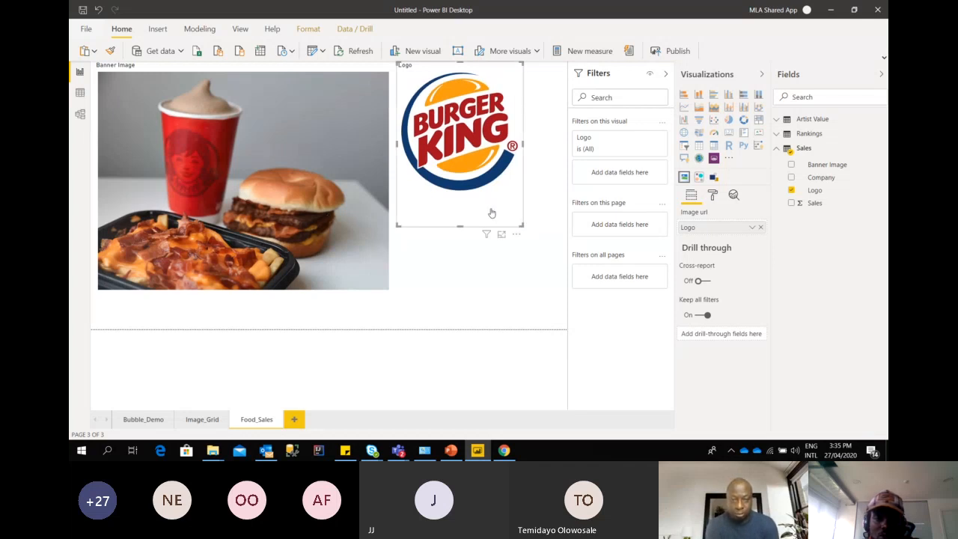
drag(517, 235, 150, 127)
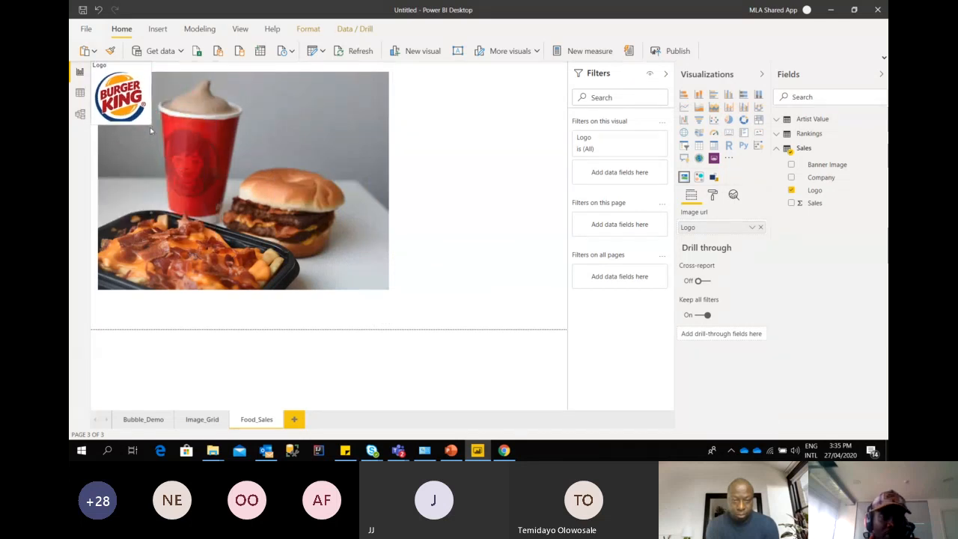
click(438, 179)
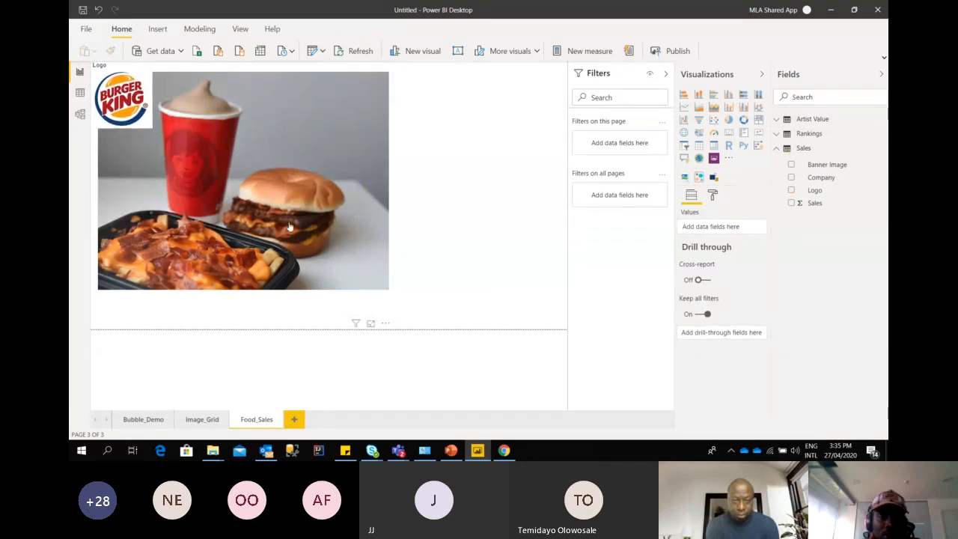
Enlarge the banner image slightly, move it beside the logo, and turn off the logo visual's background
drag(391, 315, 396, 329)
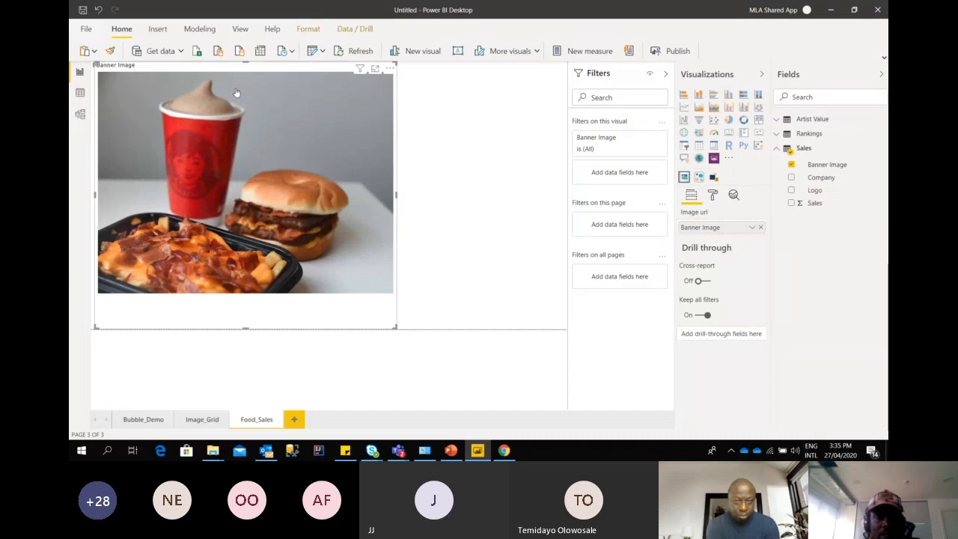
drag(338, 69, 397, 69)
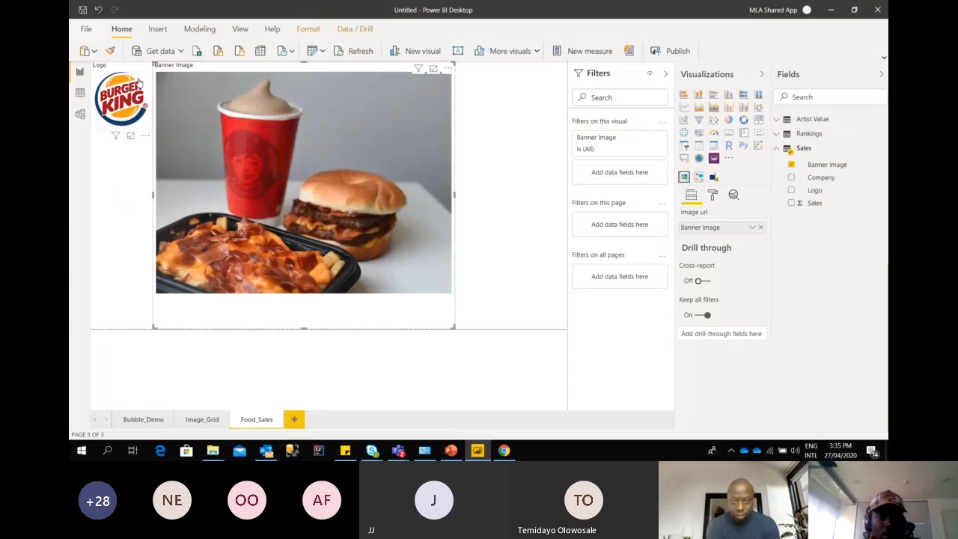
click(712, 195)
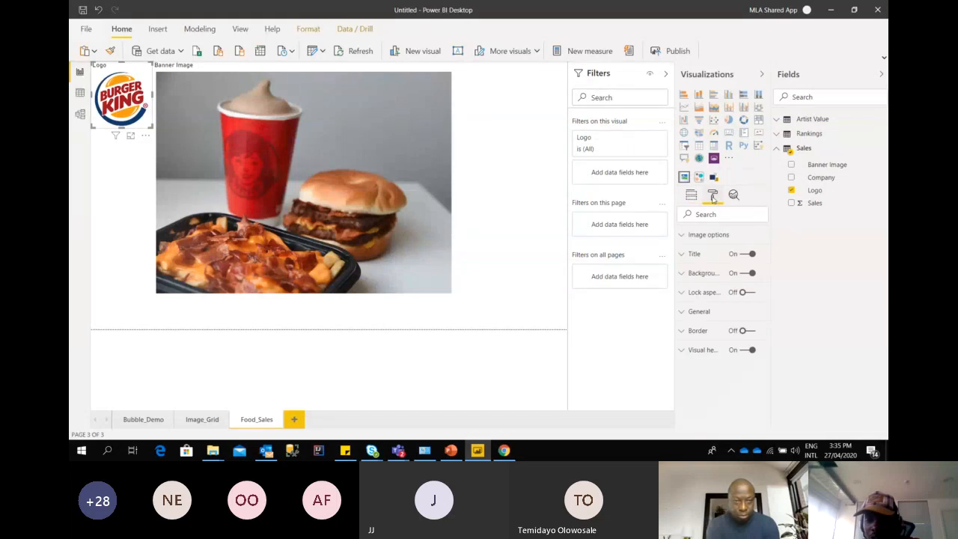
click(704, 274)
click(747, 274)
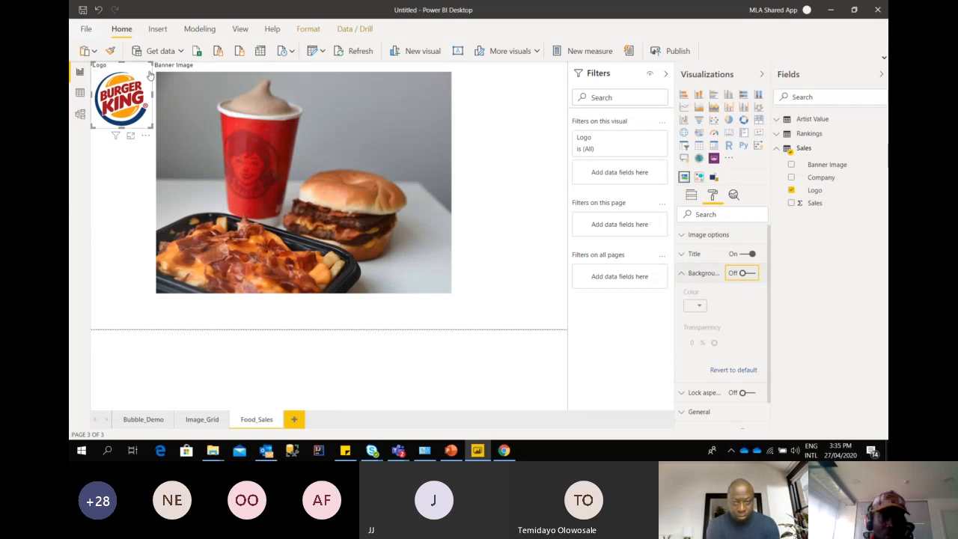
Resize the banner image and place a slightly smaller logo over the banner's upper-left corner
click(157, 237)
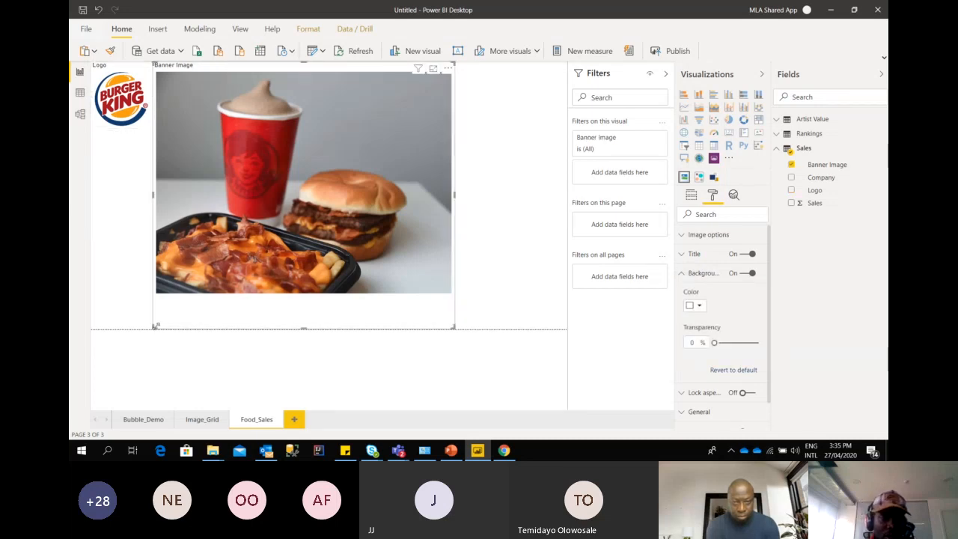
drag(156, 327, 123, 317)
drag(102, 69, 149, 88)
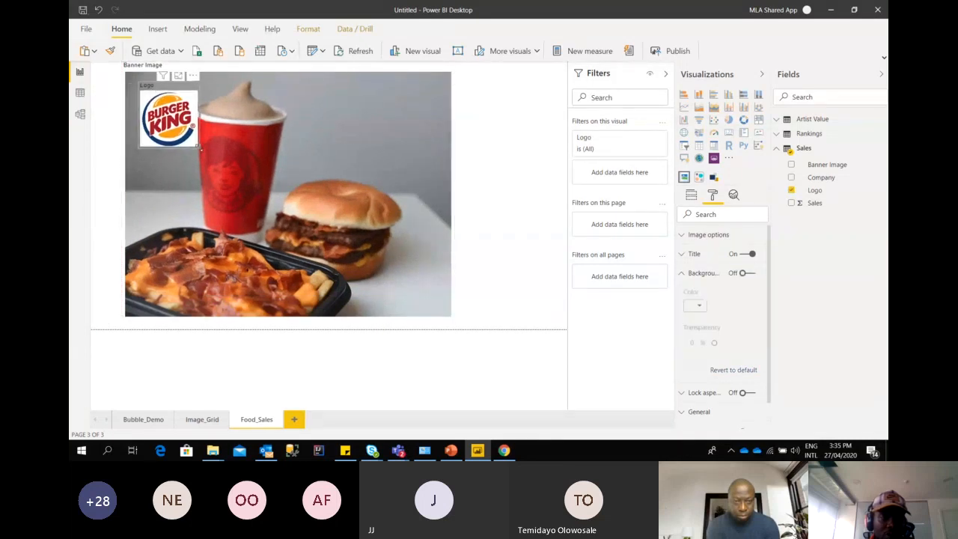
drag(197, 148, 190, 140)
drag(160, 94, 149, 83)
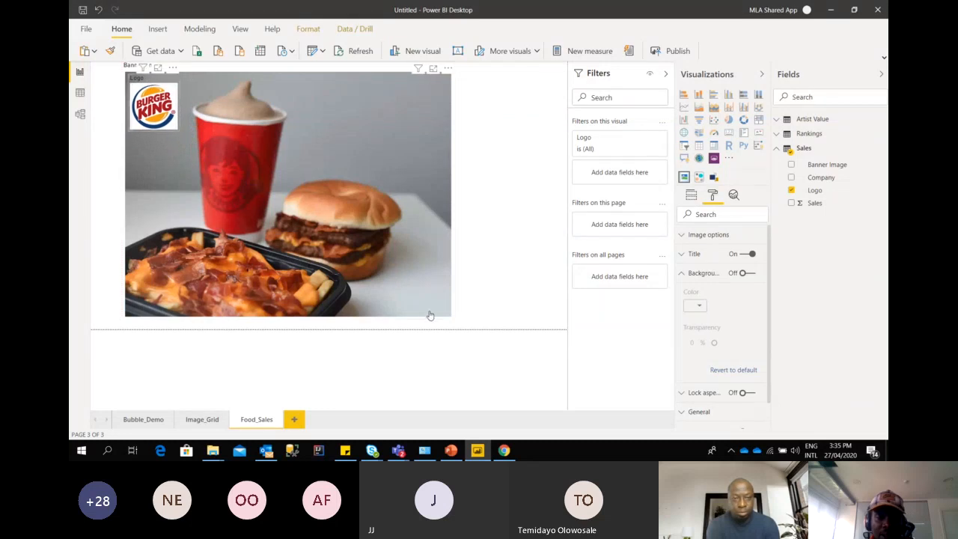
drag(447, 320, 416, 335)
click(485, 253)
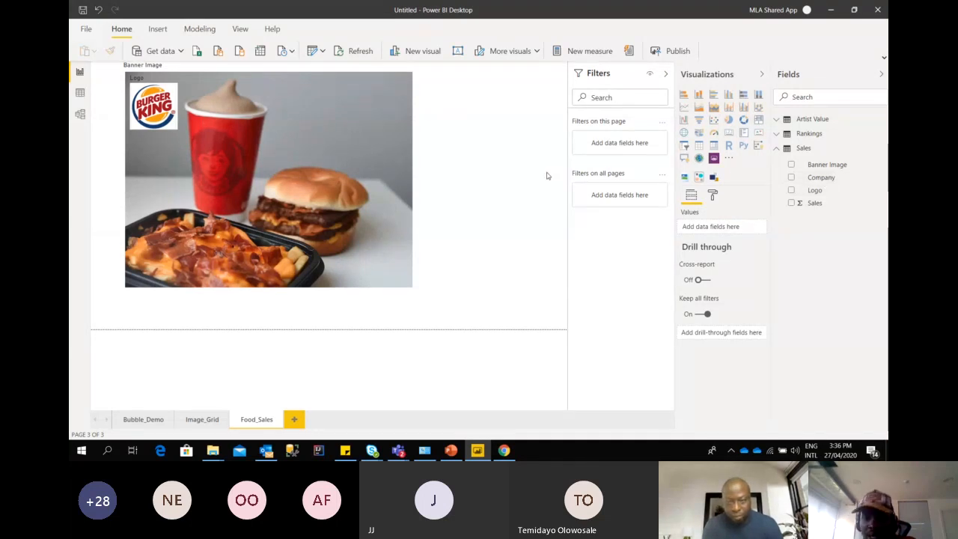
Add a slicer on the Company field, shrink it to fit its list, and place it beside the banner's upper edge
click(684, 147)
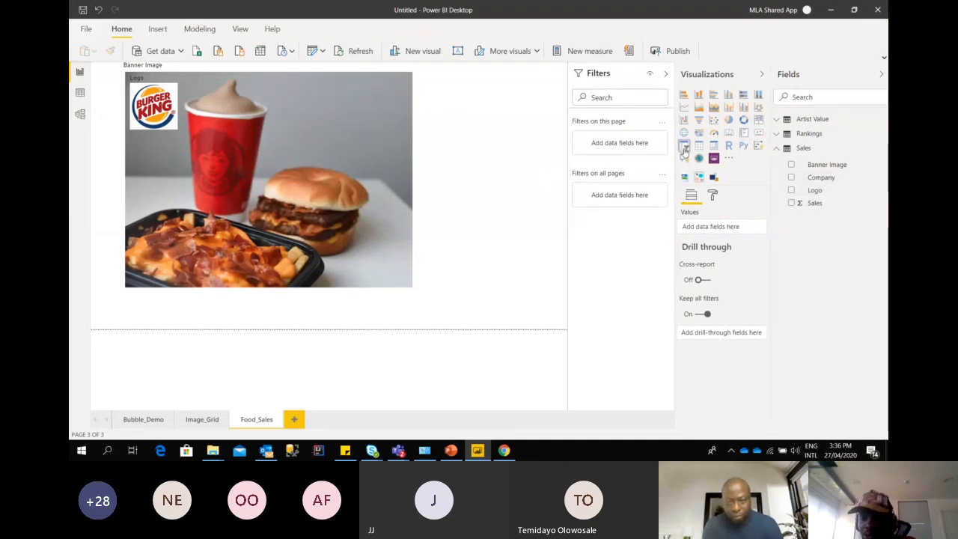
click(818, 179)
drag(817, 181, 494, 208)
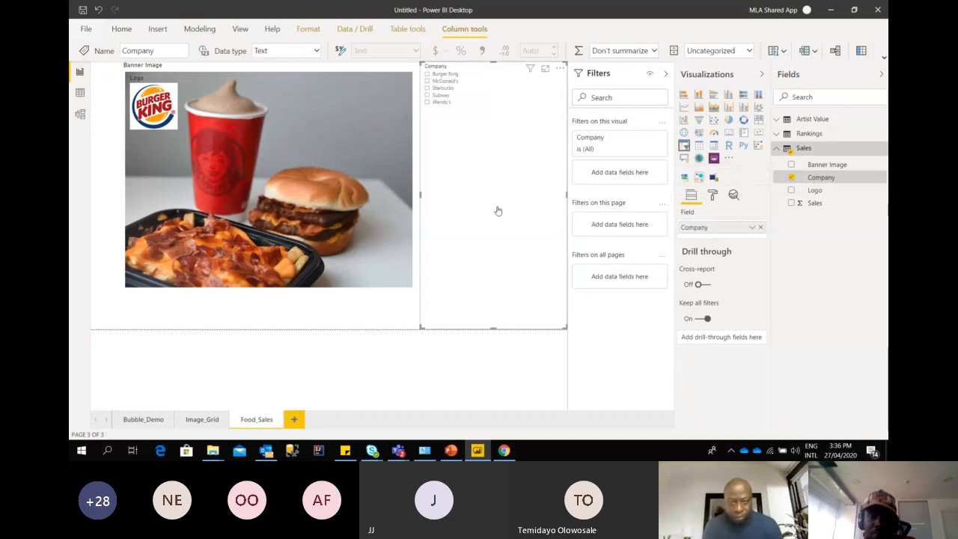
drag(564, 327, 542, 114)
drag(487, 68, 487, 79)
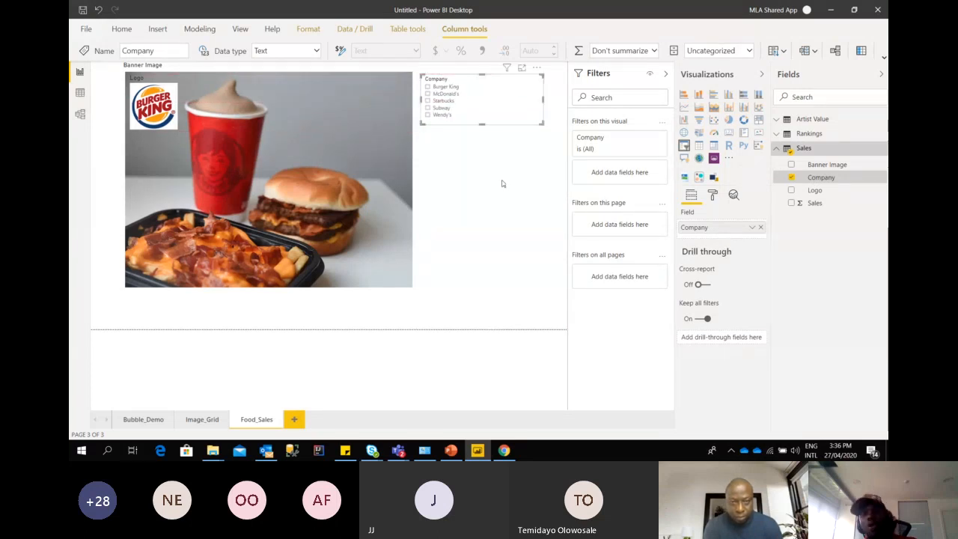
click(501, 184)
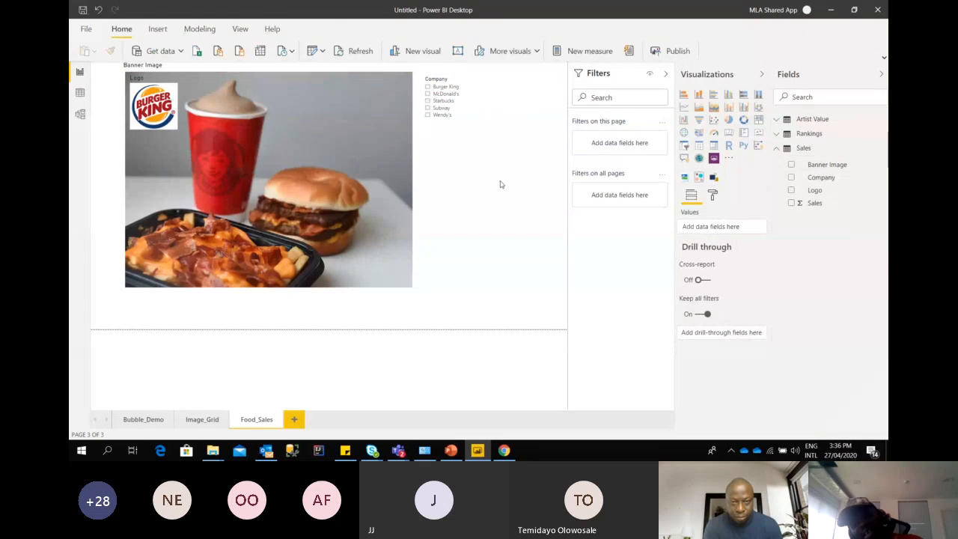
Turn on the border of the Company slicer
click(495, 86)
click(712, 194)
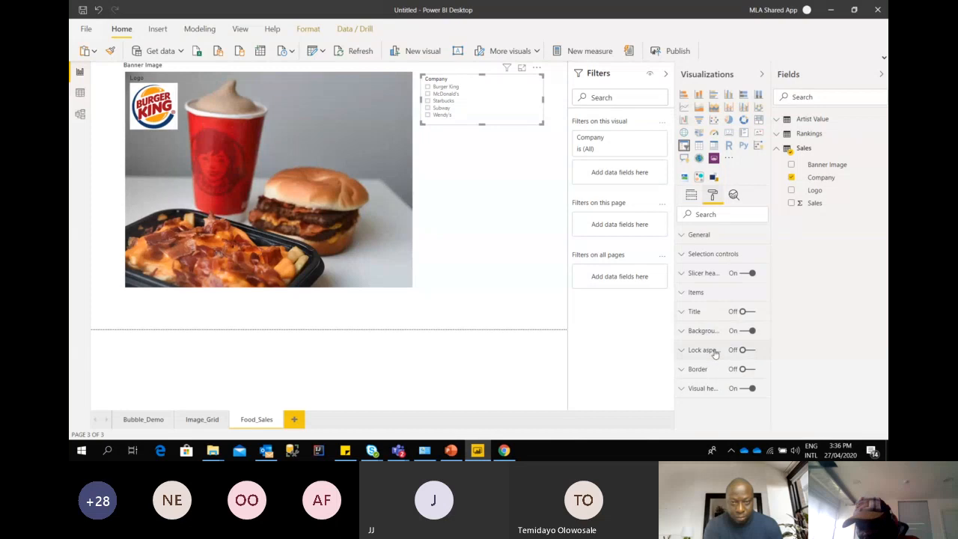
click(745, 368)
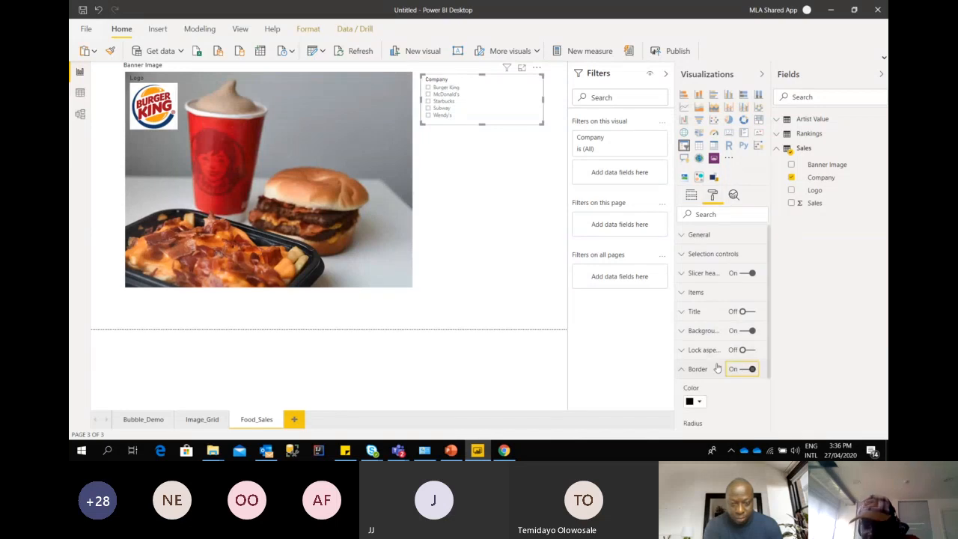
click(500, 182)
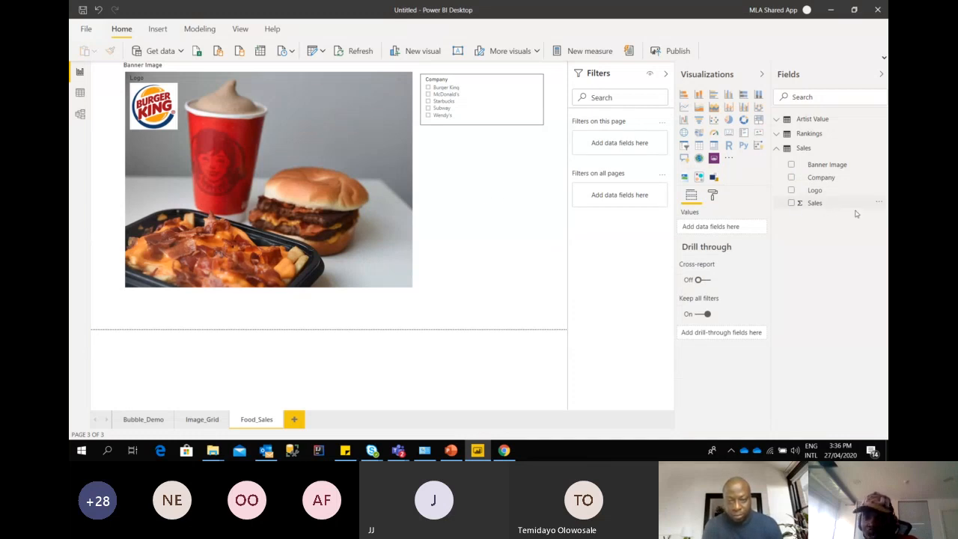
Add a card showing the Sales field, shrink it and place it over the banner's upper-right corner
click(731, 134)
drag(814, 202, 481, 237)
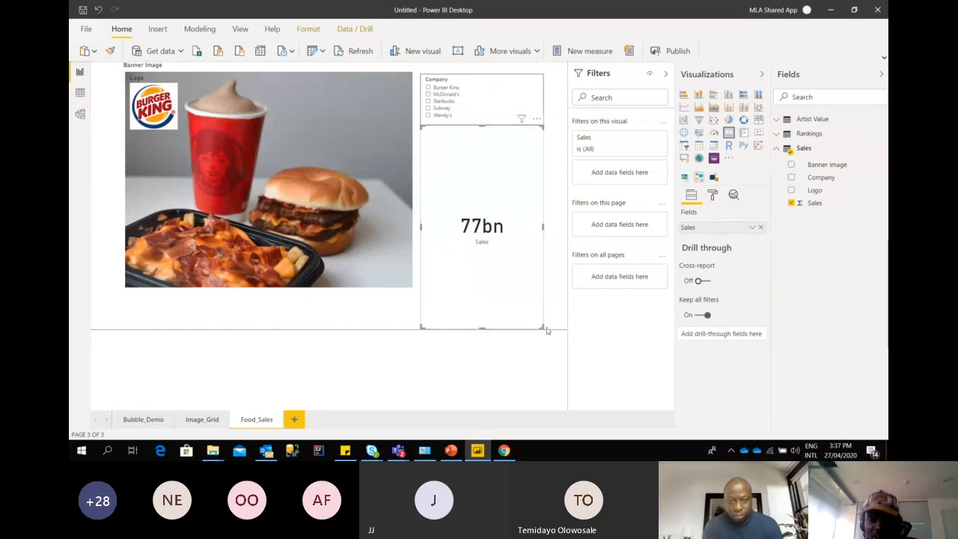
drag(538, 324, 394, 84)
click(490, 222)
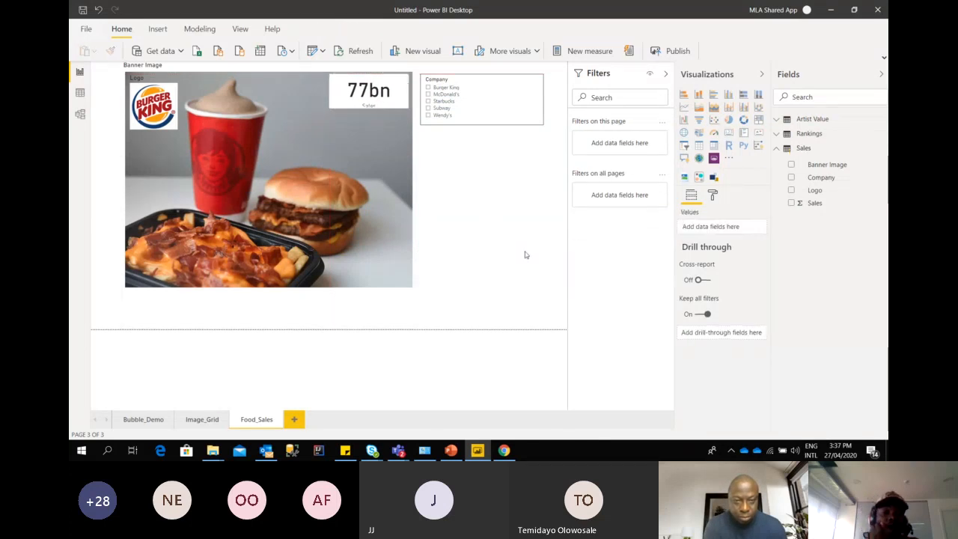
Move the Sales card off the banner to just below the Company slicer, widen it, and realign the banner behind the logo
click(382, 99)
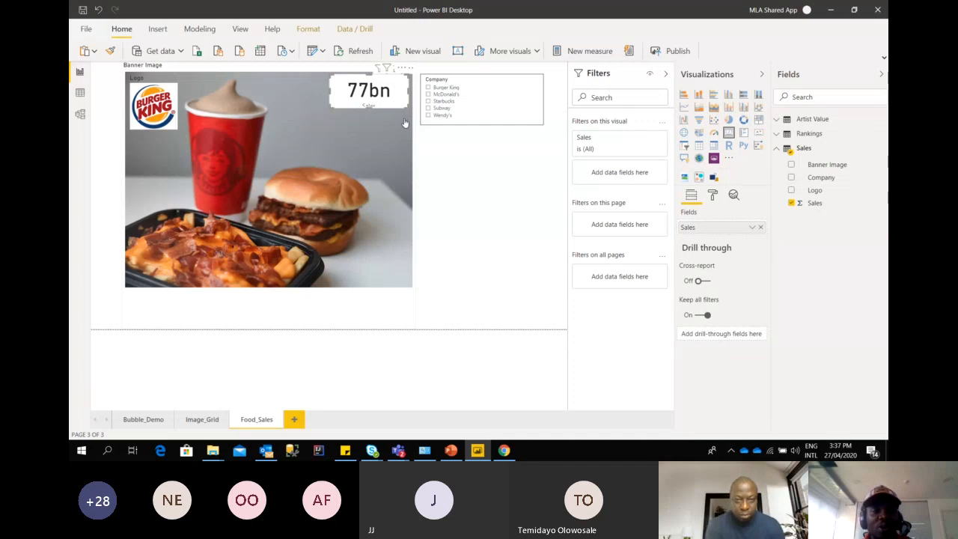
click(399, 133)
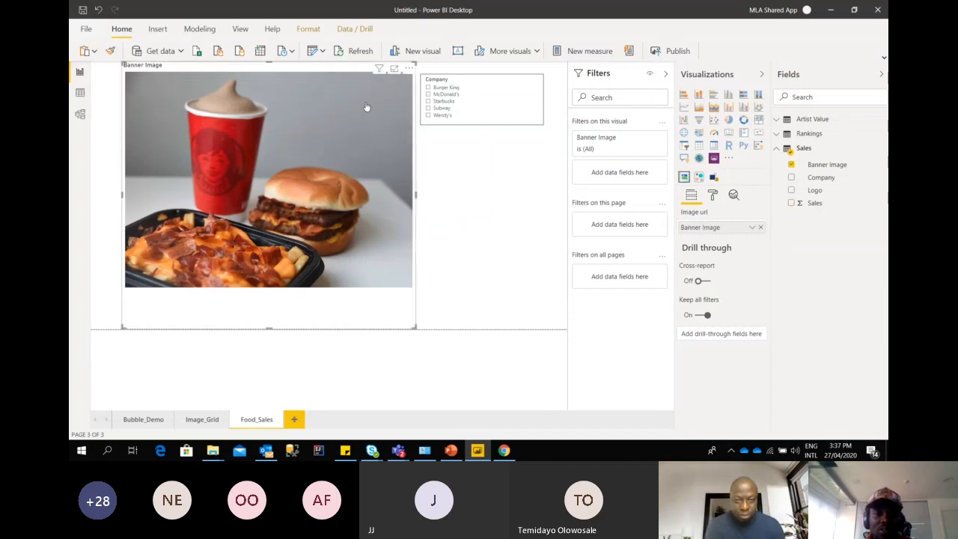
drag(407, 68, 384, 100)
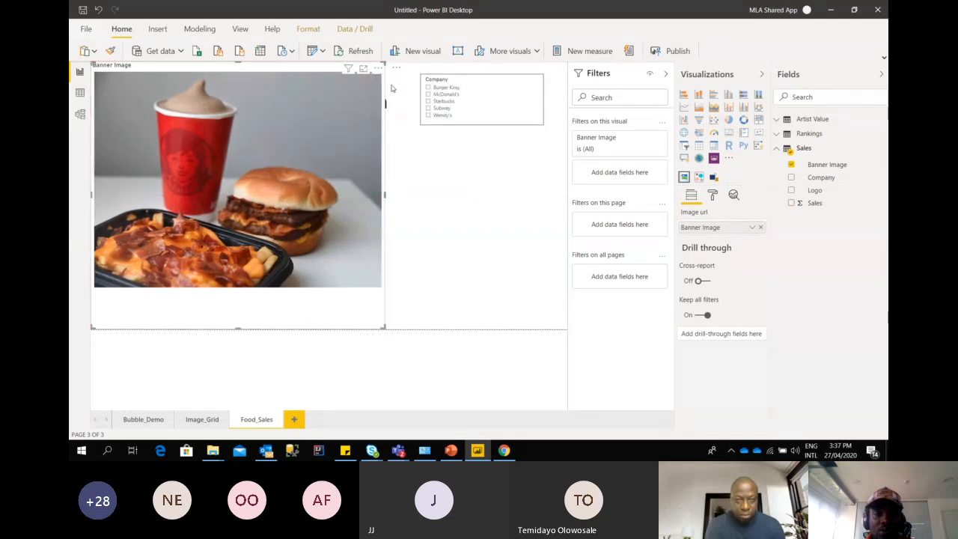
drag(386, 77, 536, 196)
click(447, 167)
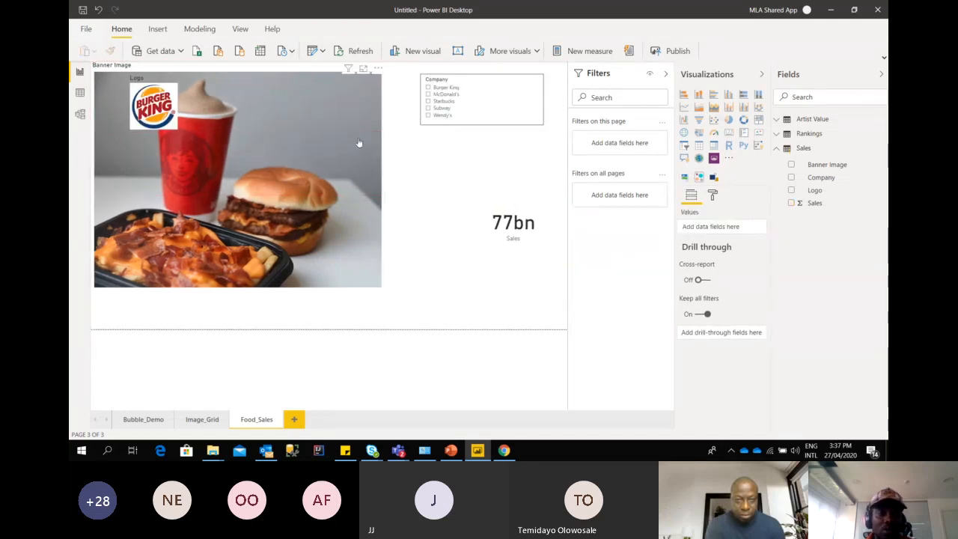
drag(306, 73, 340, 72)
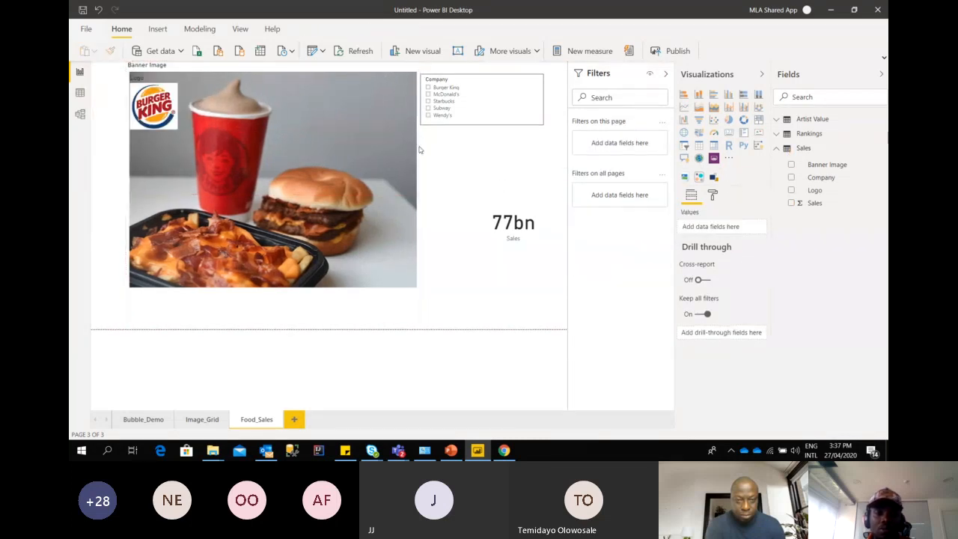
drag(504, 181, 460, 124)
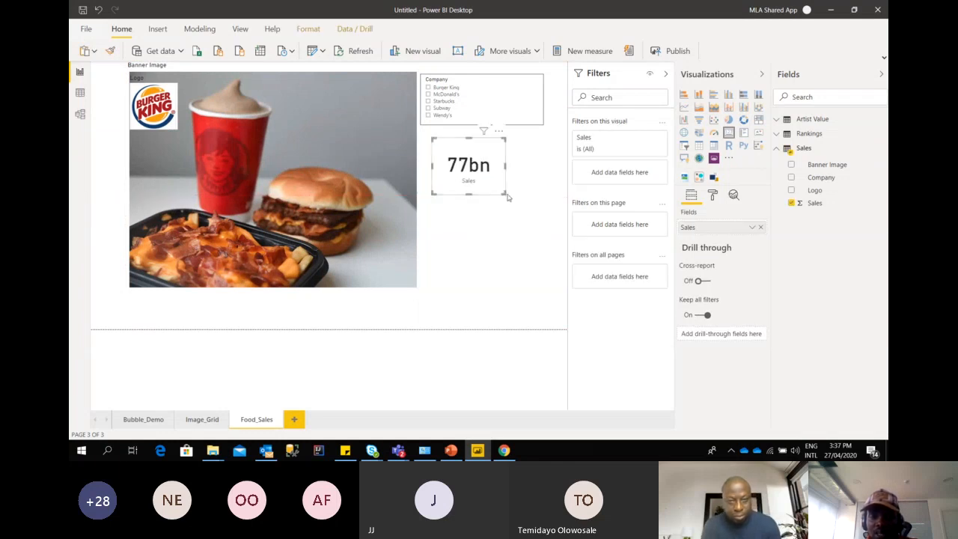
drag(507, 196, 546, 207)
click(513, 242)
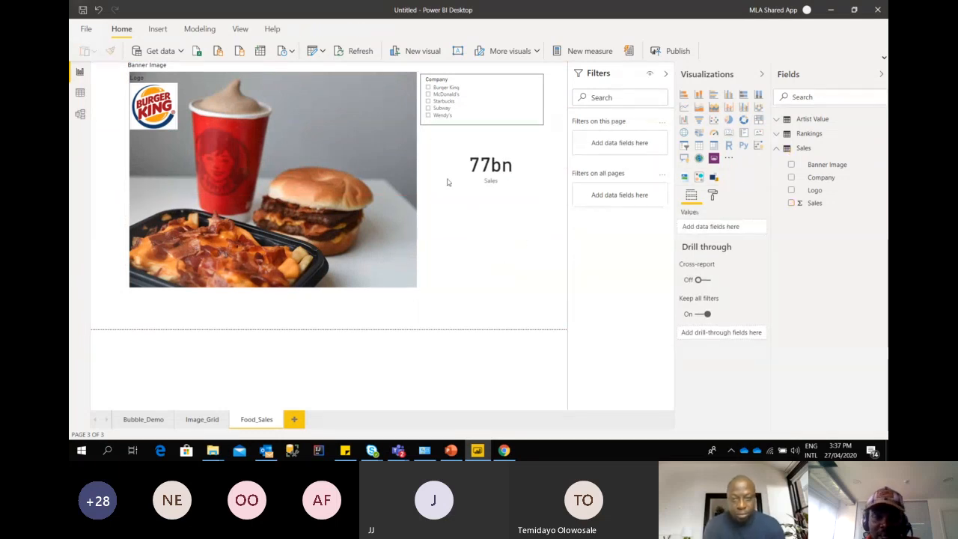
Filter the page to Burger King with the Company slicer
click(444, 90)
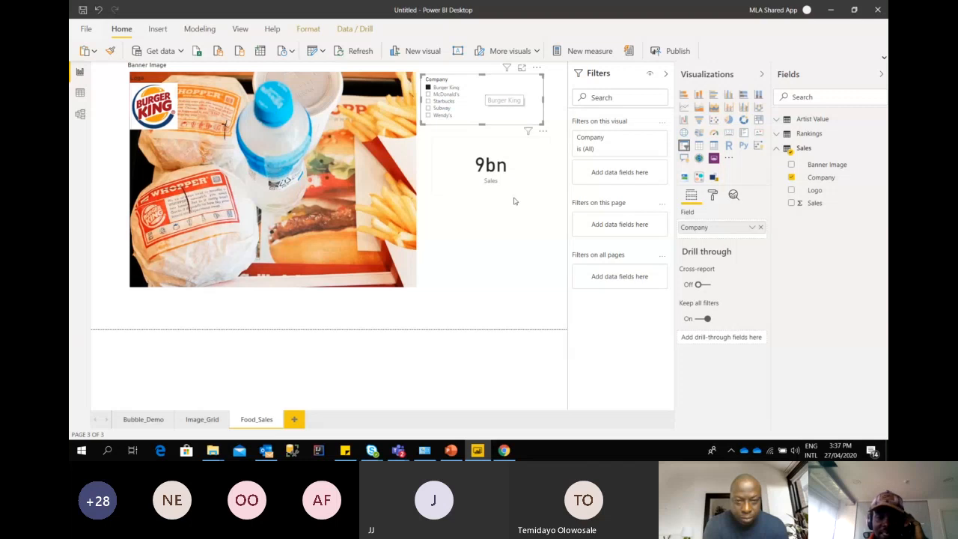
Filter the Food_Sales page by McDonald's, Starbucks, Subway and Wendy's in turn, ending on Starbucks
click(521, 146)
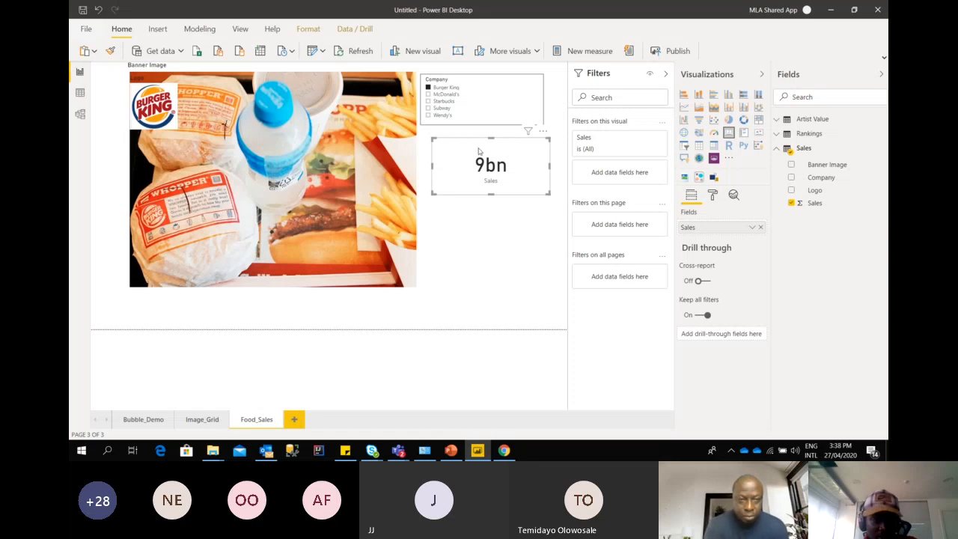
click(452, 95)
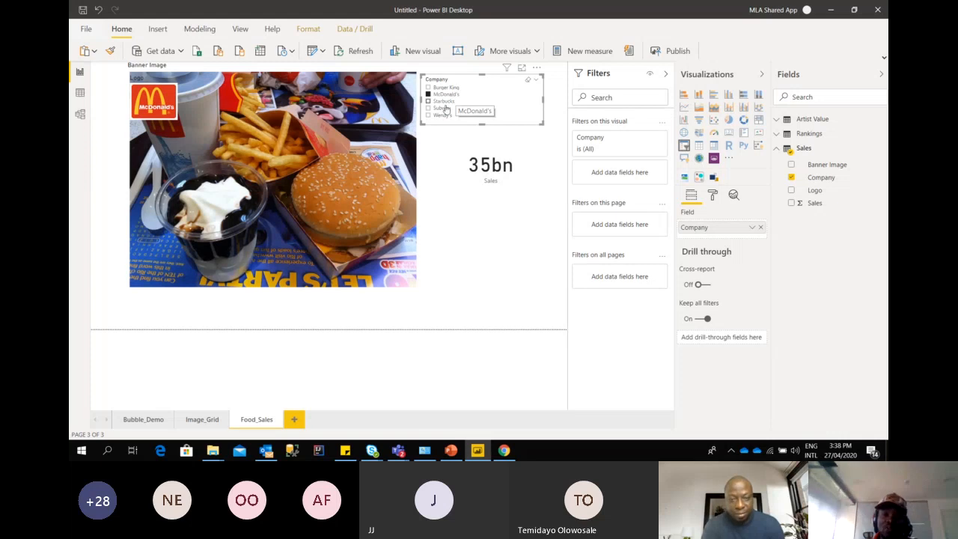
click(443, 101)
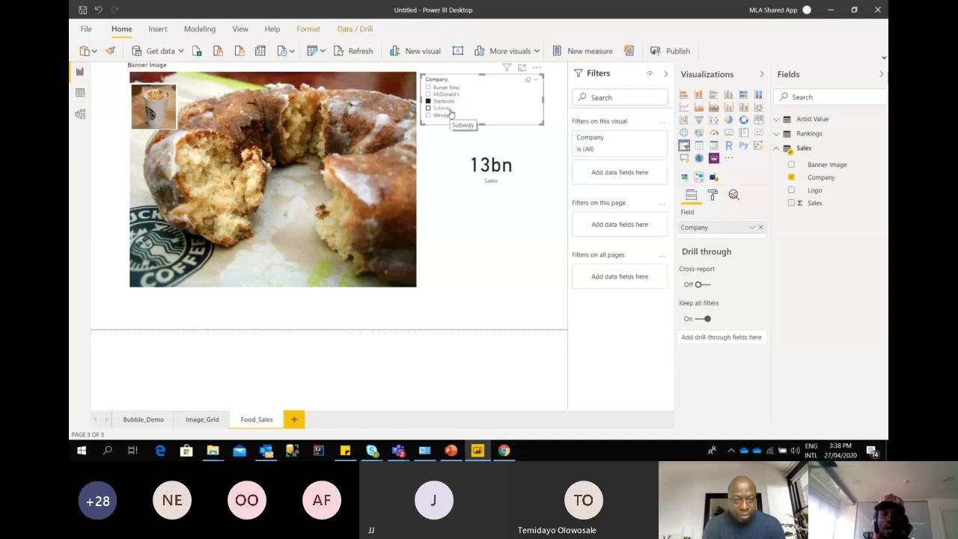
click(449, 110)
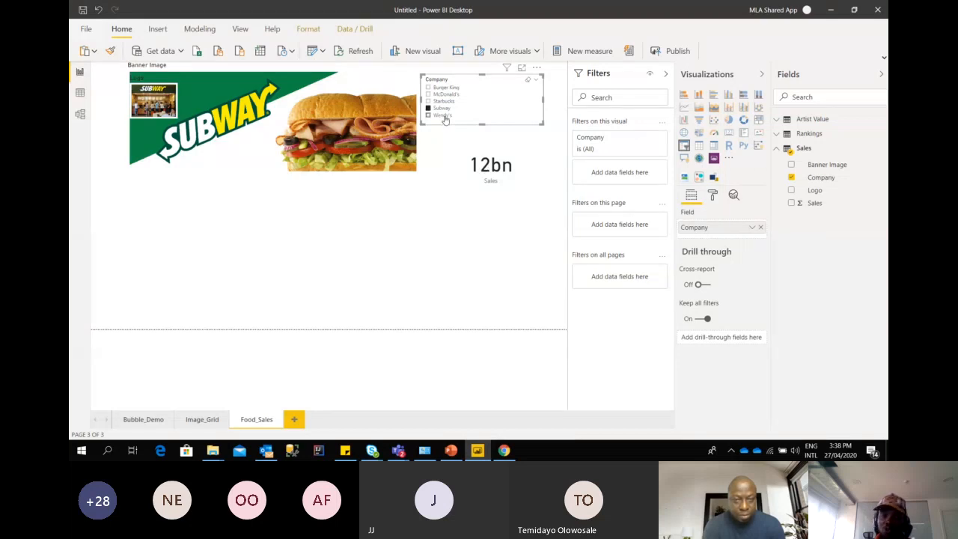
click(445, 116)
click(443, 102)
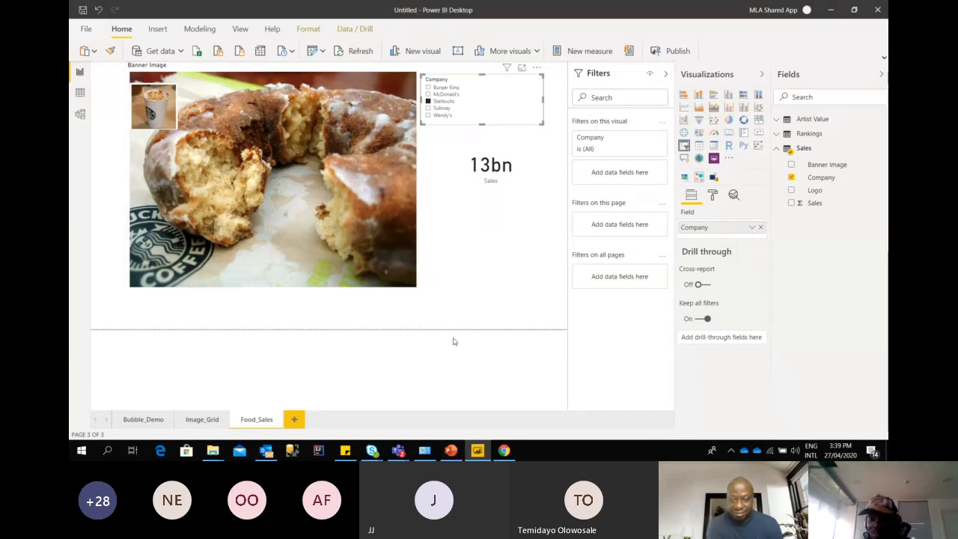
Check the Contents slide in PowerPoint, return to Power BI Desktop and add a blank report page
click(452, 451)
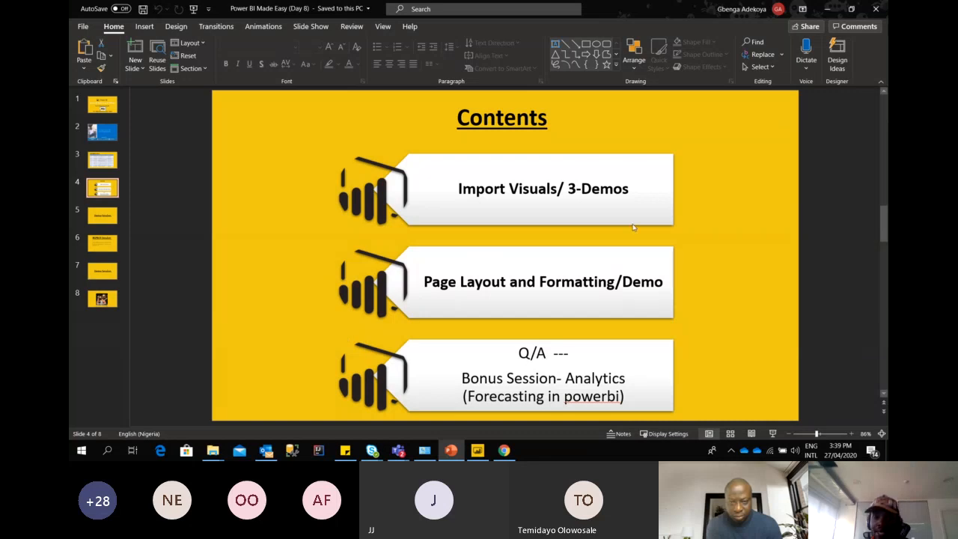
click(827, 9)
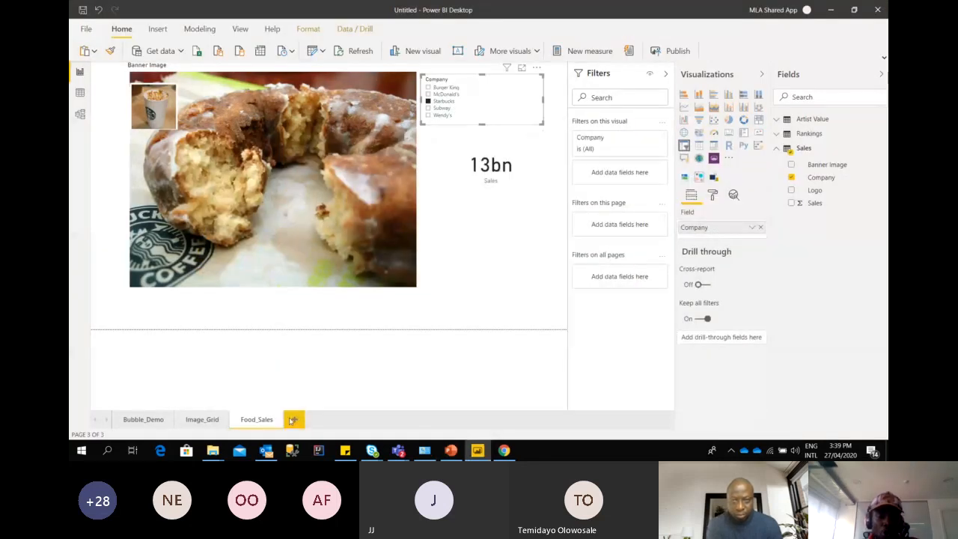
click(292, 419)
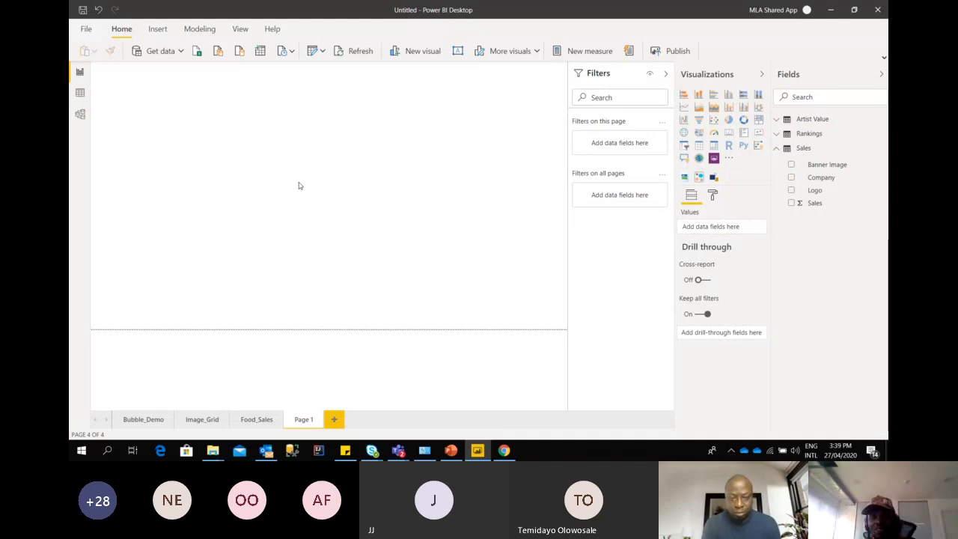
Return to the Food_Sales page, try the Fit to page view and set the page view to Fit to width
click(237, 29)
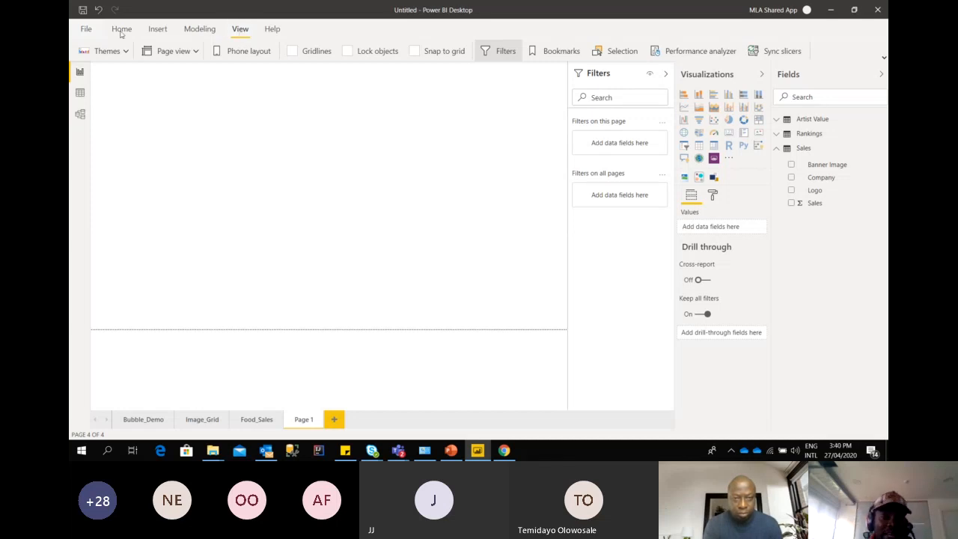
click(195, 51)
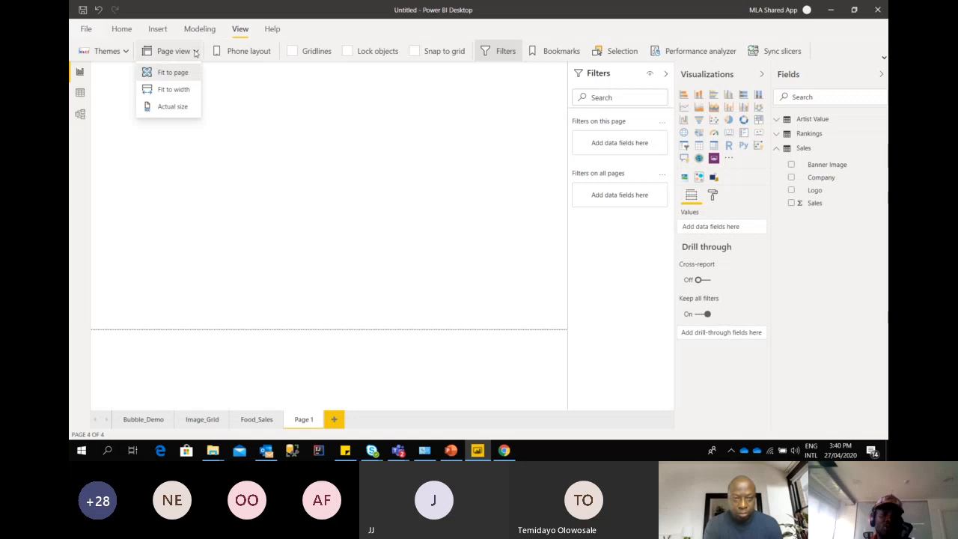
click(254, 419)
double_click(245, 421)
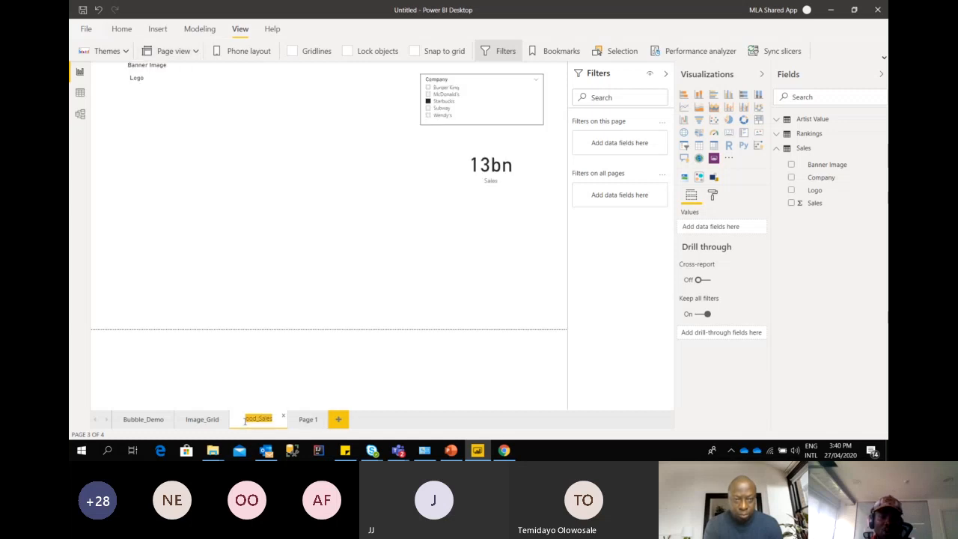
click(193, 52)
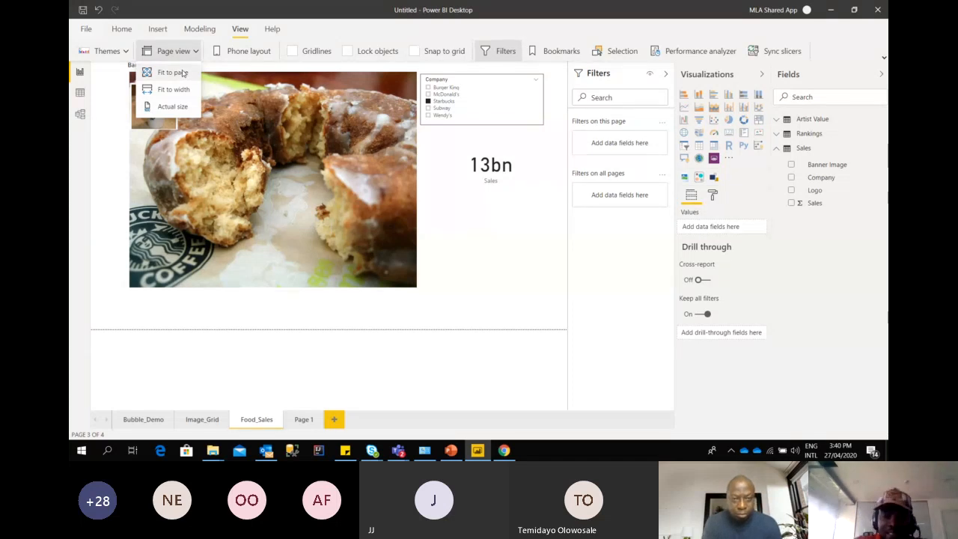
click(184, 72)
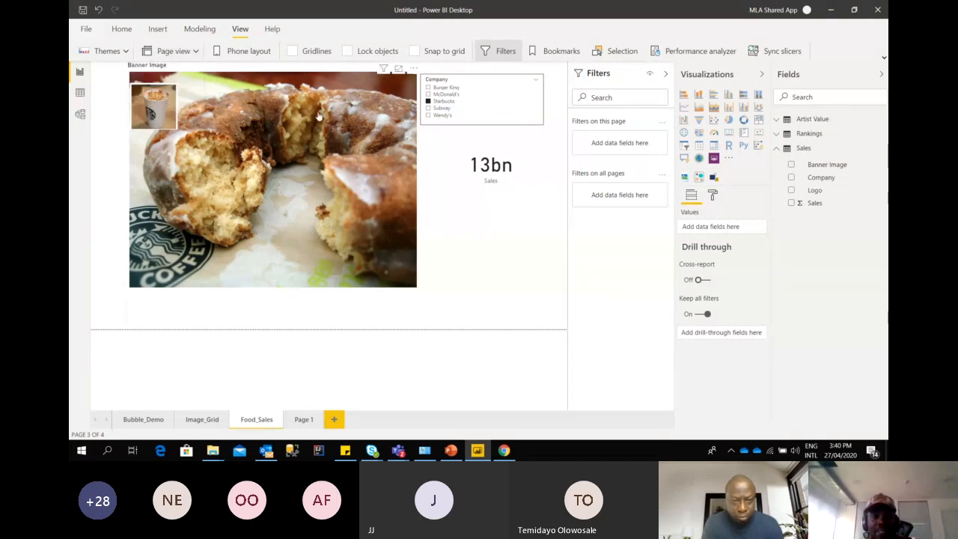
click(172, 51)
click(185, 75)
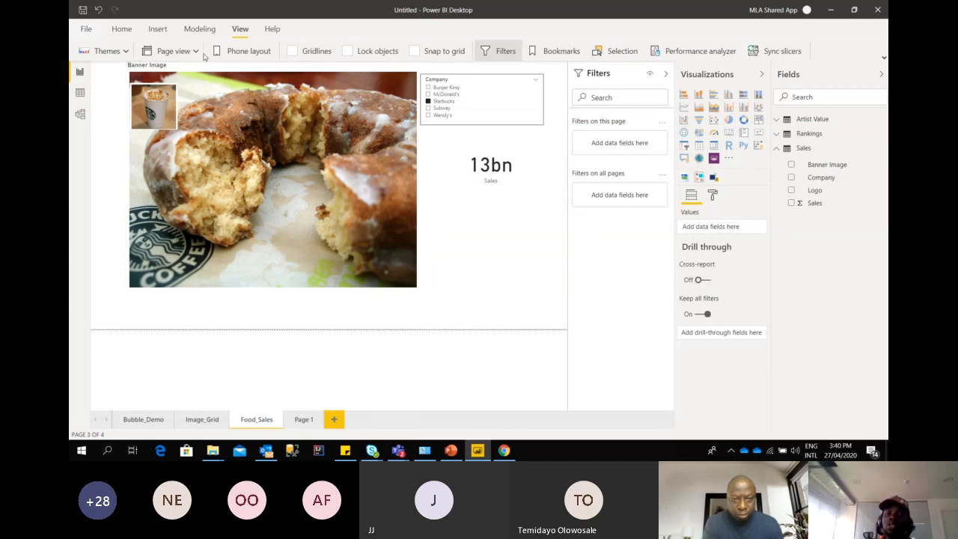
click(196, 51)
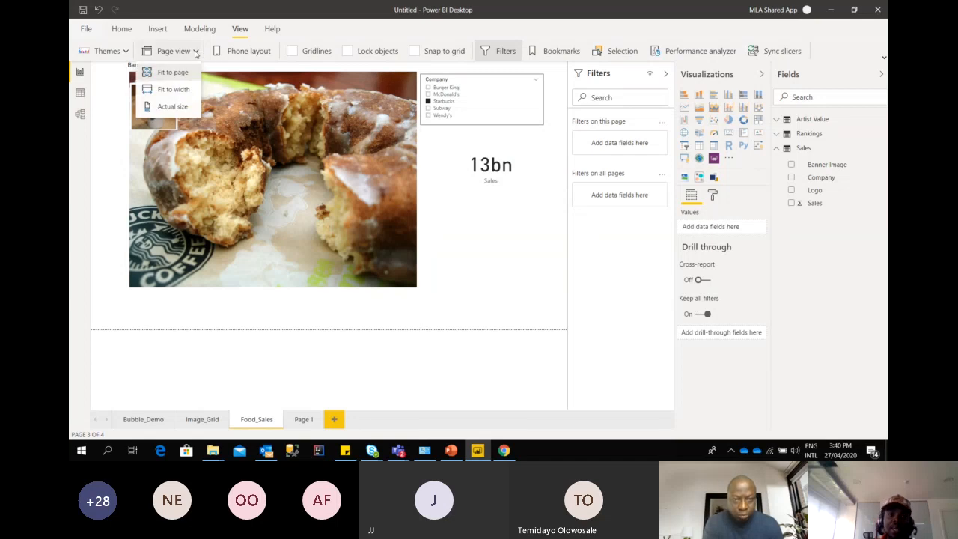
click(177, 90)
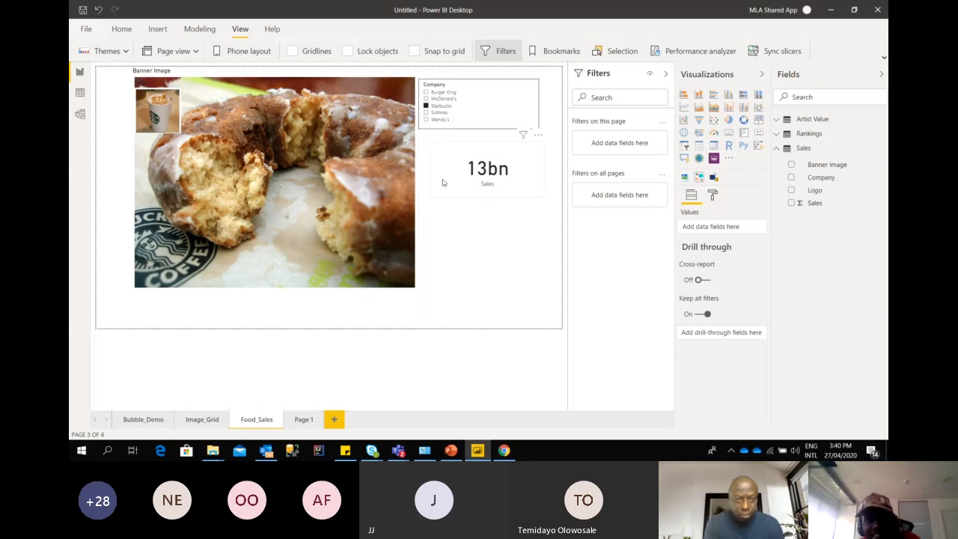
Filter by Burger King and enlarge the Company slicer out to the page's right edge
click(493, 92)
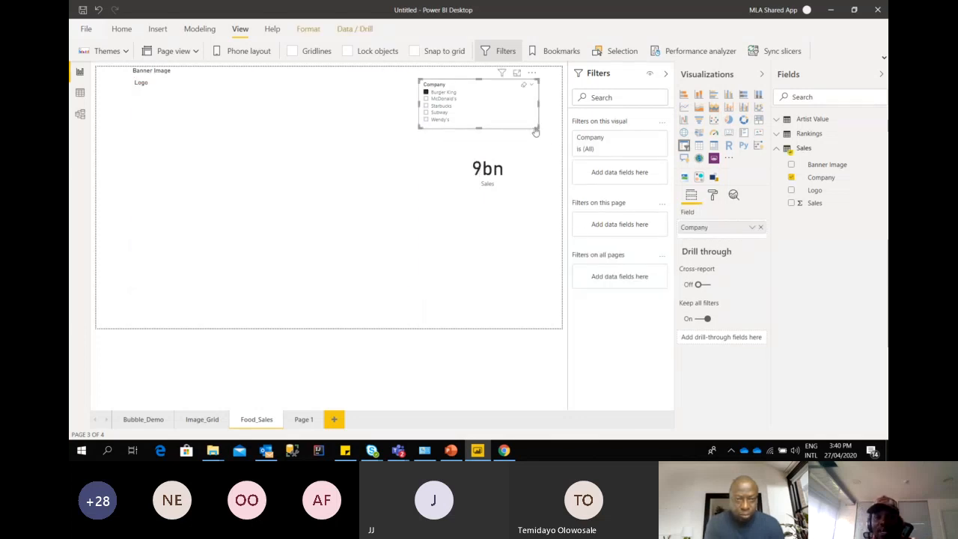
drag(538, 128, 590, 172)
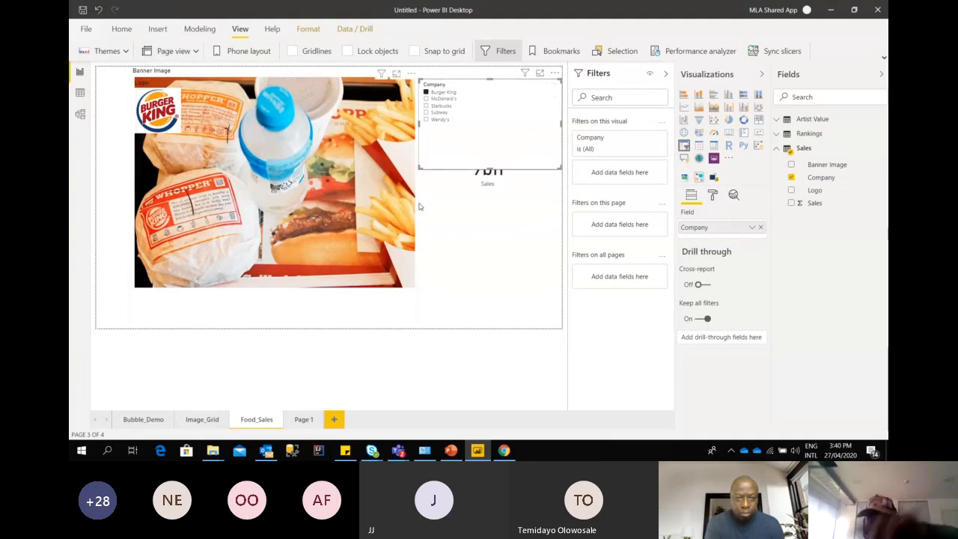
Reapply the Fit to width page view, then switch the page view to Actual size
click(159, 57)
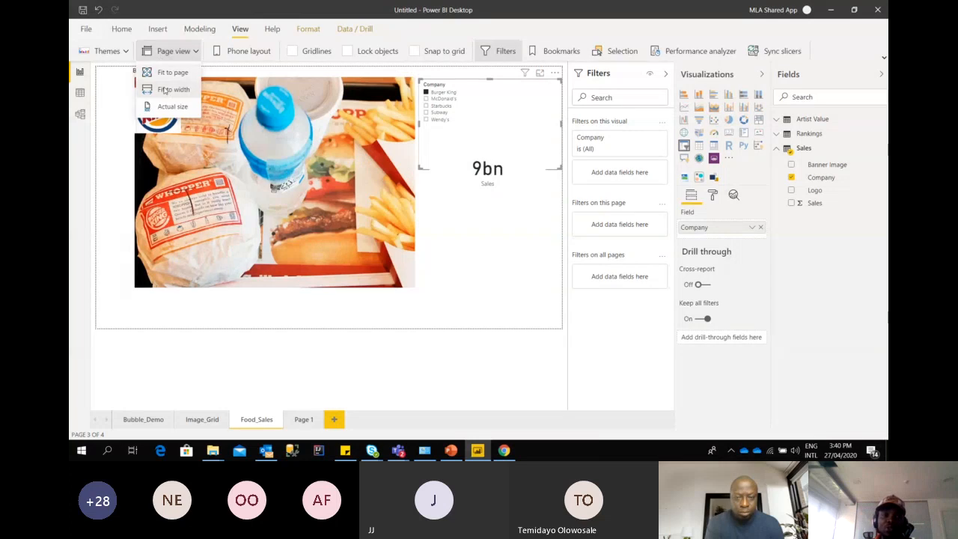
click(163, 90)
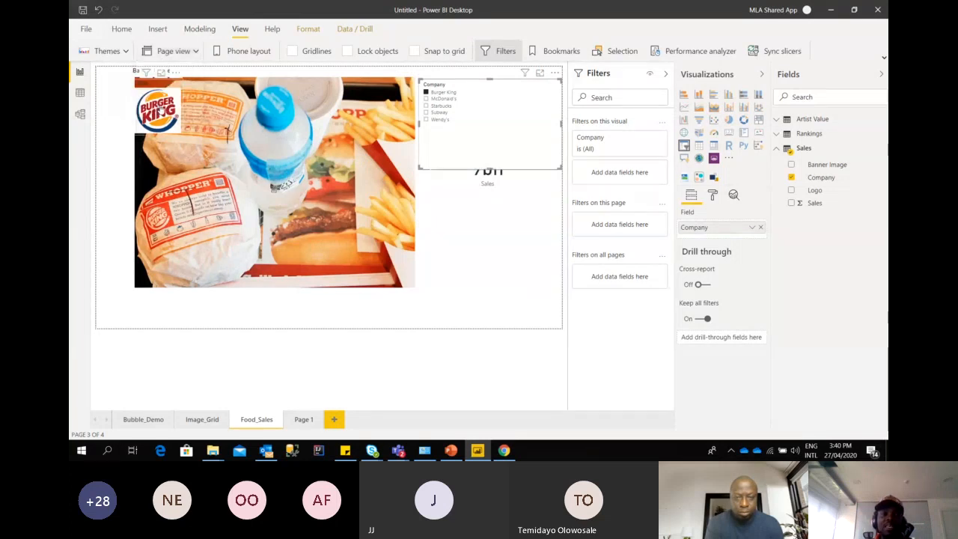
click(175, 52)
click(179, 106)
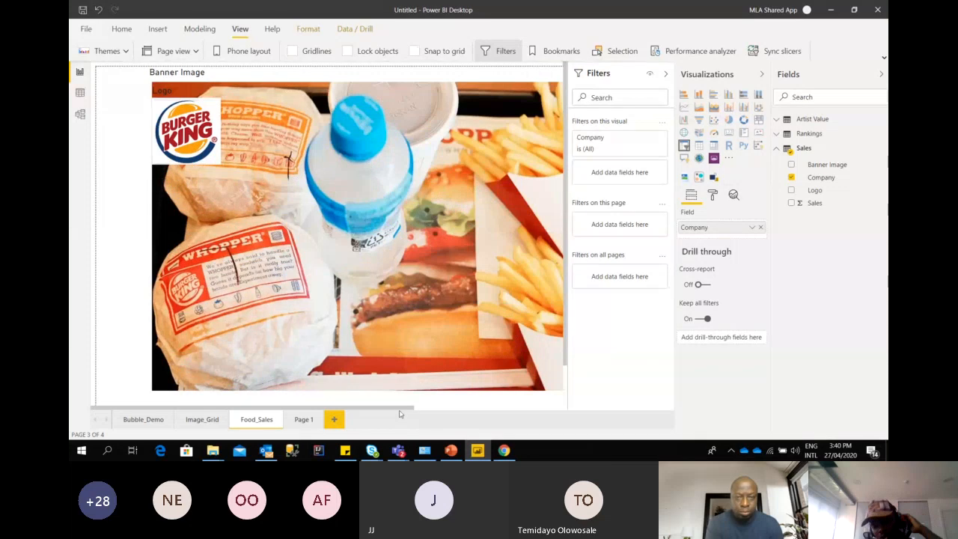
Shrink the Company slicer so it no longer overlaps the Sales card, and clear its company selection
drag(400, 413, 565, 412)
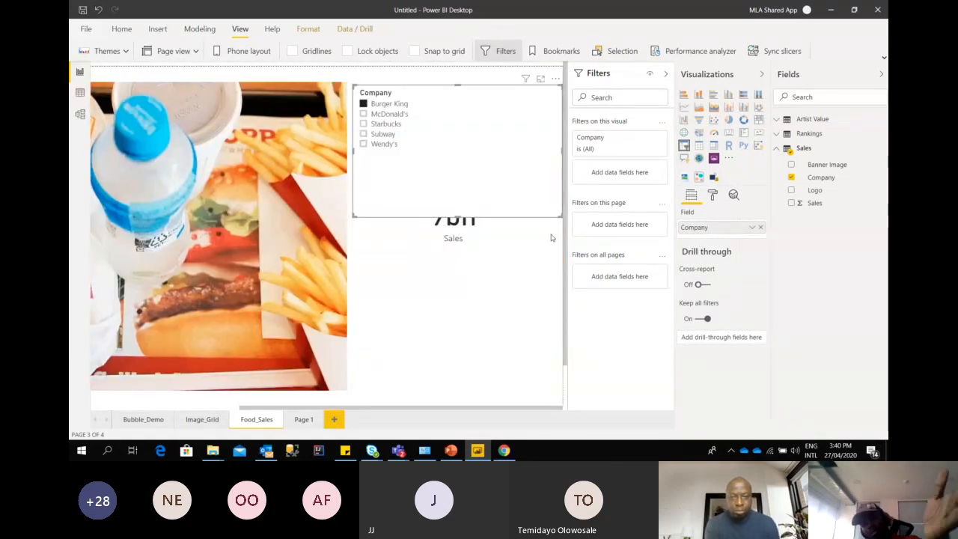
drag(558, 217, 513, 169)
click(436, 238)
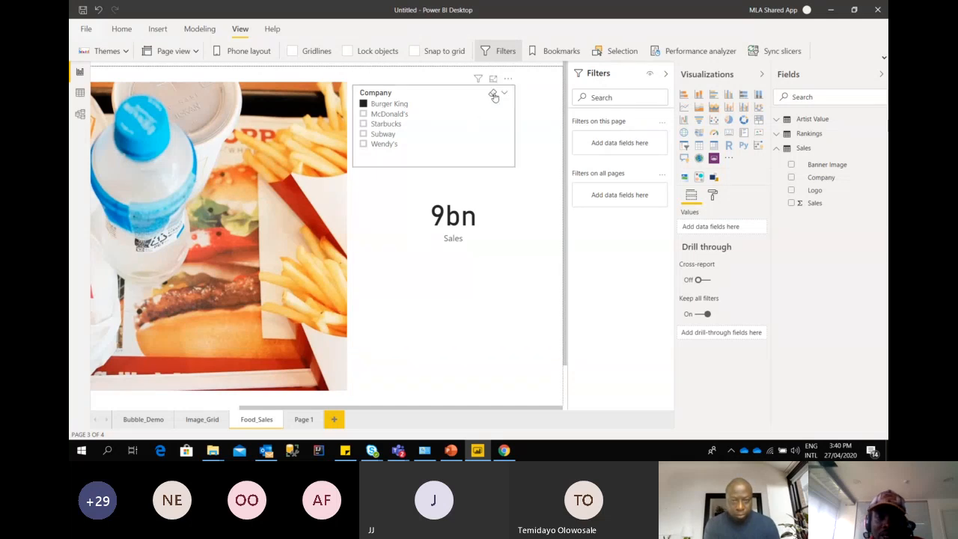
click(492, 92)
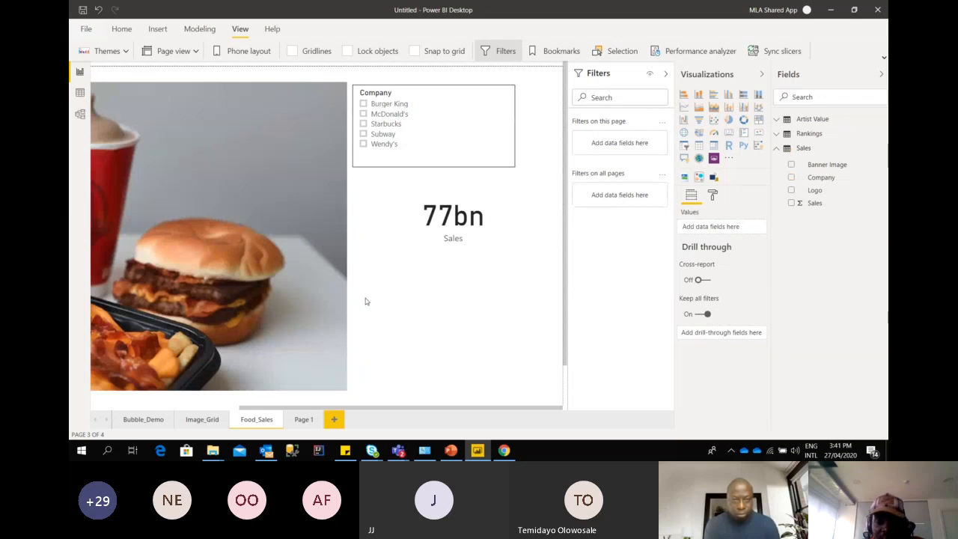
double_click(410, 253)
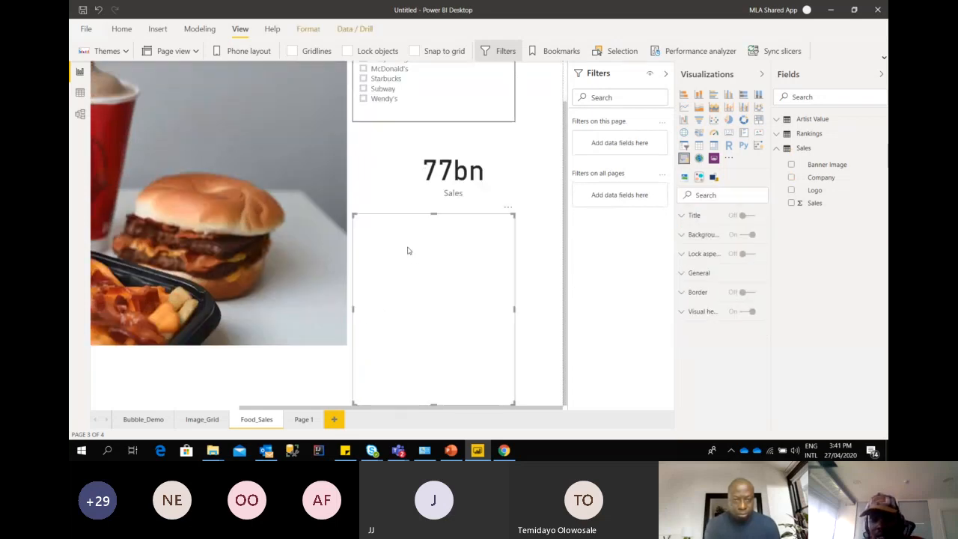
click(368, 197)
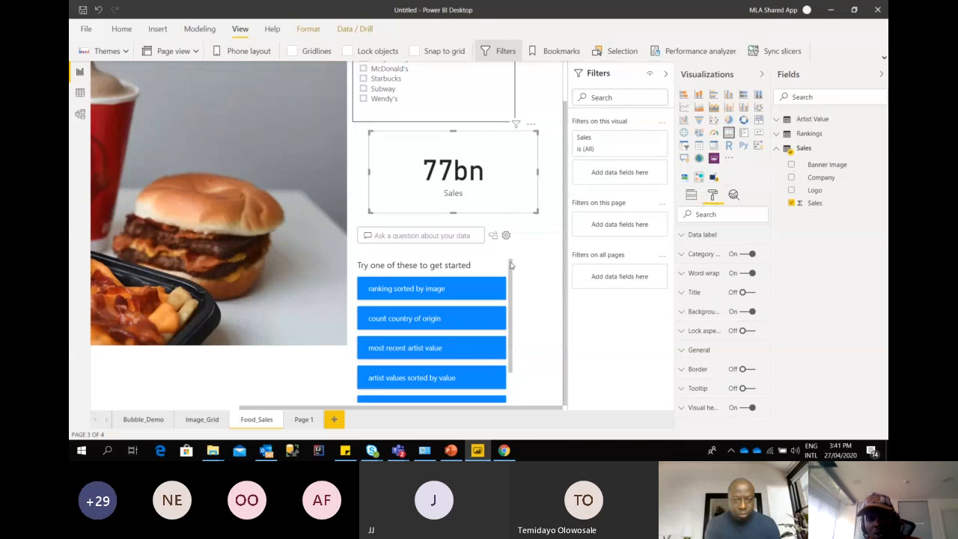
key(Delete)
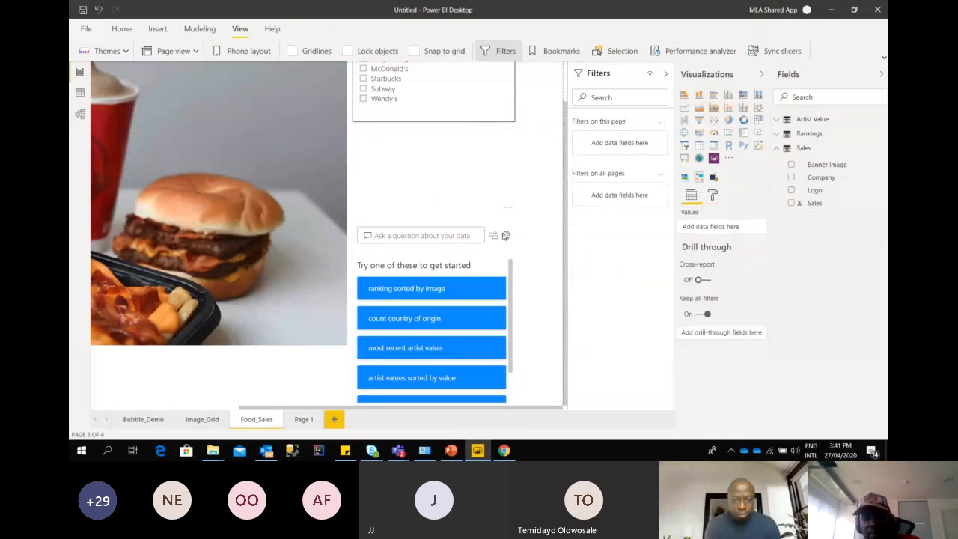
key(ctrl+z)
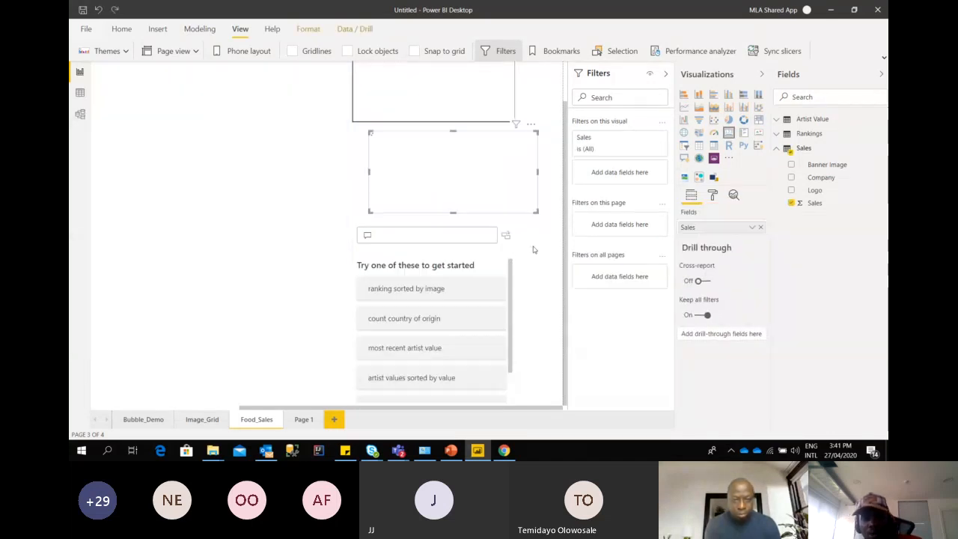
click(514, 254)
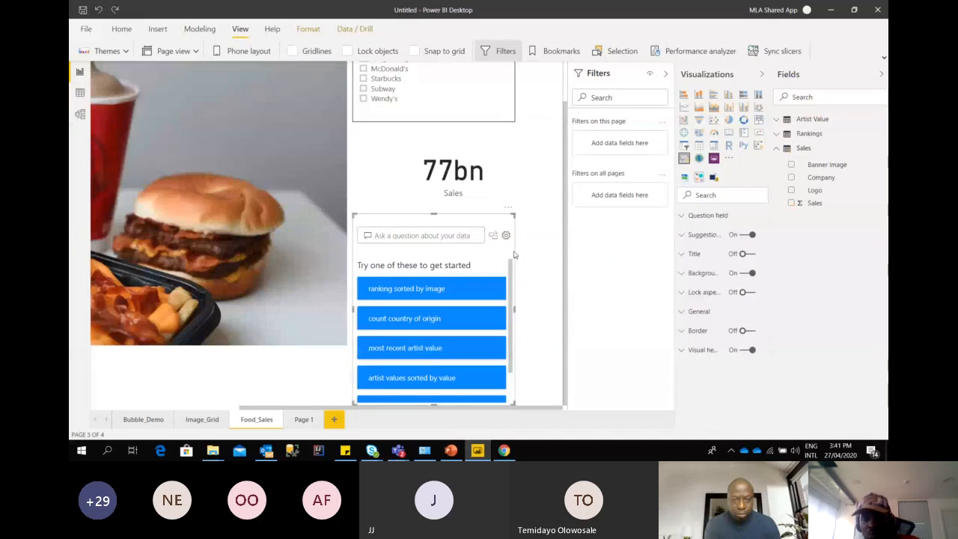
key(Delete)
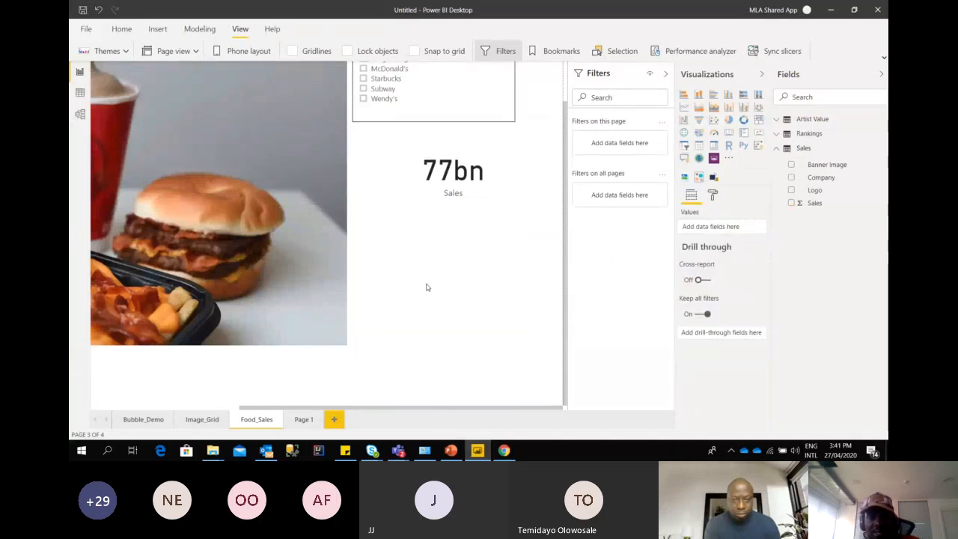
Open the formatting options for the Food_Sales page and review its page information settings
click(712, 197)
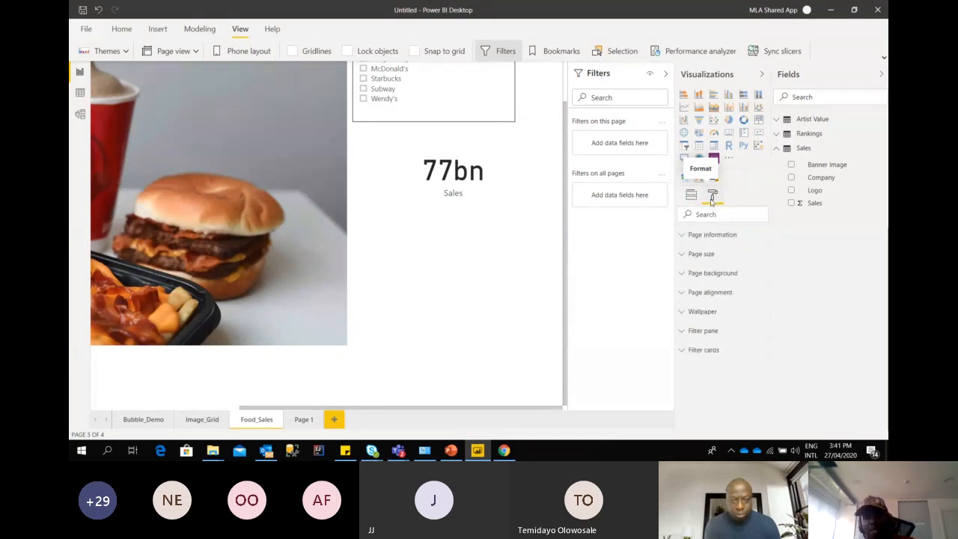
click(709, 236)
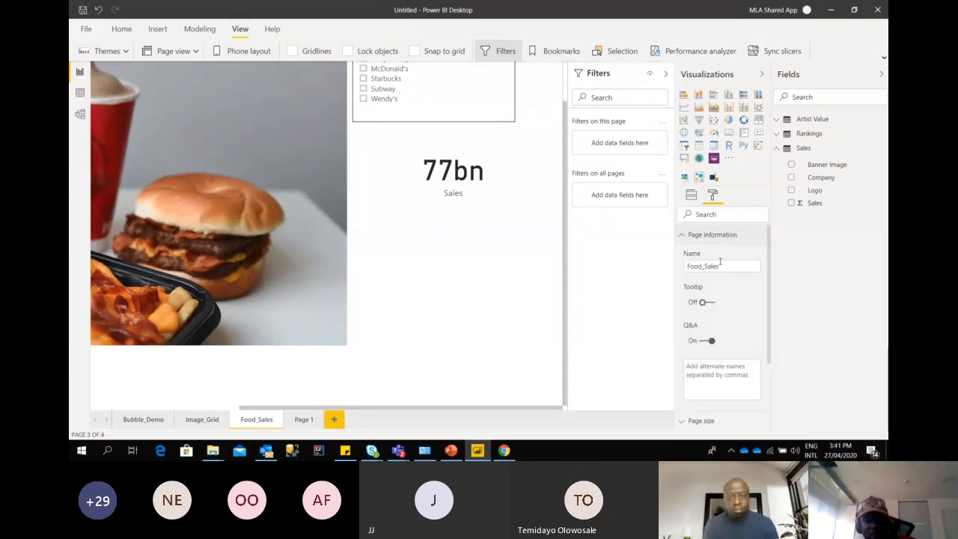
click(725, 268)
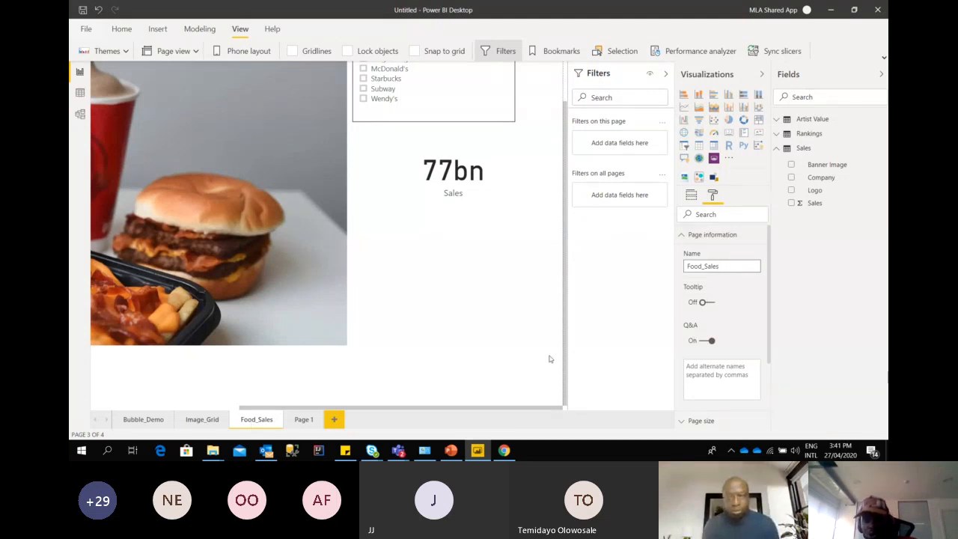
click(683, 238)
Set the Food_Sales page size type to Custom
click(724, 258)
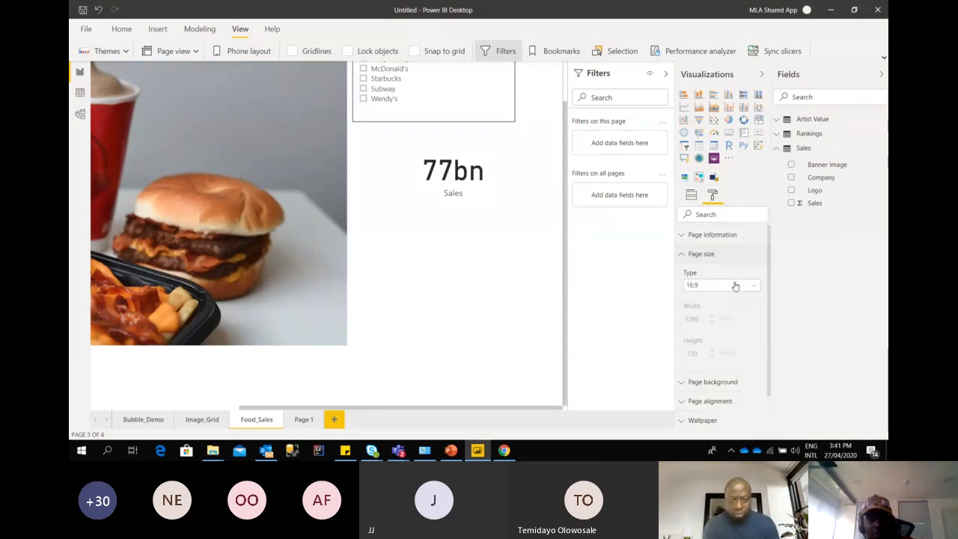
click(735, 286)
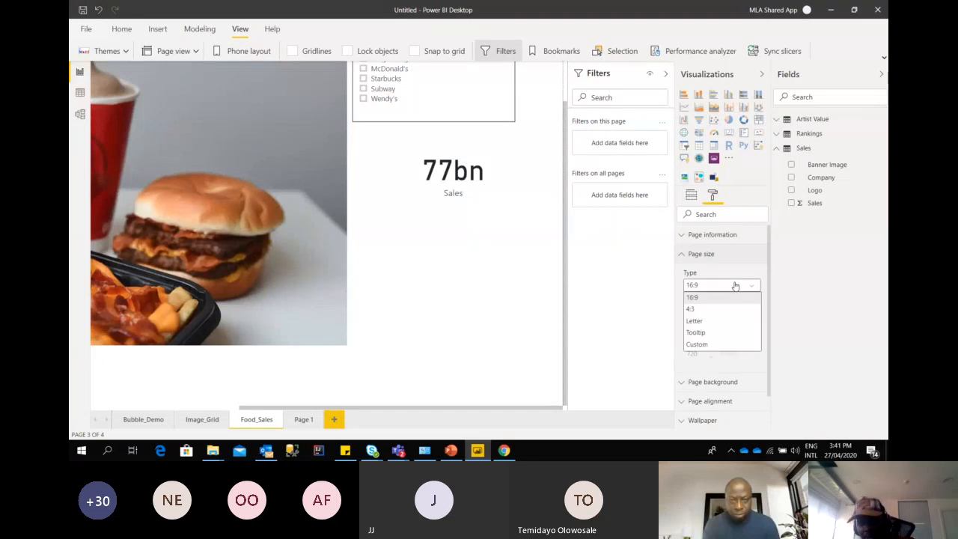
click(712, 345)
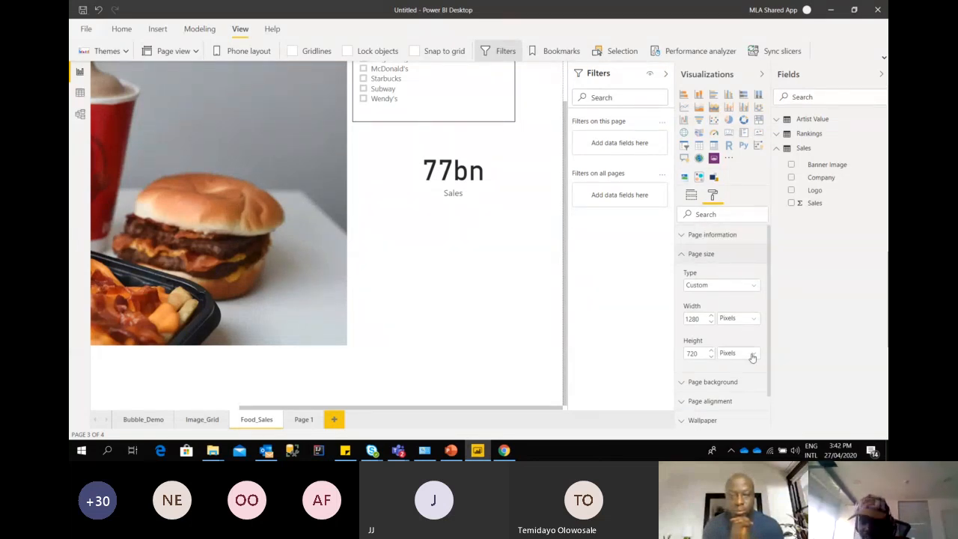
Give the page background a dark blue theme color and set its transparency to 82%
scroll(745, 340, down, 1)
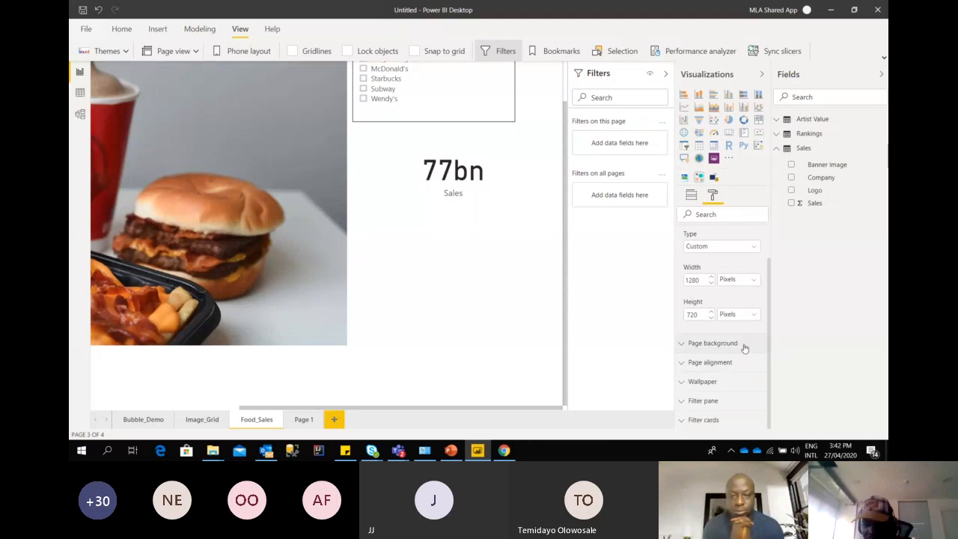
click(737, 344)
scroll(763, 342, down, 1)
scroll(771, 342, down, 1)
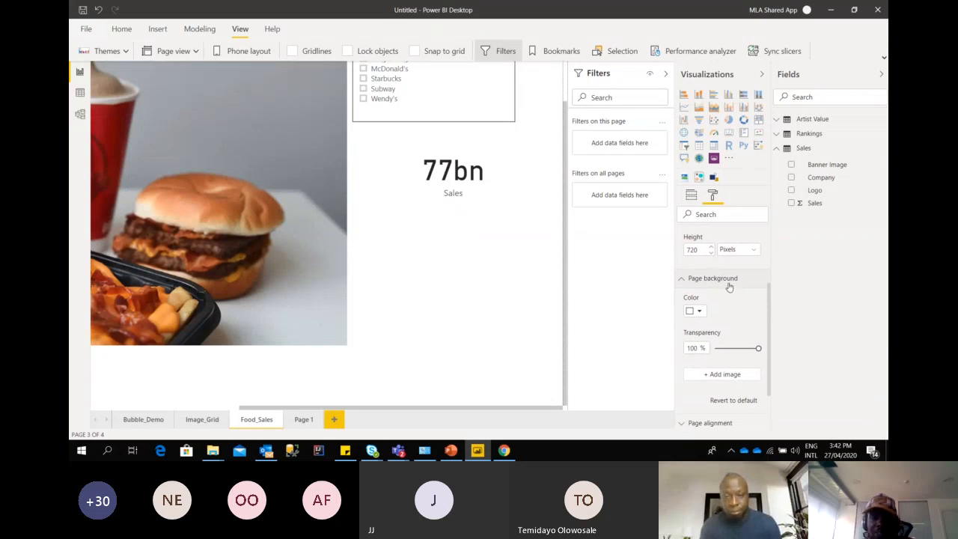
click(698, 311)
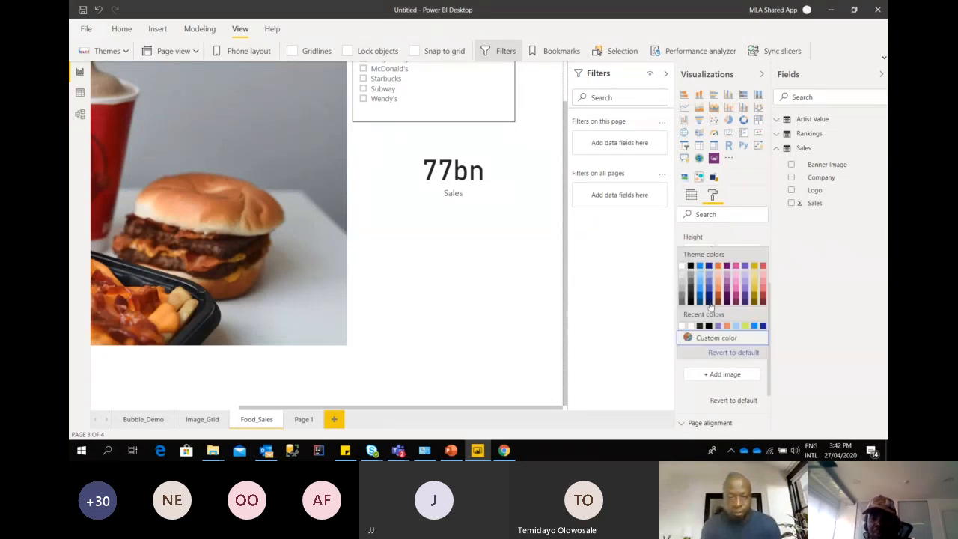
click(700, 299)
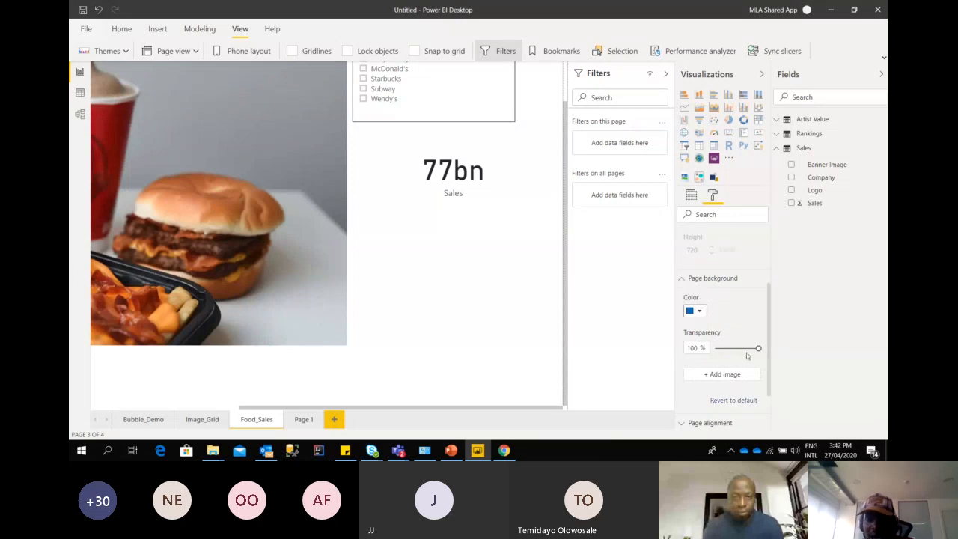
drag(757, 347, 724, 349)
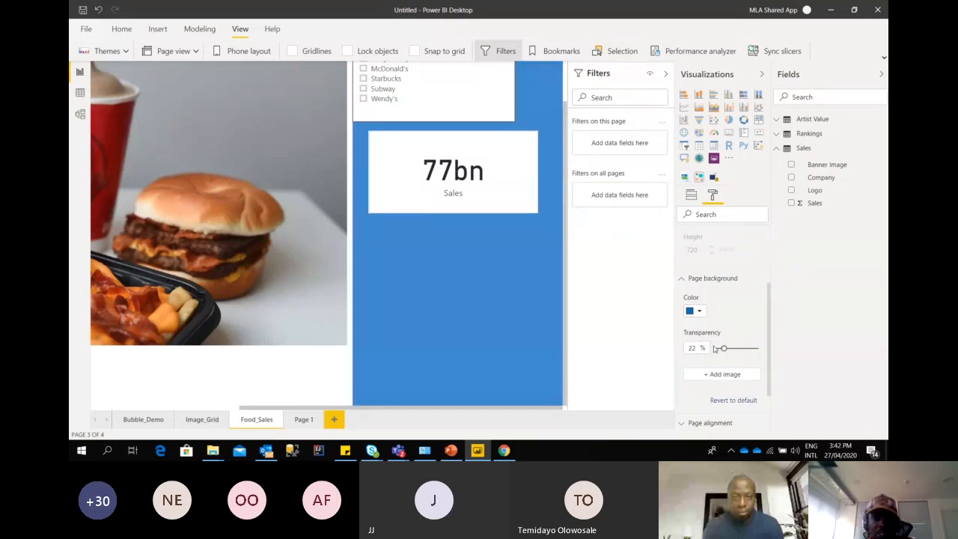
drag(724, 348, 750, 348)
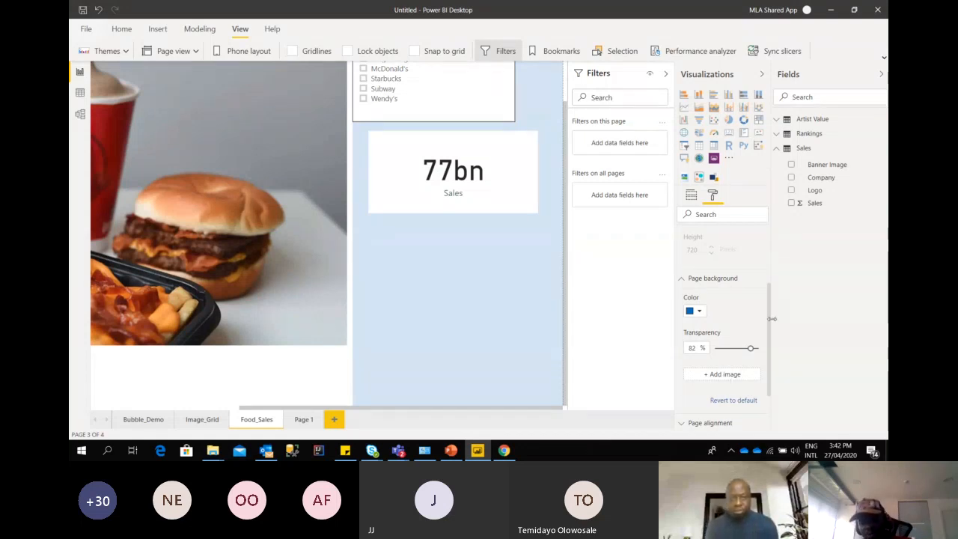
click(734, 375)
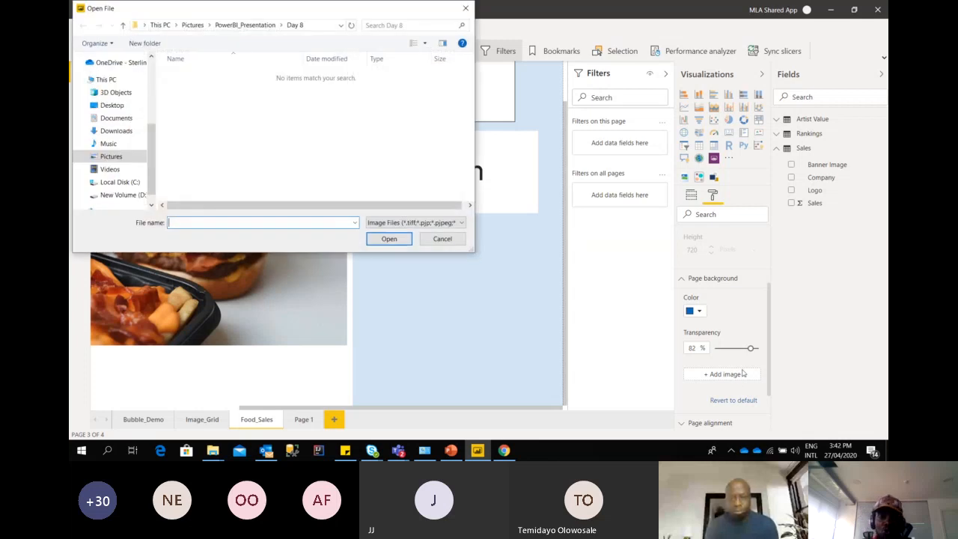
click(252, 26)
double_click(192, 93)
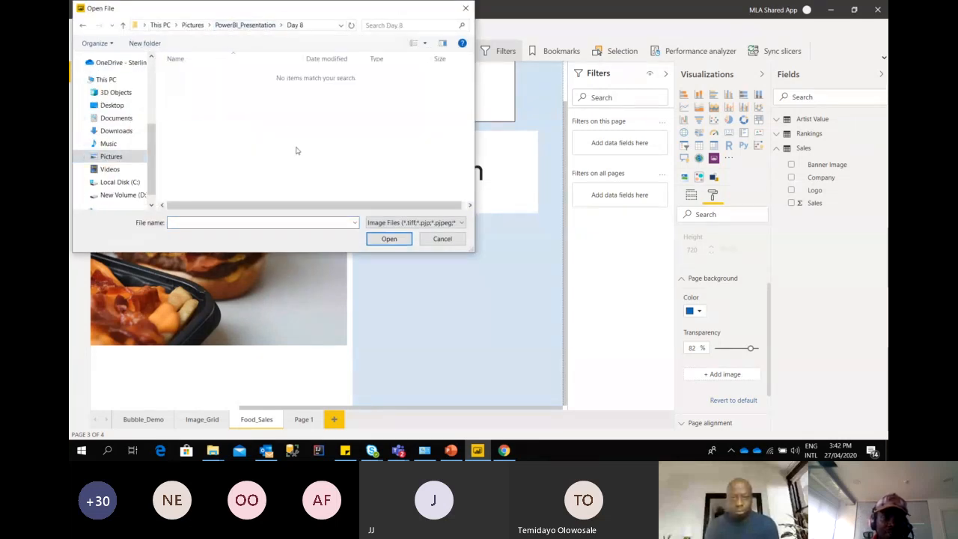
click(442, 238)
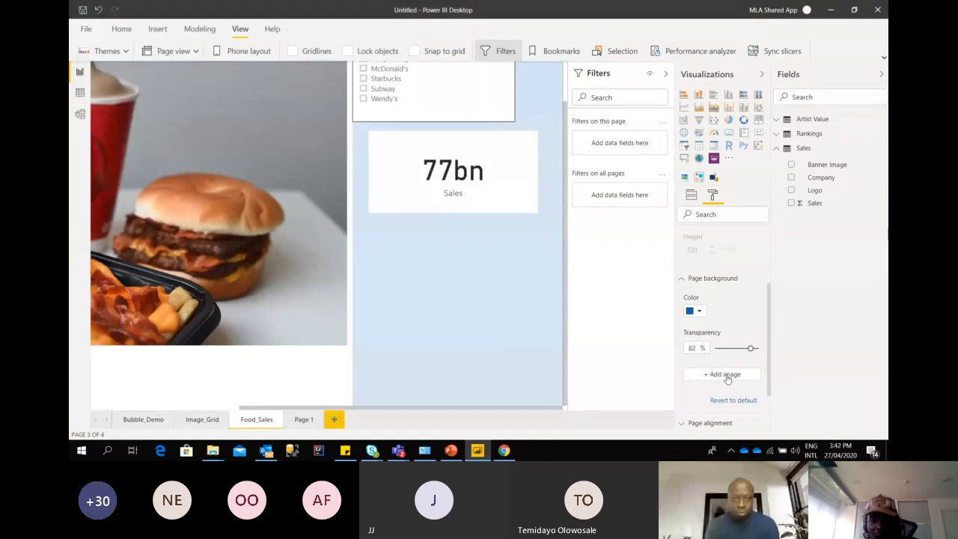
click(717, 375)
click(111, 156)
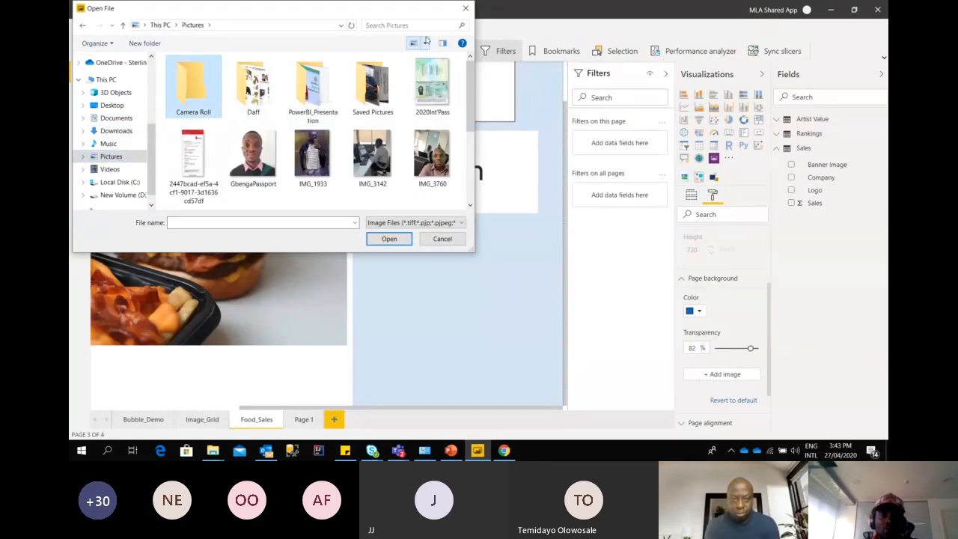
click(466, 8)
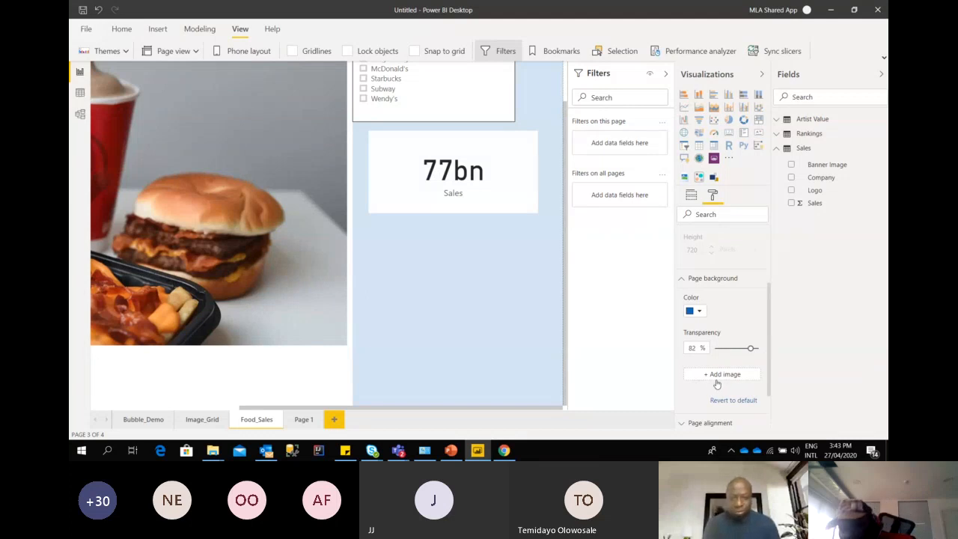
Review the vertical alignment options in the Food_Sales page alignment settings
click(680, 282)
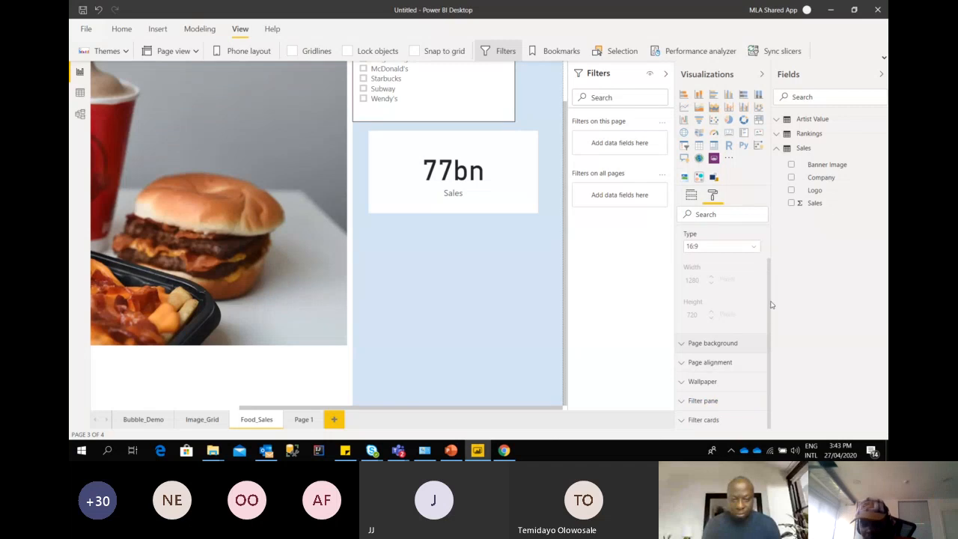
click(741, 363)
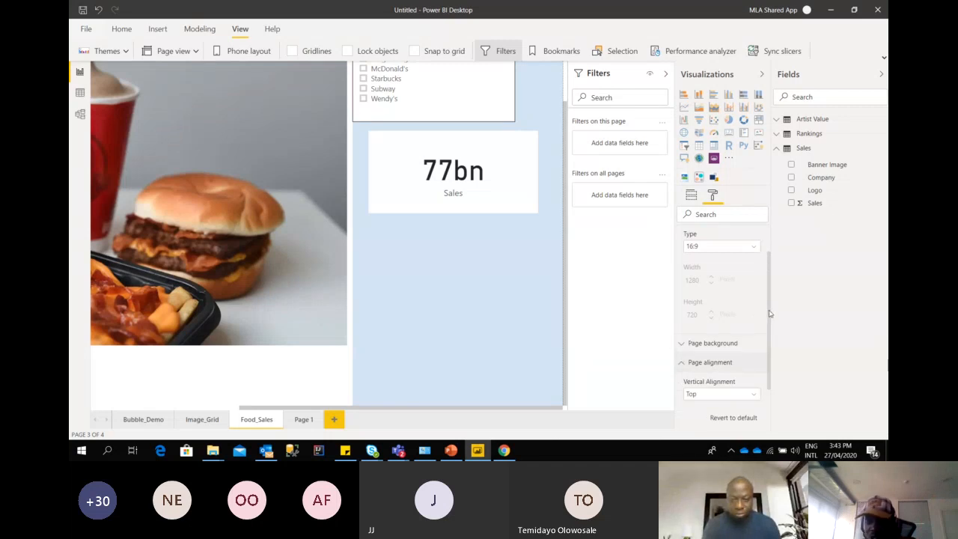
drag(768, 312, 768, 362)
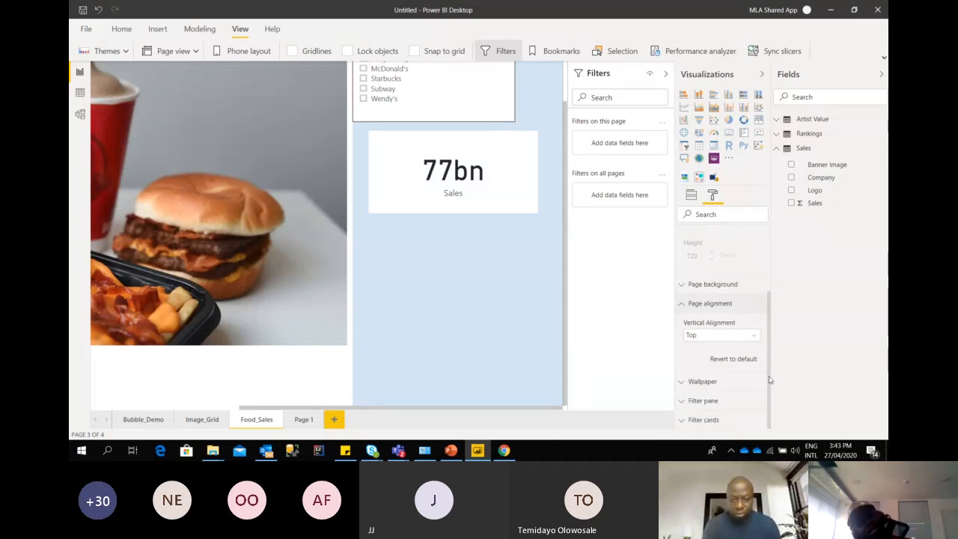
click(746, 337)
click(759, 381)
click(759, 382)
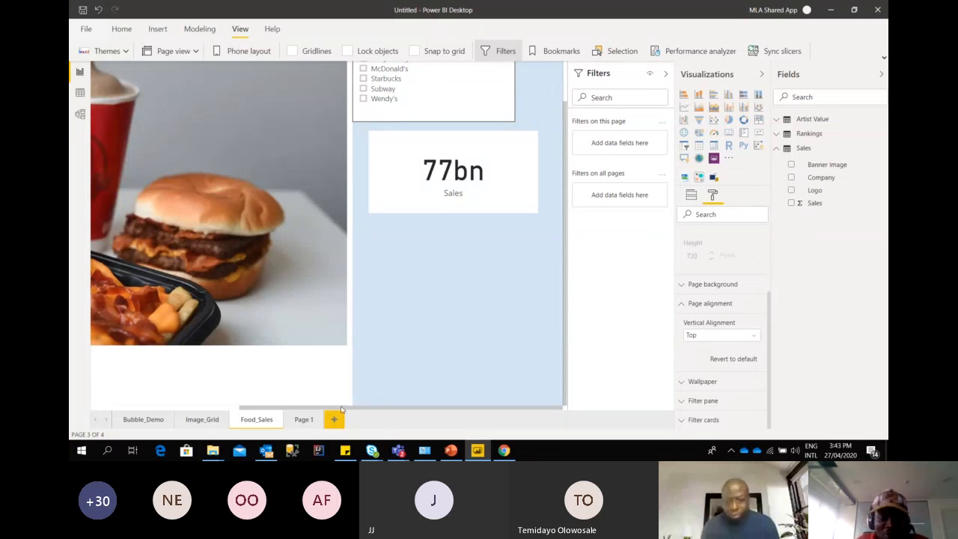
Go to the Image_Grid page and open the formatting options for the movie studio table
click(299, 421)
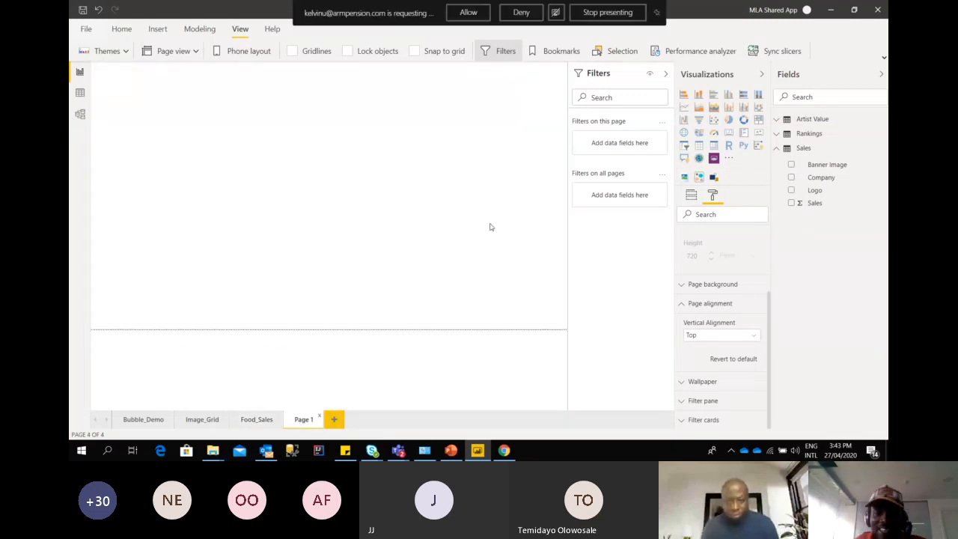
click(212, 421)
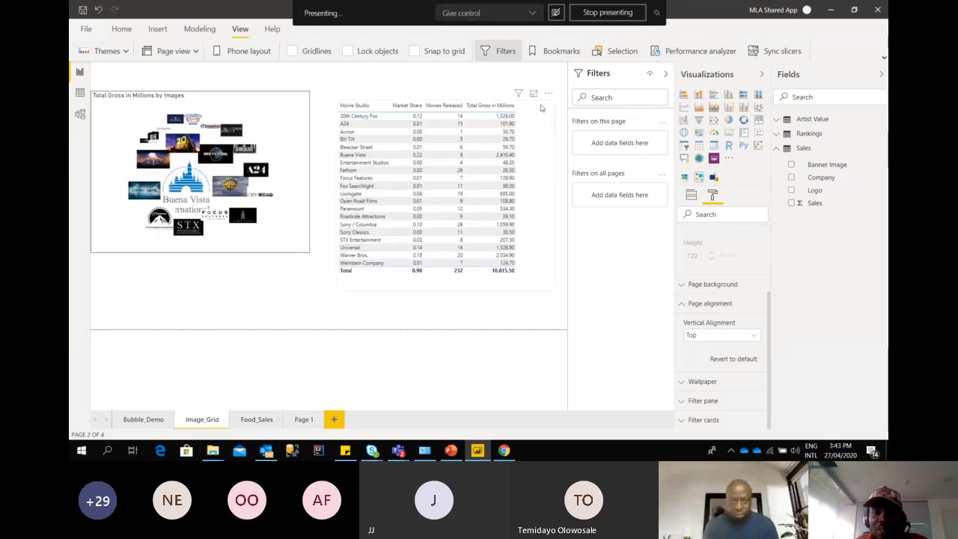
click(540, 108)
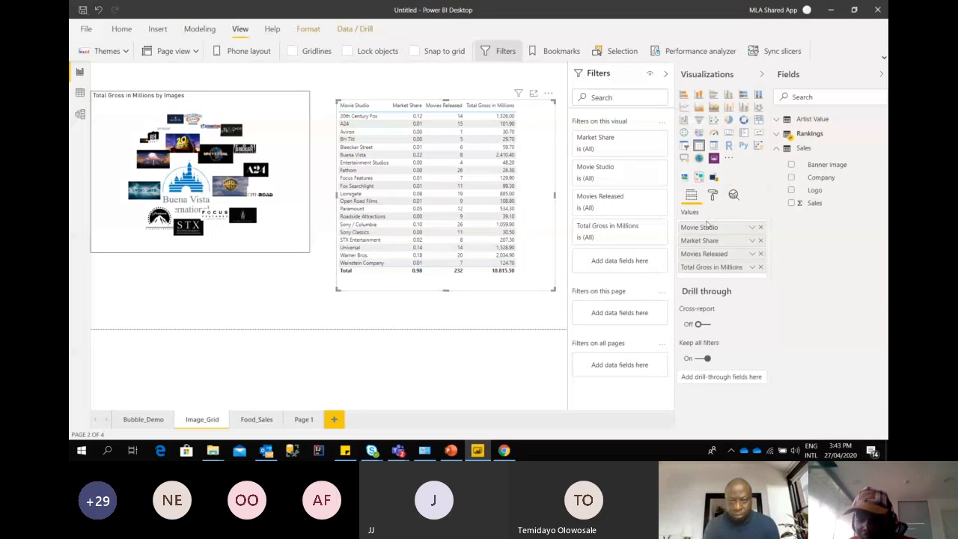
click(714, 200)
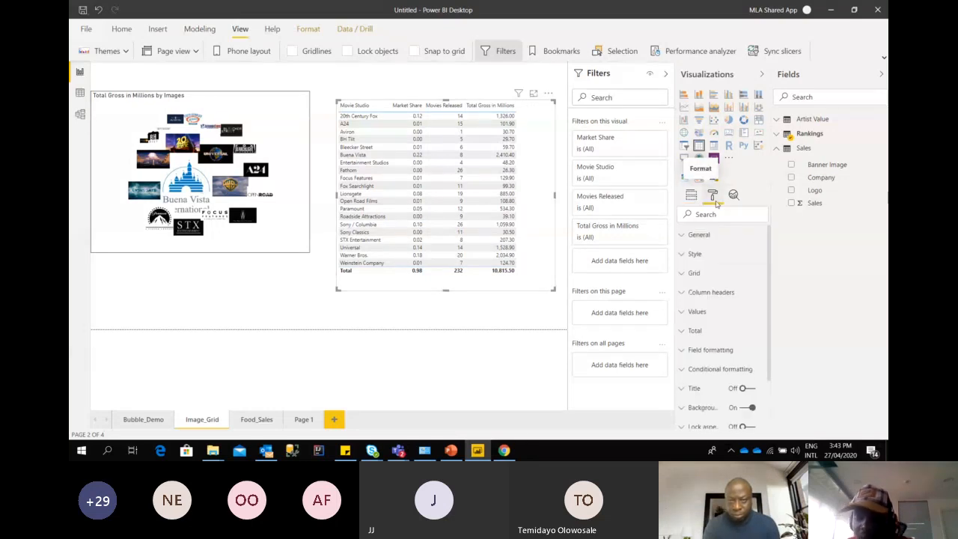
Try the Flashy rows, Sparse and Alternating rows styles on the movie studio table
click(716, 255)
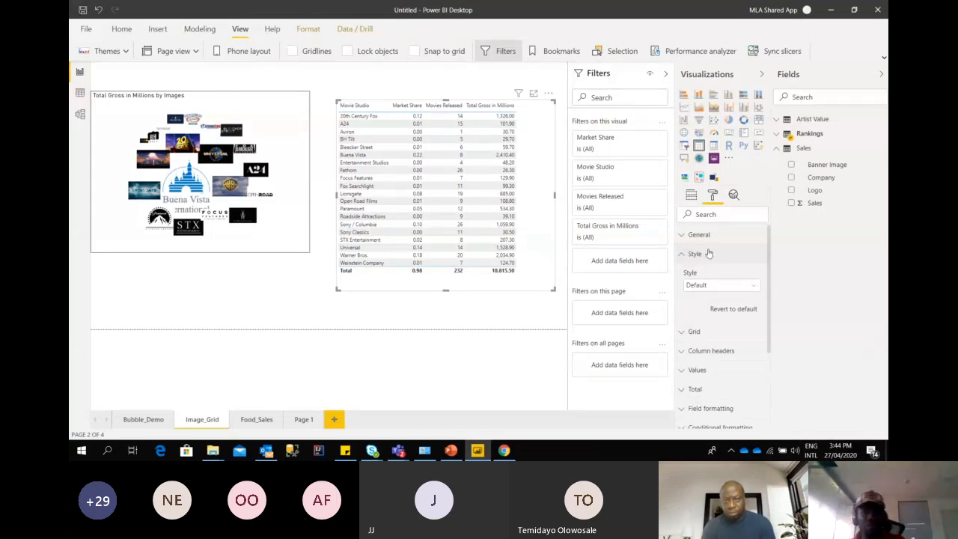
click(731, 288)
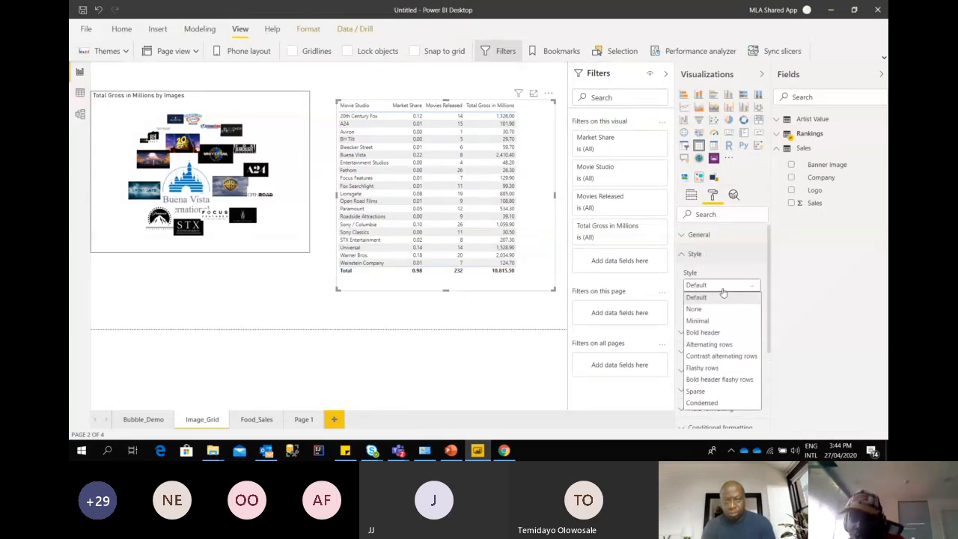
click(717, 369)
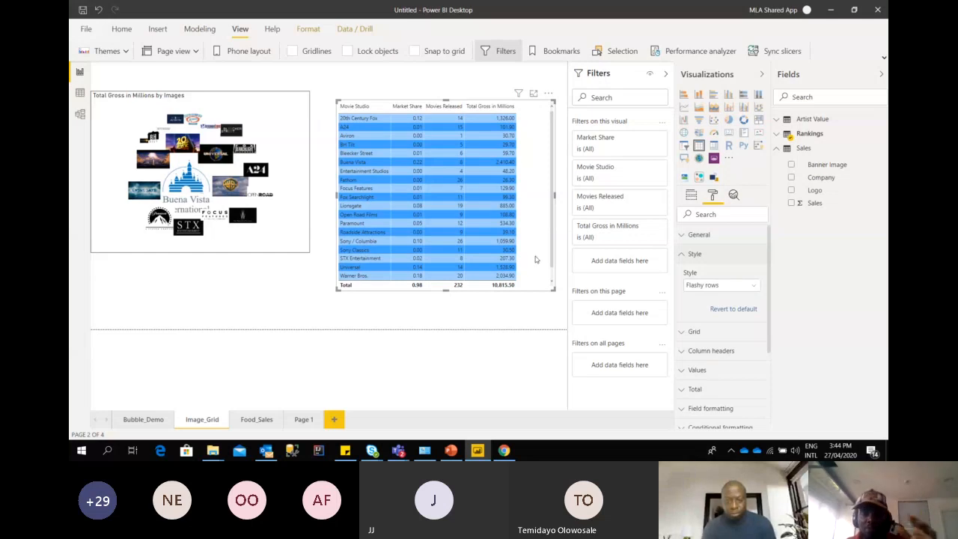
click(748, 287)
click(716, 392)
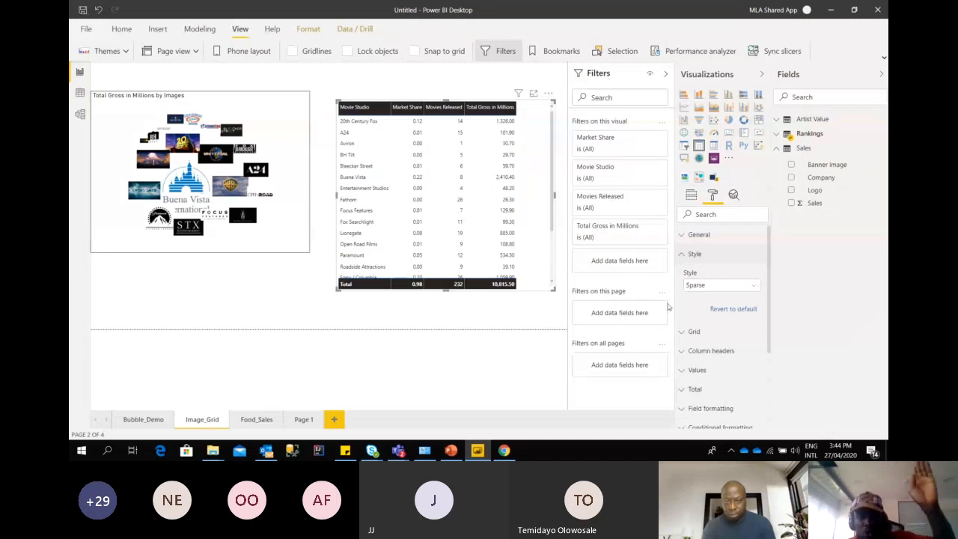
click(748, 286)
click(717, 344)
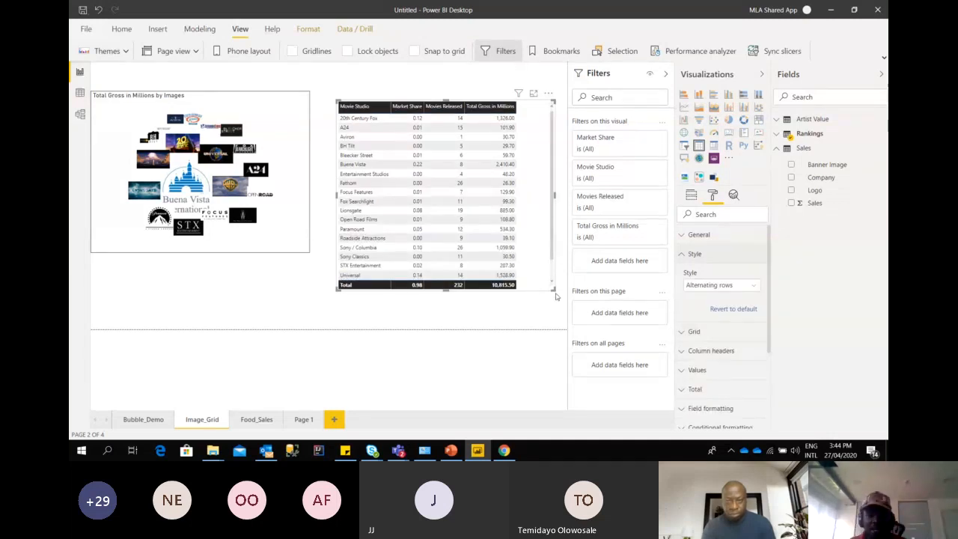
Make the movie studio table slightly narrower and taller, and set its style to Default
drag(553, 291, 539, 304)
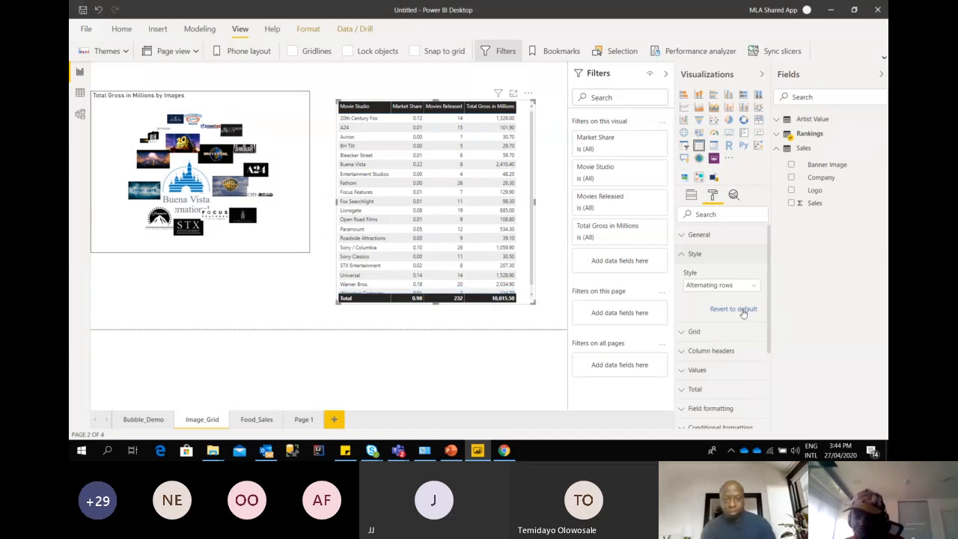
click(702, 287)
click(696, 296)
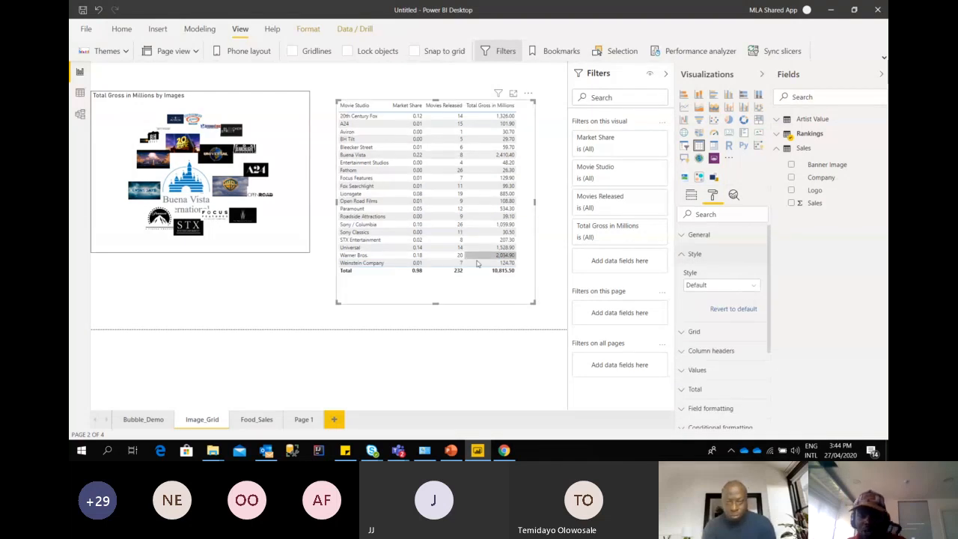
Open the movie studio table's conditional formatting for the Movie Studio field and review its background color settings without applying them
scroll(768, 288, down, 3)
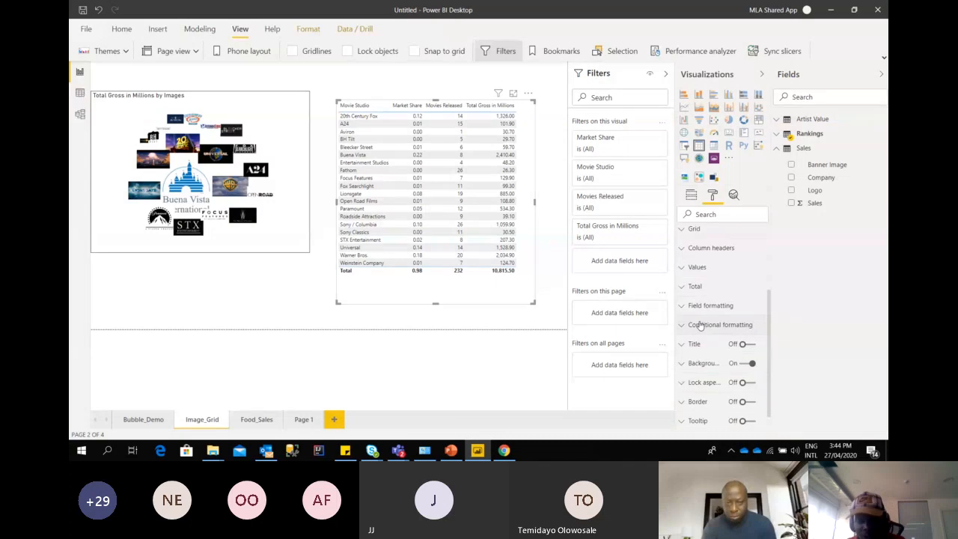
click(699, 324)
drag(768, 320, 767, 331)
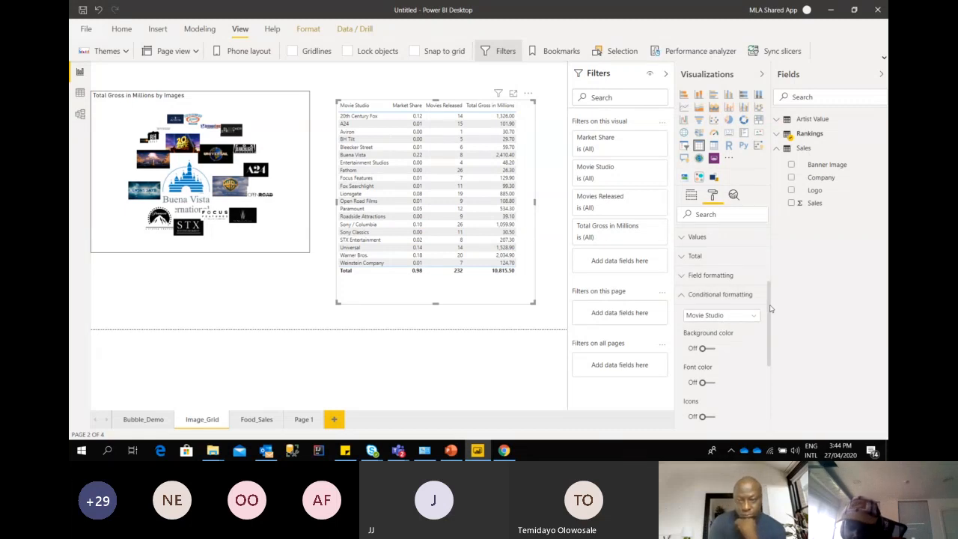
click(722, 318)
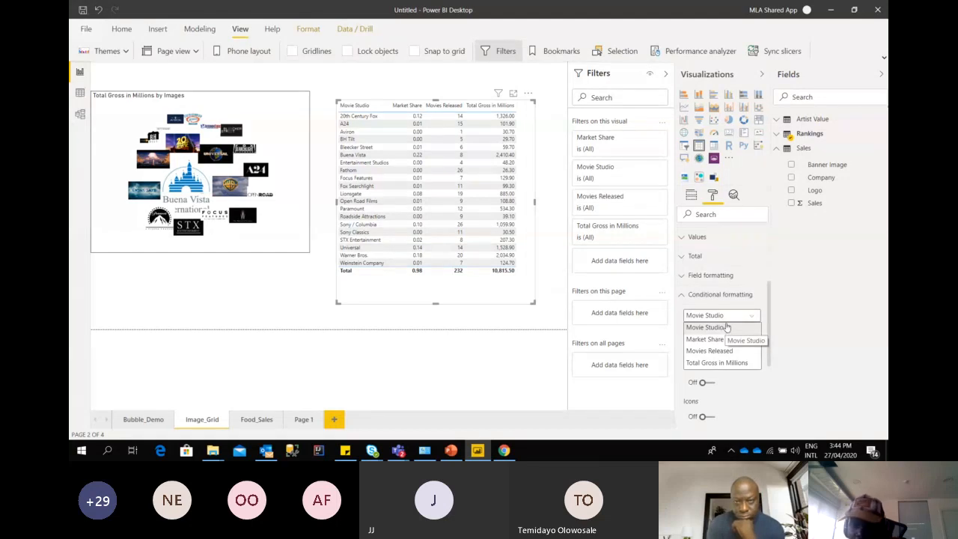
click(725, 327)
click(704, 348)
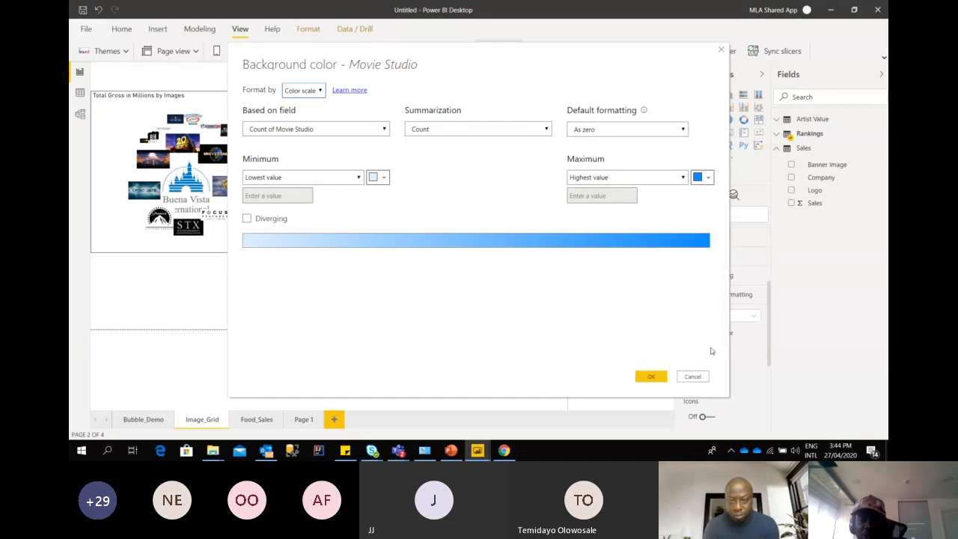
click(692, 376)
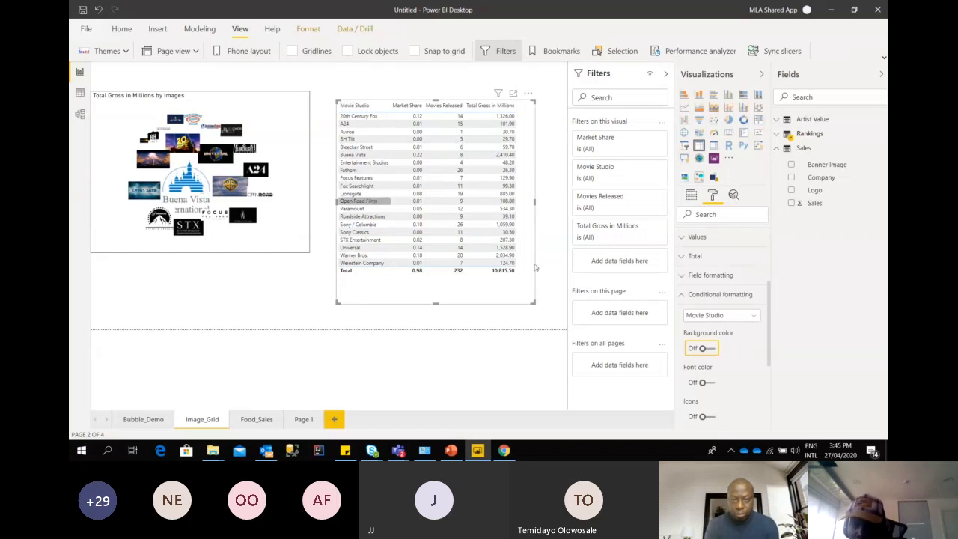
Apply a diverging background color scale to the Movie Studio column, based on the count of Movie Studio
click(703, 348)
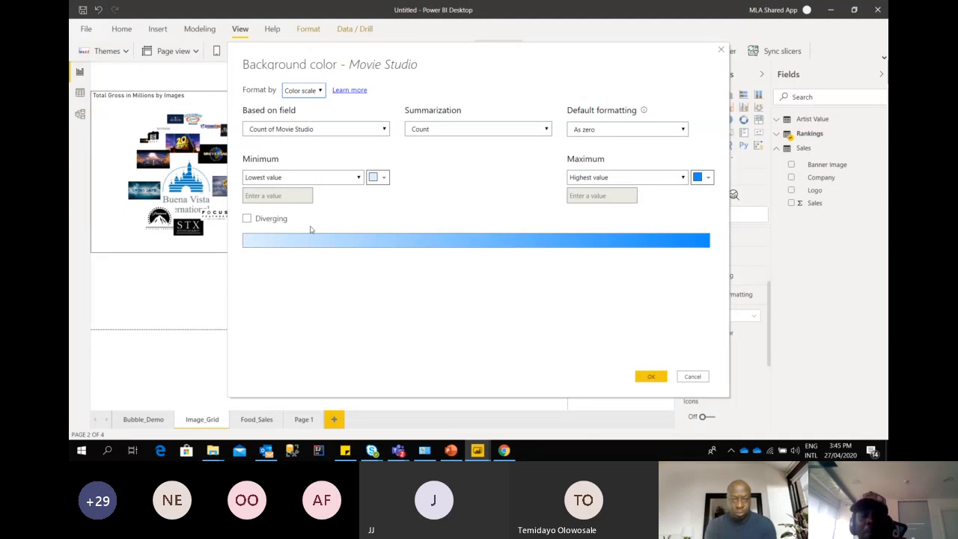
click(260, 220)
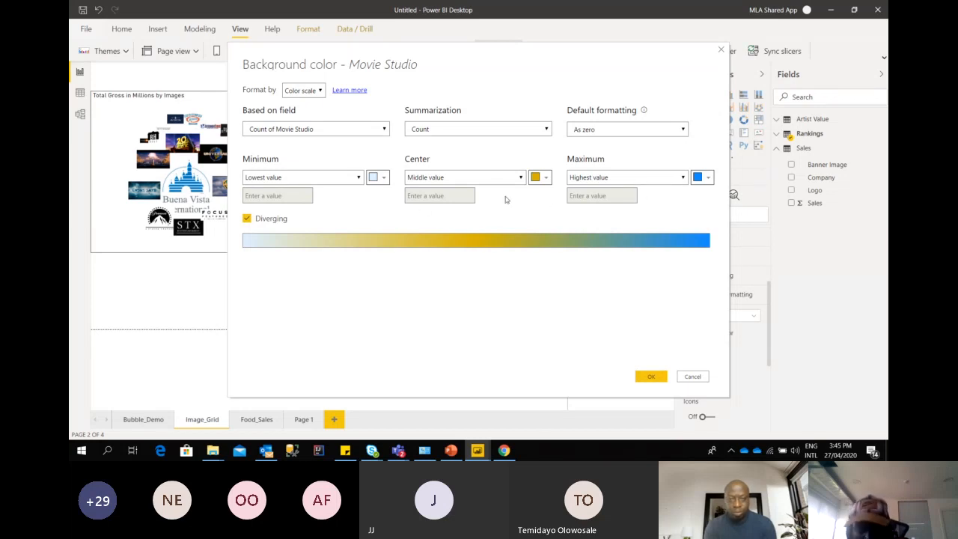
click(544, 178)
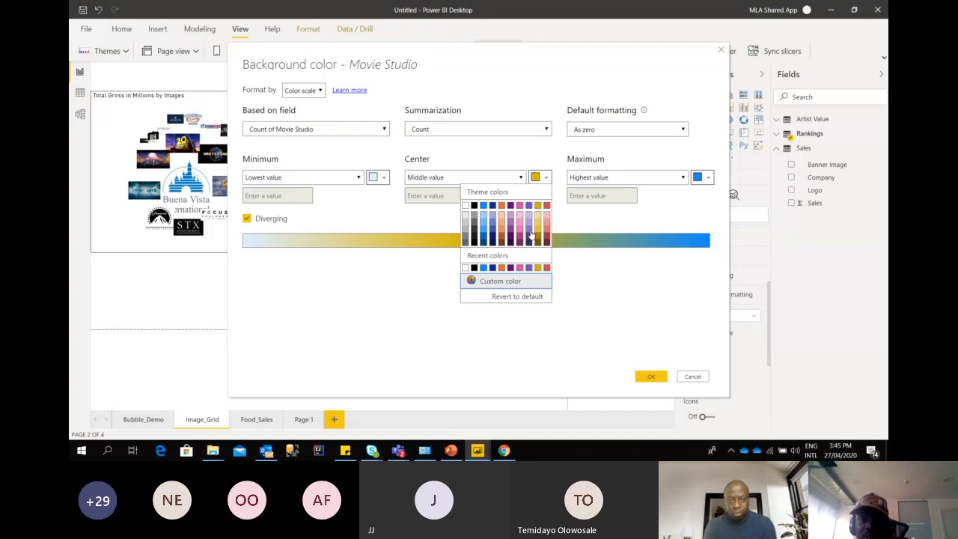
click(409, 269)
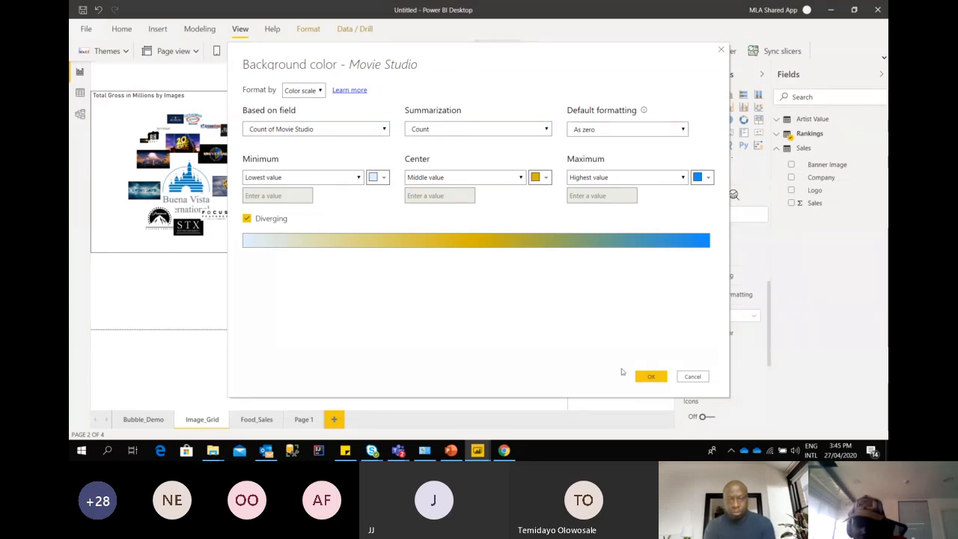
click(651, 380)
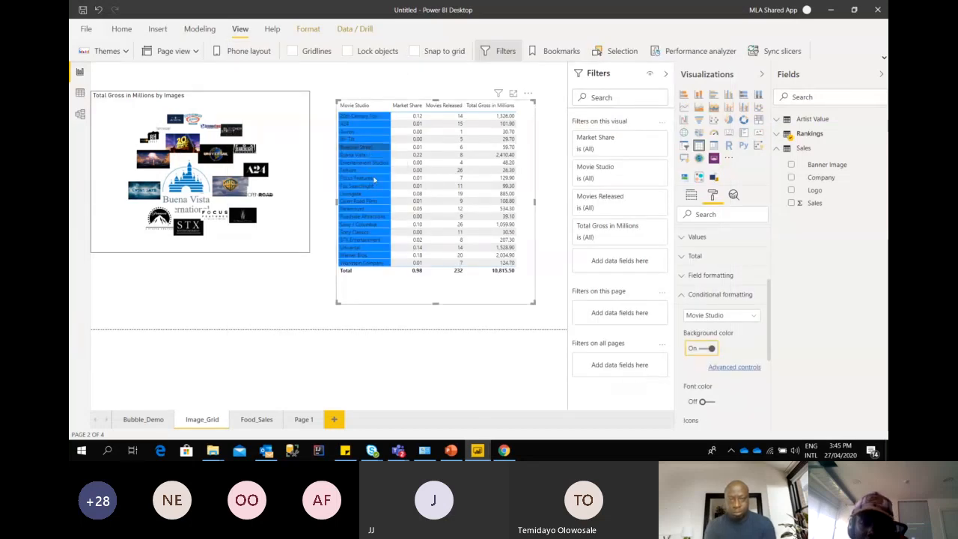
Cross-filter the table by the Buena Vista logo, clear that selection, and check the image grid's sort and filter options
click(186, 180)
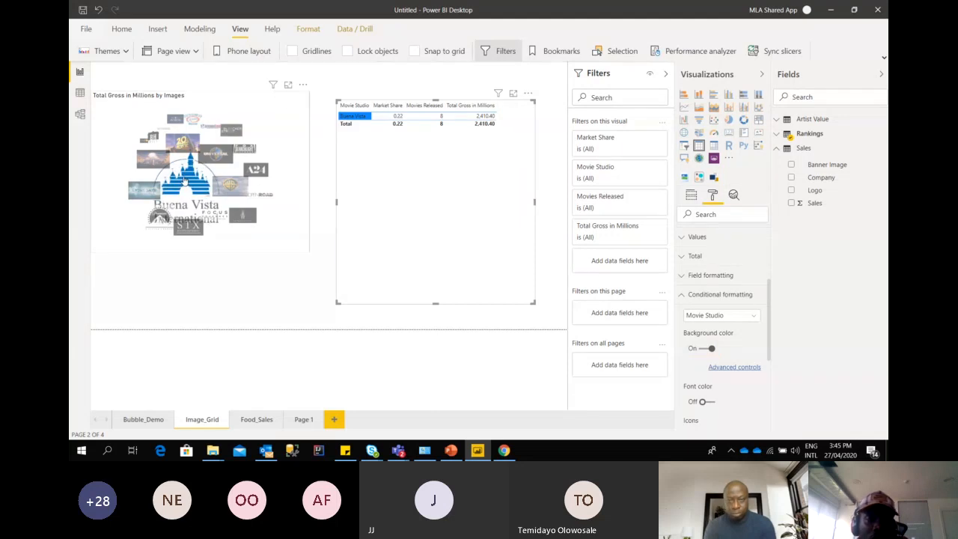
click(185, 179)
click(303, 85)
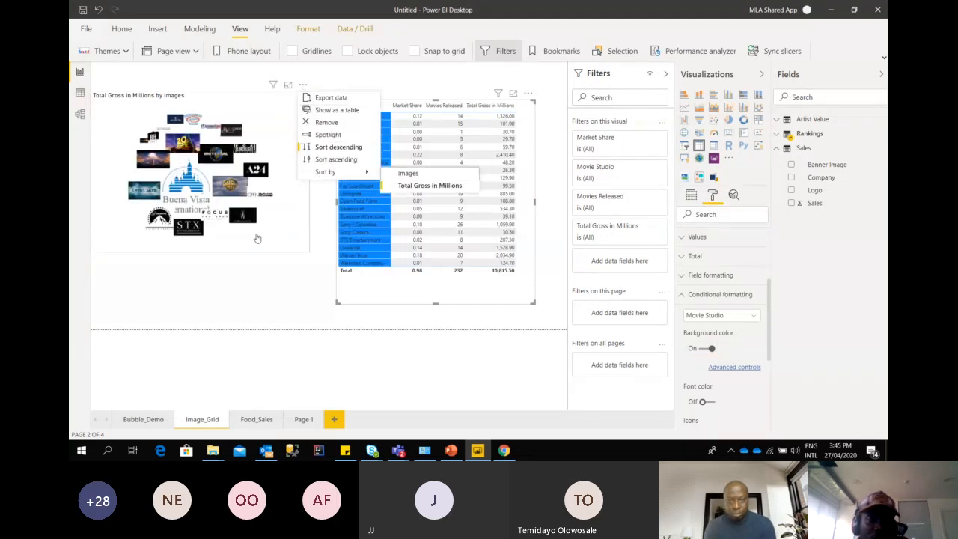
click(274, 85)
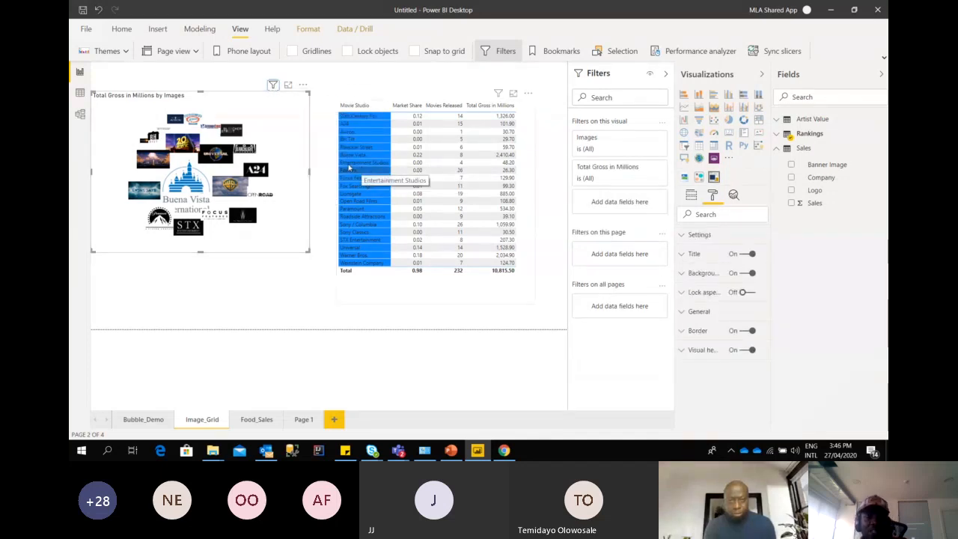
Reselect the movie studio table, return to its conditional formatting settings, and sort the rows by Movies Released
click(373, 107)
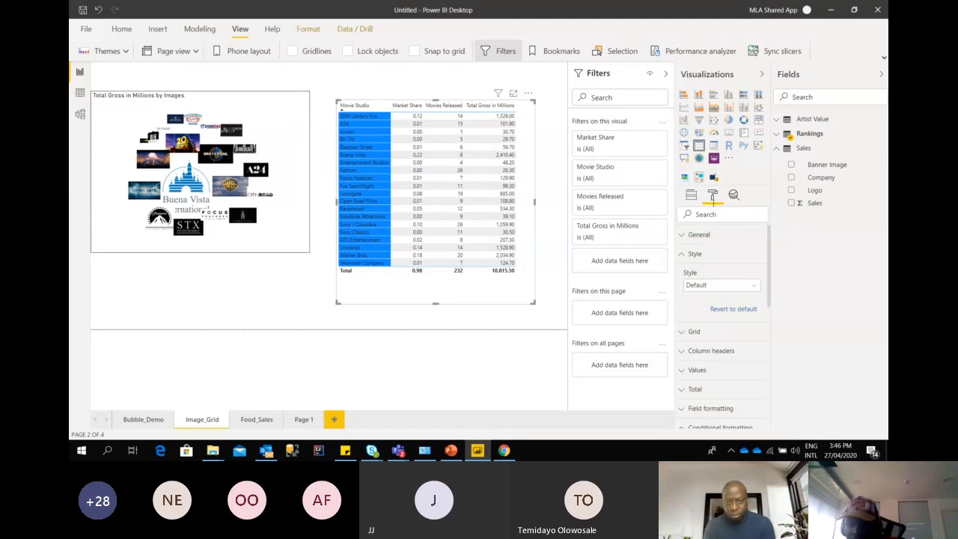
scroll(771, 249, down, 3)
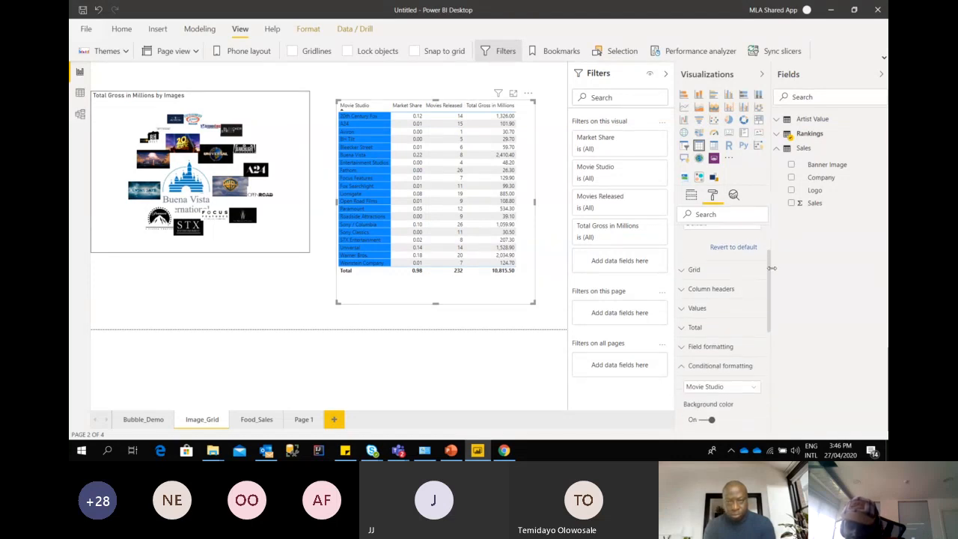
click(737, 334)
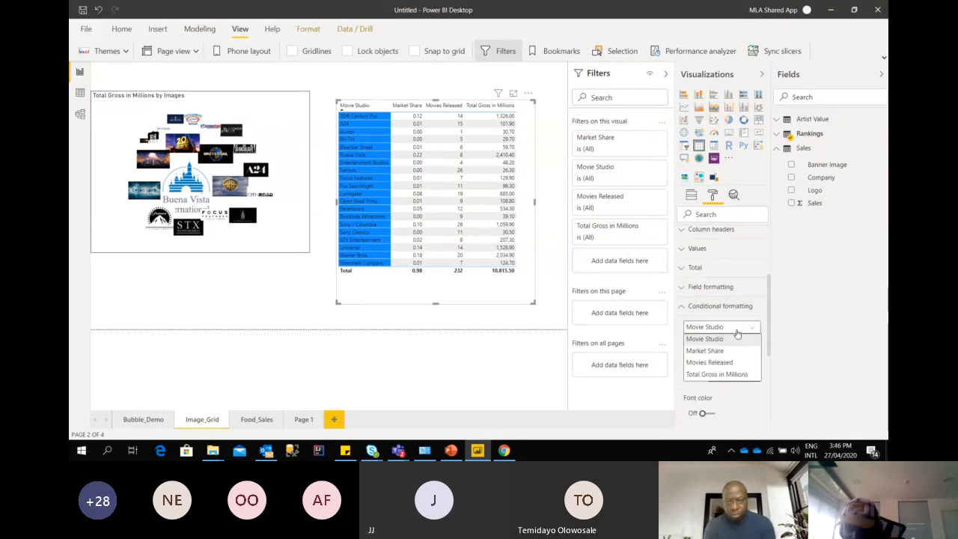
click(730, 350)
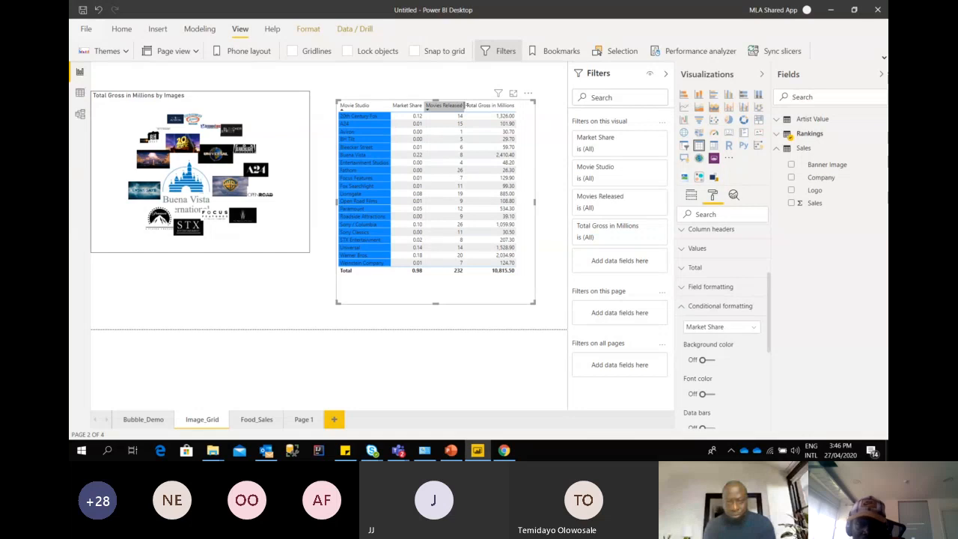
click(456, 107)
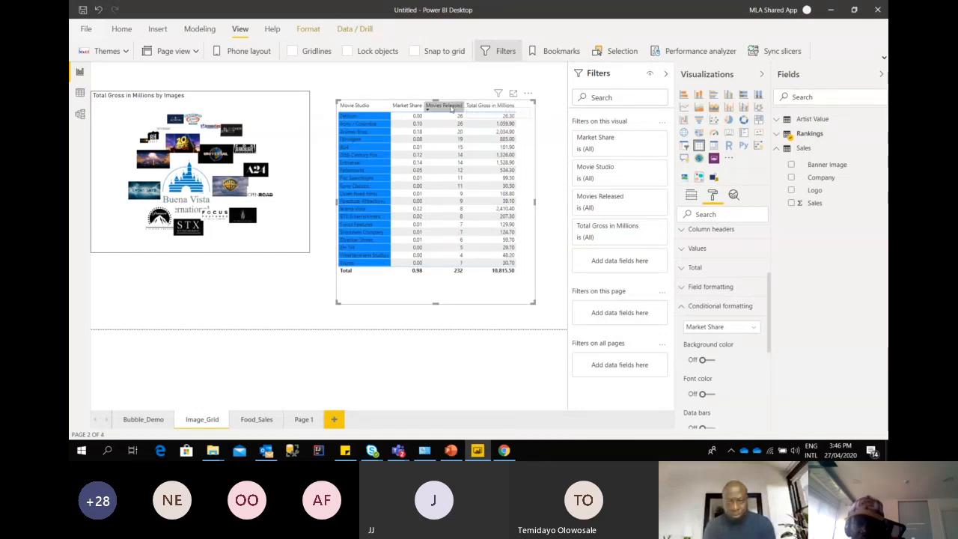
Apply a diverging background color scale to the Movies Released column, based on the sum of Movies Released
click(739, 327)
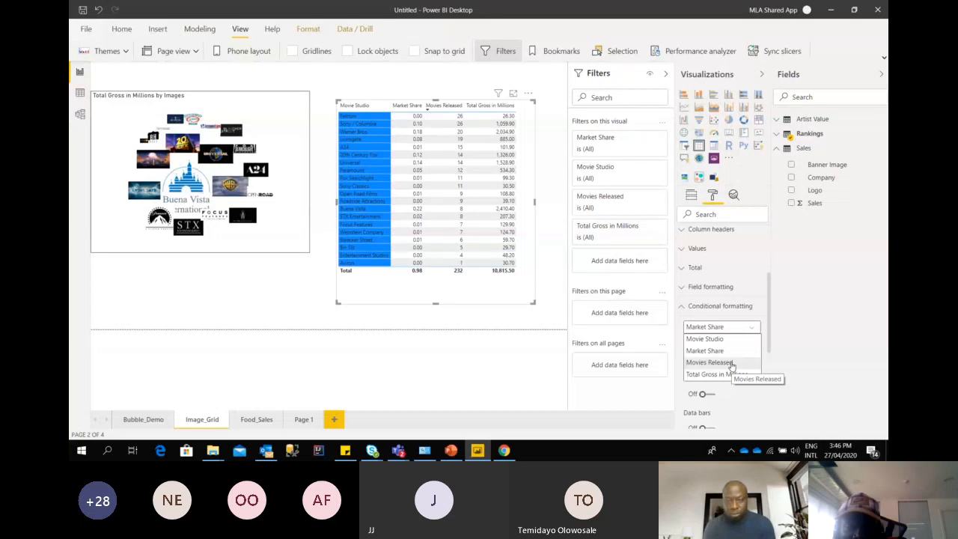
click(731, 363)
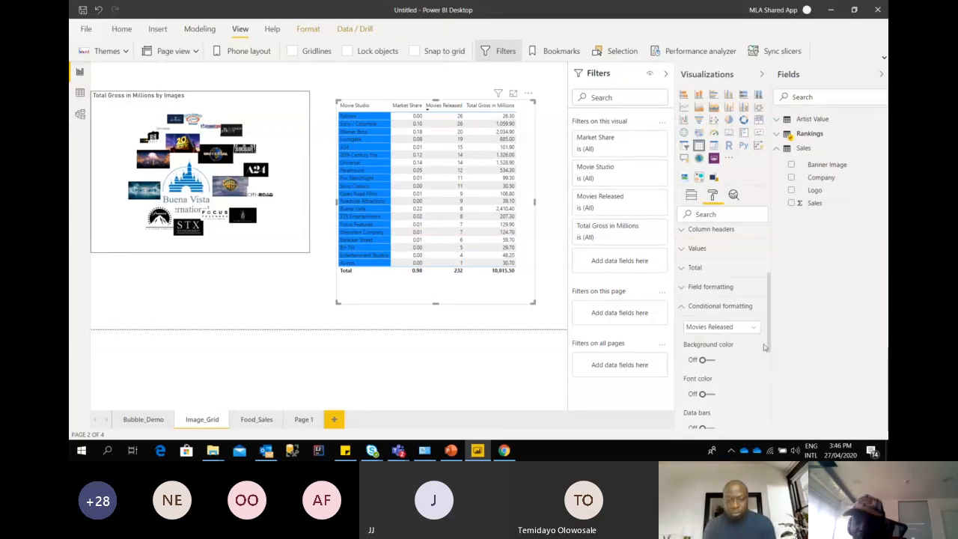
scroll(768, 334, down, 2)
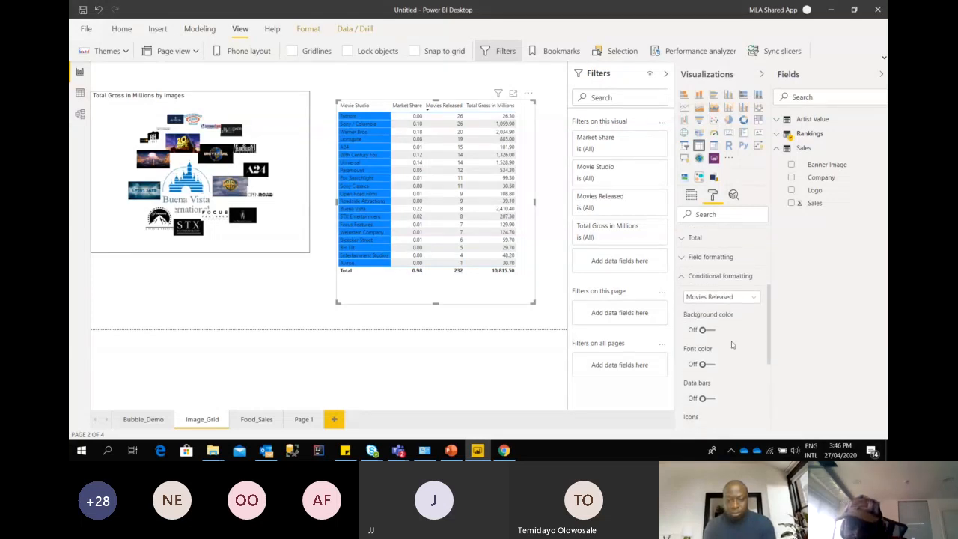
click(707, 331)
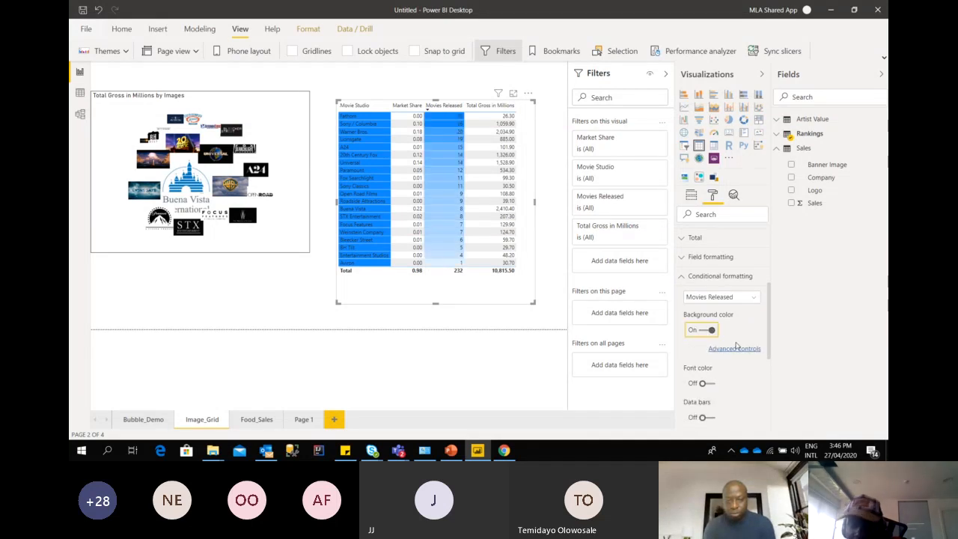
click(736, 348)
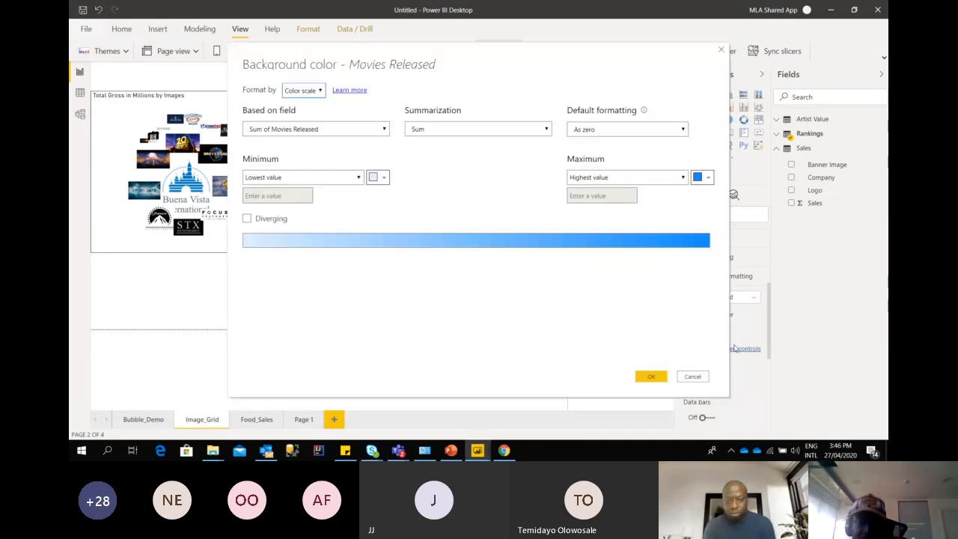
click(276, 219)
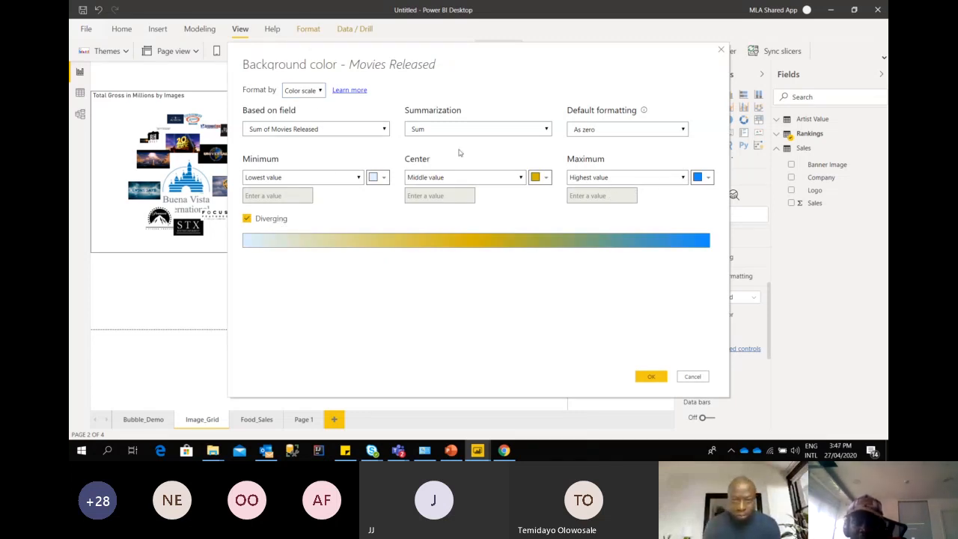
click(303, 90)
click(298, 97)
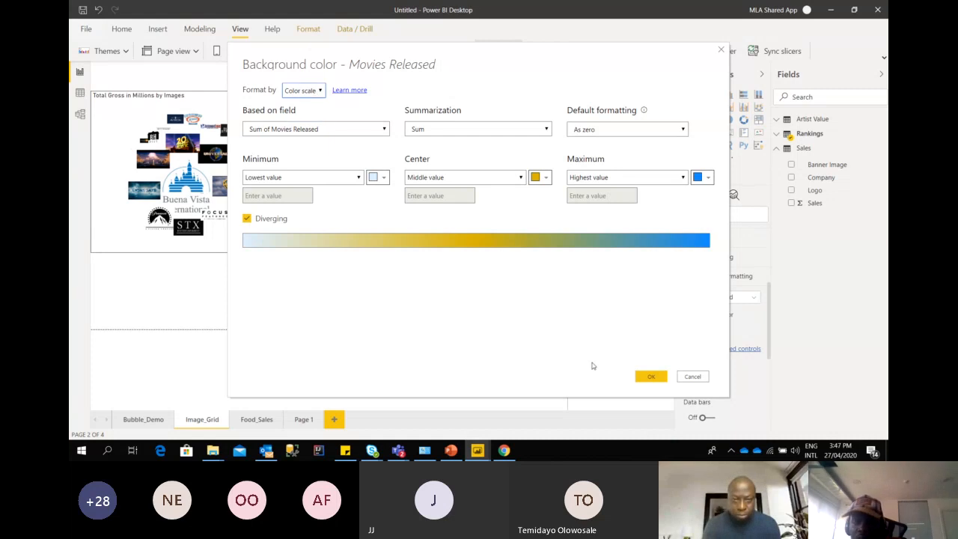
click(650, 375)
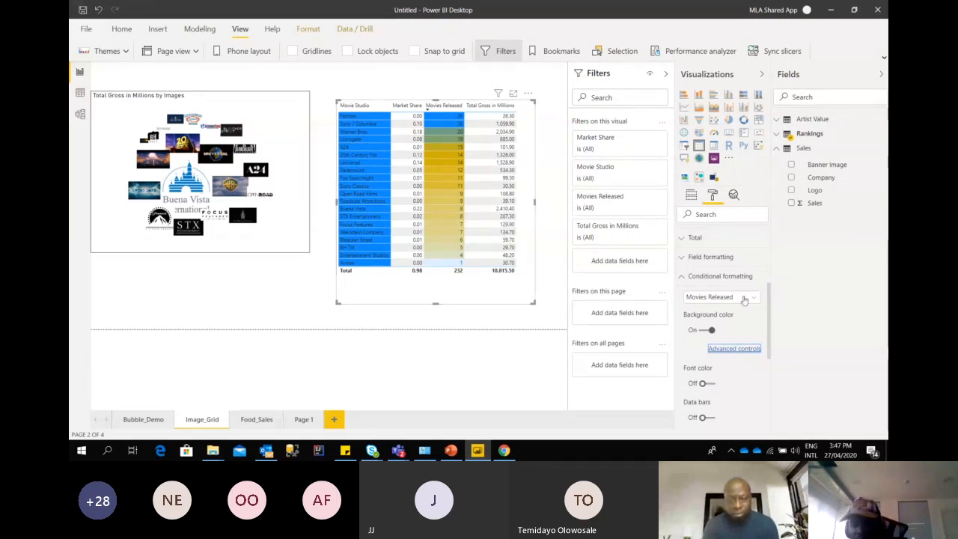
Sort the movie studio table by Total Gross in Millions and turn on data bars for that column
click(493, 106)
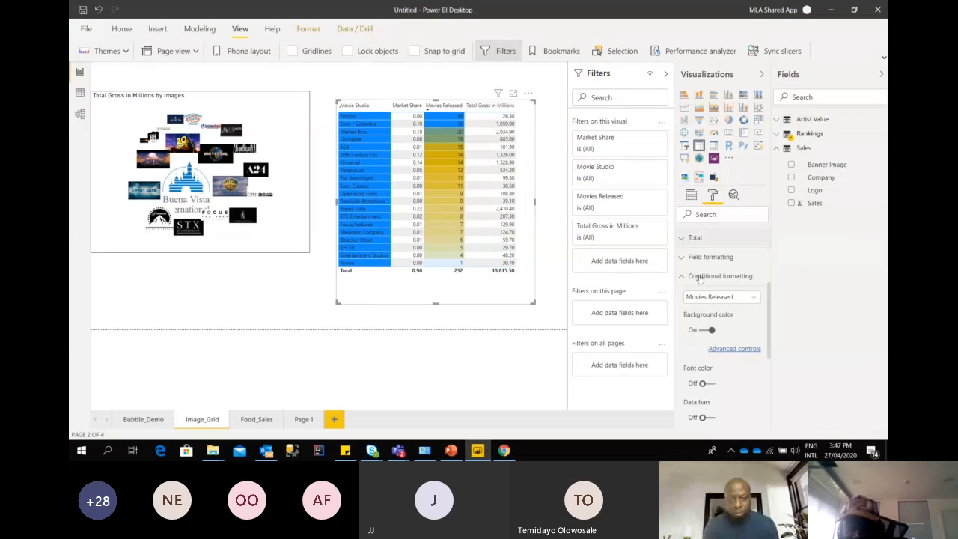
click(754, 299)
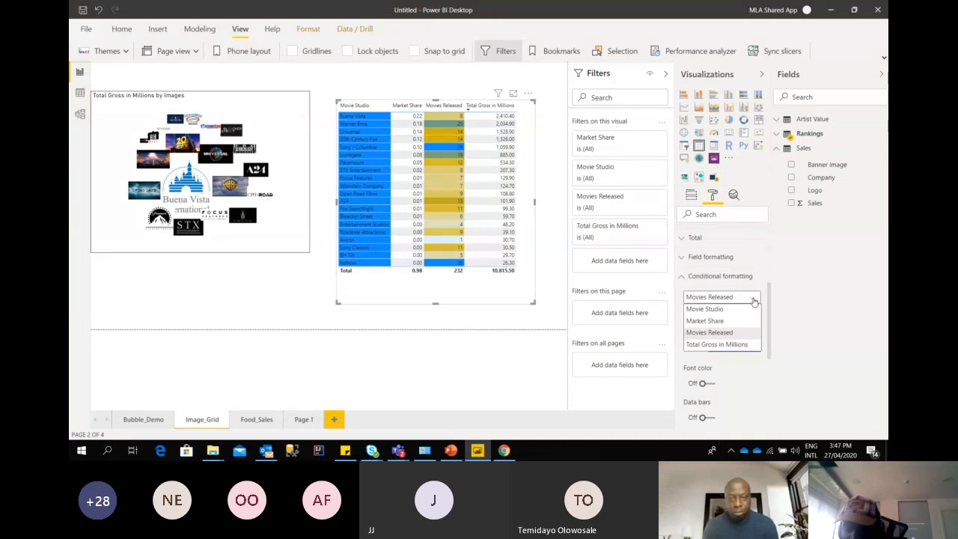
click(724, 344)
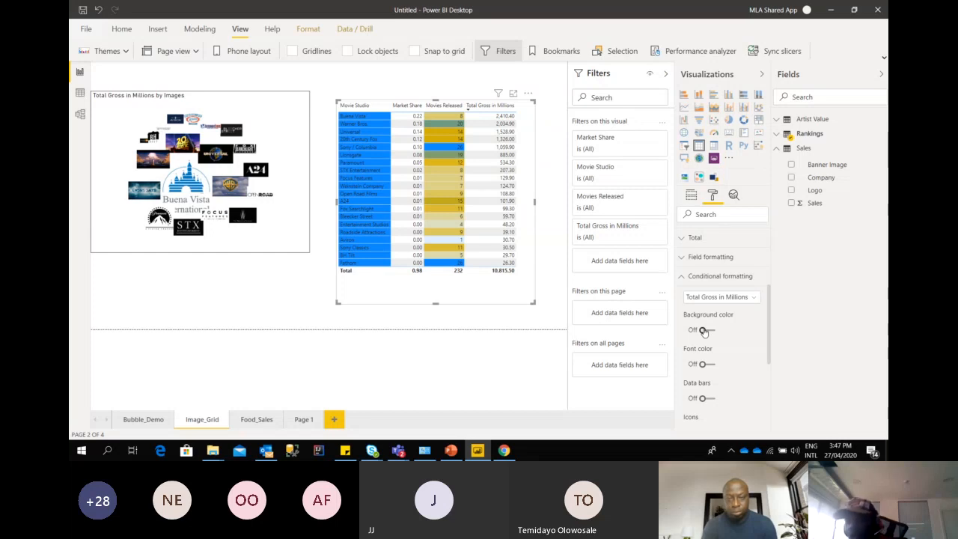
click(706, 399)
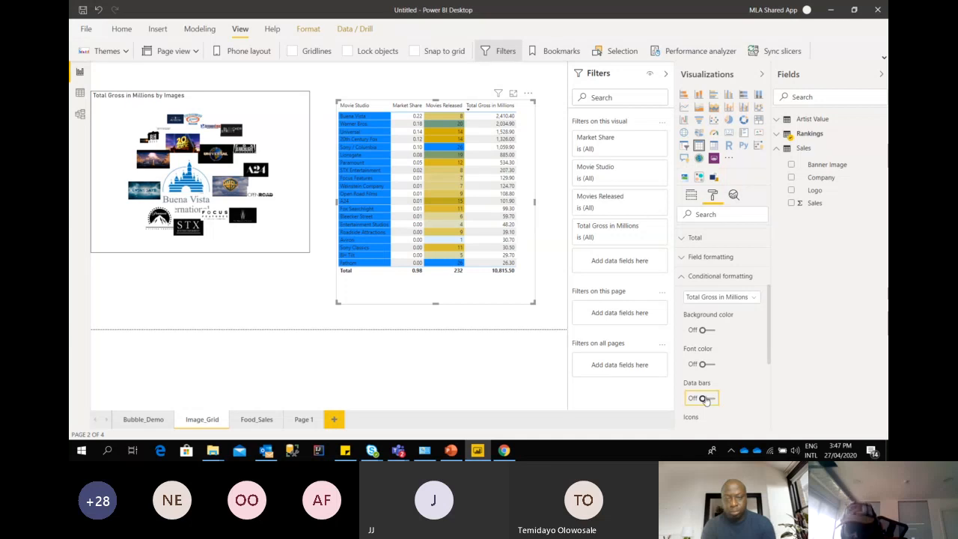
Try the Show bar only option in the data bar settings for Total Gross in Millions, and cancel the change
click(723, 416)
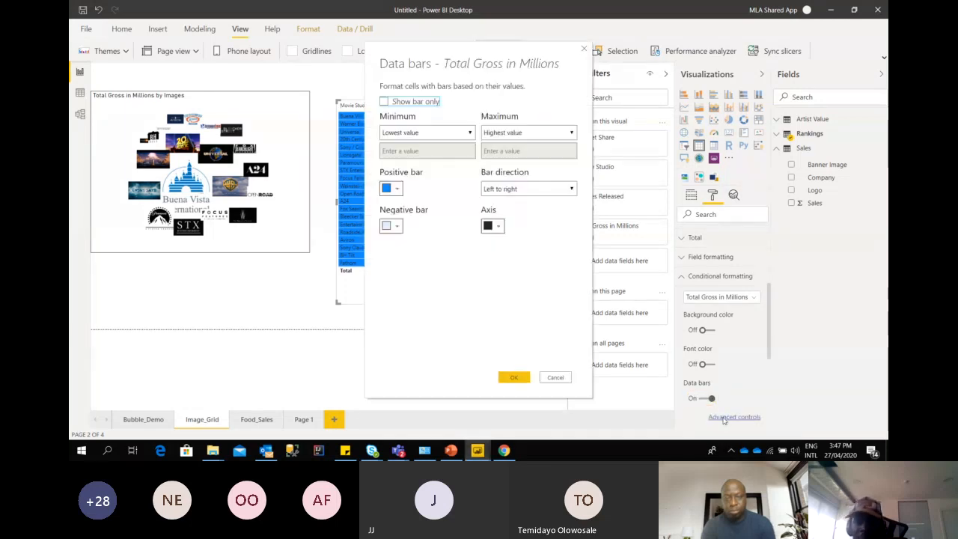
click(436, 131)
click(436, 131)
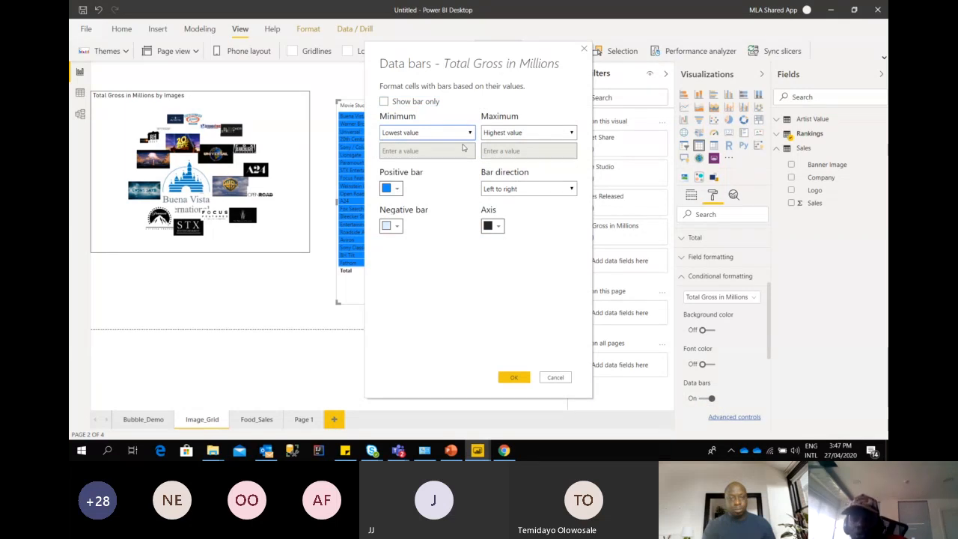
click(411, 102)
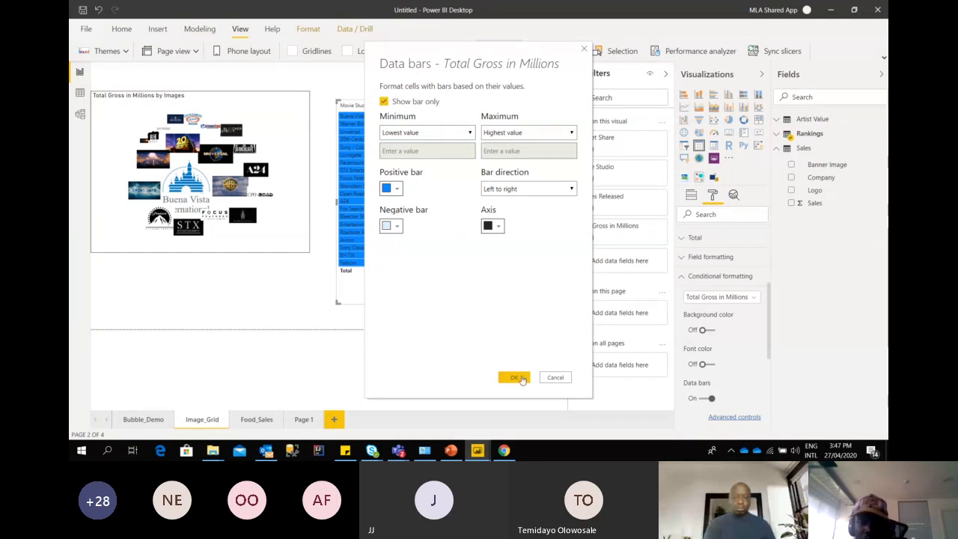
click(557, 380)
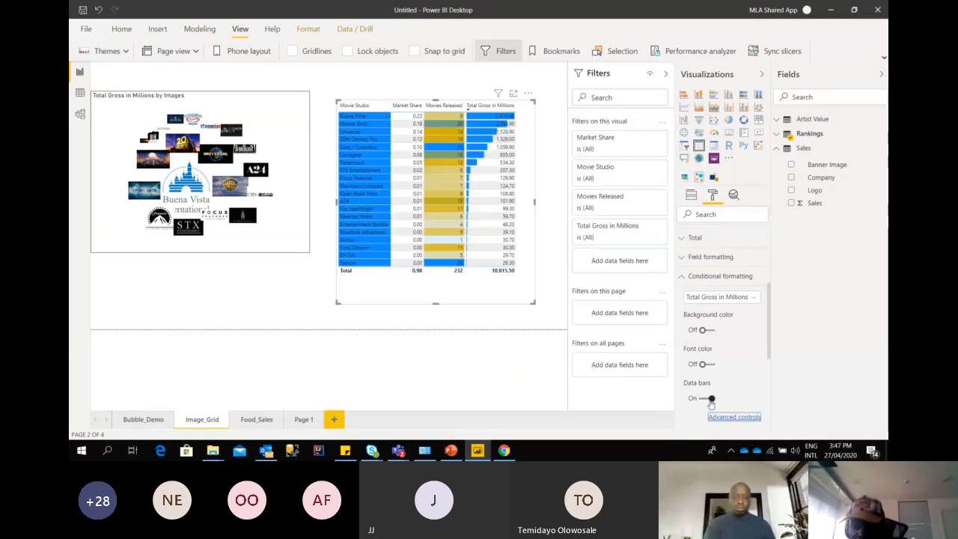
Turn on font color conditional formatting for the Total Gross in Millions column
click(707, 364)
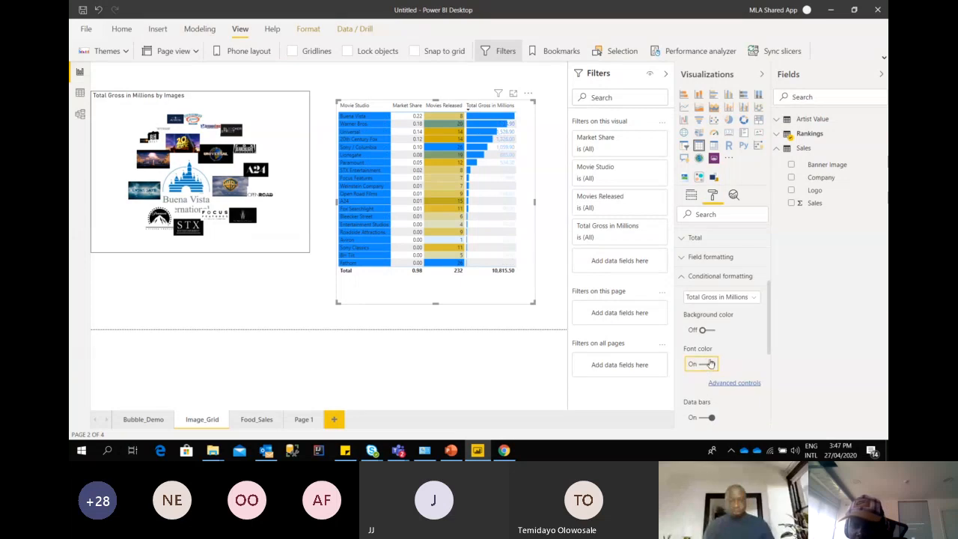
Switch the Total Gross in Millions column from data bars and font color to background color conditional formatting
click(711, 418)
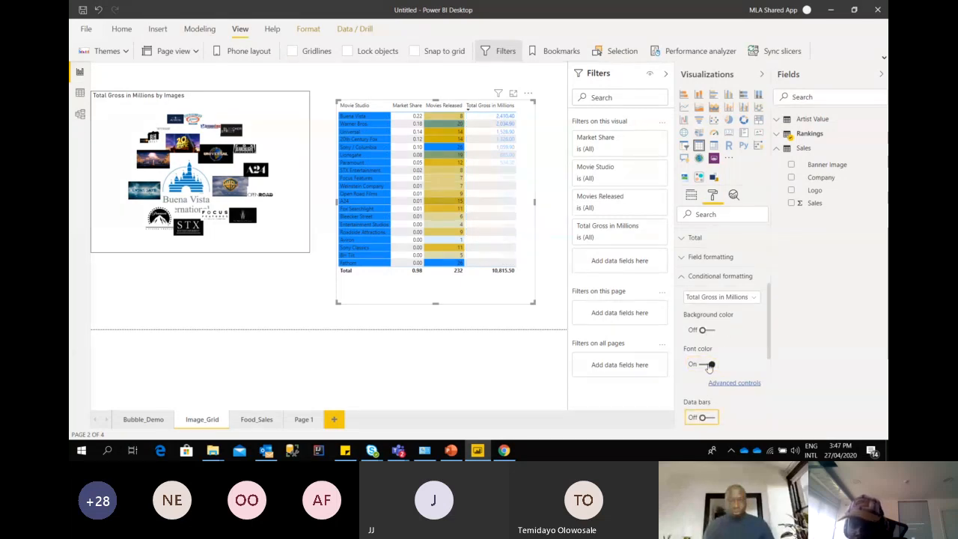
click(707, 330)
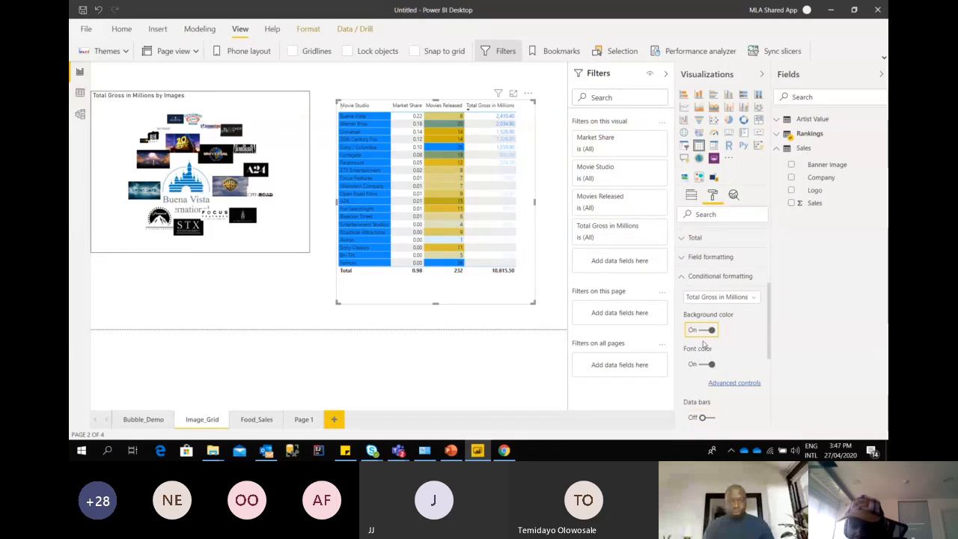
click(706, 383)
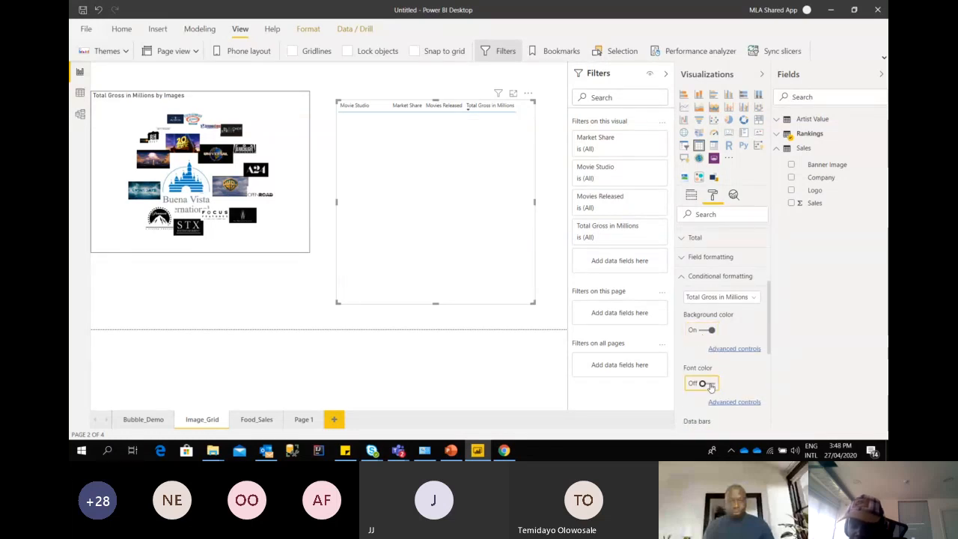
Format the Total Gross in Millions background color by rules, based on the sum of Total Gross in Millions from Rankings
click(730, 349)
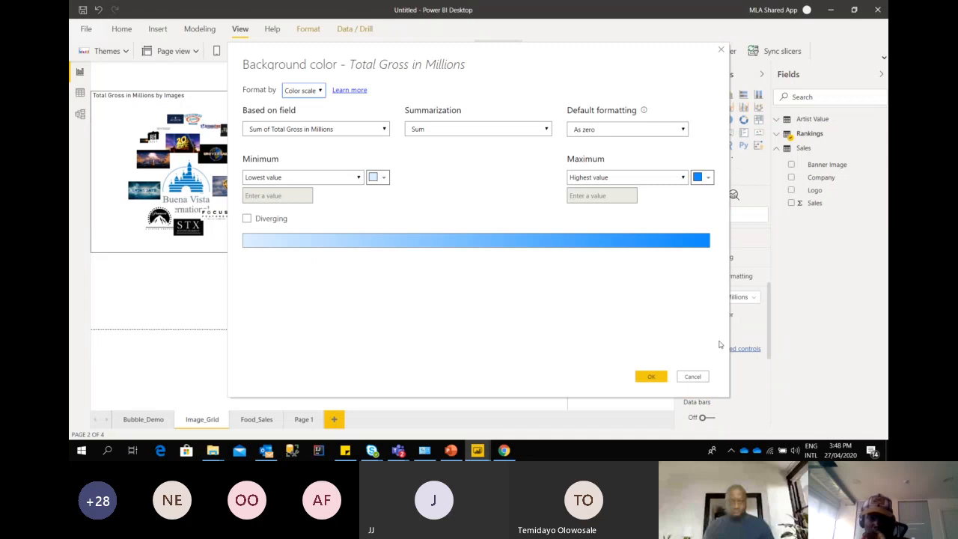
click(287, 93)
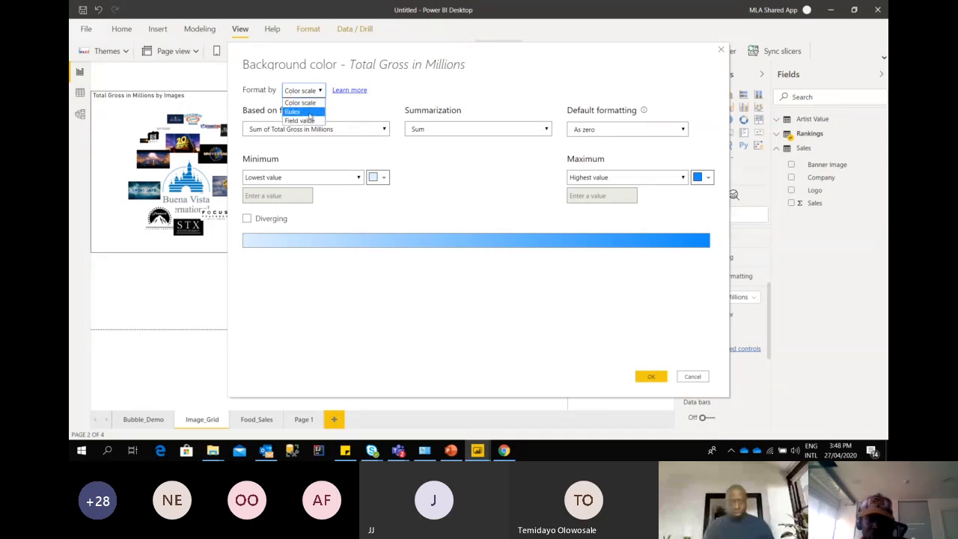
click(309, 112)
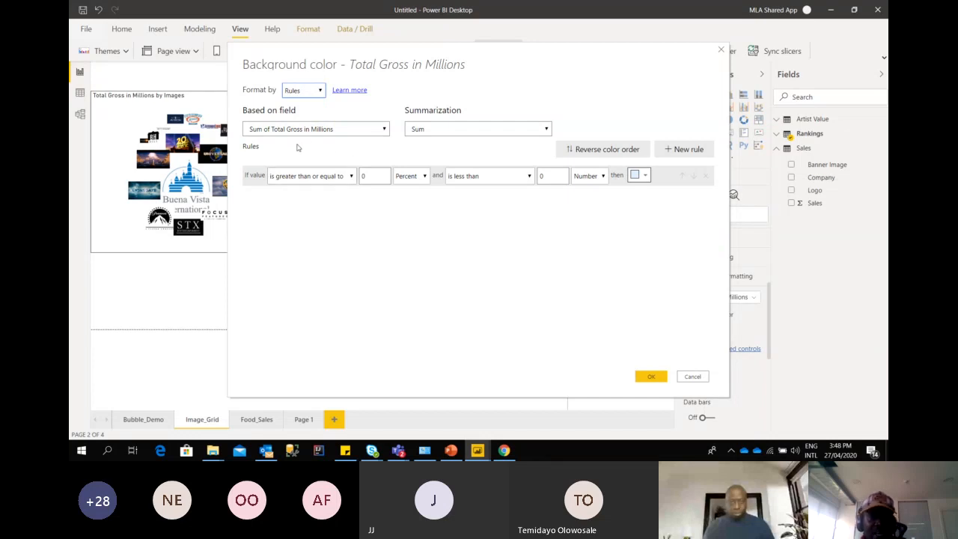
click(325, 132)
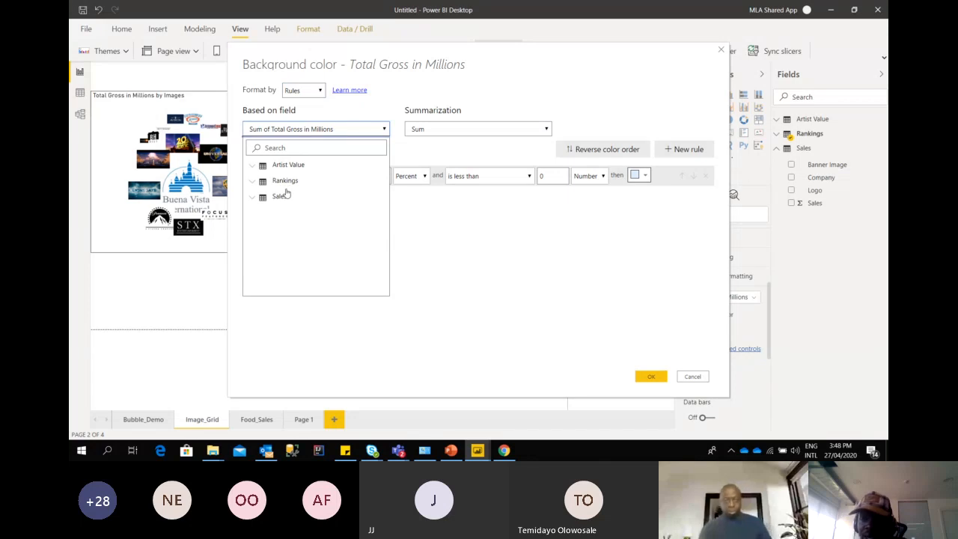
click(258, 181)
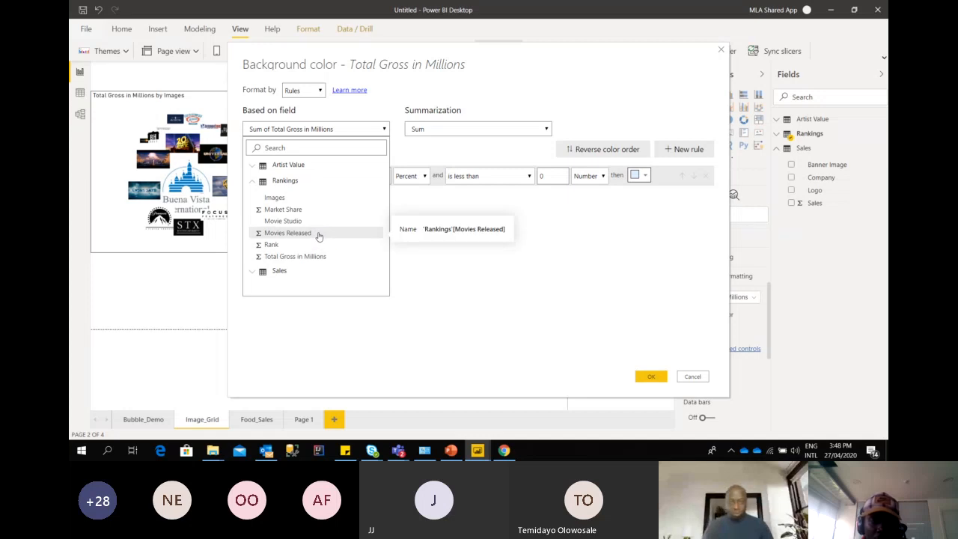
click(305, 257)
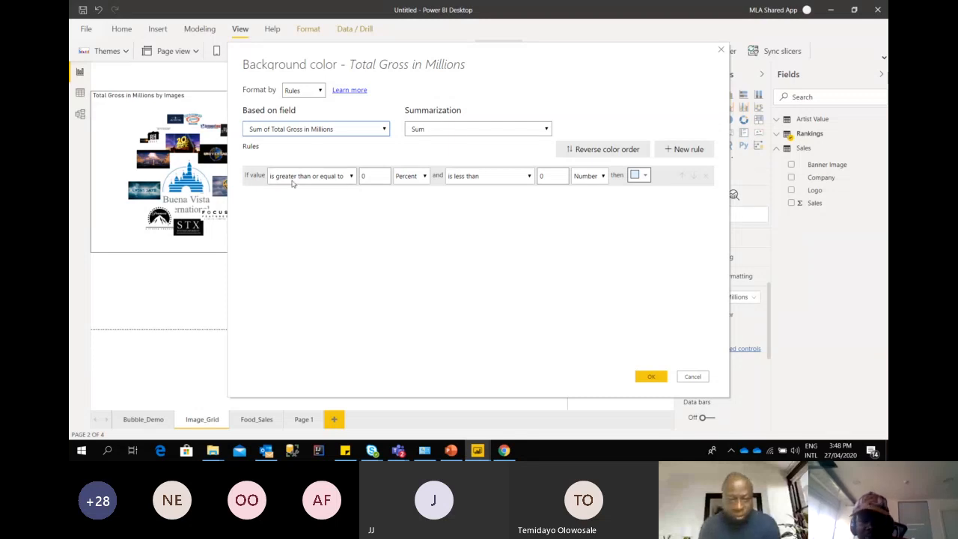
Set the rule's lower bound to greater than or equal to 2000, evaluated as a number
click(338, 178)
click(337, 199)
click(380, 178)
drag(376, 178, 353, 182)
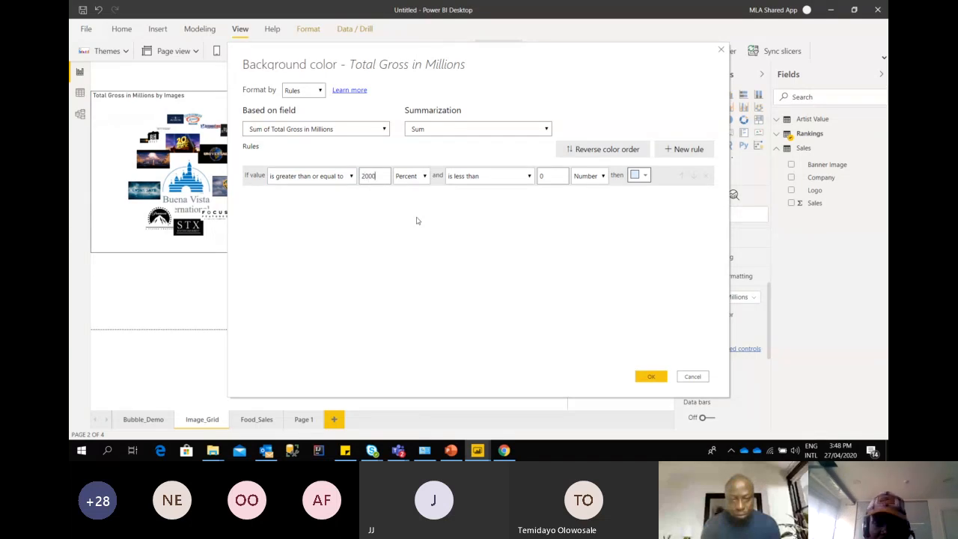
click(421, 173)
click(411, 190)
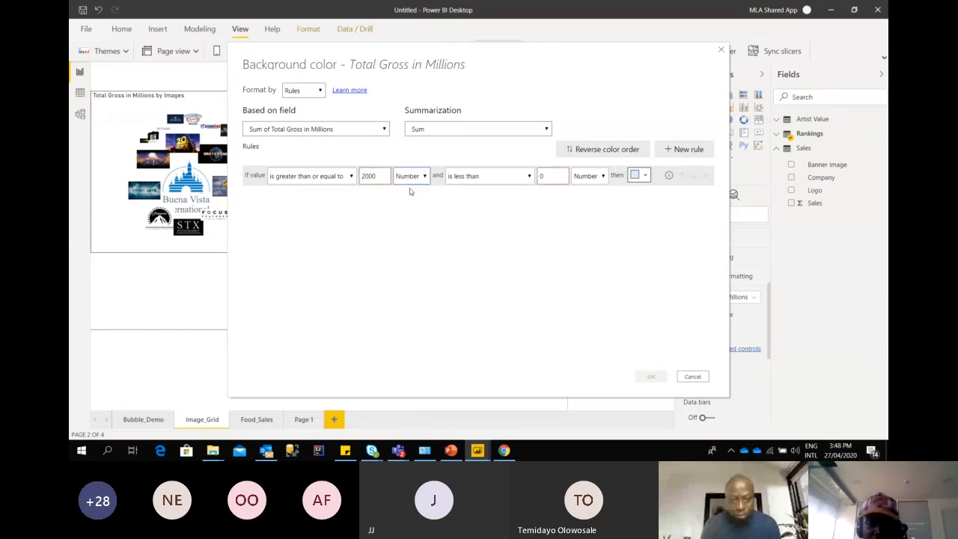
Set the rule's upper bound to less than or equal to 10000 and its color to dark red
click(488, 177)
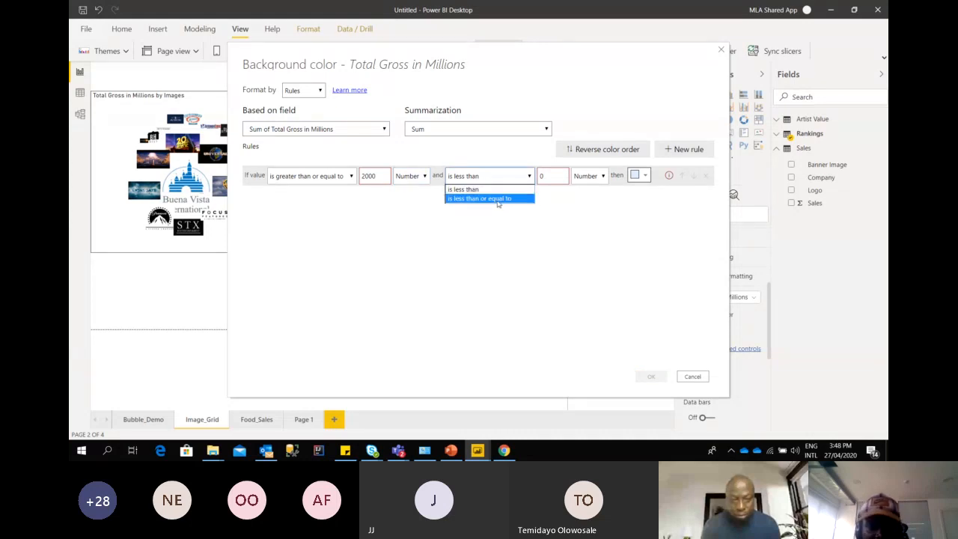
click(498, 199)
key(Tab)
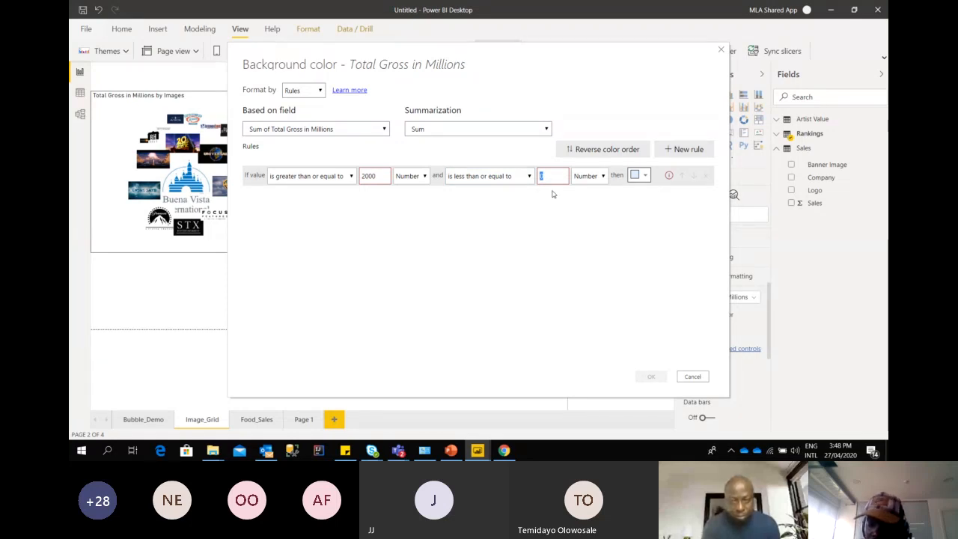
text(10000)
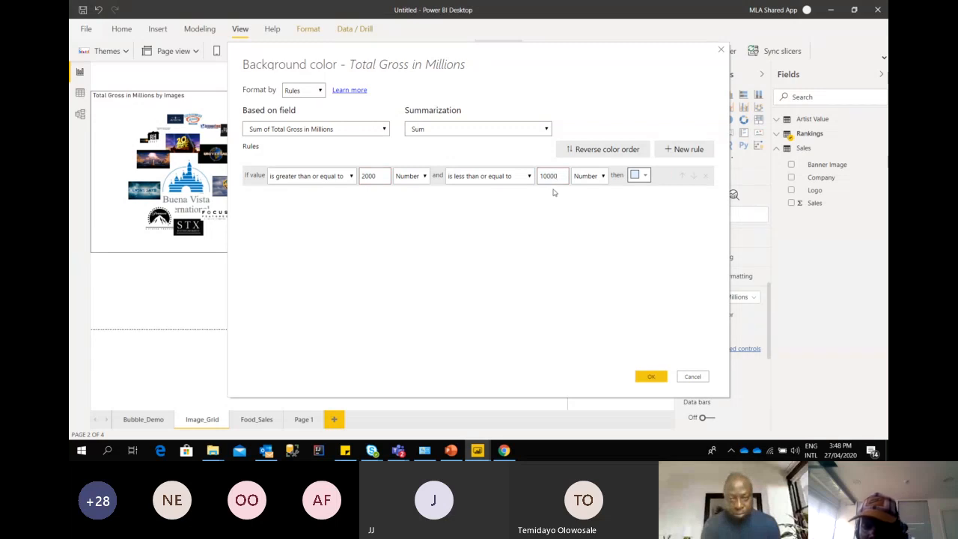
click(642, 176)
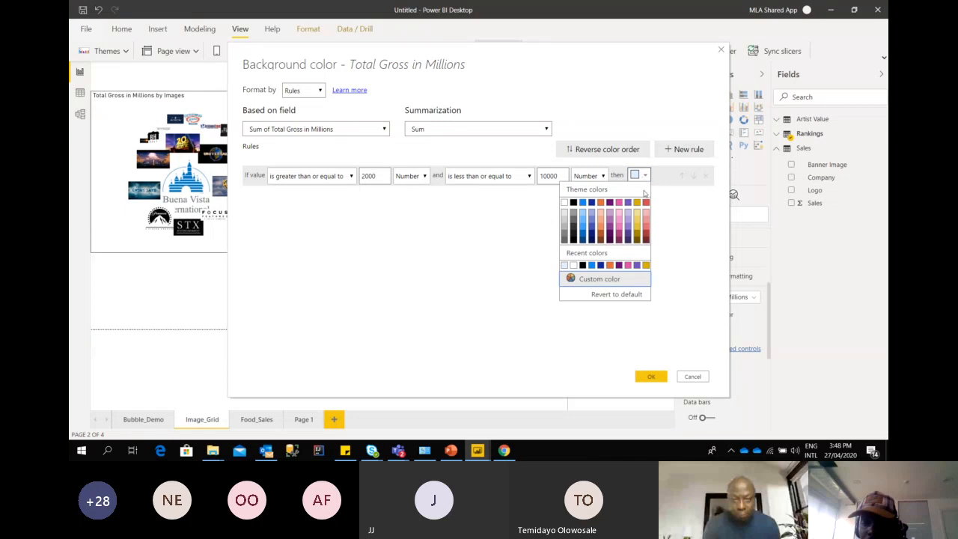
click(645, 240)
click(689, 149)
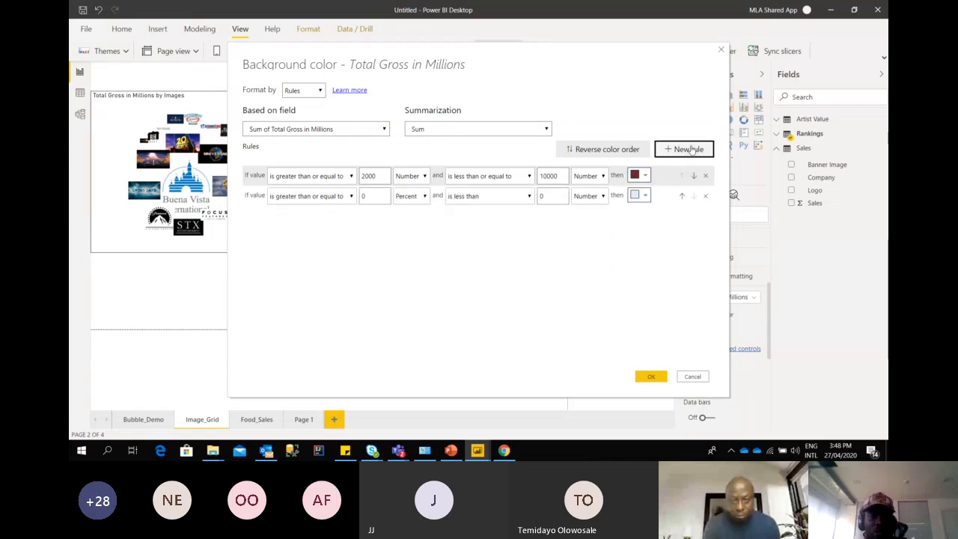
click(687, 150)
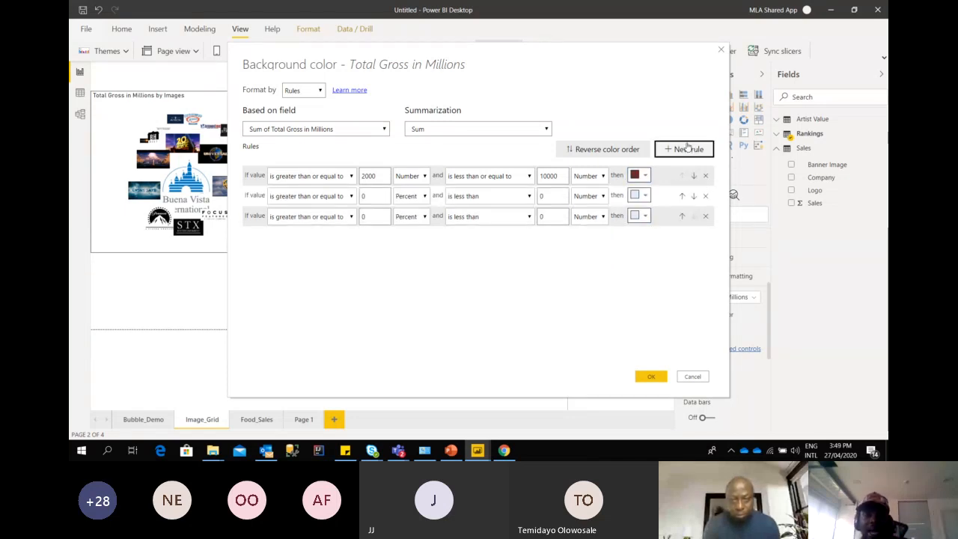
click(705, 216)
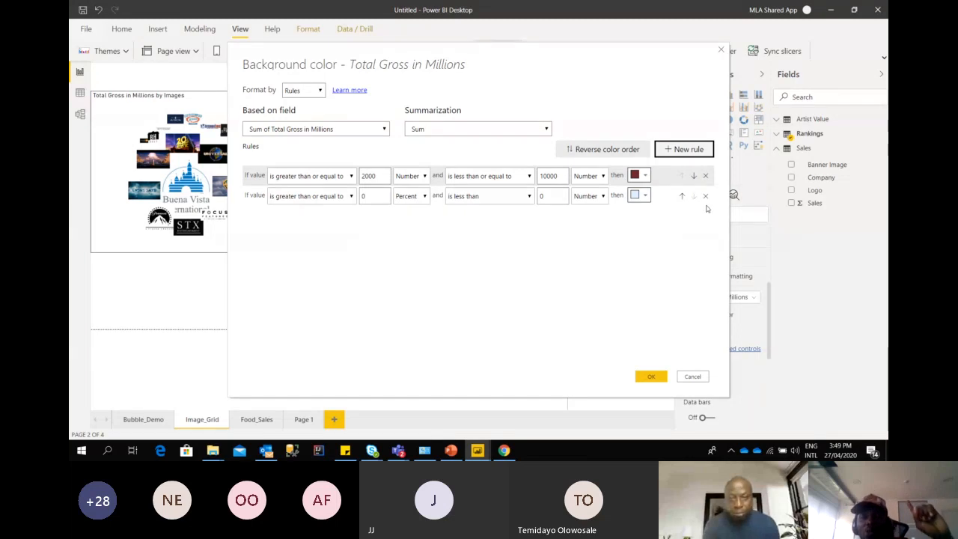
click(704, 196)
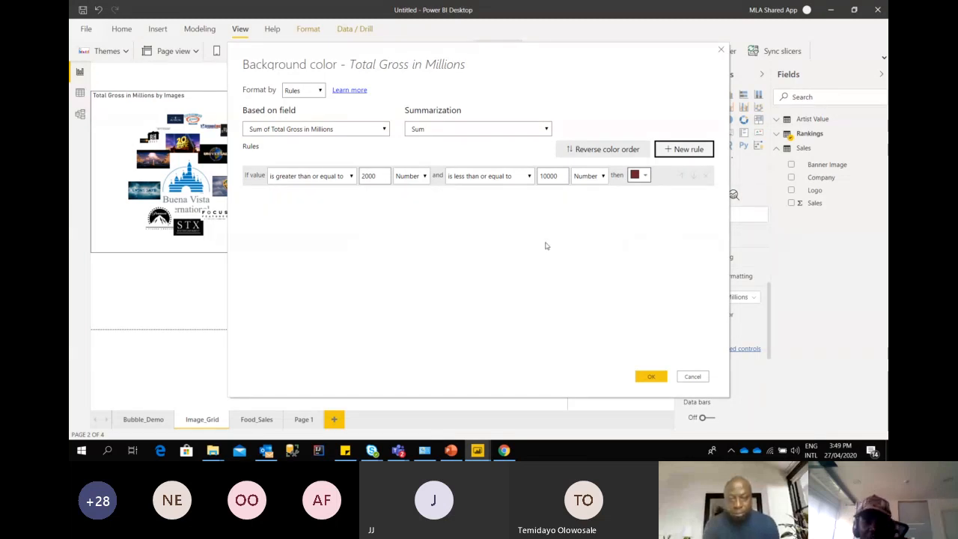
Apply the background color rule to the Total Gross in Millions column
click(650, 376)
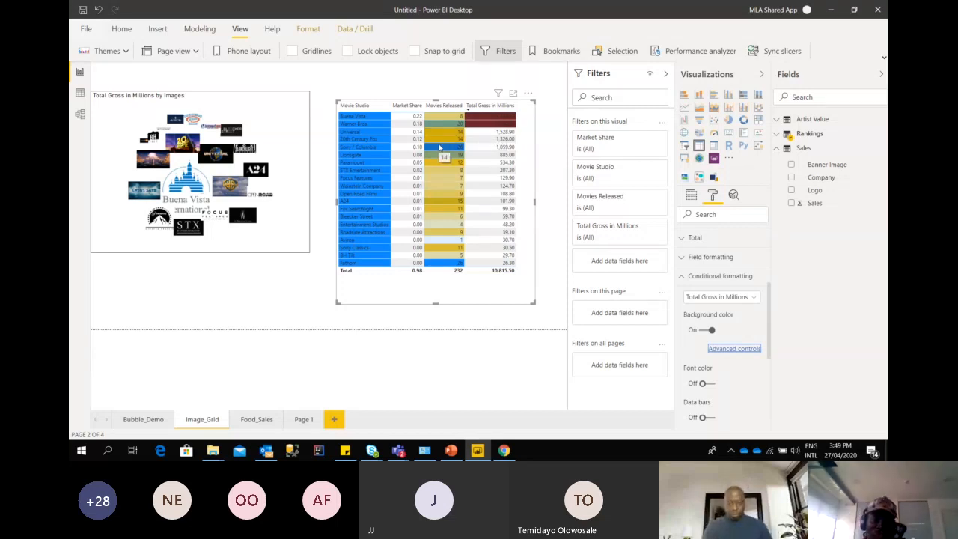
Rename the blank report page Page 1 as Forecasting
click(302, 421)
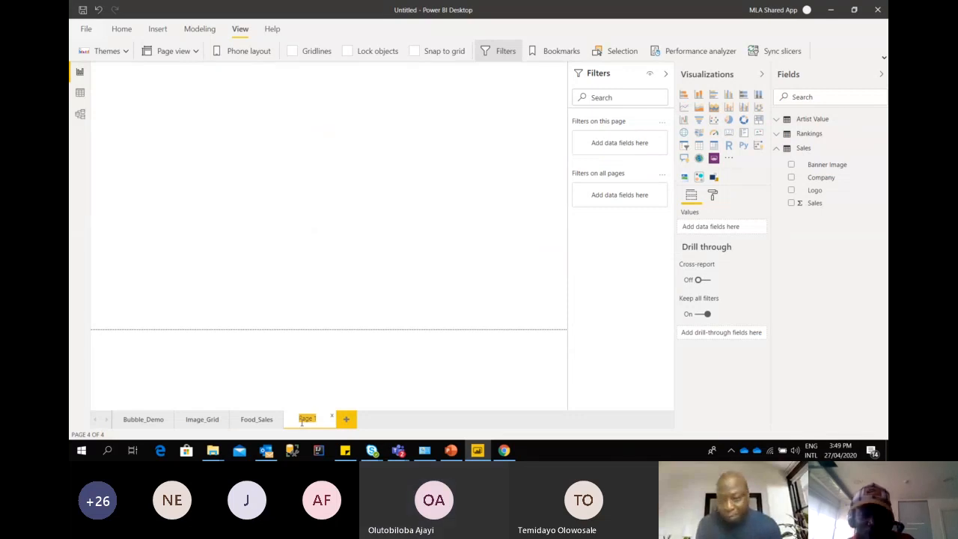
text(Data)
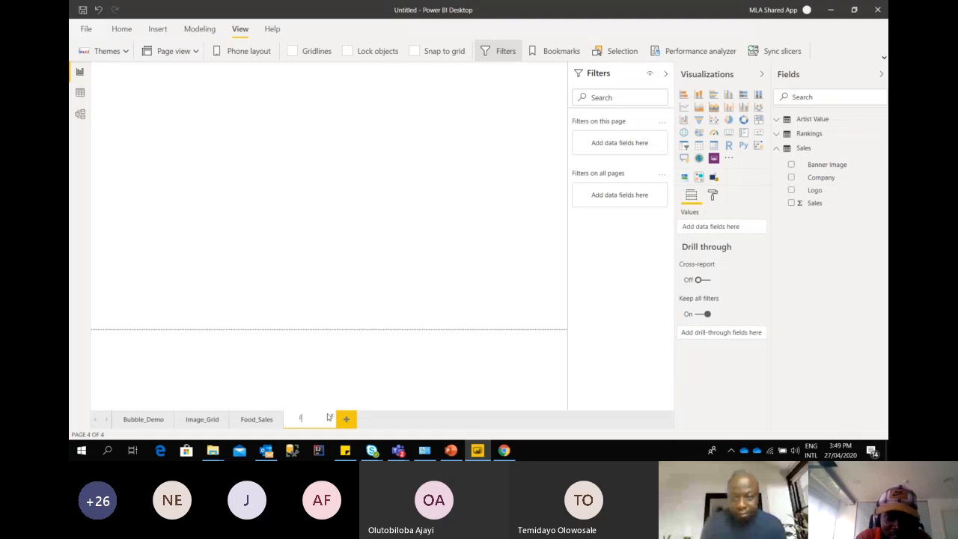
text(reca)
key(Return)
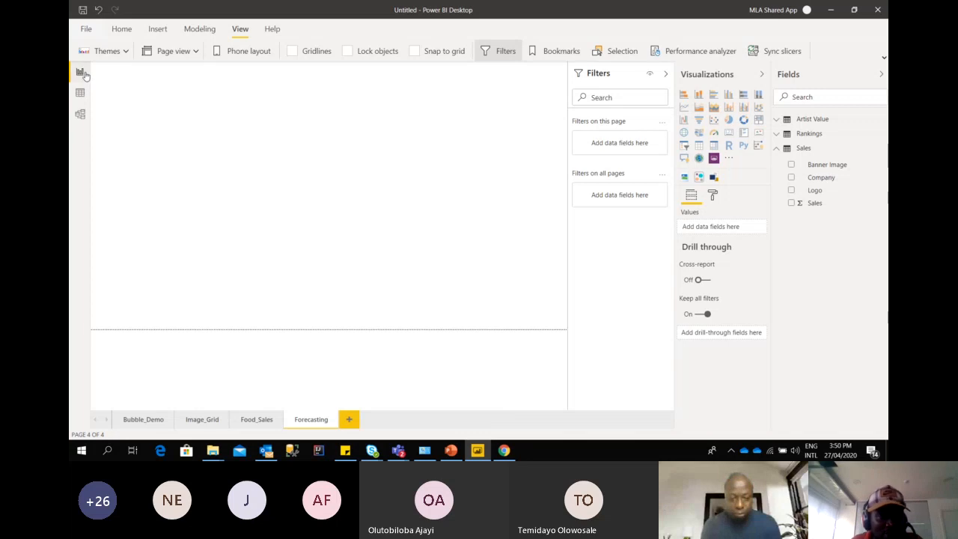
Load the Orders sheet from the Sample - Superstore Excel workbook in the Day 8 folder
click(121, 30)
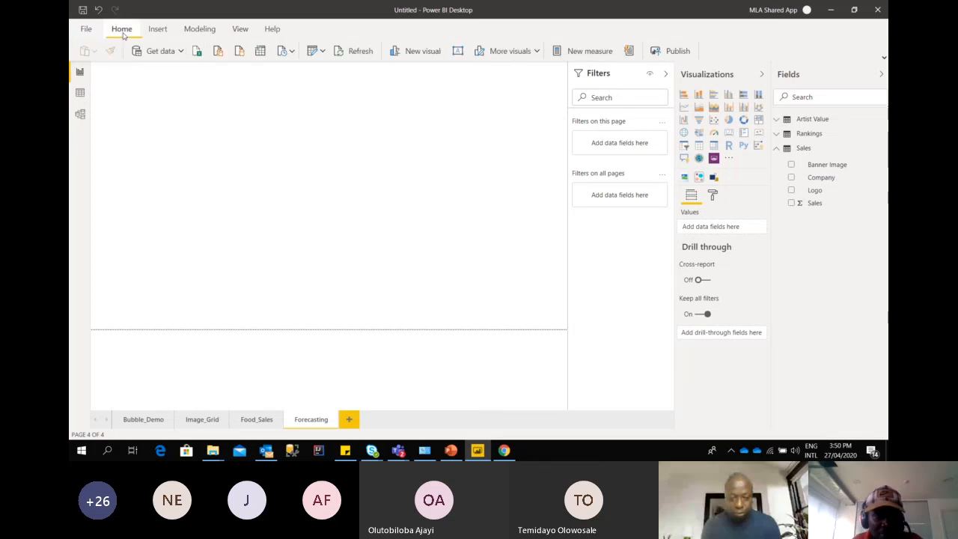
click(197, 51)
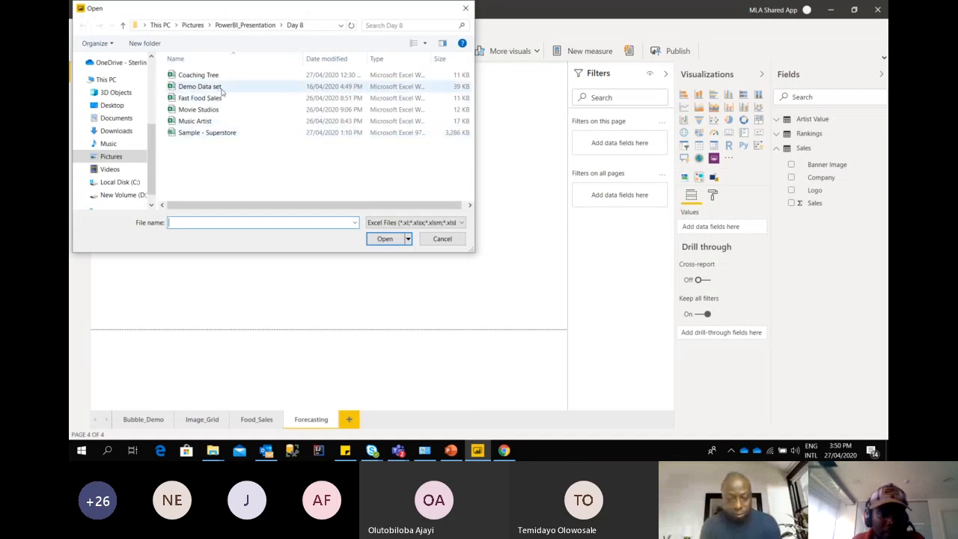
click(224, 132)
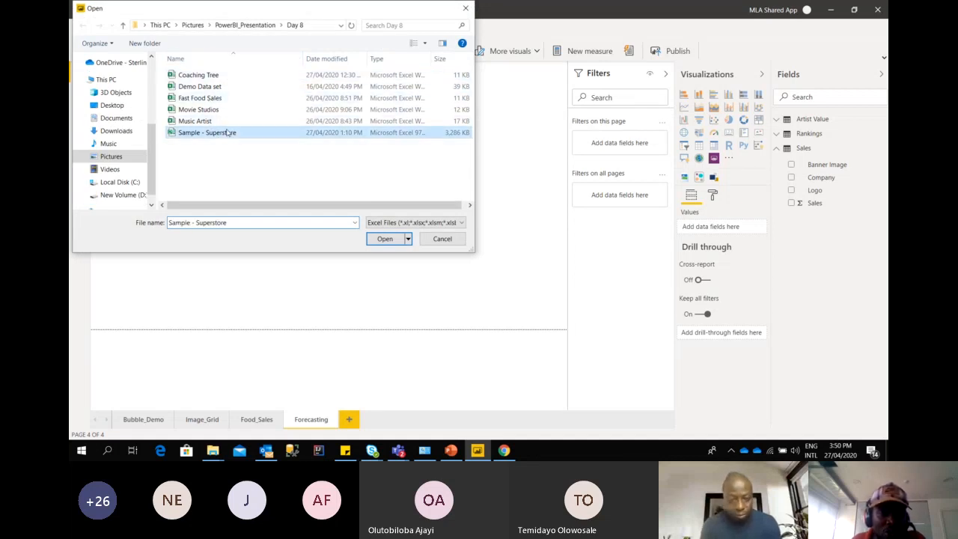
click(386, 240)
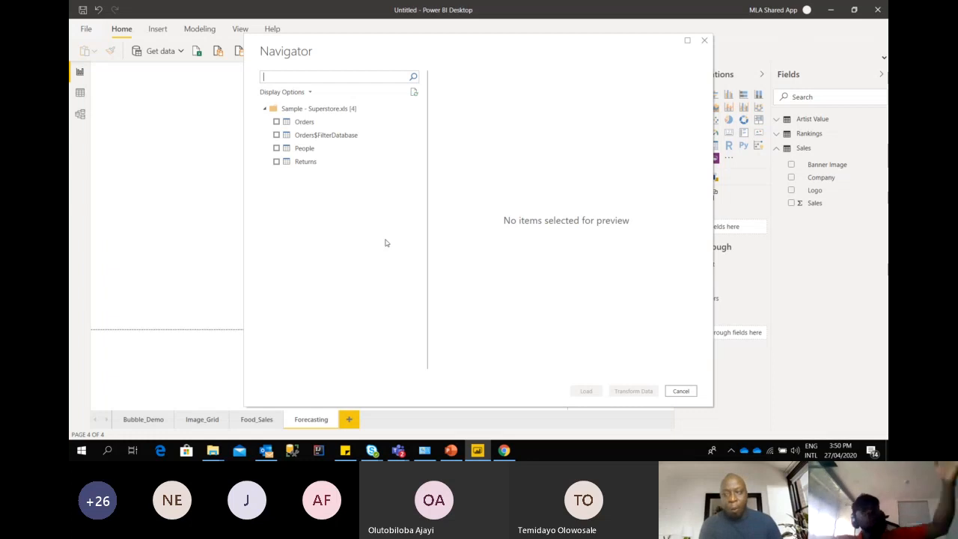
click(320, 122)
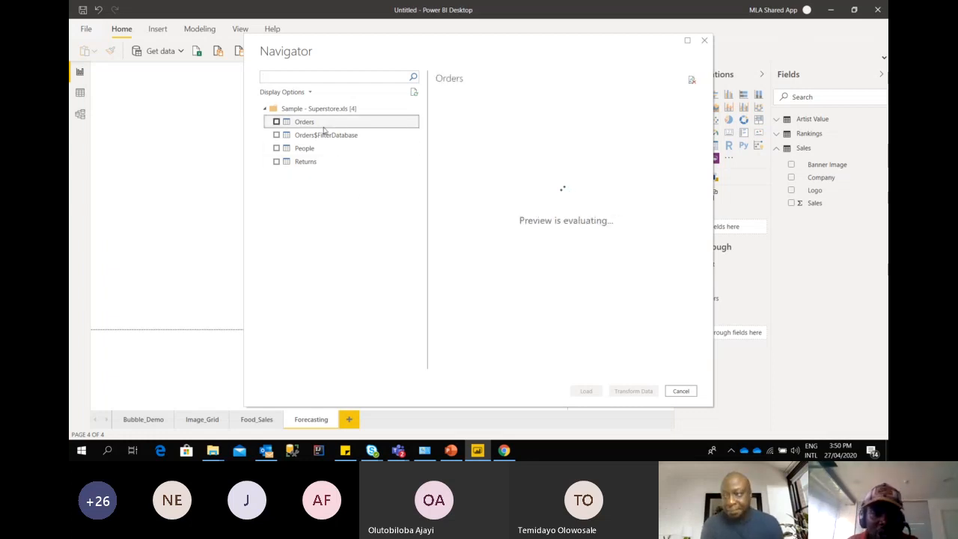
click(277, 121)
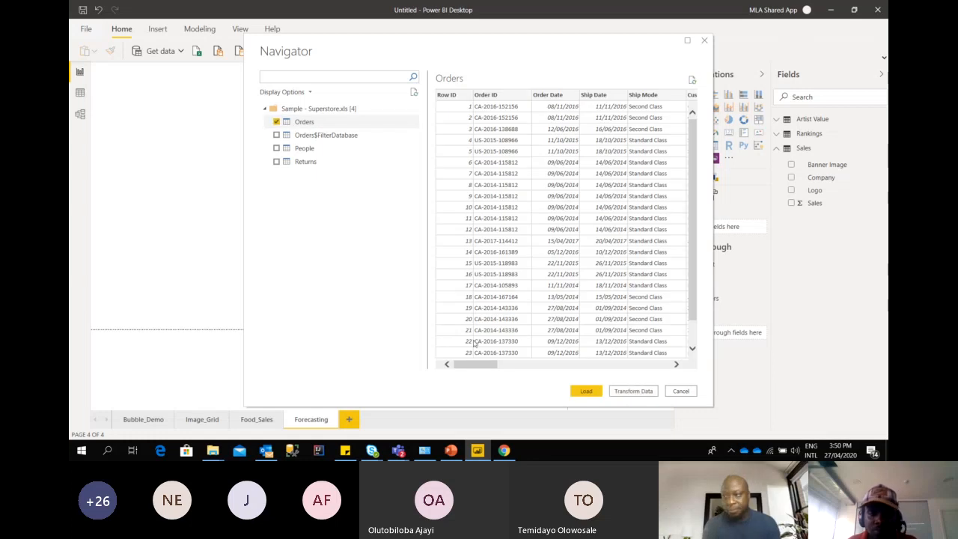
click(587, 391)
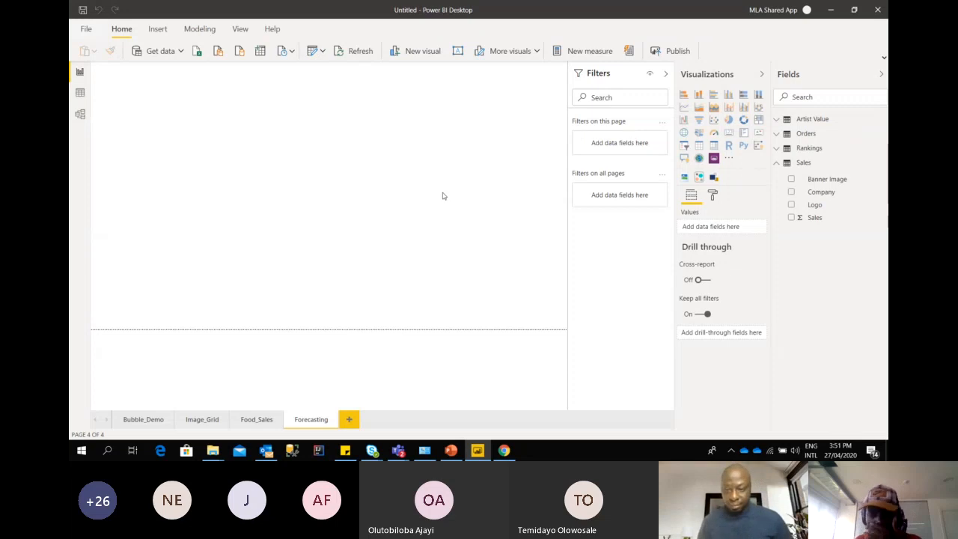
Add a line chart to the Forecasting page, enlarged to about half the page width and placed in the page's lower-left corner
click(684, 108)
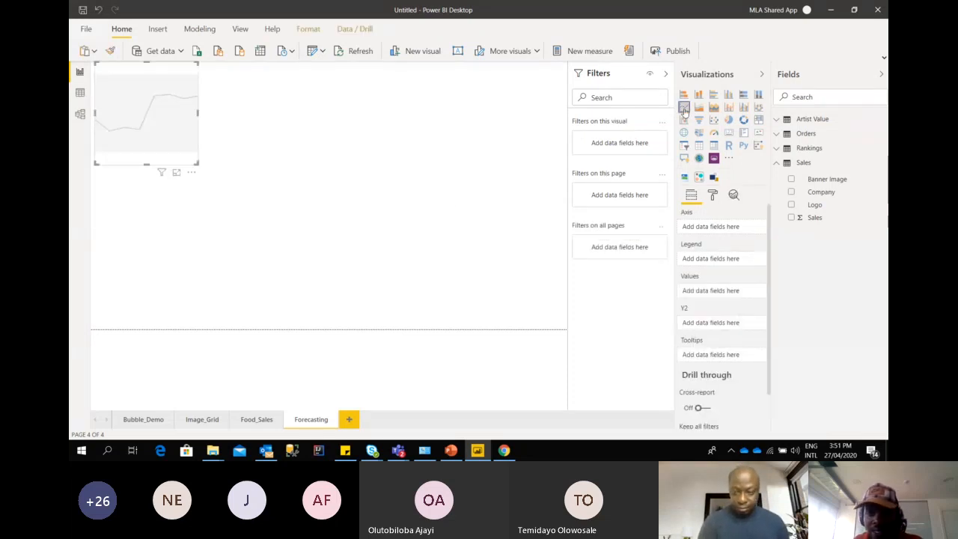
drag(198, 163, 329, 296)
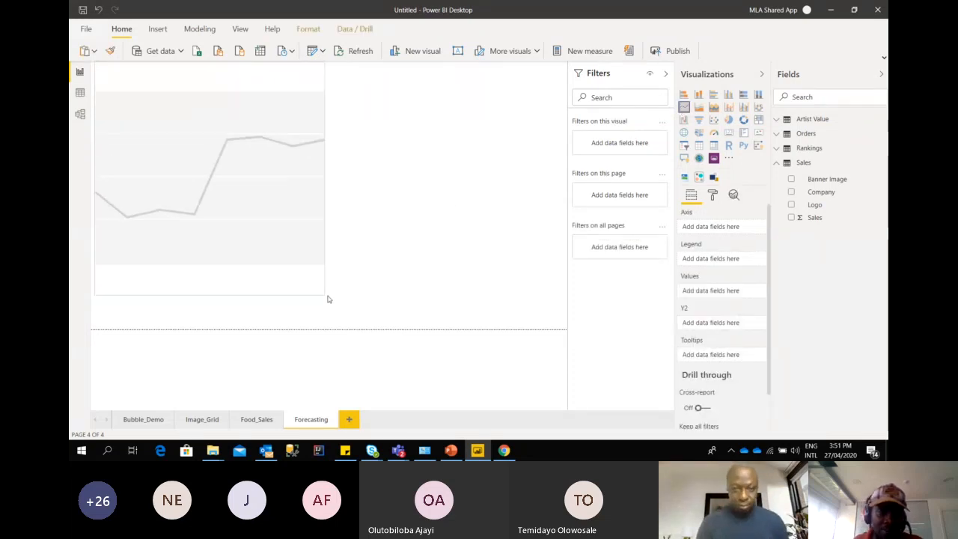
drag(244, 62, 243, 103)
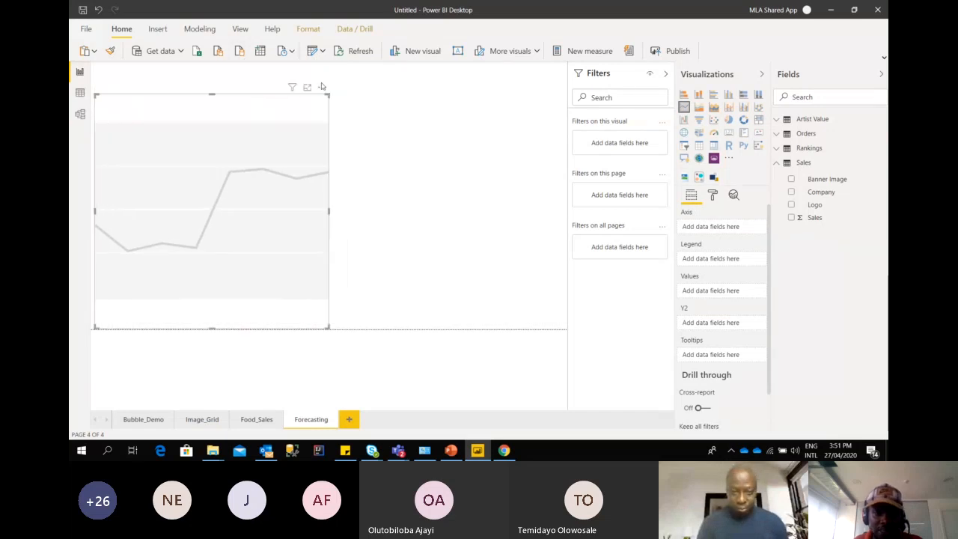
drag(327, 97, 348, 118)
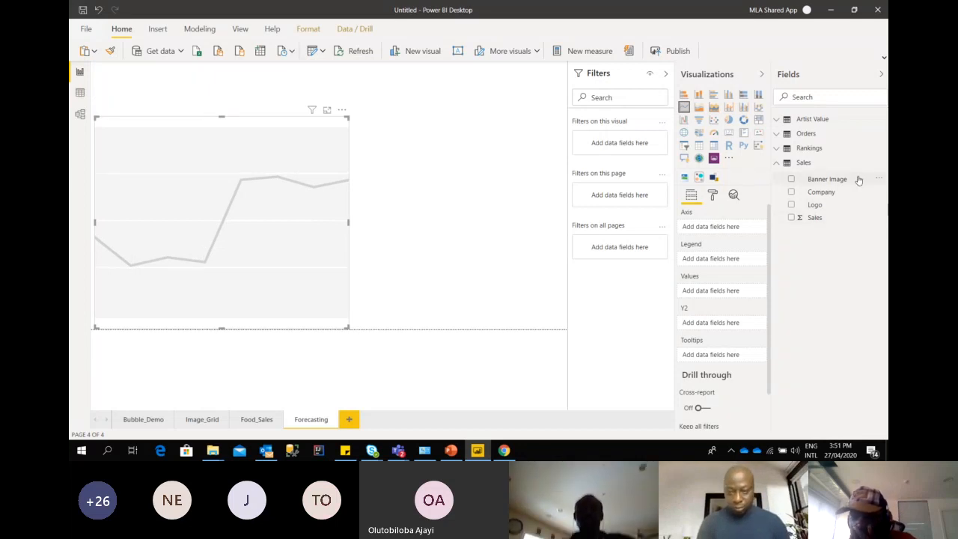
Plot Sales by Order Date from the Orders table on the line chart, using the plain date instead of the date hierarchy
click(776, 163)
click(779, 135)
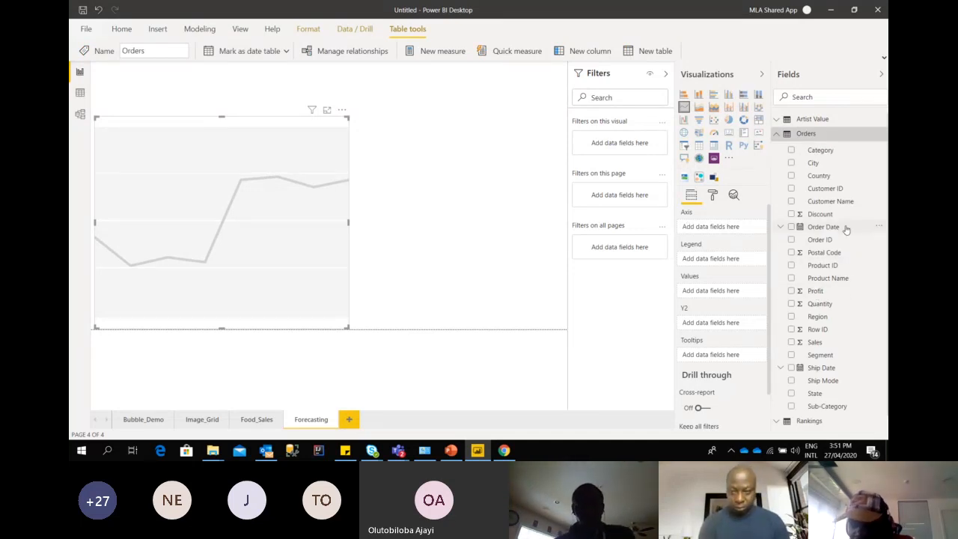
drag(838, 227, 748, 234)
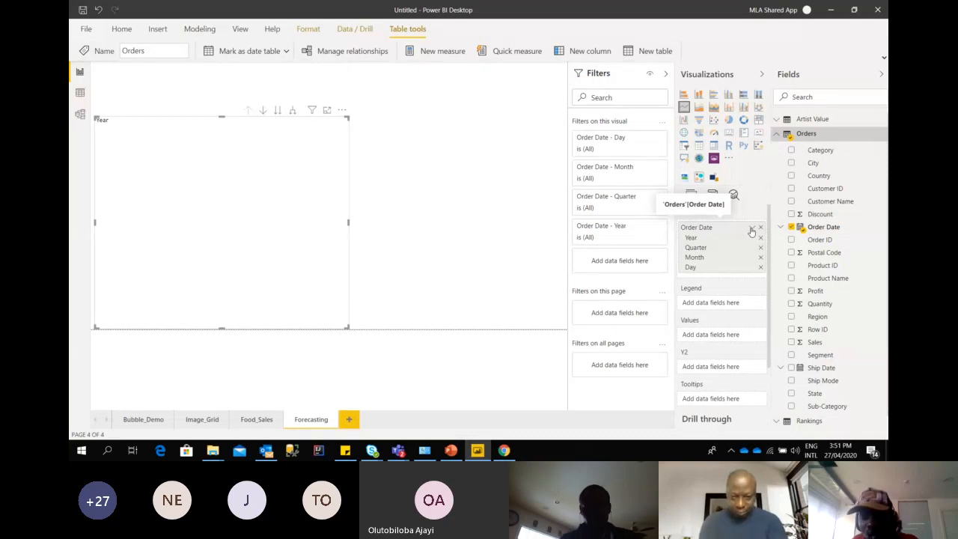
click(752, 229)
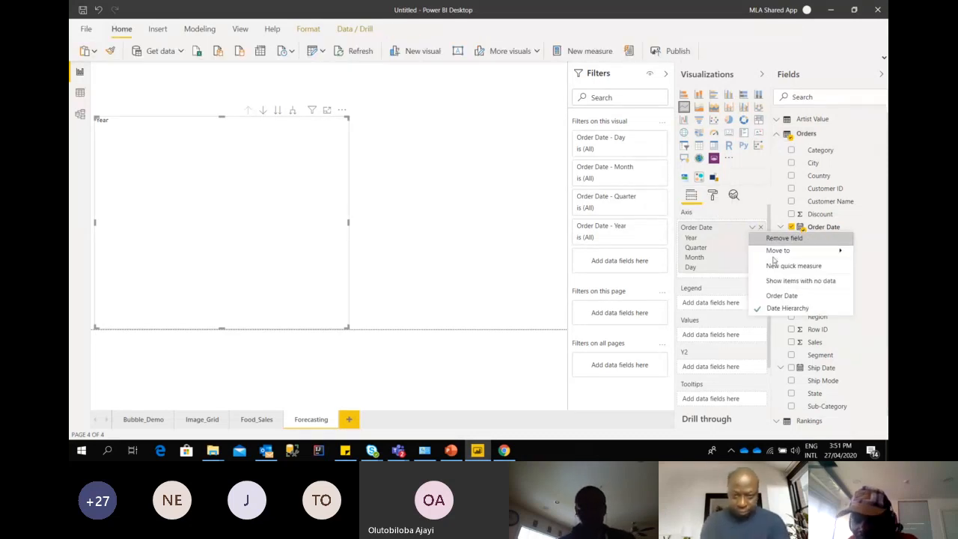
click(786, 295)
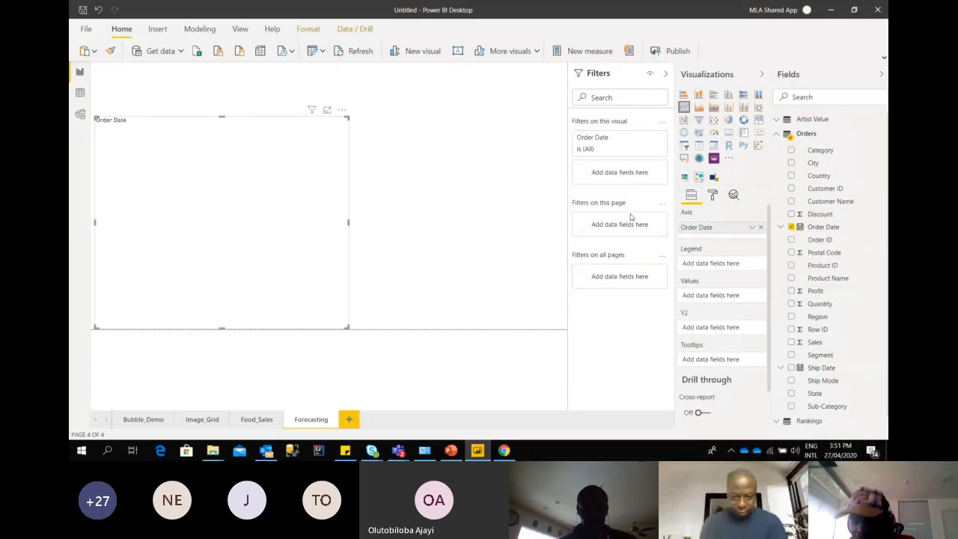
scroll(842, 266, down, 1)
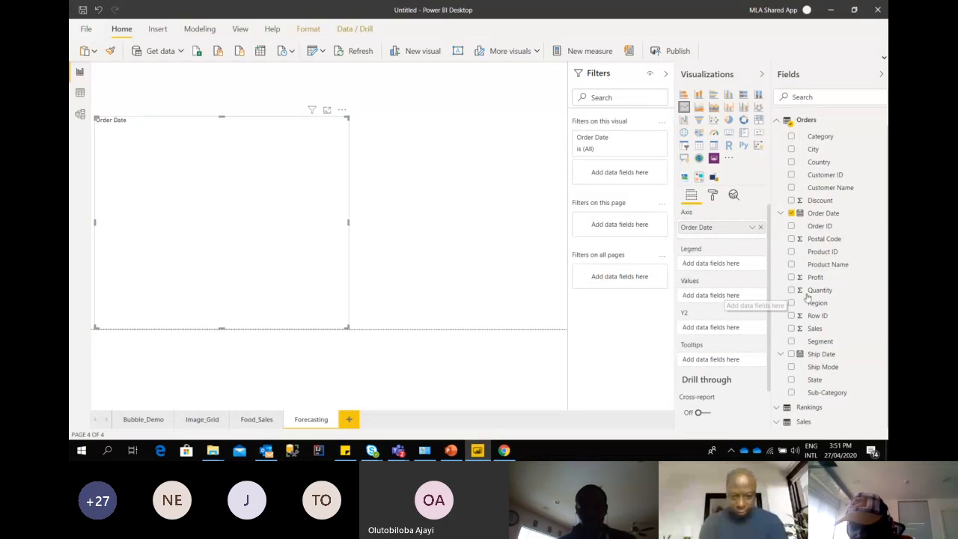
drag(833, 333, 729, 297)
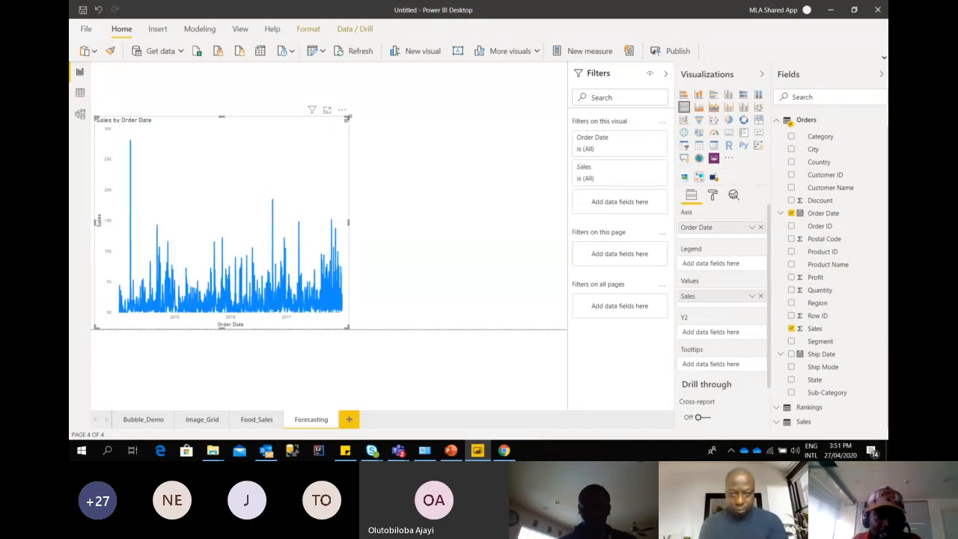
Reduce the line chart's height and move it away from the page corner into the upper middle of the Forecasting page
drag(348, 117, 358, 100)
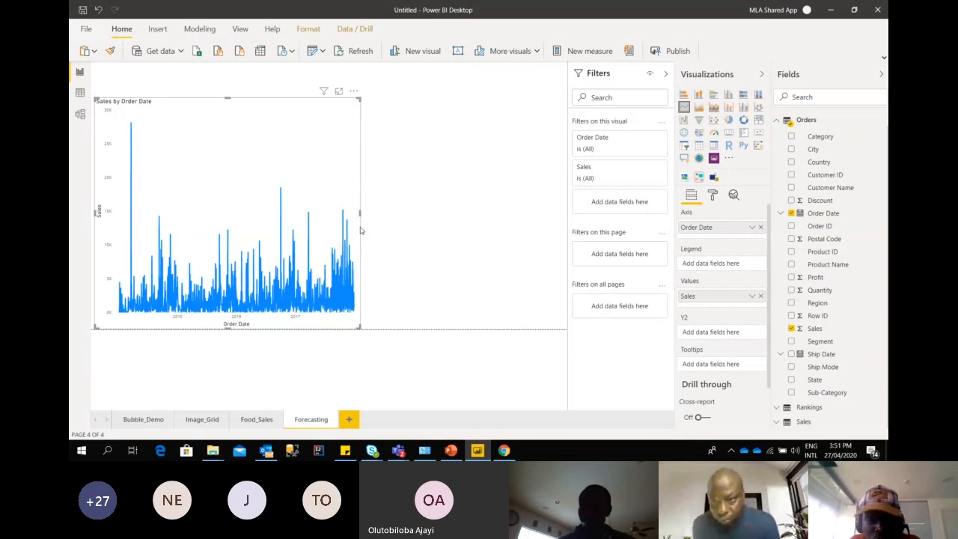
drag(357, 98, 361, 147)
drag(299, 153, 347, 104)
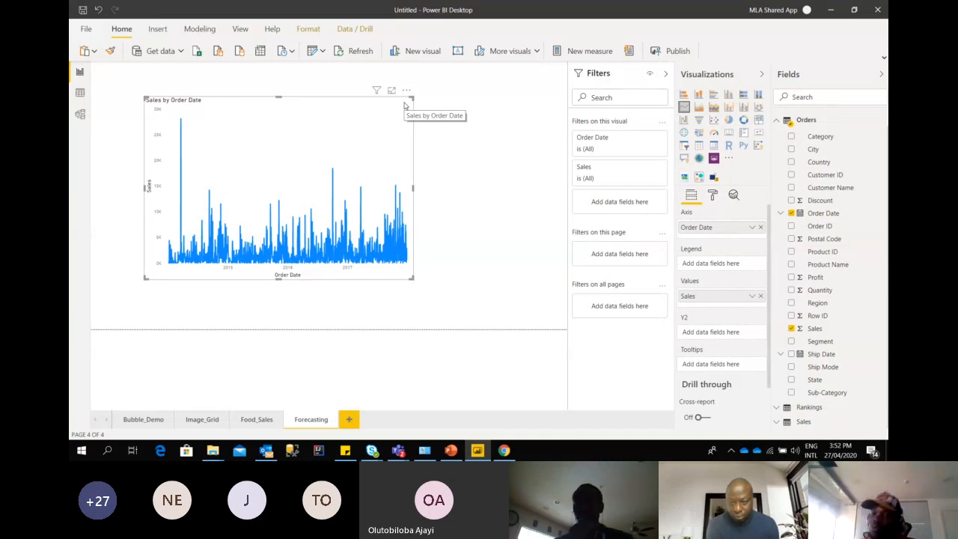
mouse_move(398, 138)
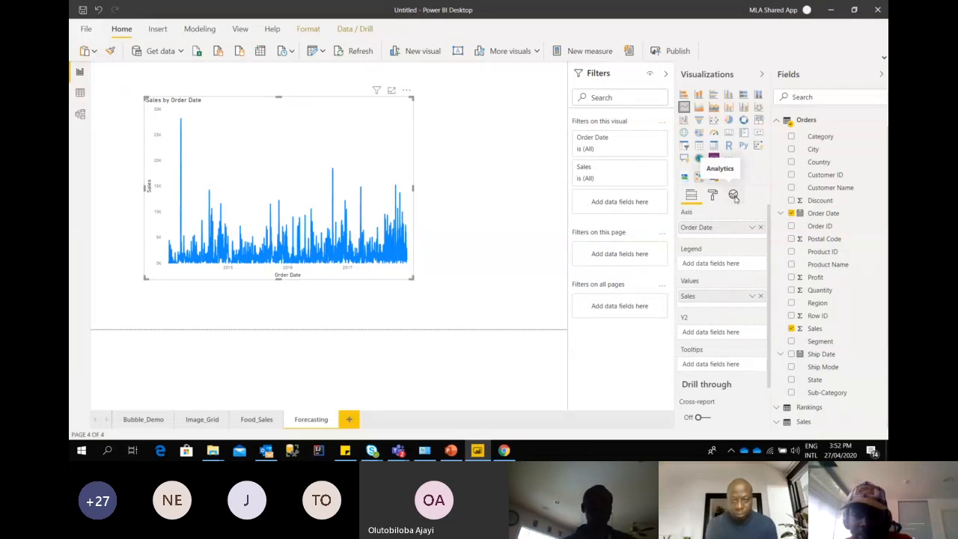
Add a forecast to the Sales by Order Date line chart
click(734, 195)
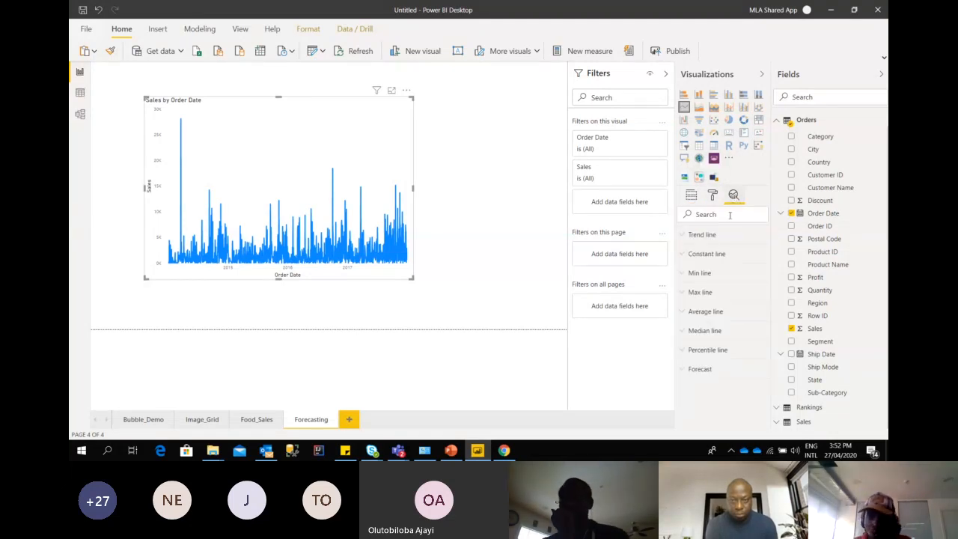
click(713, 371)
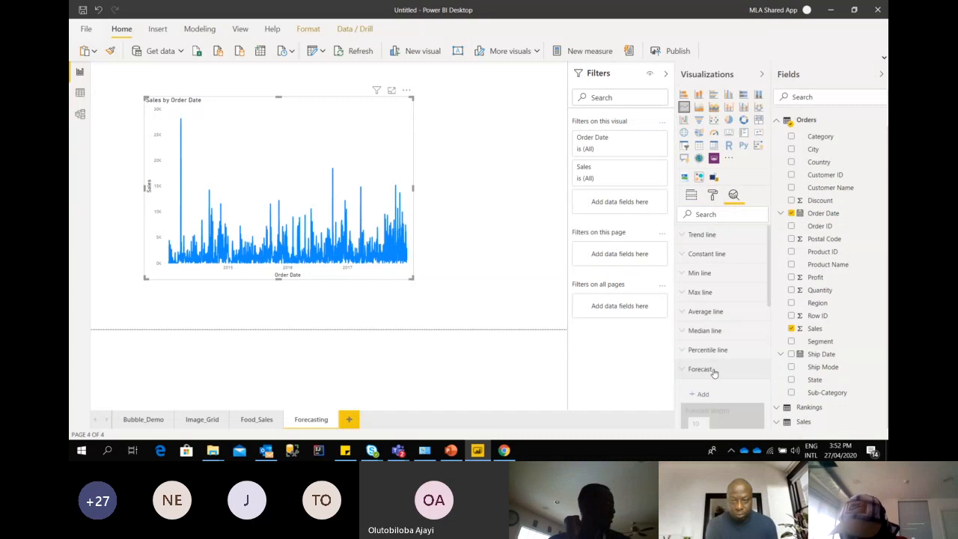
scroll(718, 344, up, 3)
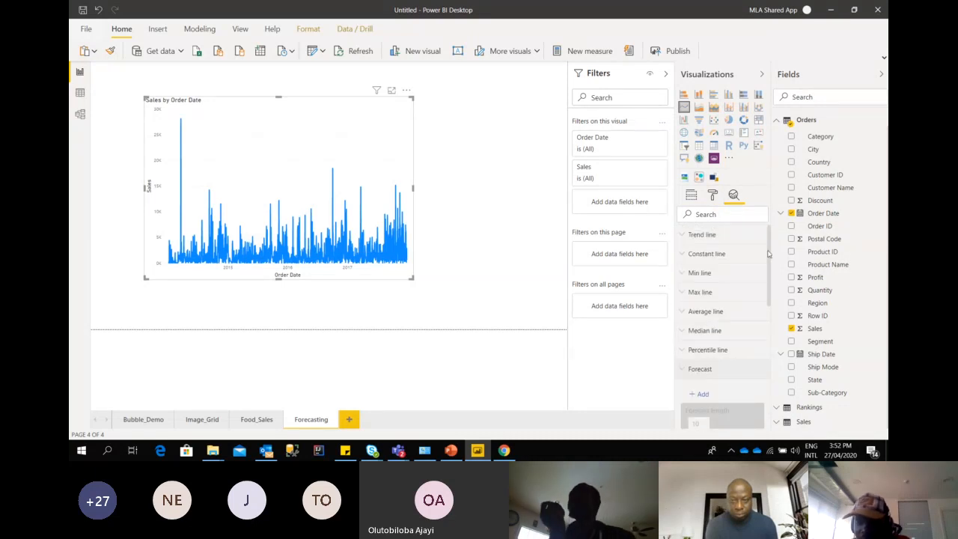
drag(769, 262, 773, 299)
click(700, 306)
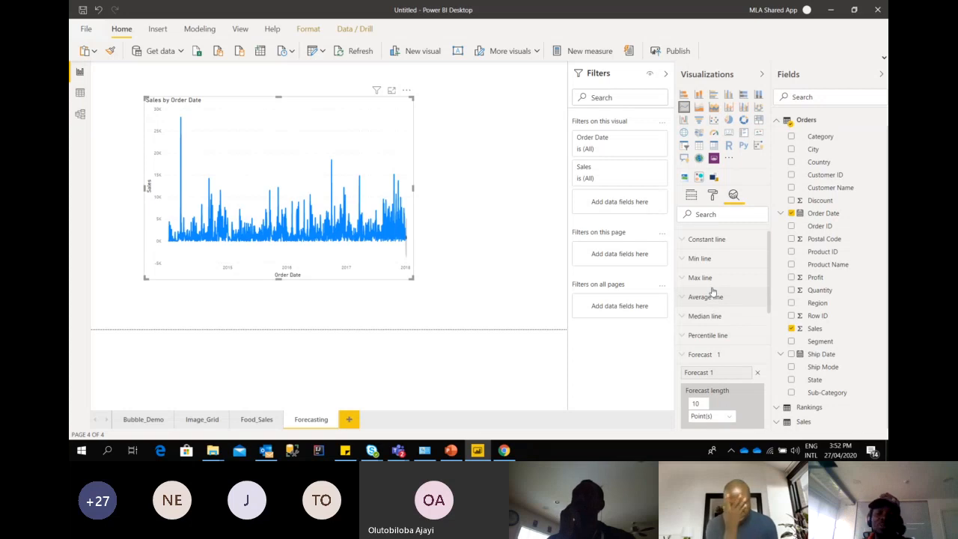
Set the forecast length to 12 months and apply it to the line chart
drag(770, 291, 775, 321)
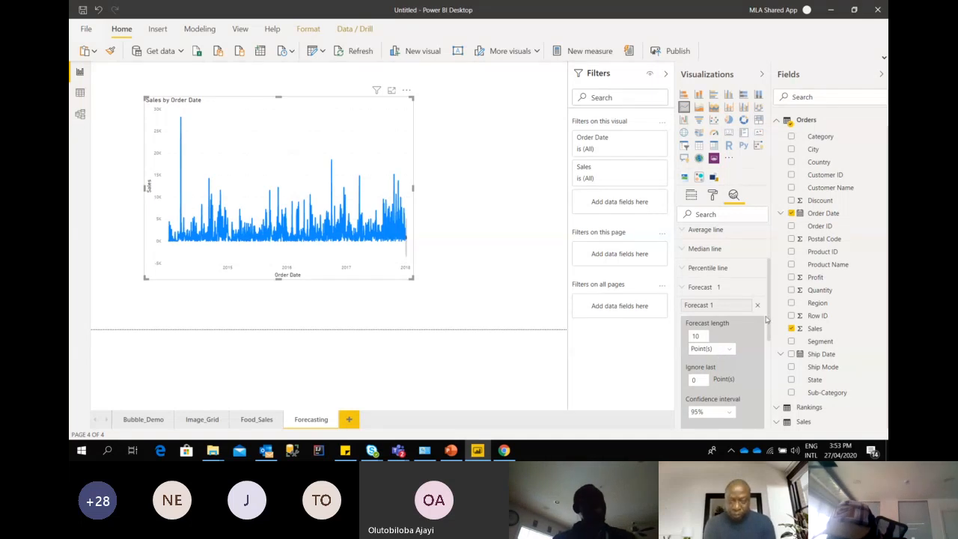
scroll(730, 284, down, 2)
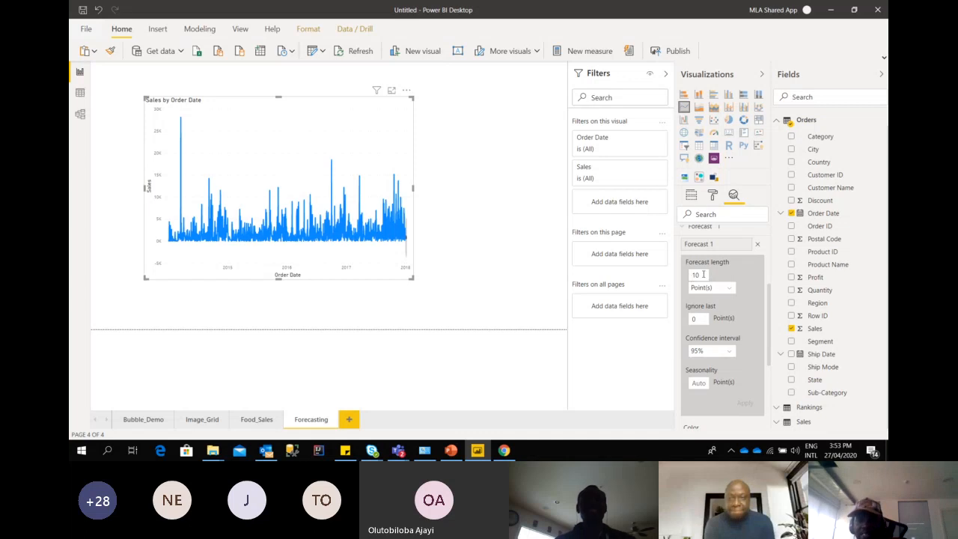
click(719, 288)
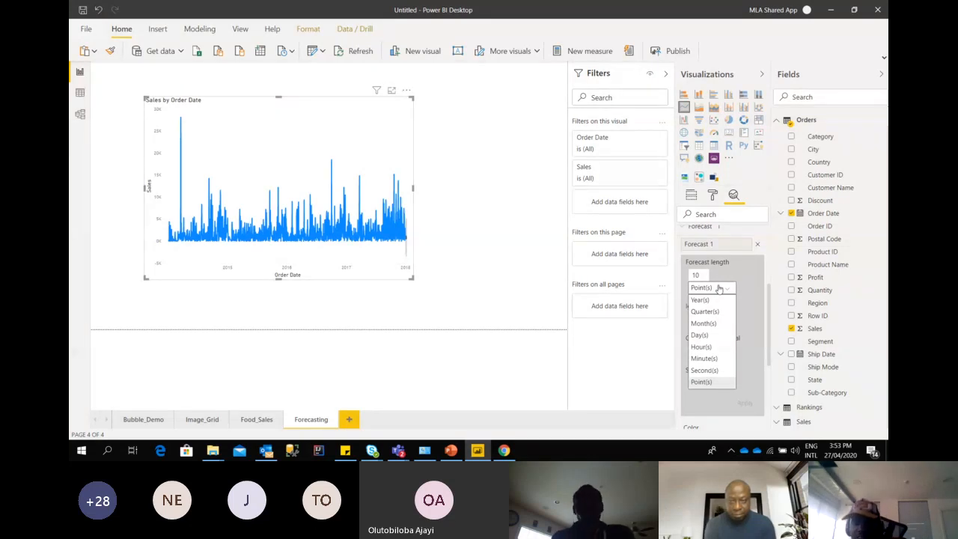
click(717, 327)
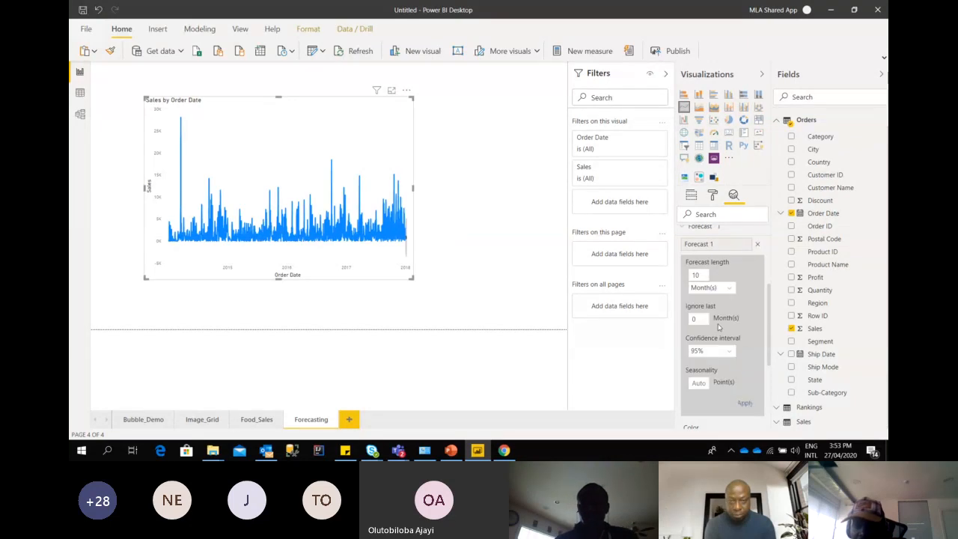
drag(702, 275, 683, 280)
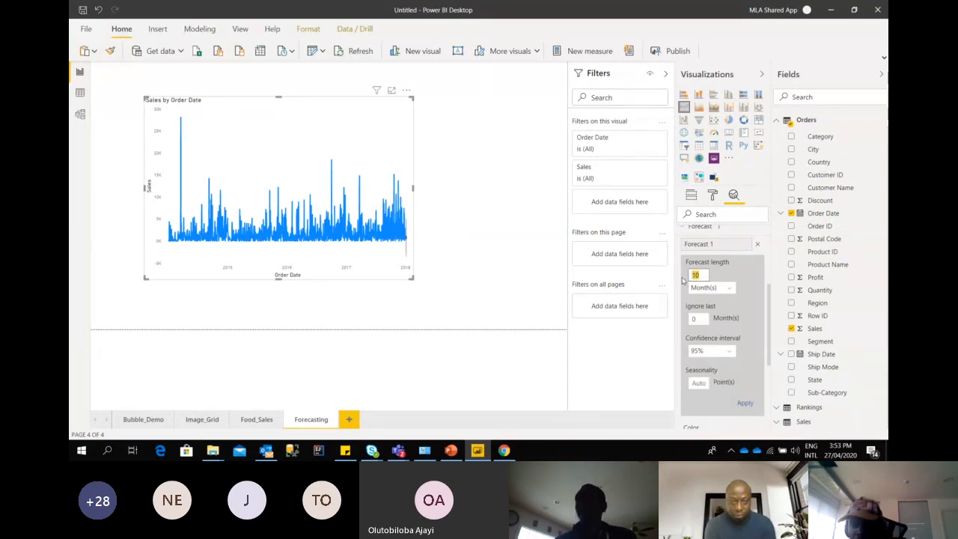
text(12)
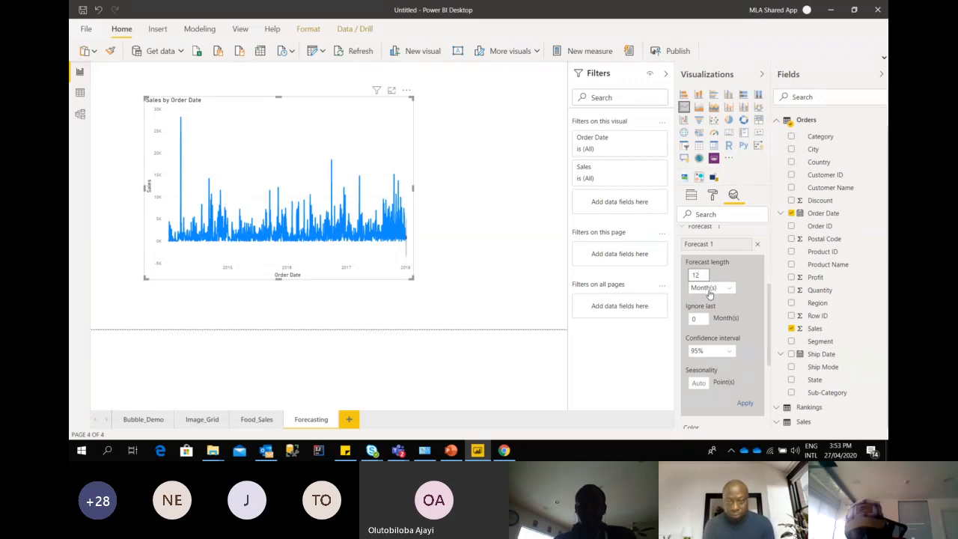
scroll(769, 315, down, 2)
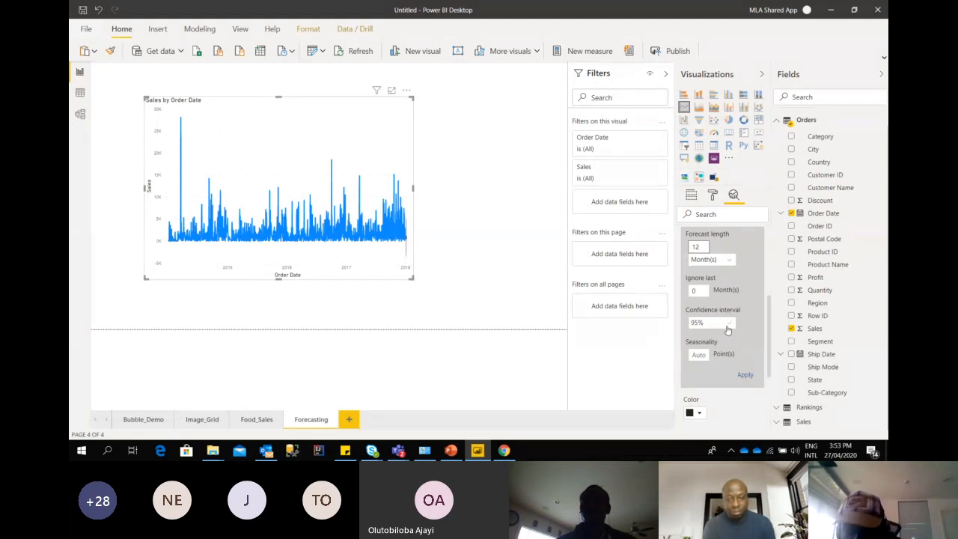
click(745, 381)
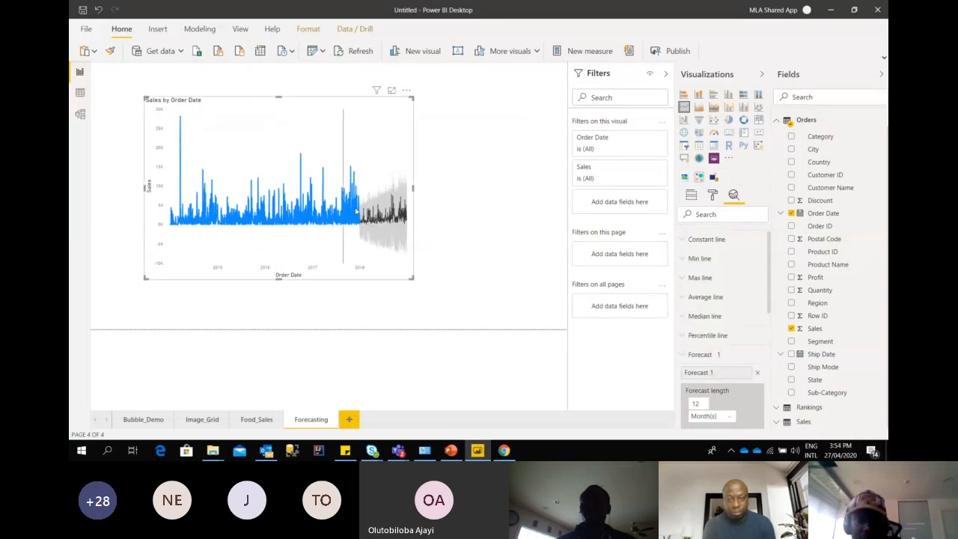
Set the forecast's seasonality to 365 points and apply it
mouse_move(366, 218)
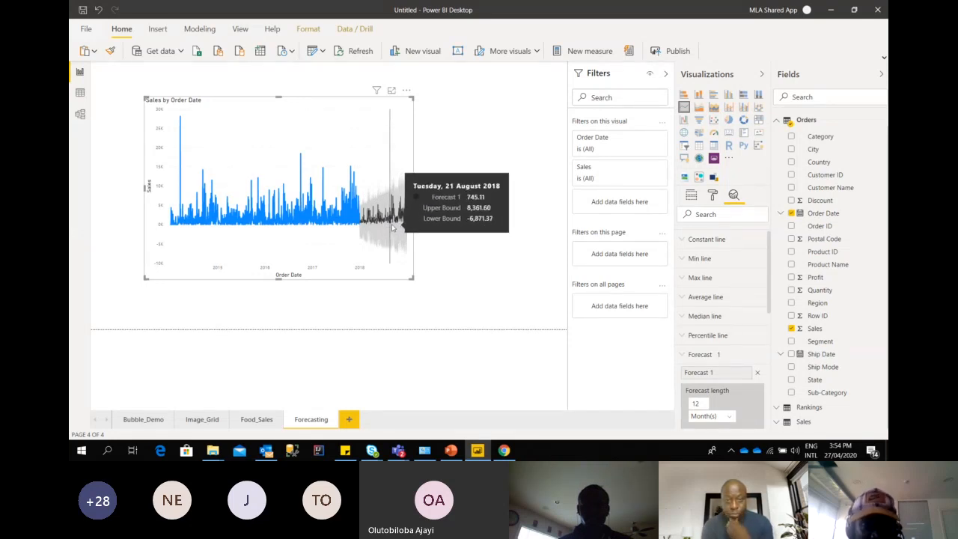
drag(770, 249, 772, 324)
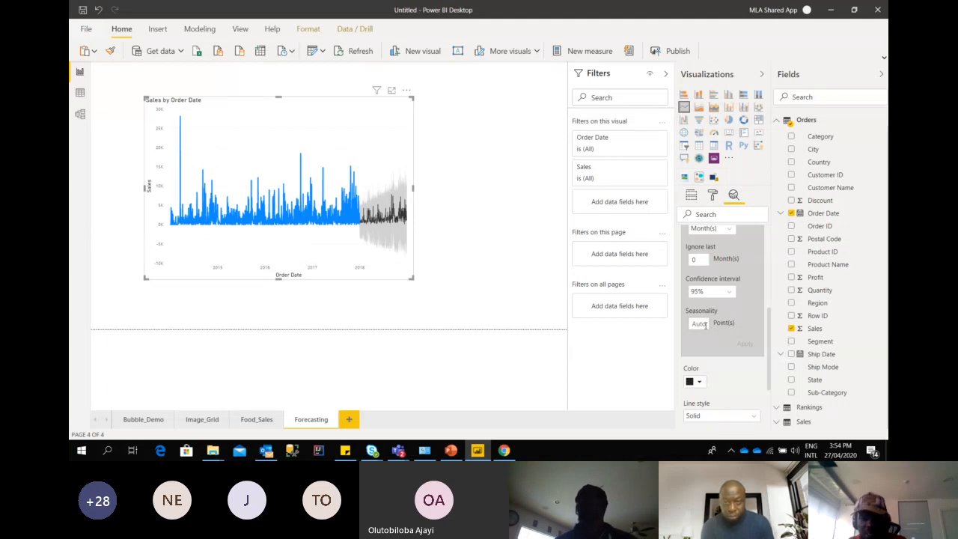
click(704, 324)
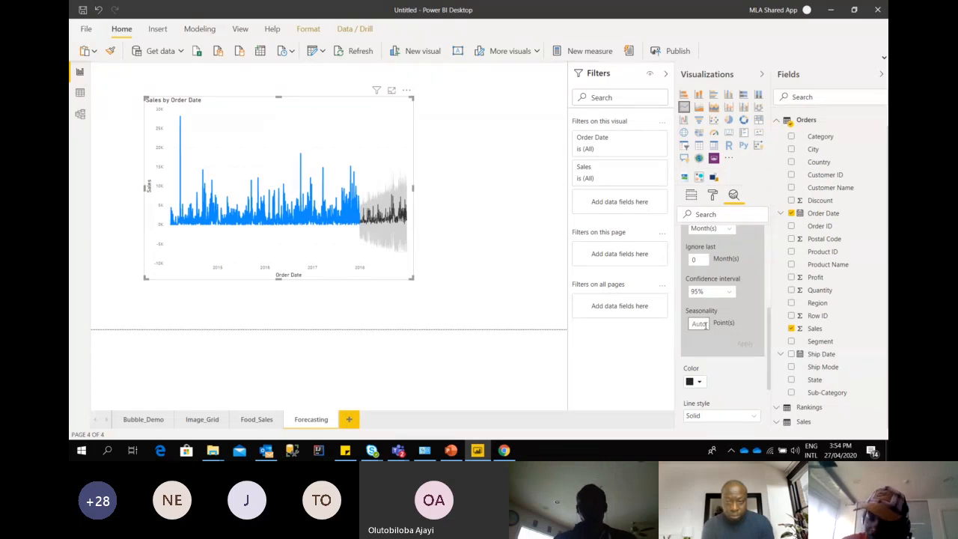
text(365)
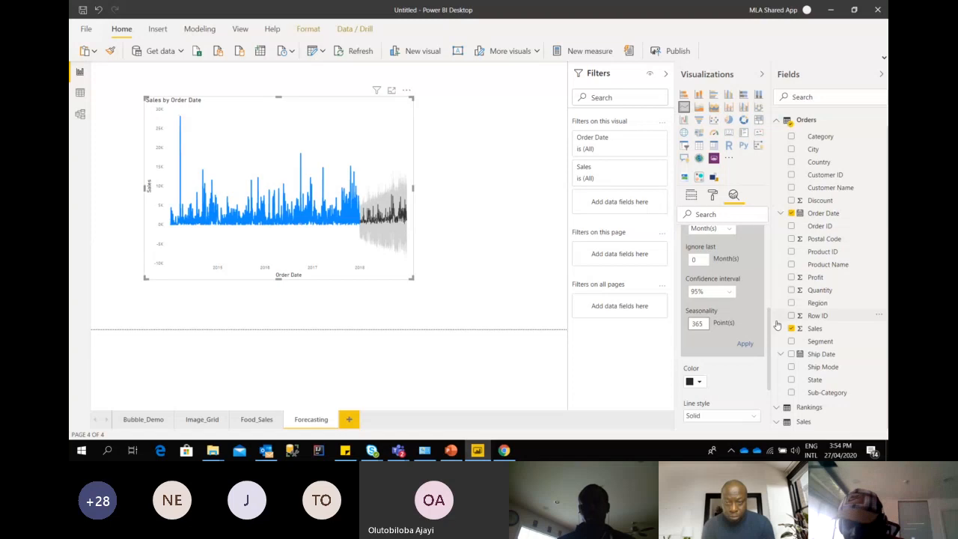
scroll(771, 317, up, 1)
click(744, 369)
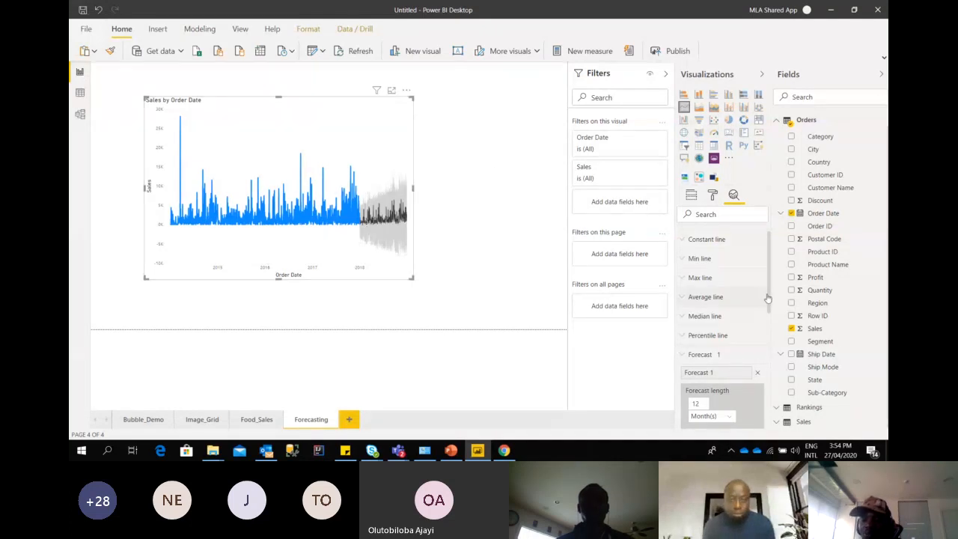
Set the forecast length to 5 years and apply it to the line chart
scroll(757, 340, down, 2)
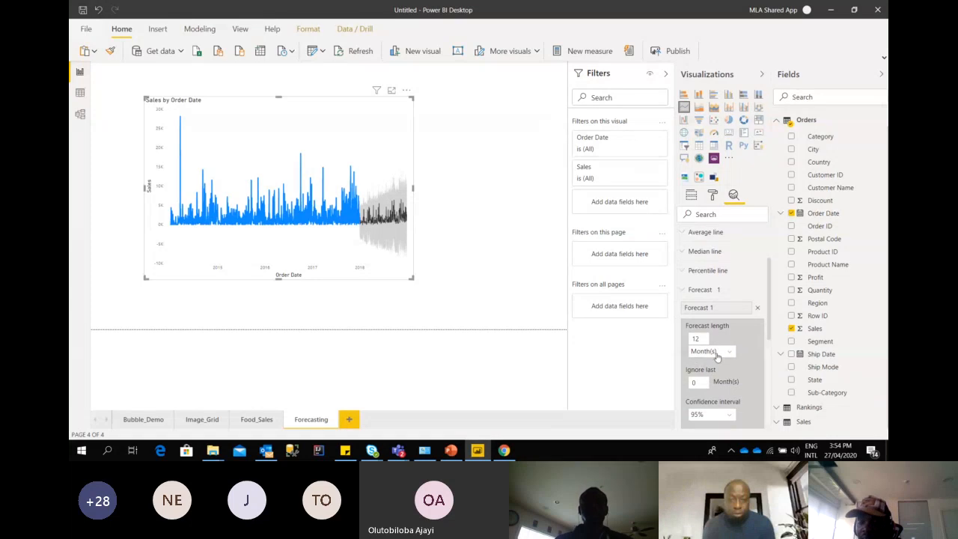
click(715, 356)
click(712, 255)
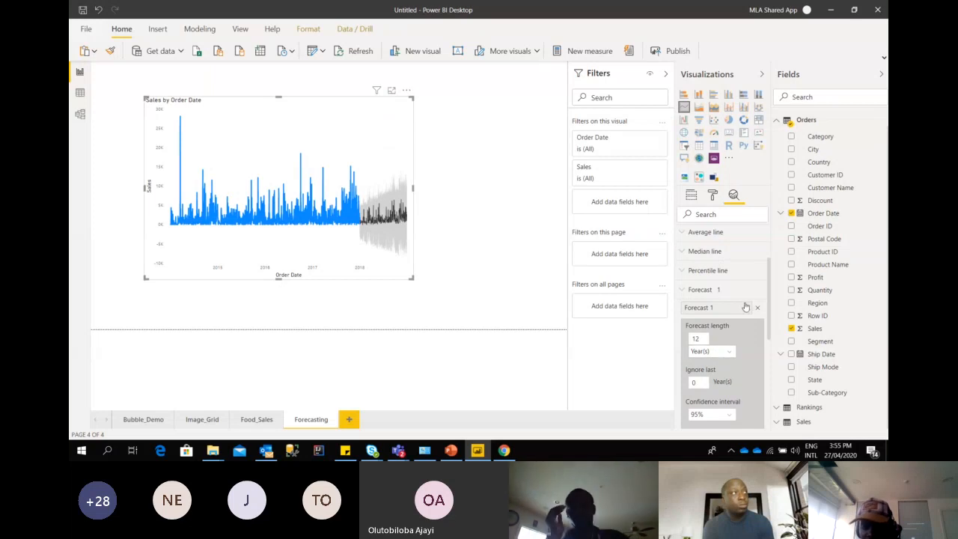
double_click(696, 337)
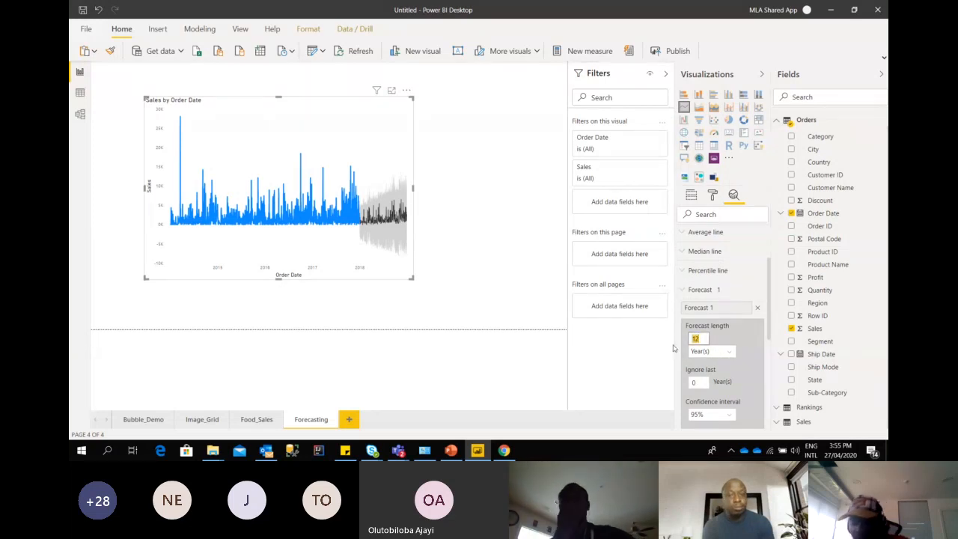
scroll(769, 307, down, 4)
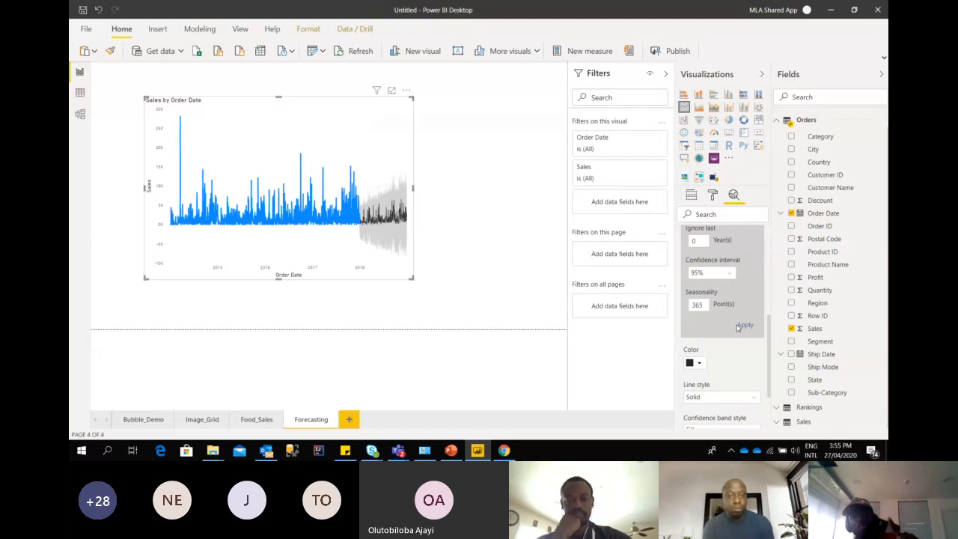
click(744, 328)
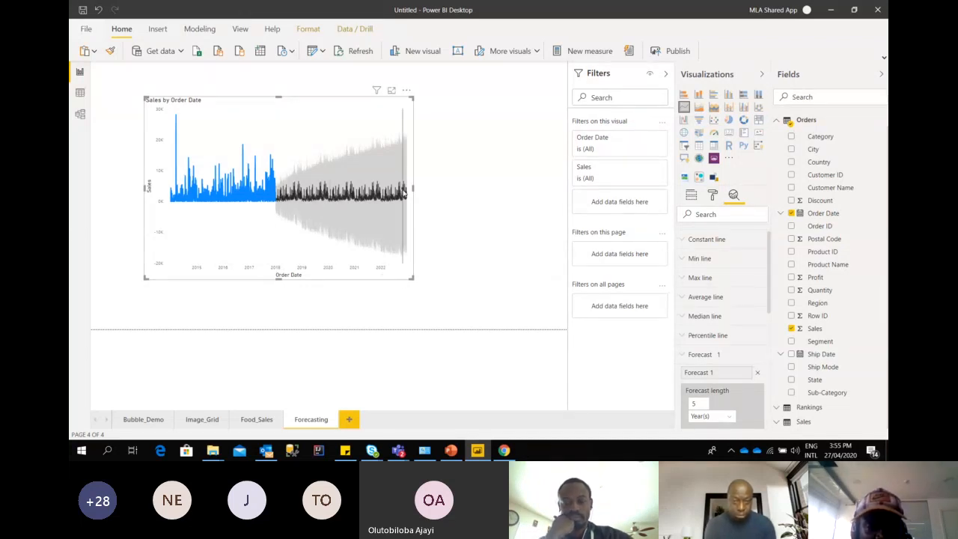
Inspect the forecast's values and bounds near the end of the chart, and review the Bubble_Demo and Image_Grid pages
mouse_move(404, 193)
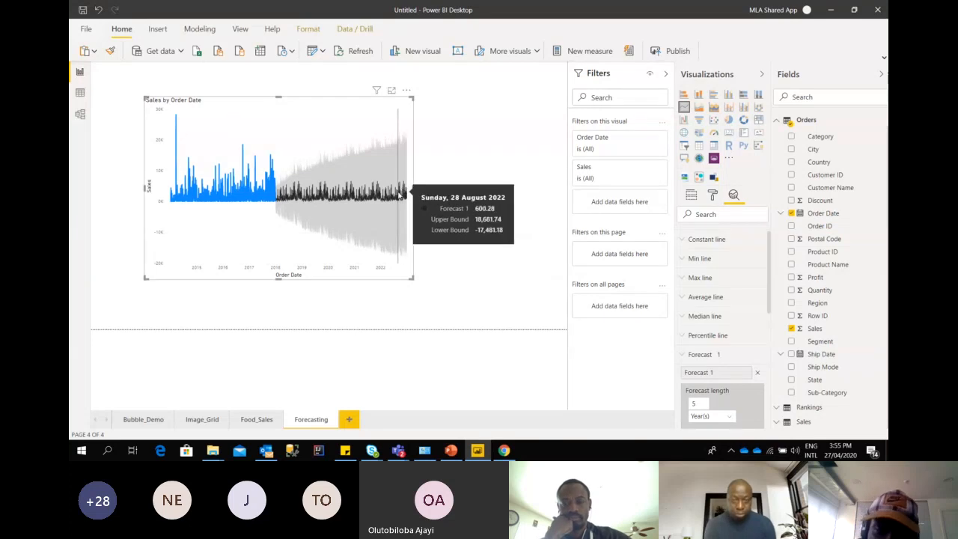
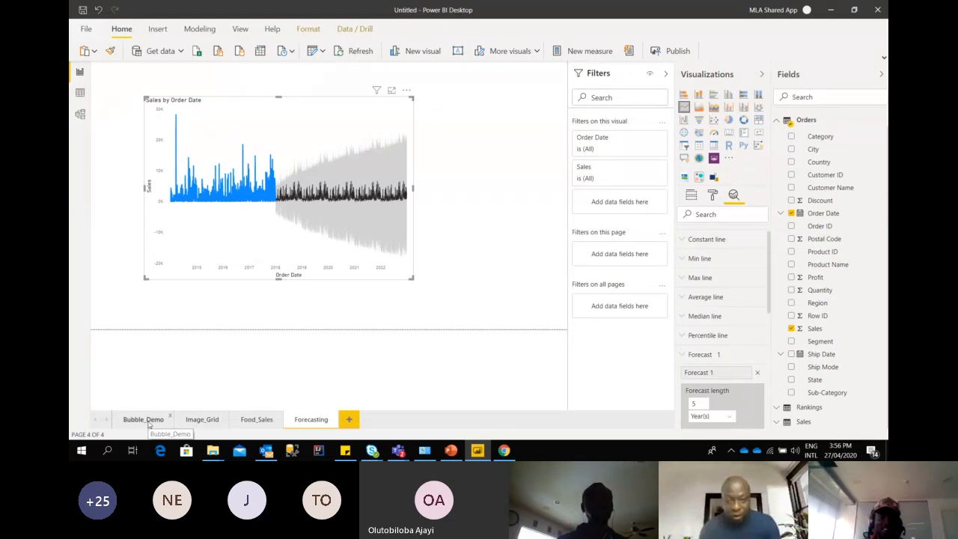
click(145, 420)
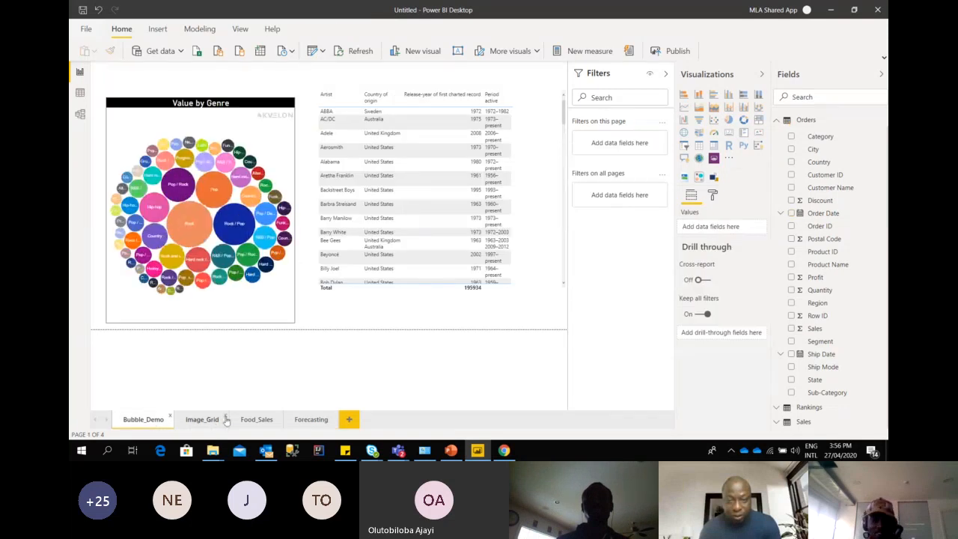
click(210, 419)
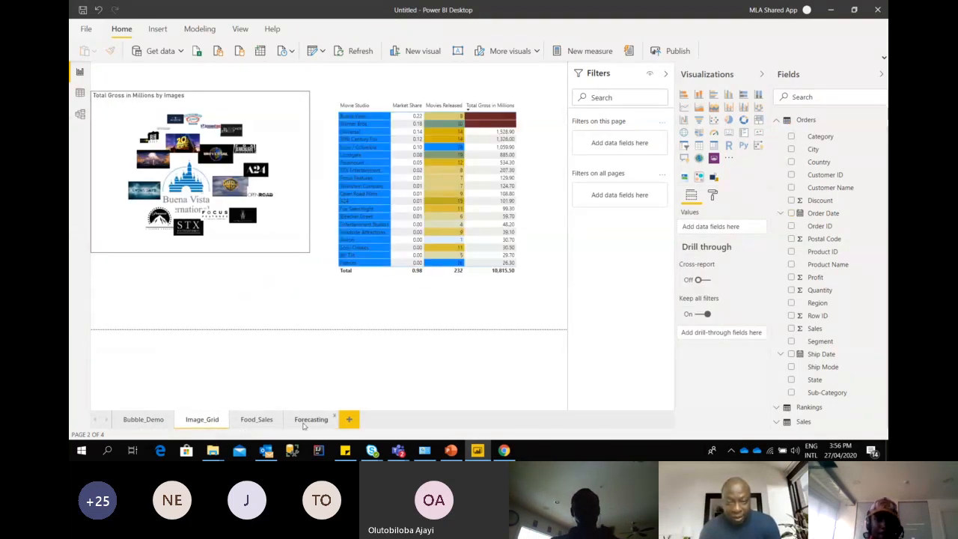
Show the Forecasting report page, switch to the Microsoft Teams meeting window, and open its meeting chat
click(304, 424)
mouse_move(402, 454)
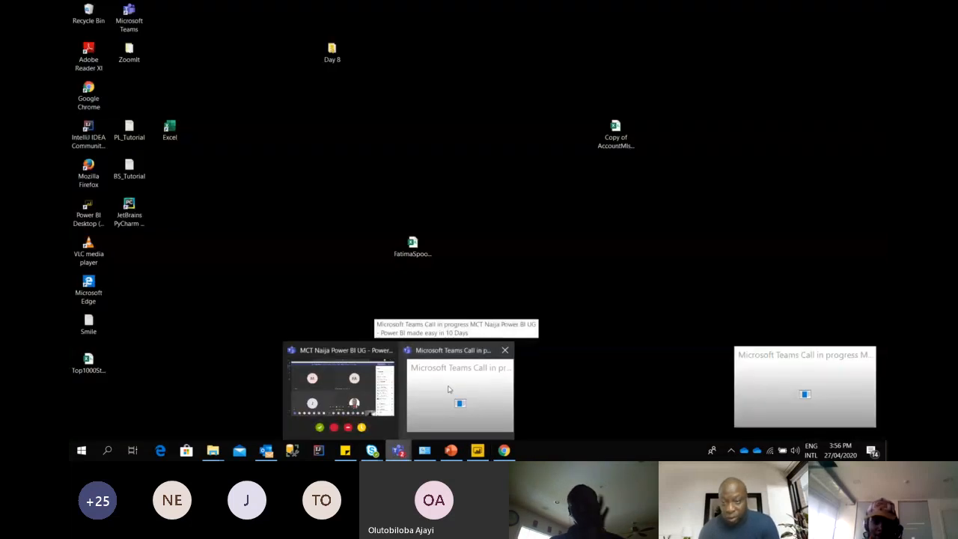
click(448, 389)
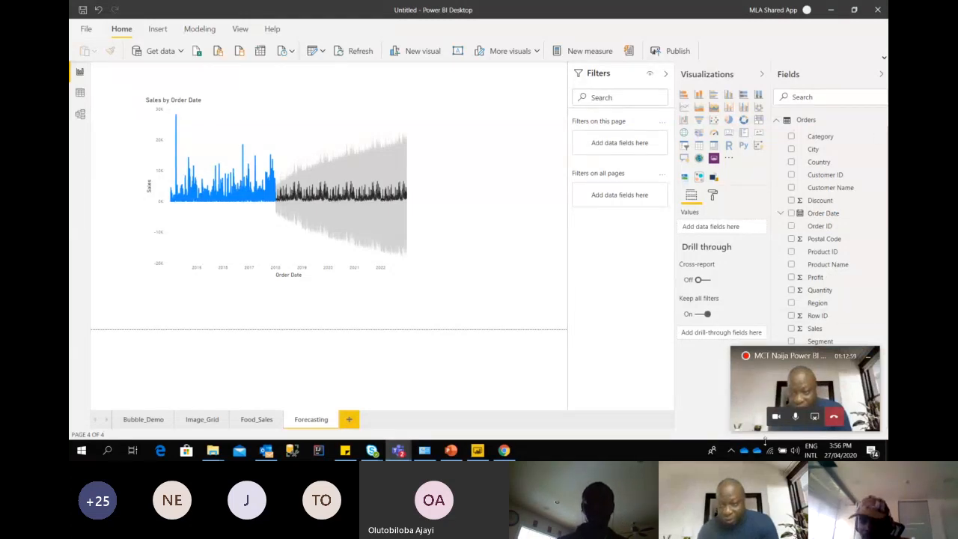
mouse_move(401, 454)
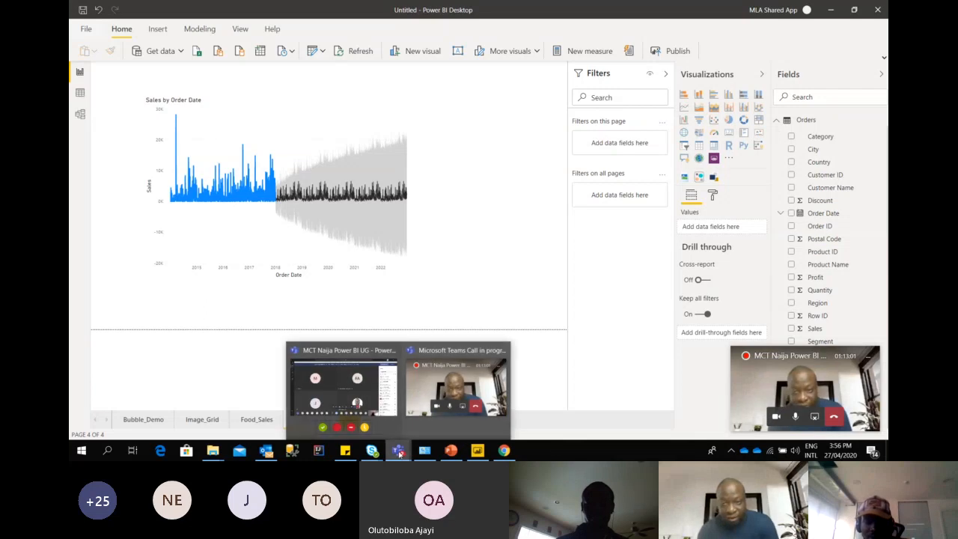
click(344, 385)
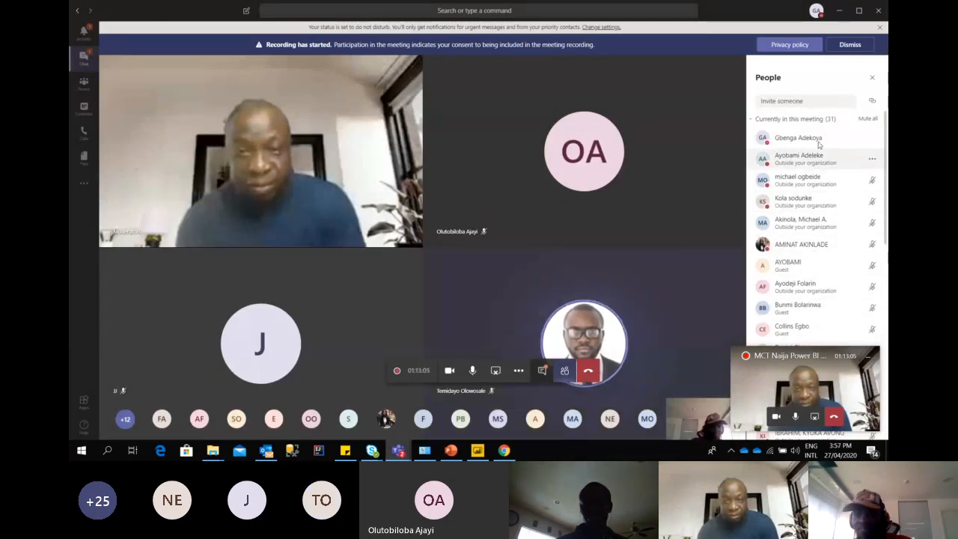
click(543, 373)
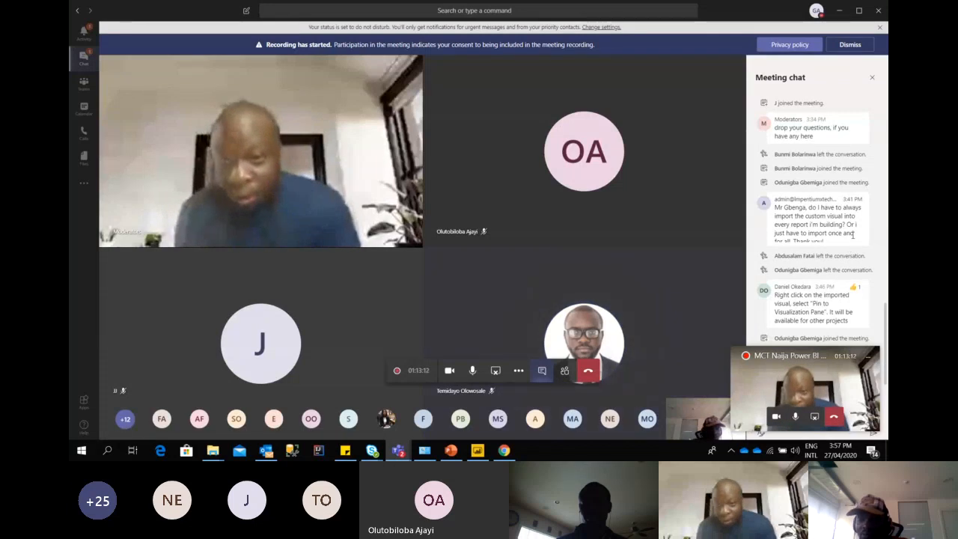
Read through the meeting chat for participants' questions and feedback
scroll(853, 234, down, 3)
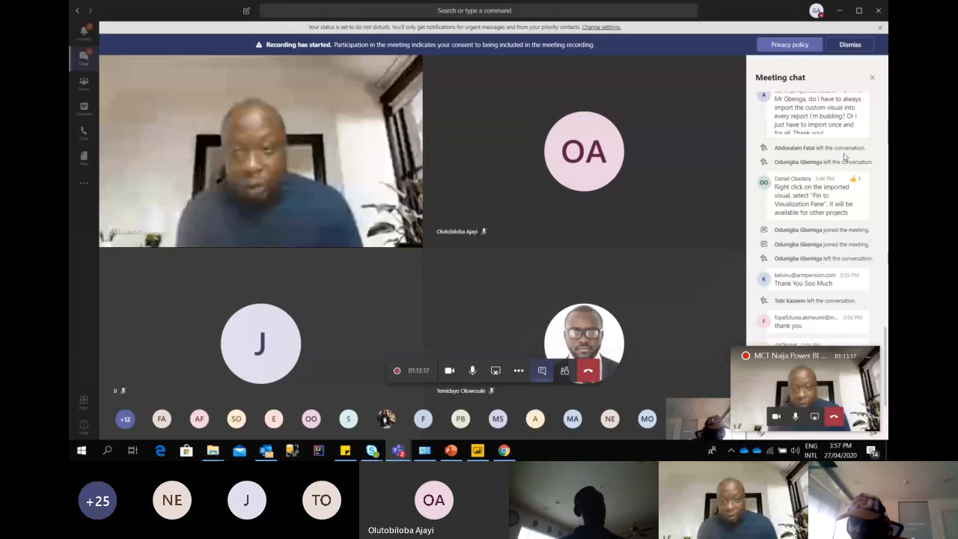
scroll(841, 209, up, 5)
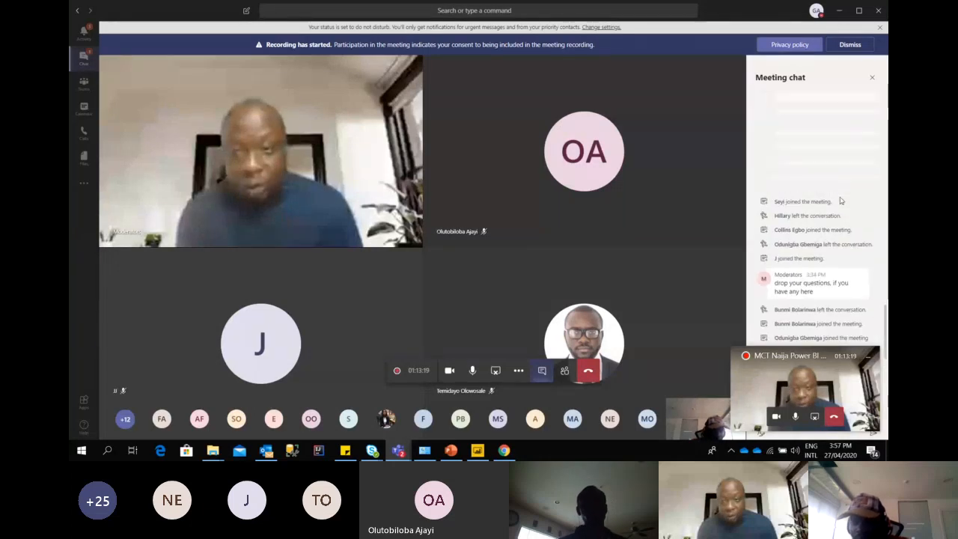
scroll(841, 203, down, 5)
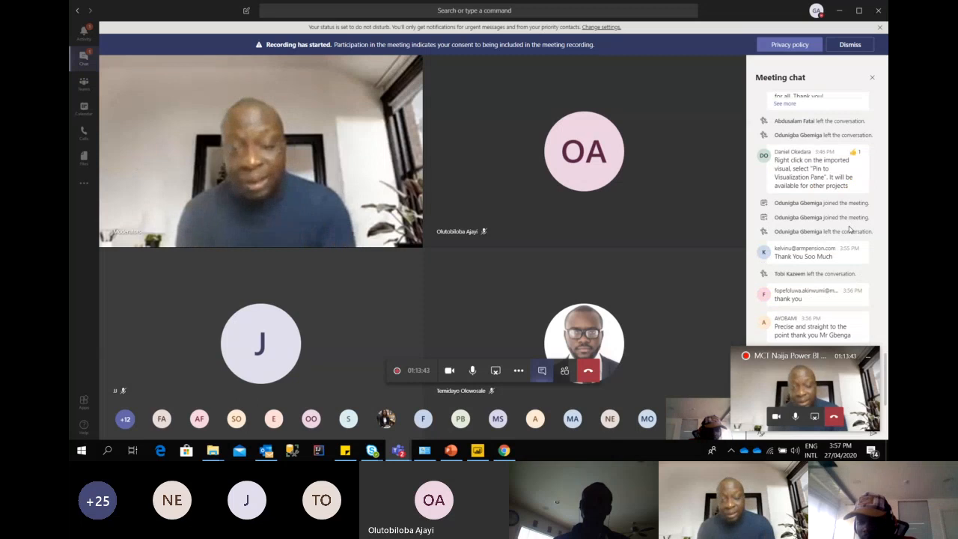
scroll(848, 236, down, 2)
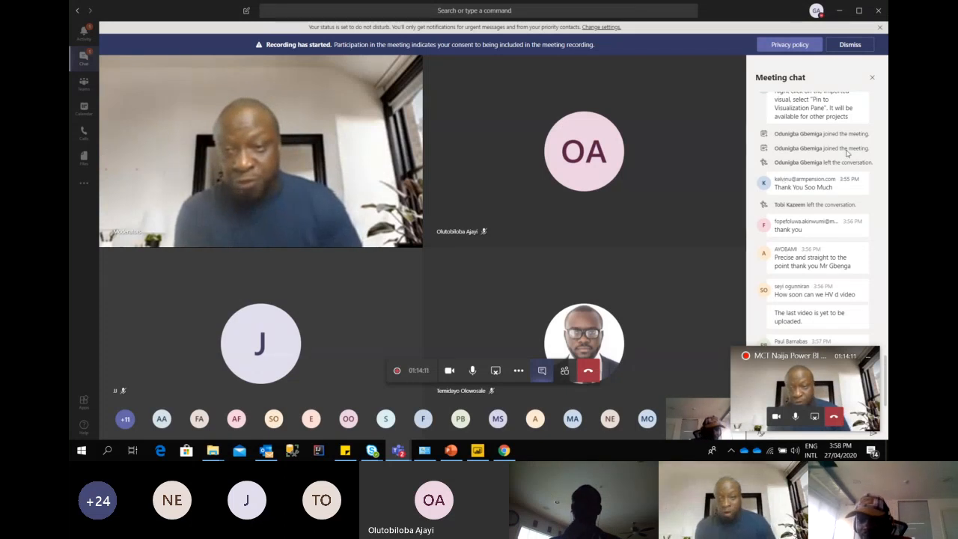
scroll(839, 181, down, 1)
scroll(838, 181, down, 2)
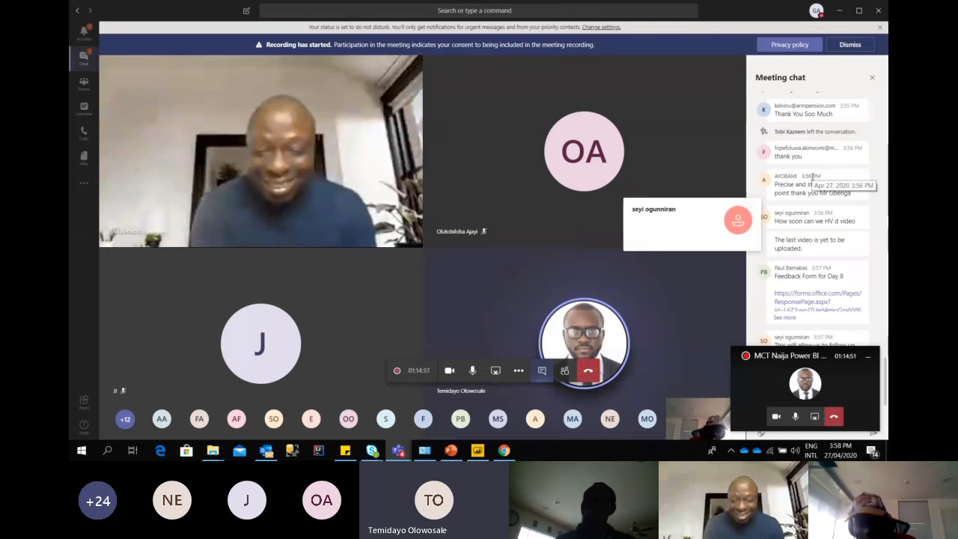
scroll(798, 271, up, 8)
scroll(799, 270, down, 8)
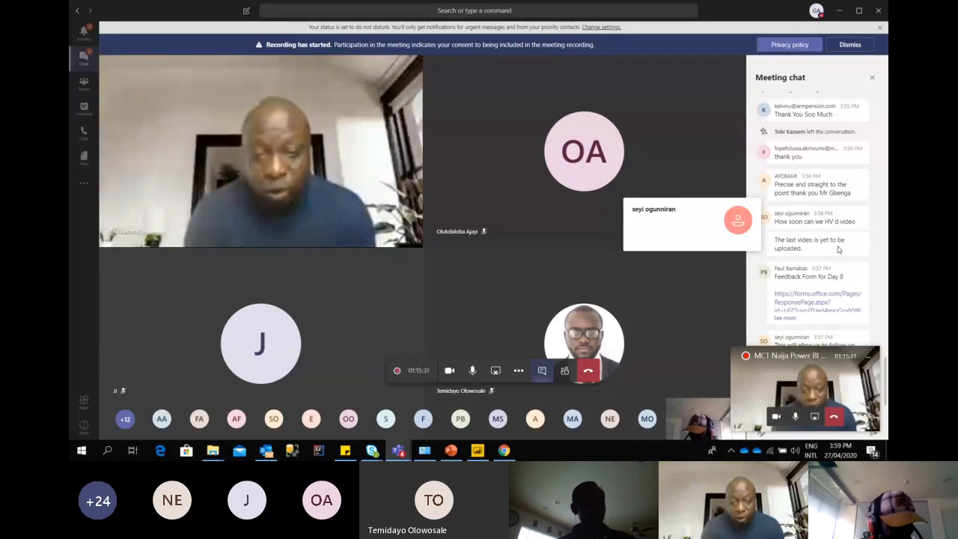
scroll(838, 249, down, 2)
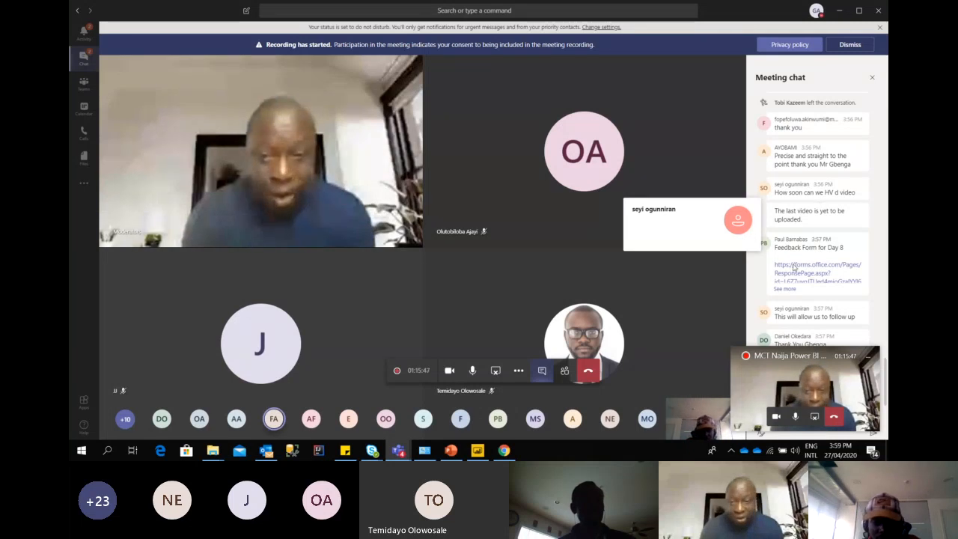
Switch to Power BI Desktop, pin the last imported custom visual on the Food_Sales page to the visualizations pane, and show the neighbouring visual's pin option
click(481, 455)
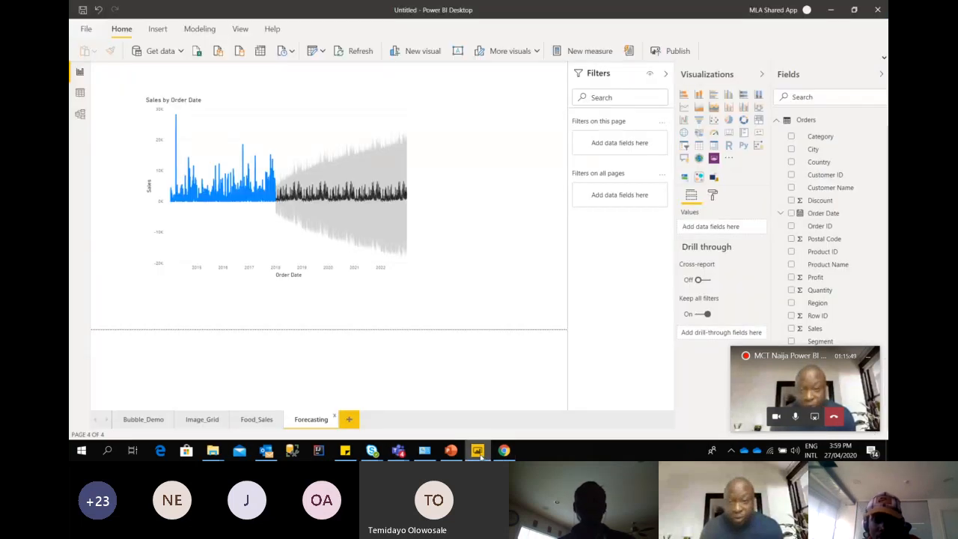
click(255, 419)
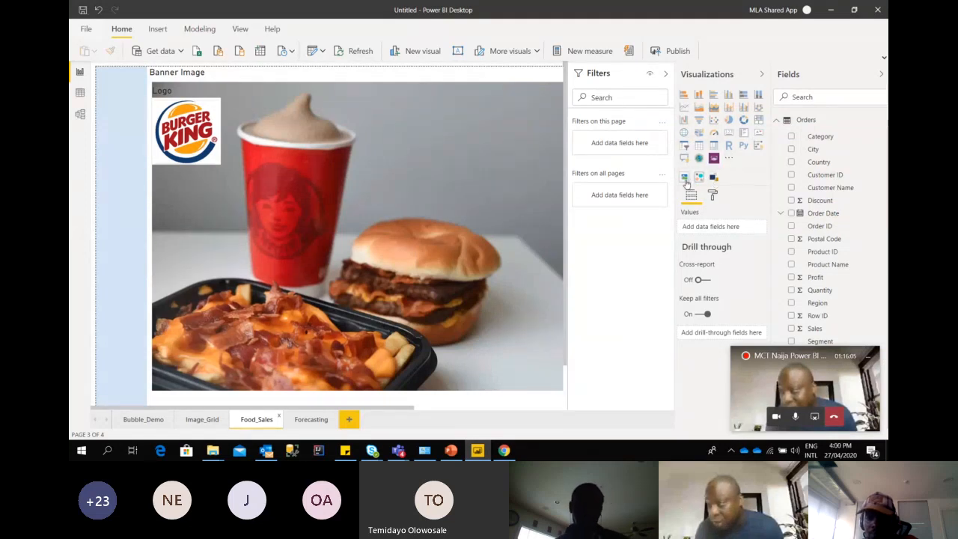
right_click(714, 181)
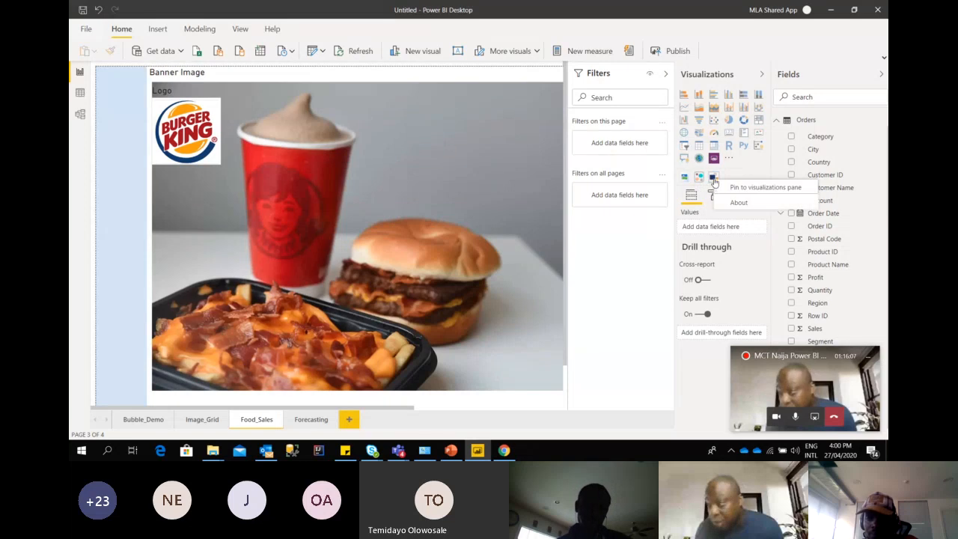
click(757, 190)
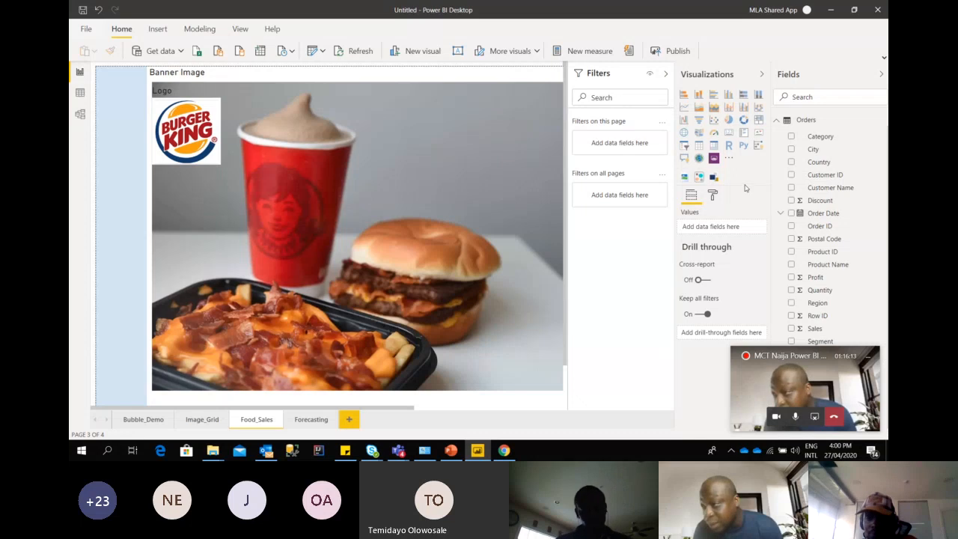
right_click(701, 179)
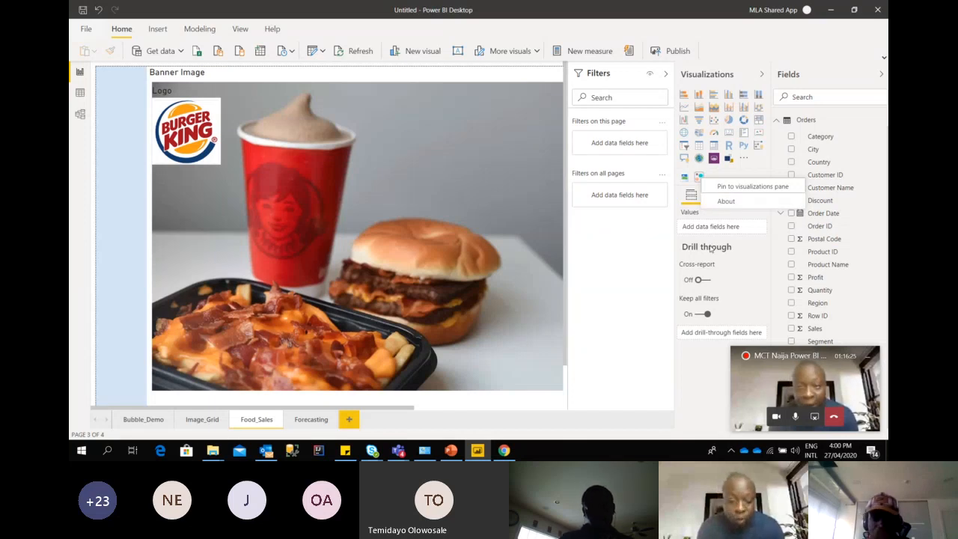
mouse_move(710, 247)
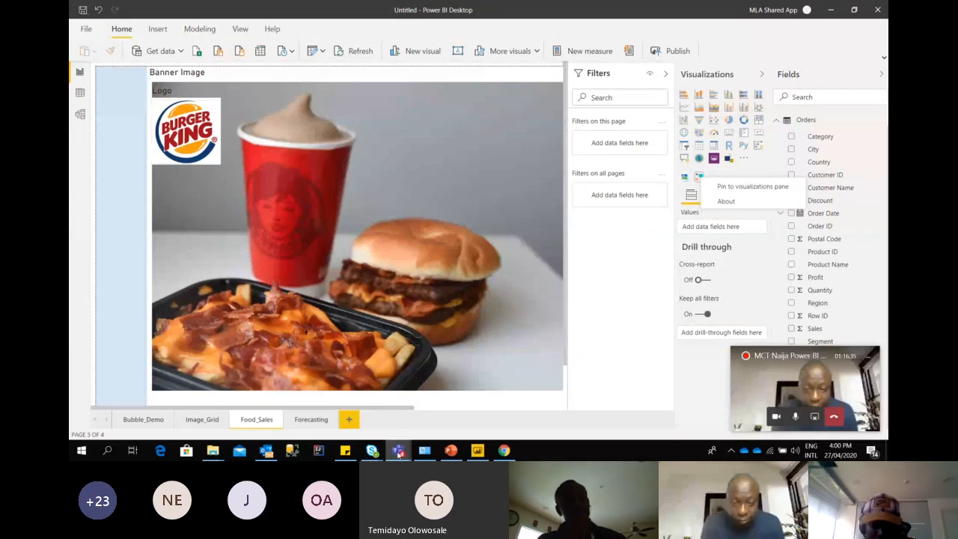
Switch to the Microsoft Teams meeting window and hide the floating call preview to read the newest chat question
mouse_move(398, 450)
click(359, 391)
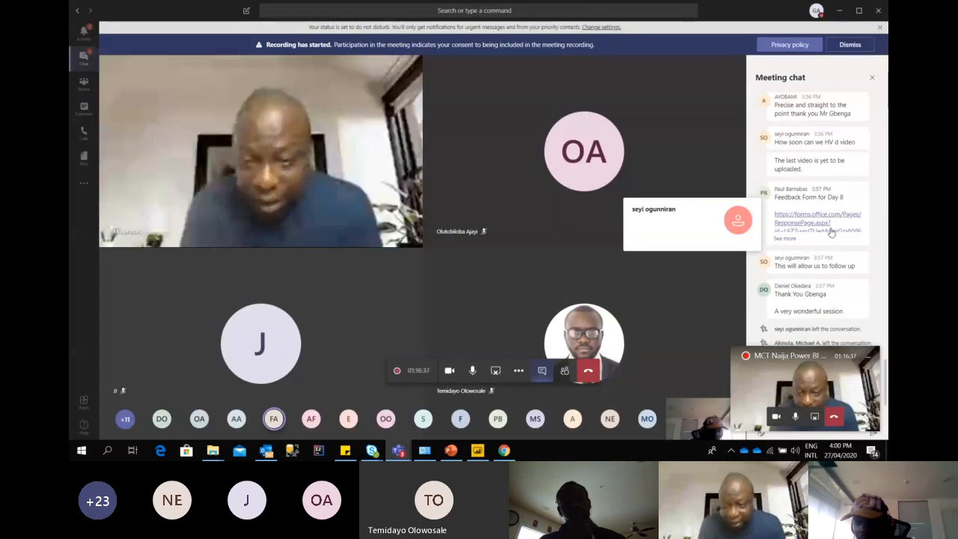
click(866, 359)
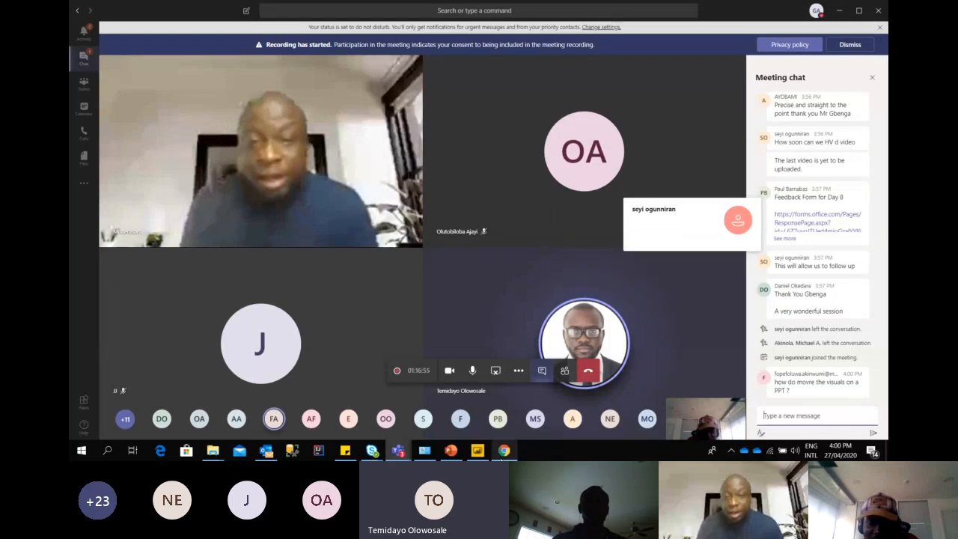
Switch to Power BI Desktop and review the report's export formats, Power BI template and PDF, without exporting
click(477, 450)
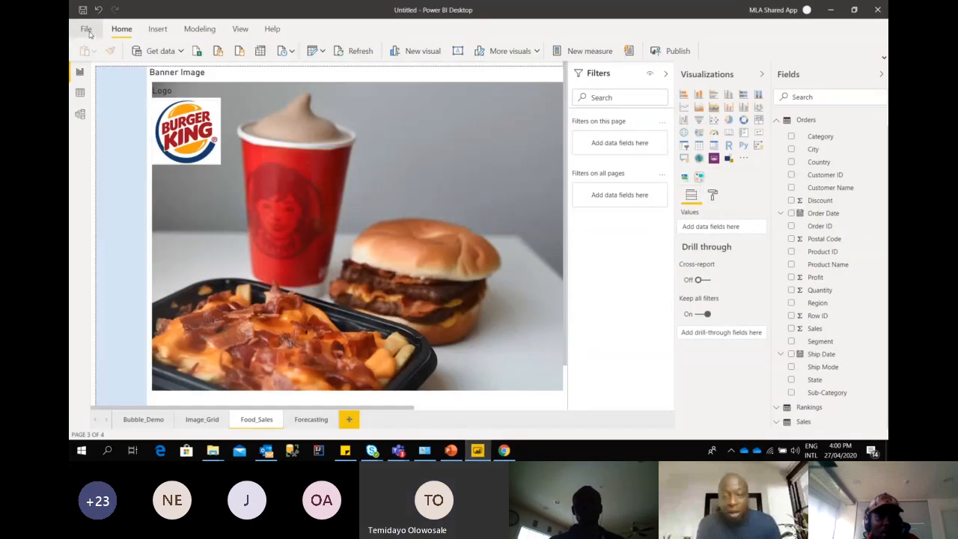
click(86, 30)
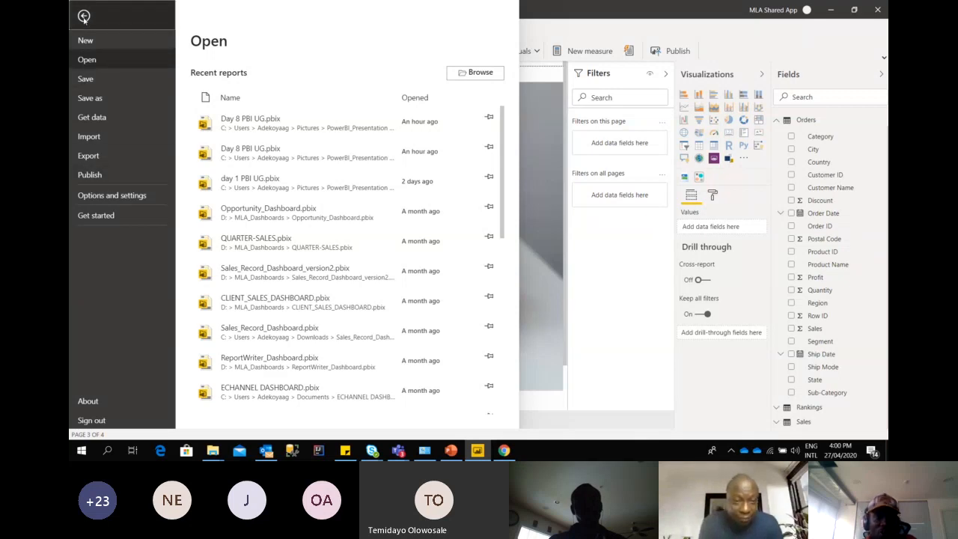
click(84, 17)
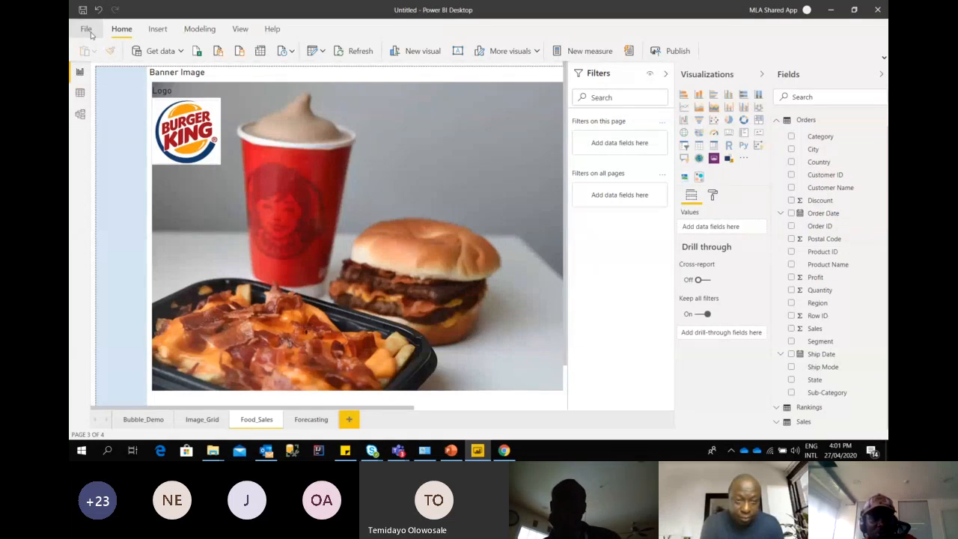
click(87, 29)
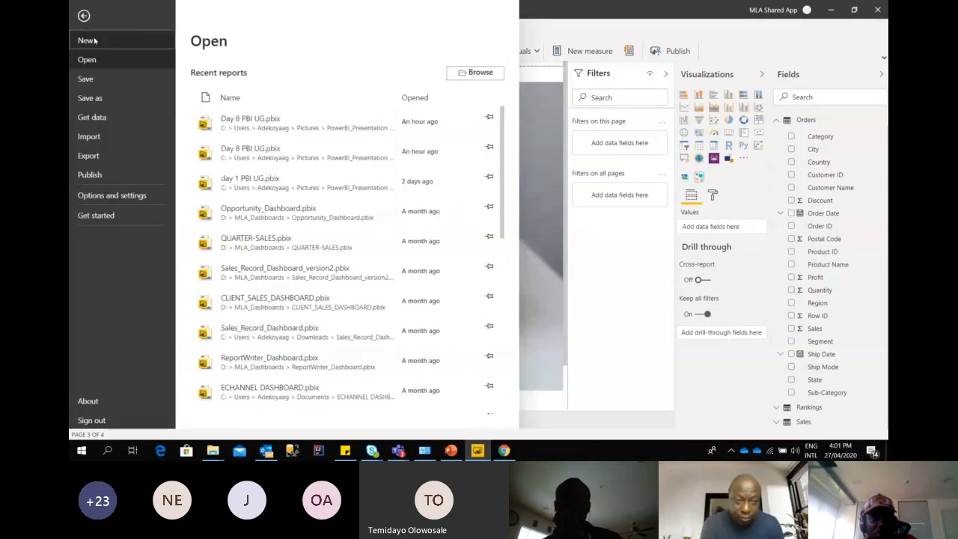
click(100, 157)
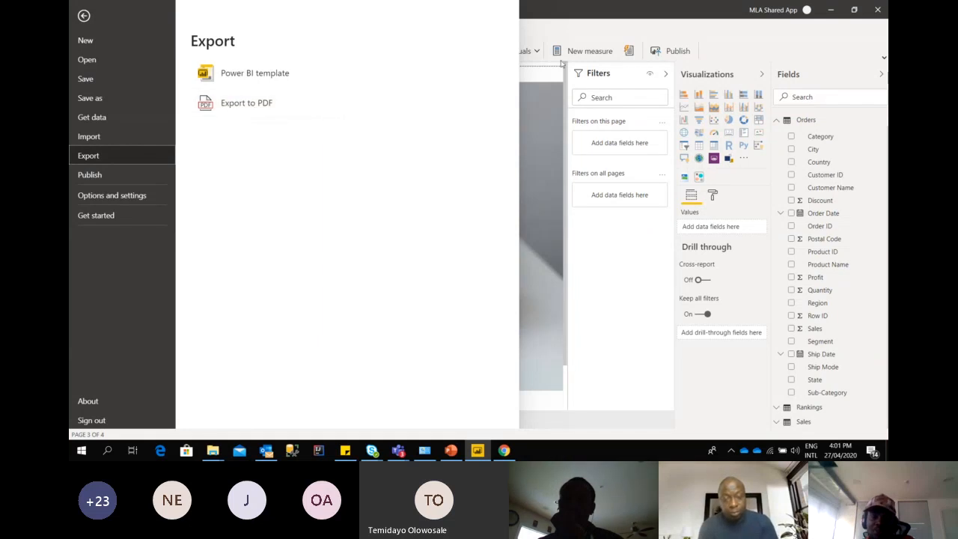
click(582, 15)
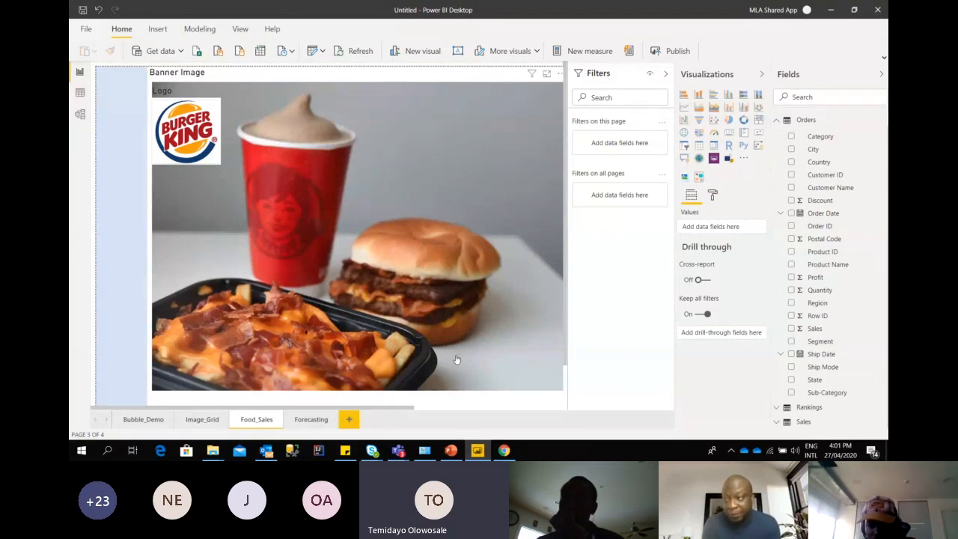
Show the Bubble_Demo report page and switch to the Microsoft Teams meeting window to check the chat for further questions
mouse_move(398, 450)
mouse_move(365, 389)
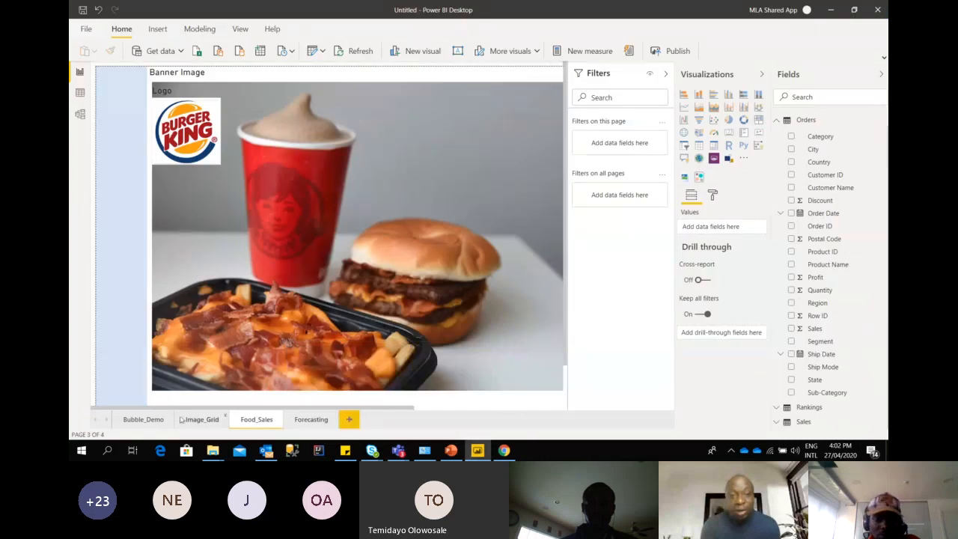
click(136, 421)
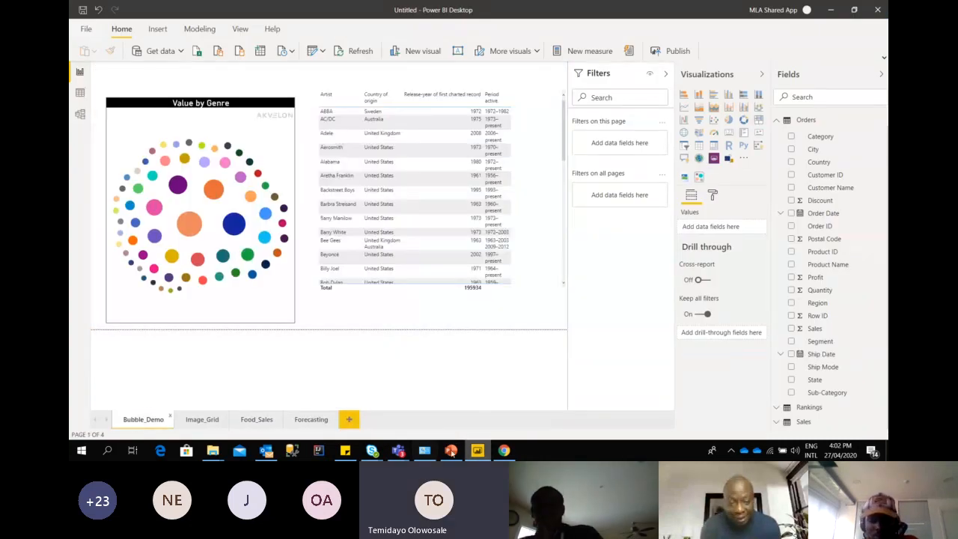
click(403, 456)
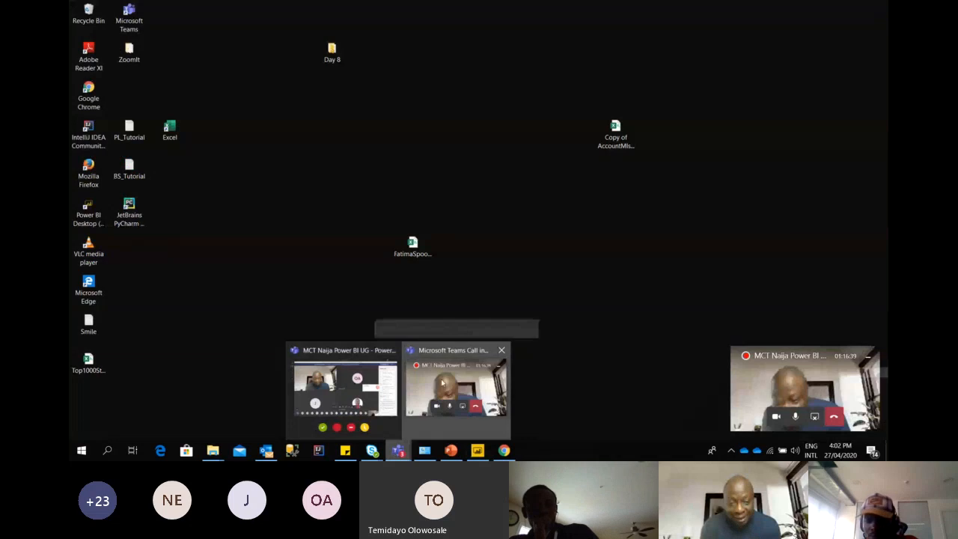
click(457, 389)
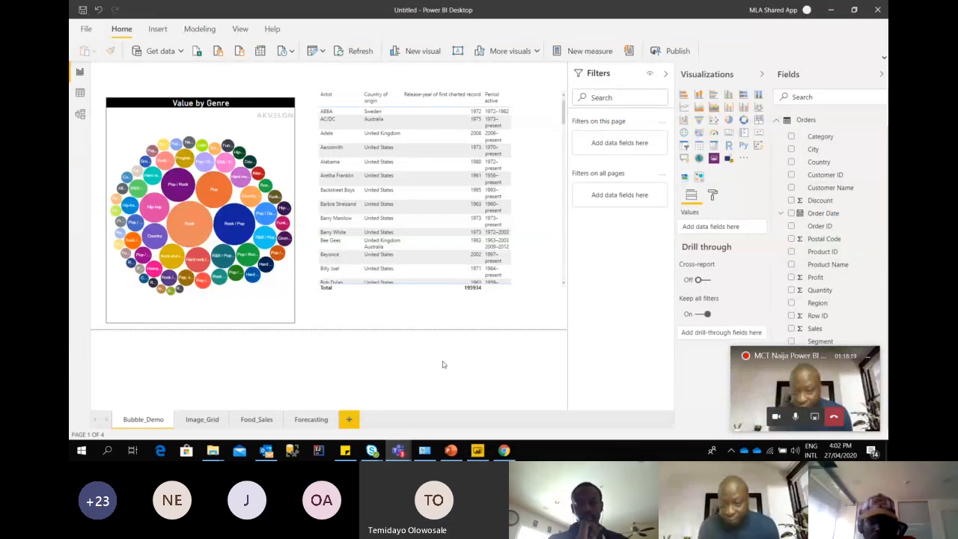
click(398, 450)
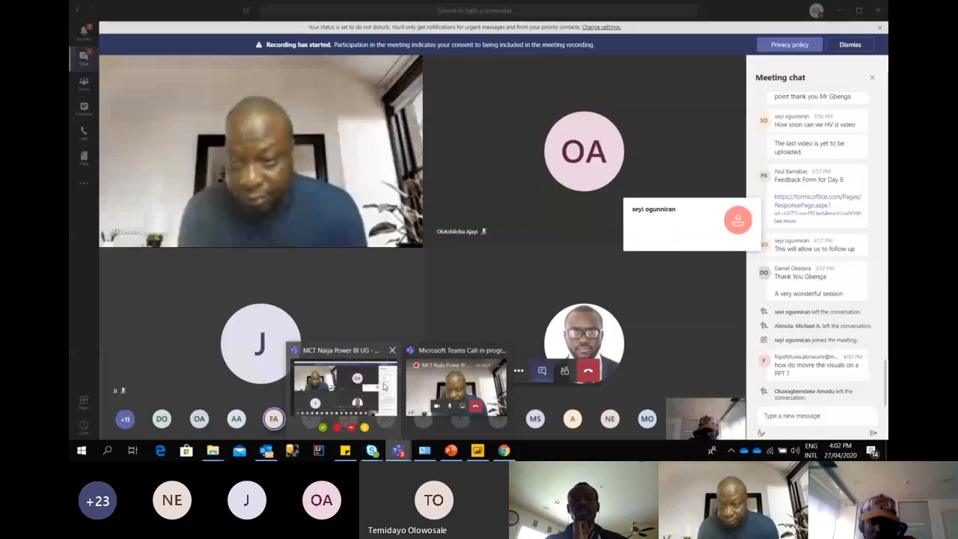
click(486, 380)
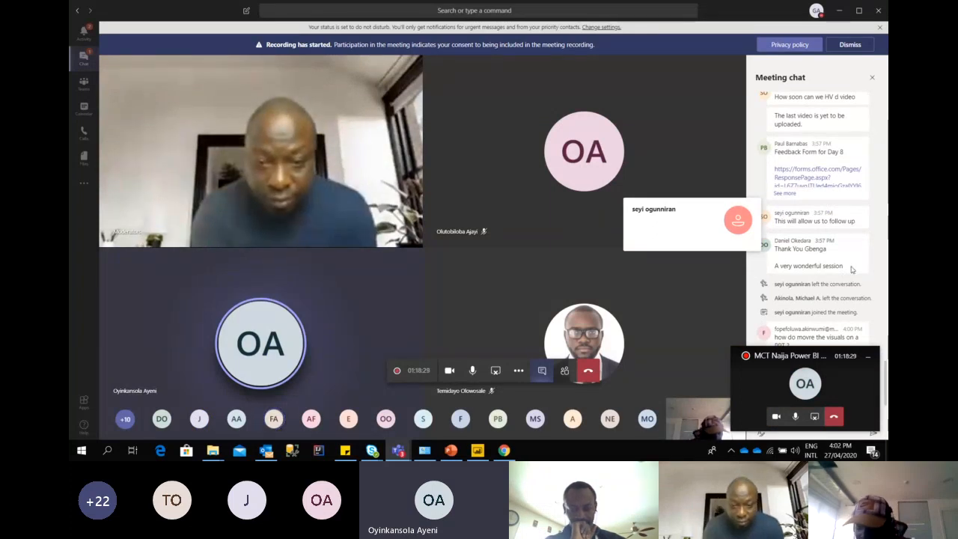
Switch to Power BI Desktop and inspect the forecast value and its bounds around mid-2019 on the Forecasting page's line chart
click(479, 452)
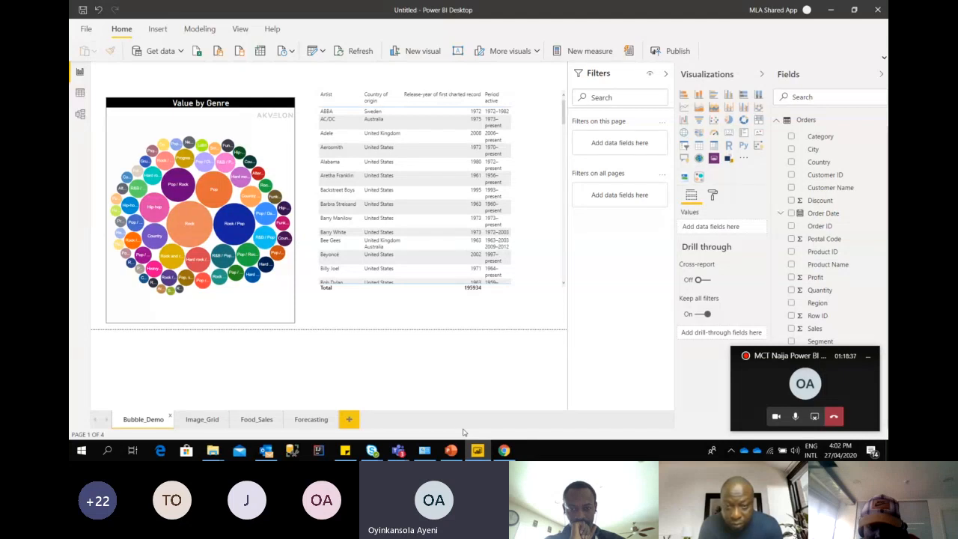
click(305, 422)
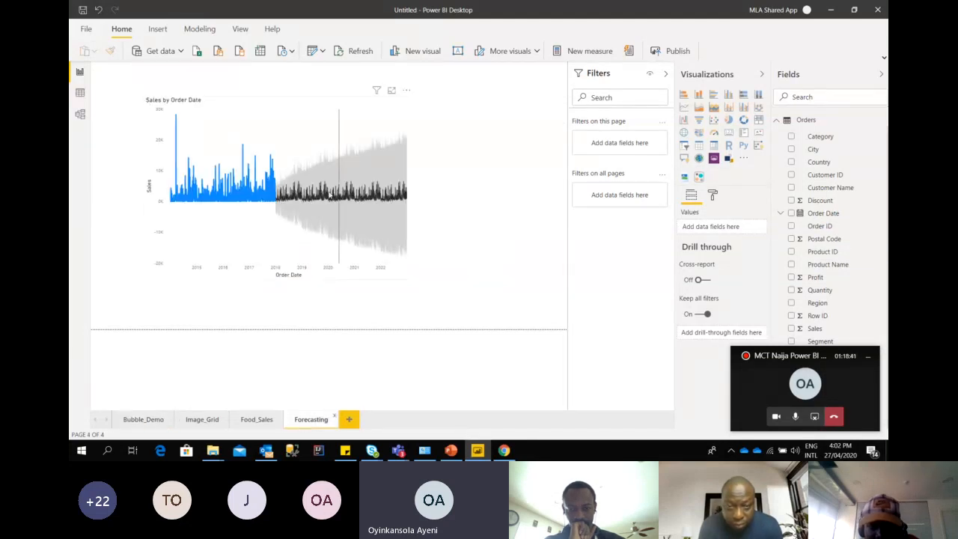
mouse_move(315, 193)
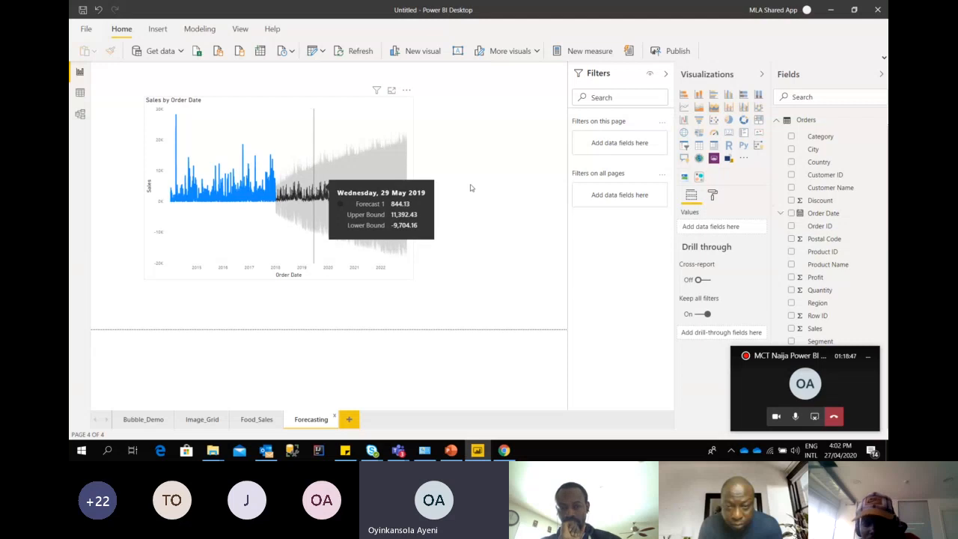
Review the formatting options and the aggregation choices for the Sales value of the Sales by Order Date chart without changing any
click(713, 196)
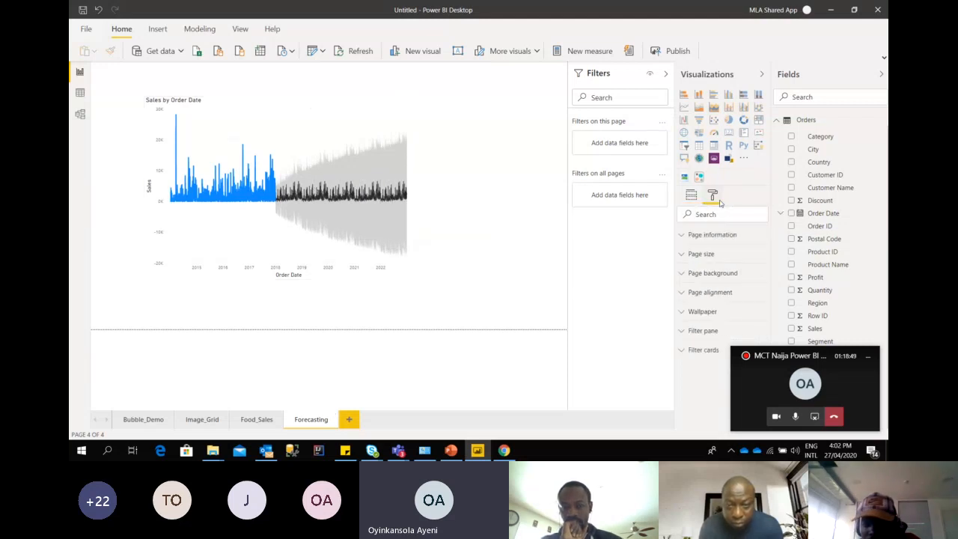
click(356, 101)
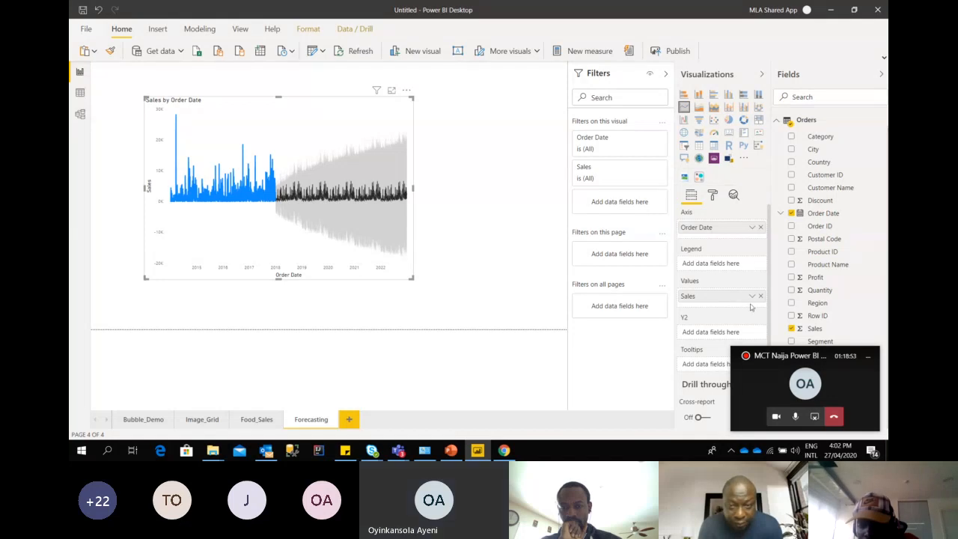
click(751, 296)
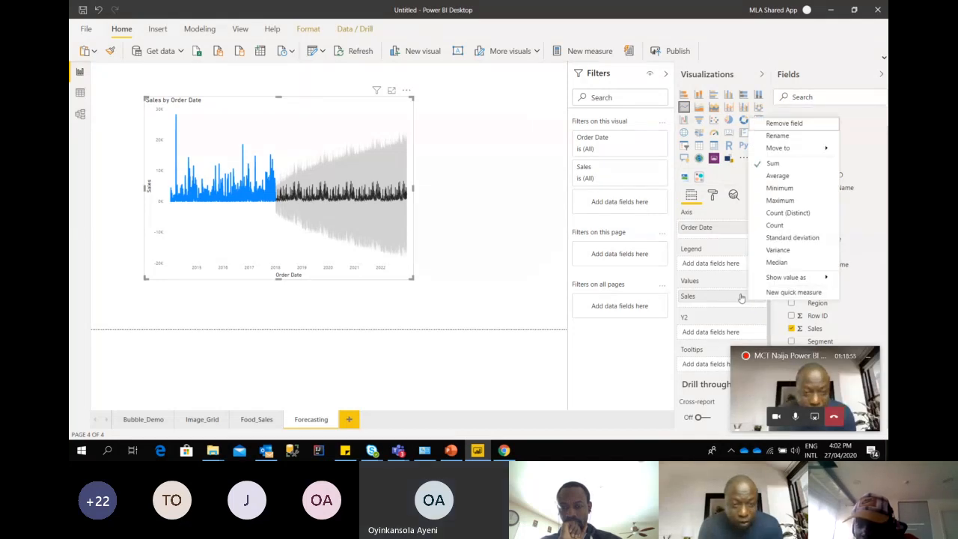
click(466, 272)
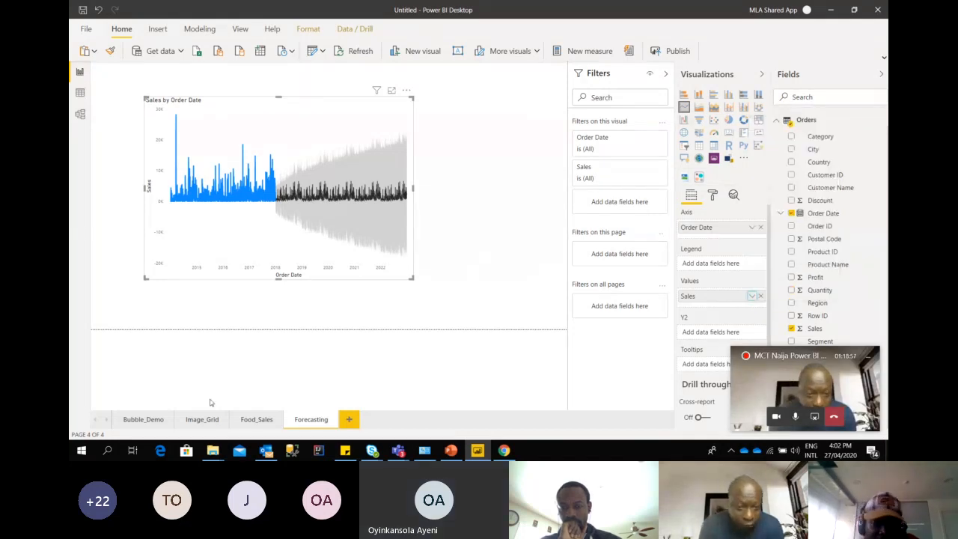
View the Food_Sales and Image_Grid report pages and return to the Forecasting page
click(257, 420)
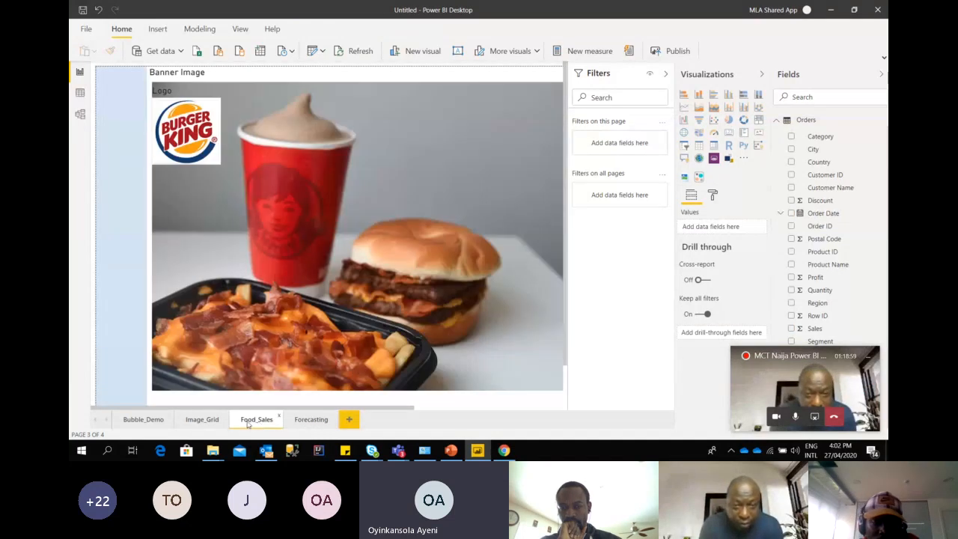
click(196, 420)
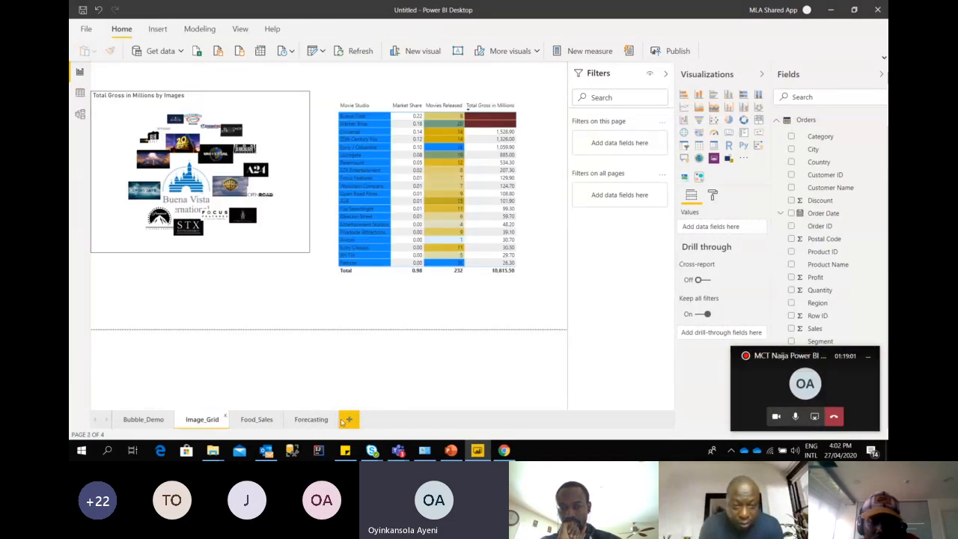
click(312, 420)
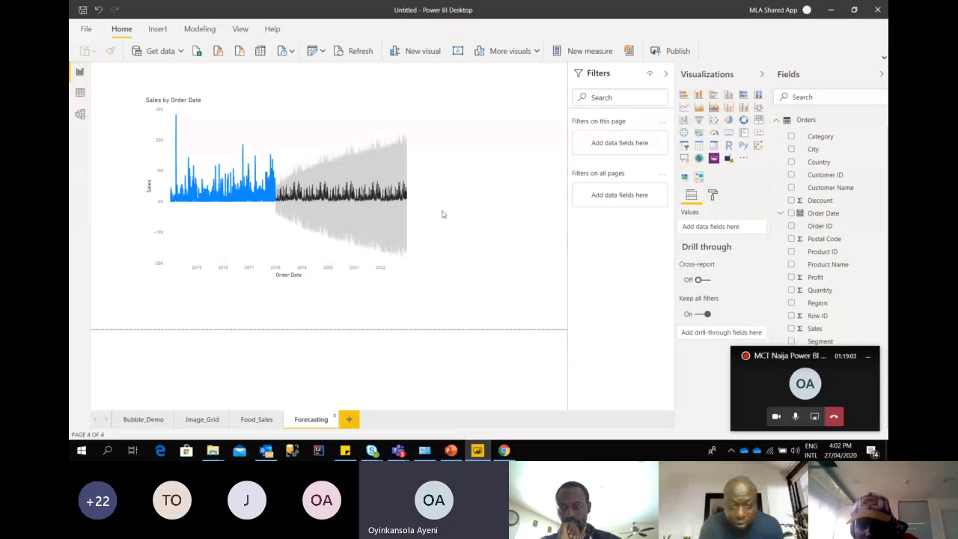
Bring up the analytics forecast settings of the Sales by Order Date chart and hide the floating call preview covering them
click(360, 112)
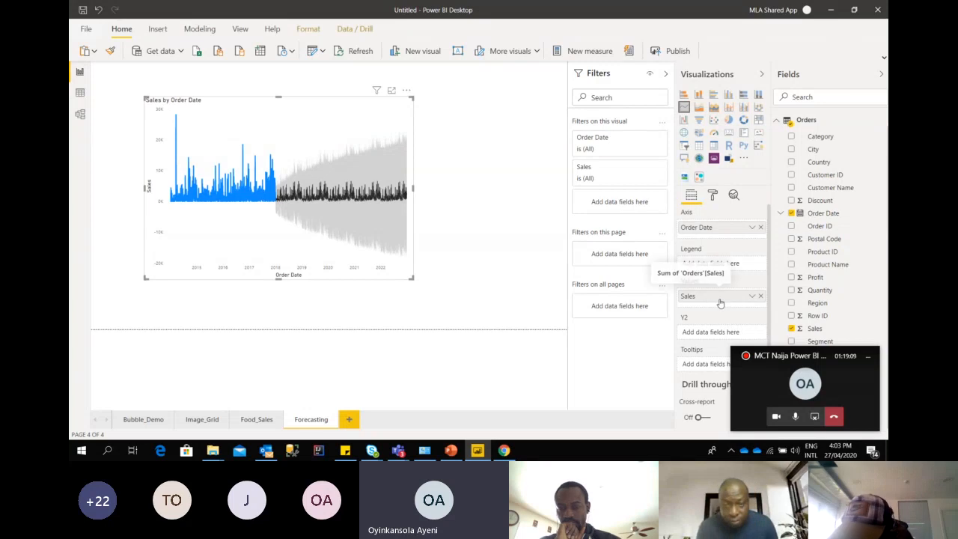
click(713, 195)
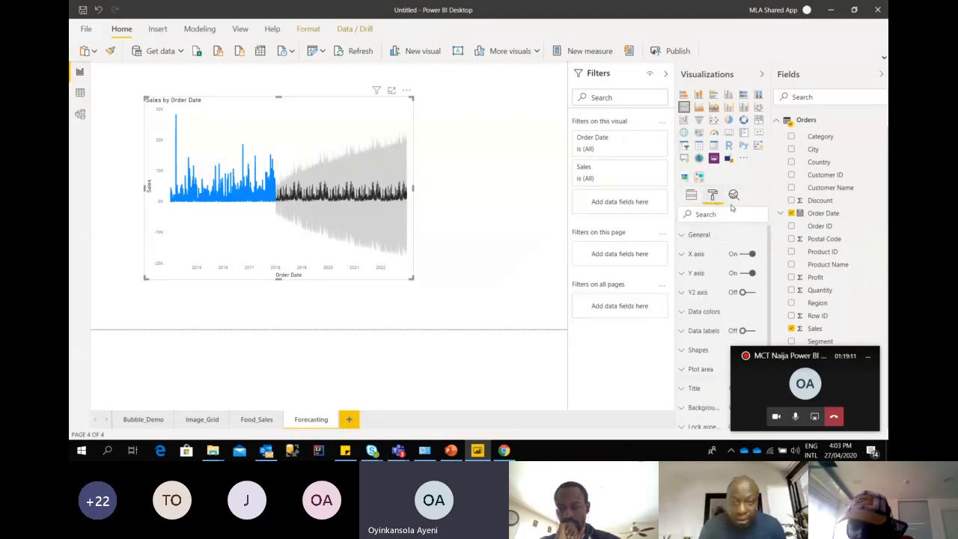
click(733, 195)
scroll(757, 247, down, 5)
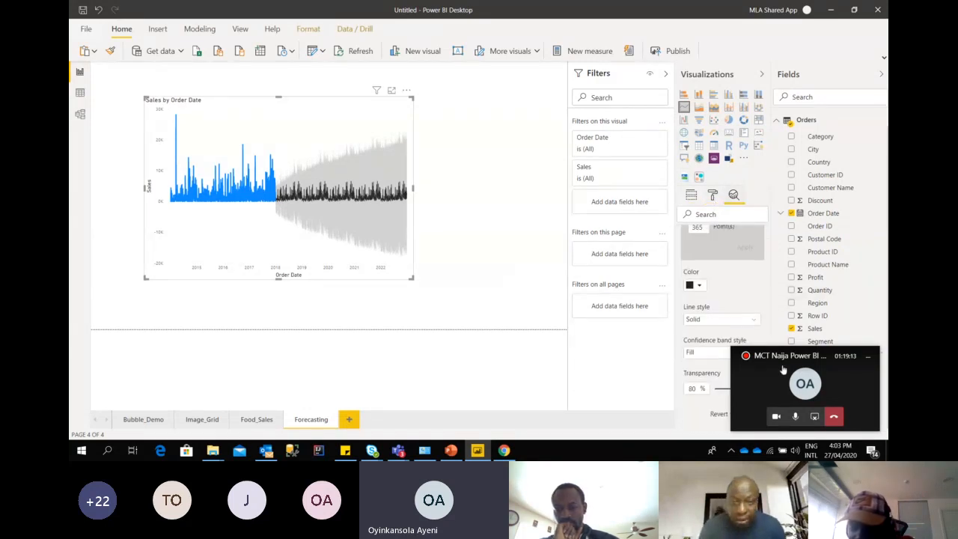
click(866, 360)
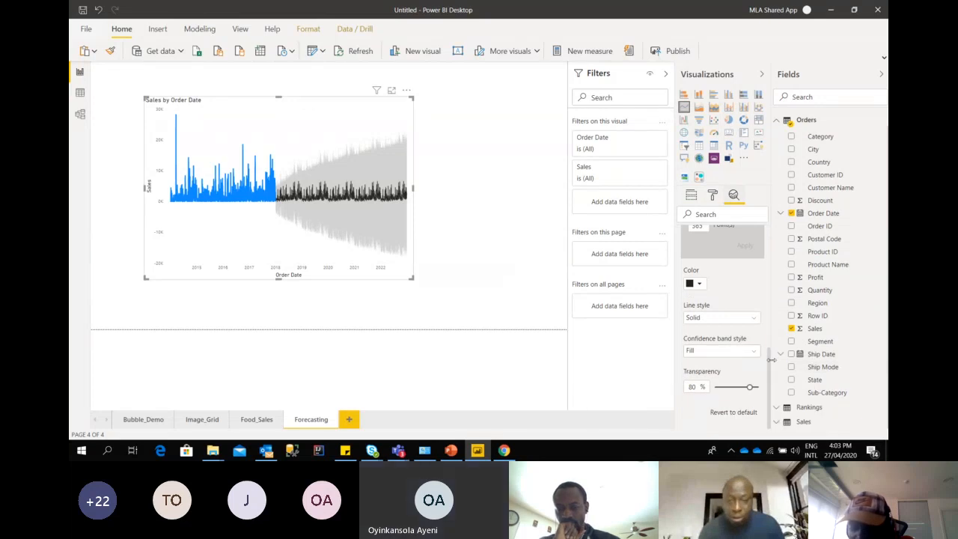
drag(769, 361, 784, 309)
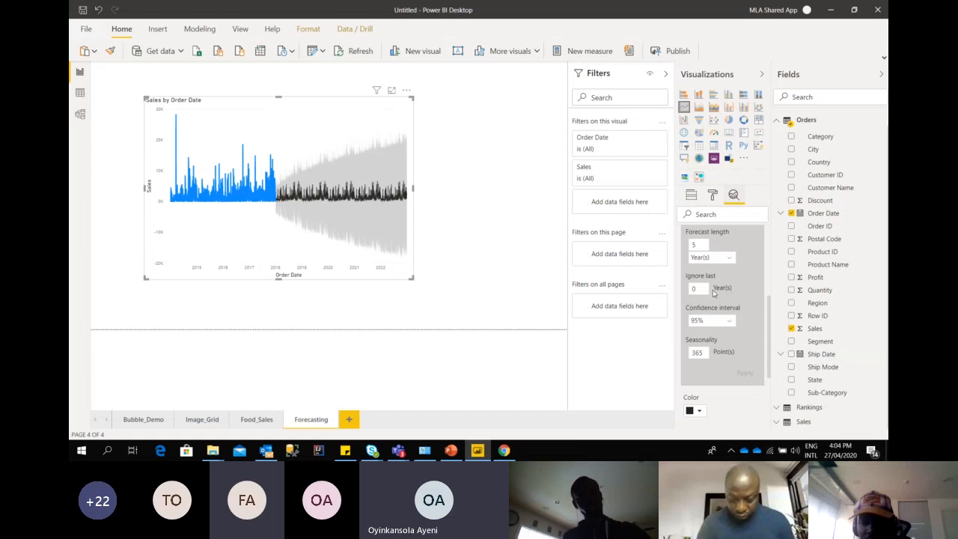
Set the forecast to ignore the last 2 years and apply it to the line chart
drag(708, 288, 690, 288)
text(2)
click(749, 374)
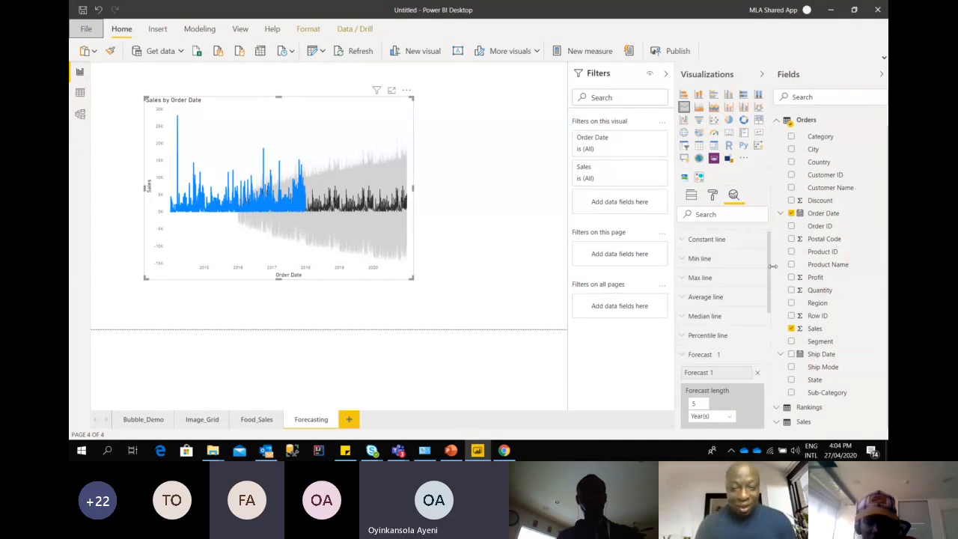
Set the forecast's ignored period back to 0 years, apply it, and examine the forecast band on the chart
drag(774, 270, 775, 307)
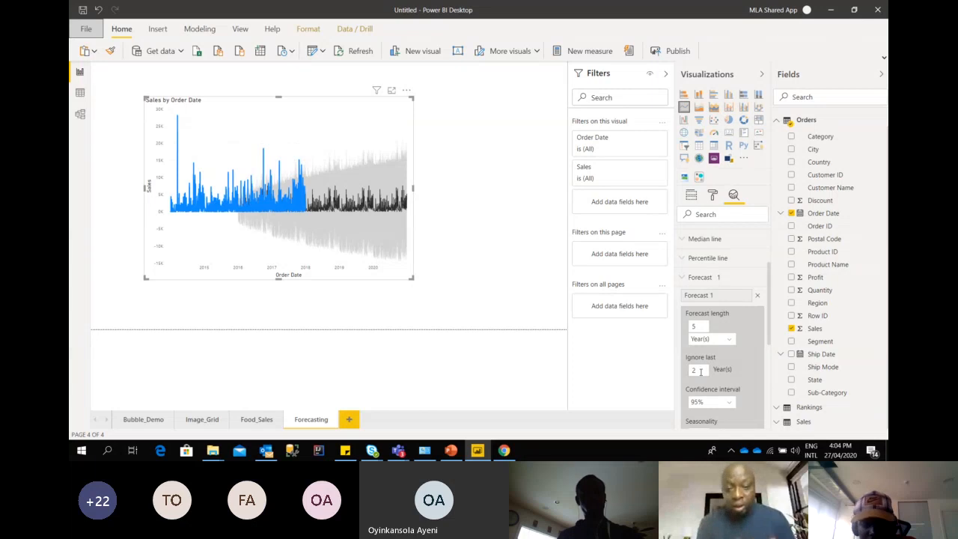
click(700, 370)
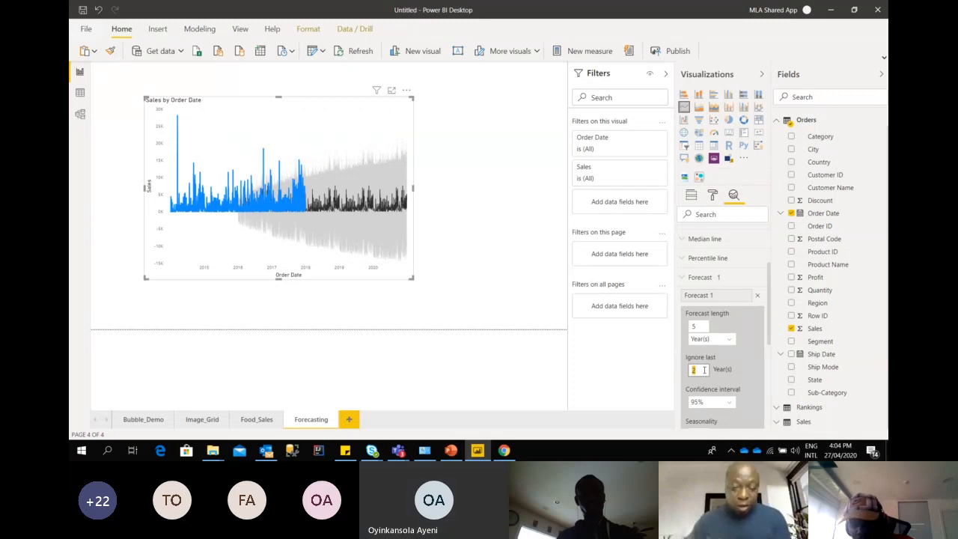
scroll(736, 390, down, 5)
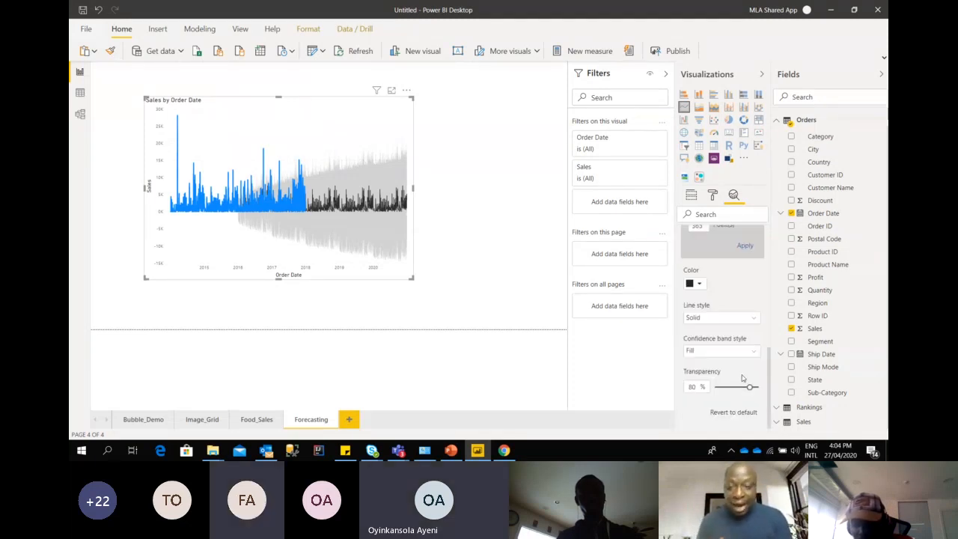
click(744, 246)
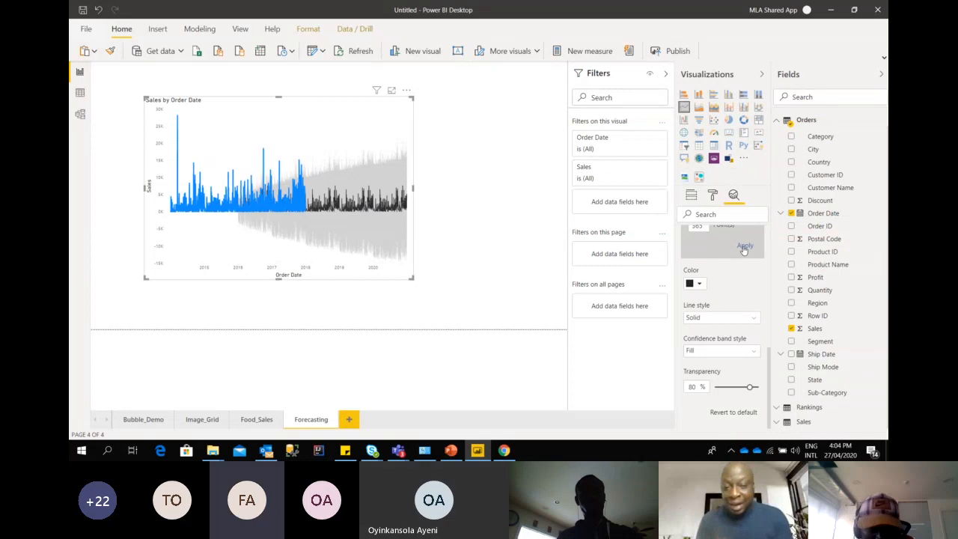
scroll(744, 255, up, 6)
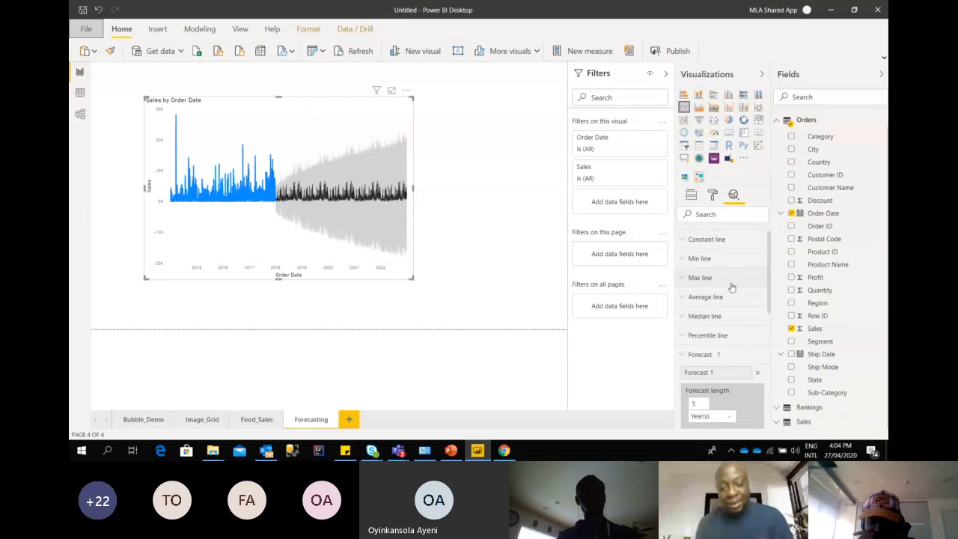
drag(769, 257, 770, 261)
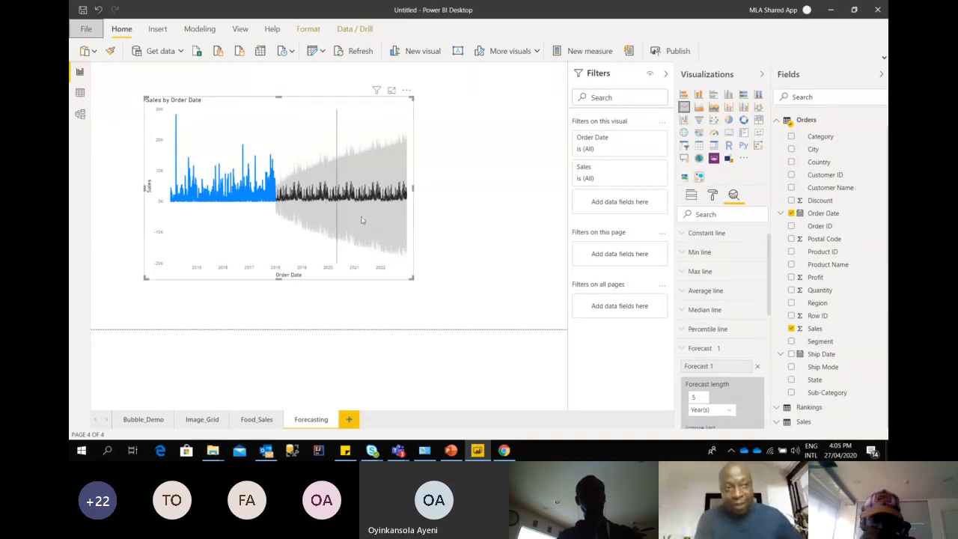
mouse_move(361, 217)
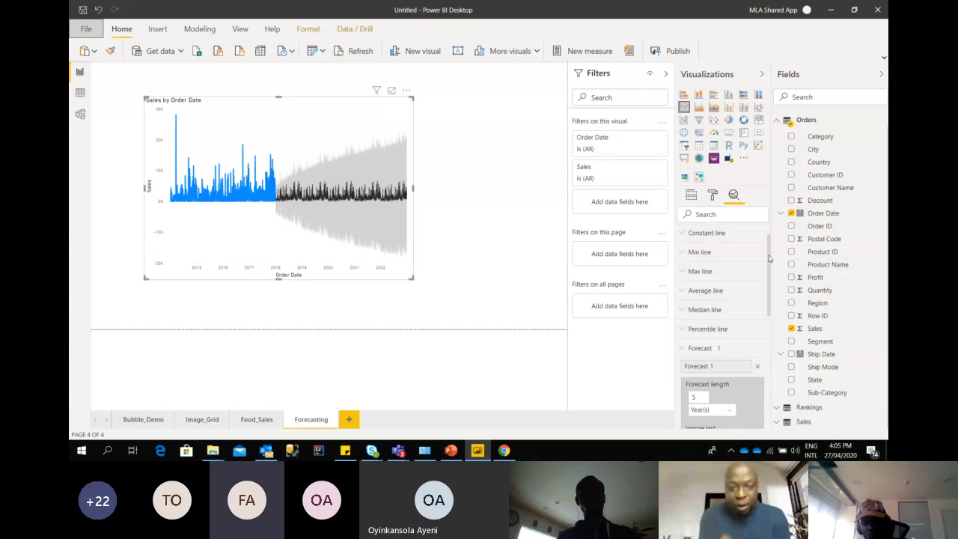
Set the forecast to ignore the last 1 year and apply it to the Sales by Order Date chart
drag(769, 258, 770, 294)
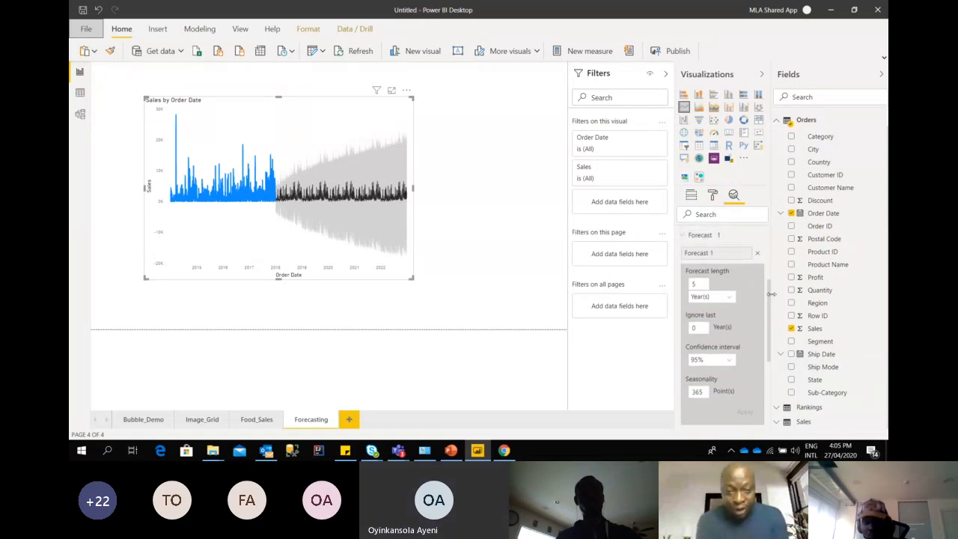
click(702, 329)
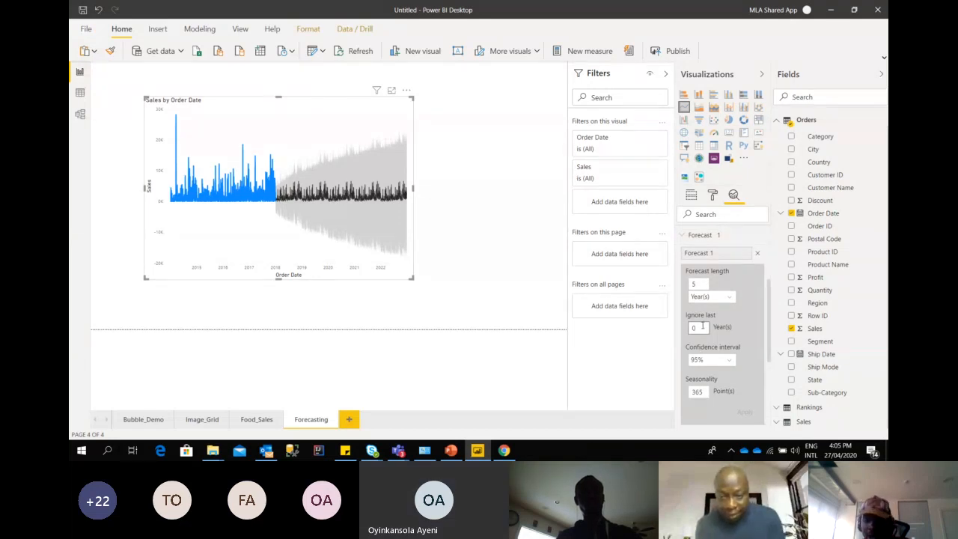
text(1)
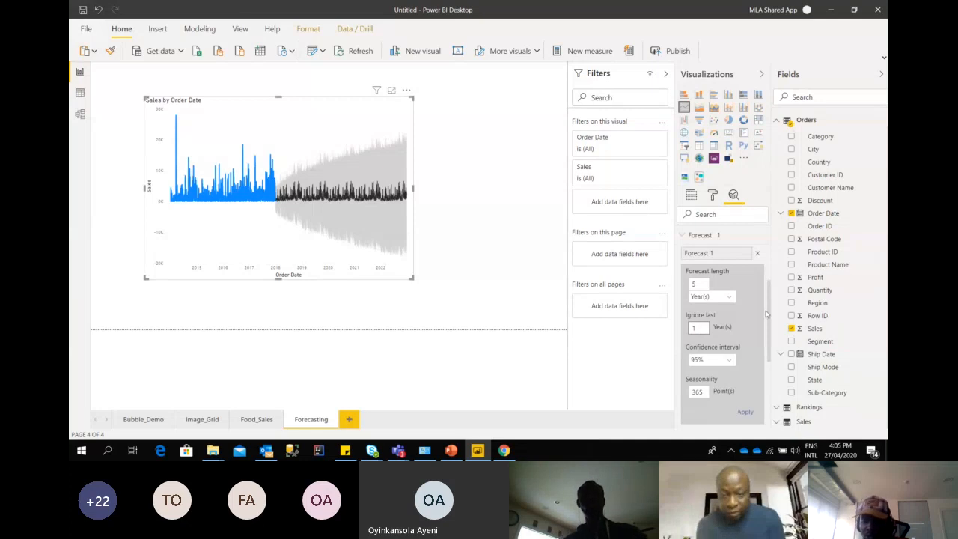
scroll(771, 302, down, 2)
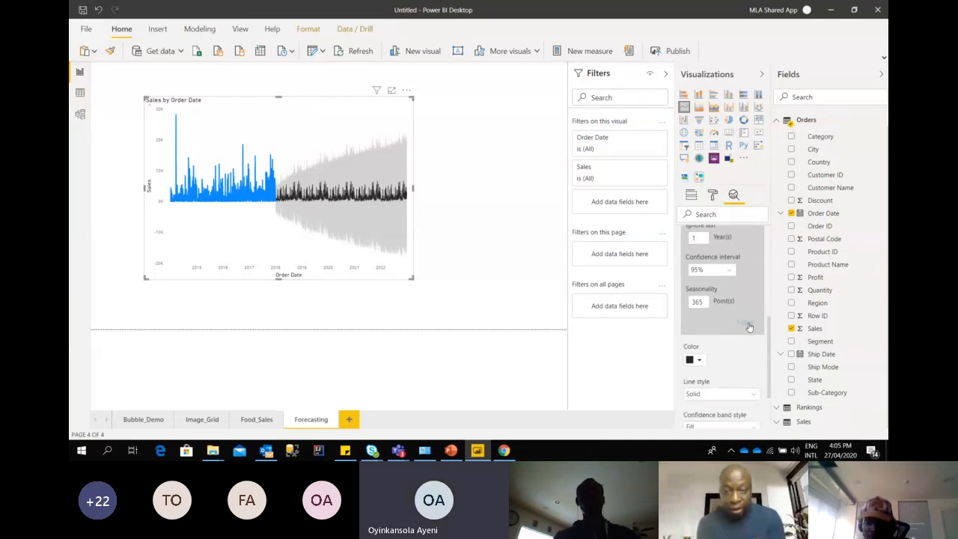
click(749, 326)
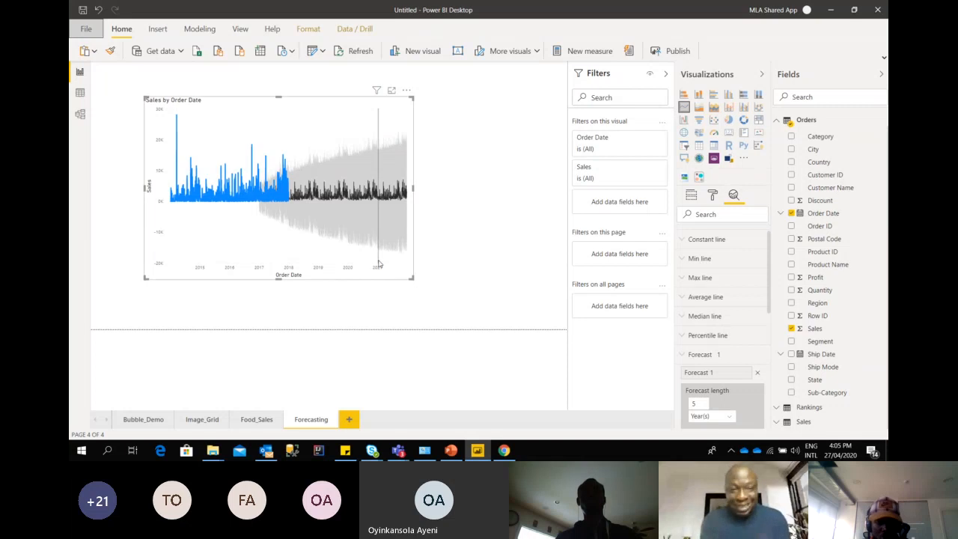
Examine the forecast chart in focus mode with the Filters and Visualizations panes collapsed, and return to the report page
mouse_move(379, 264)
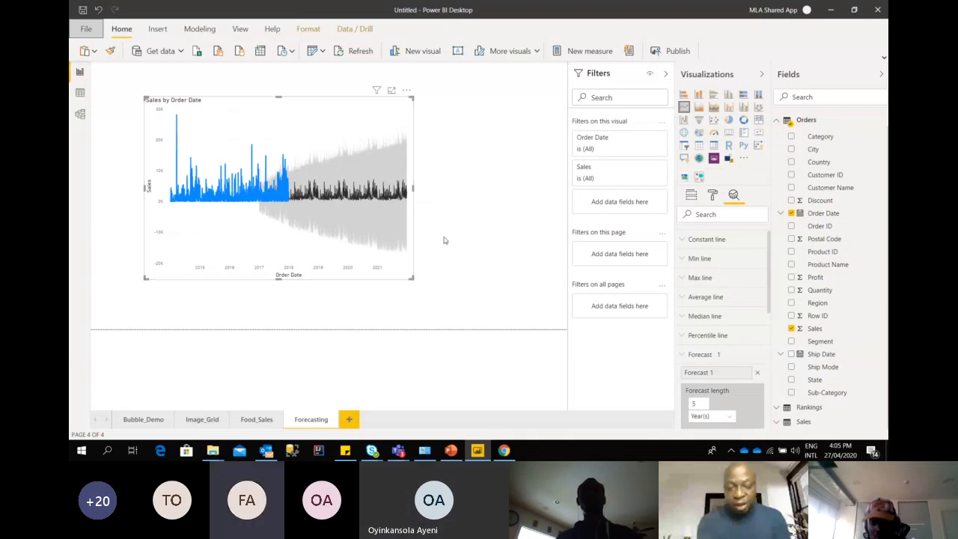
click(391, 92)
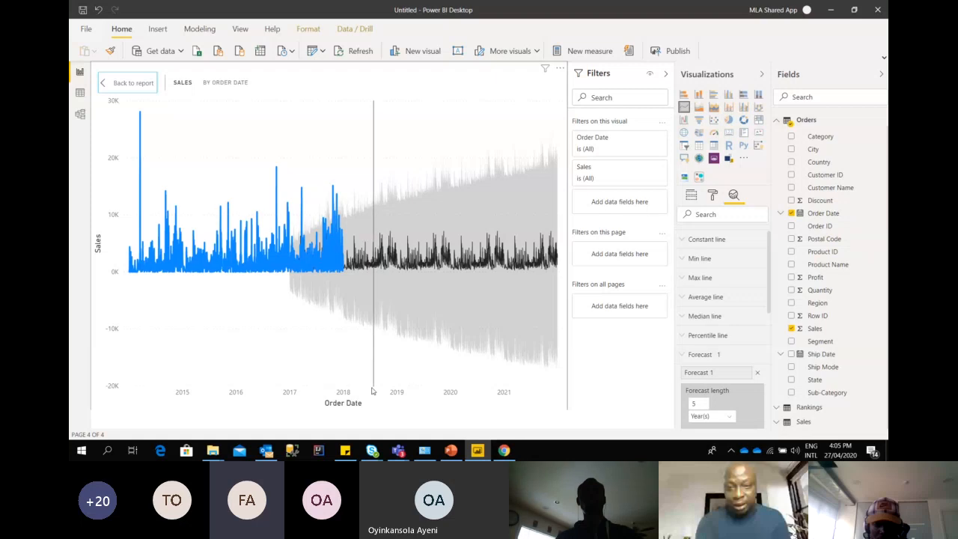
click(665, 73)
click(761, 74)
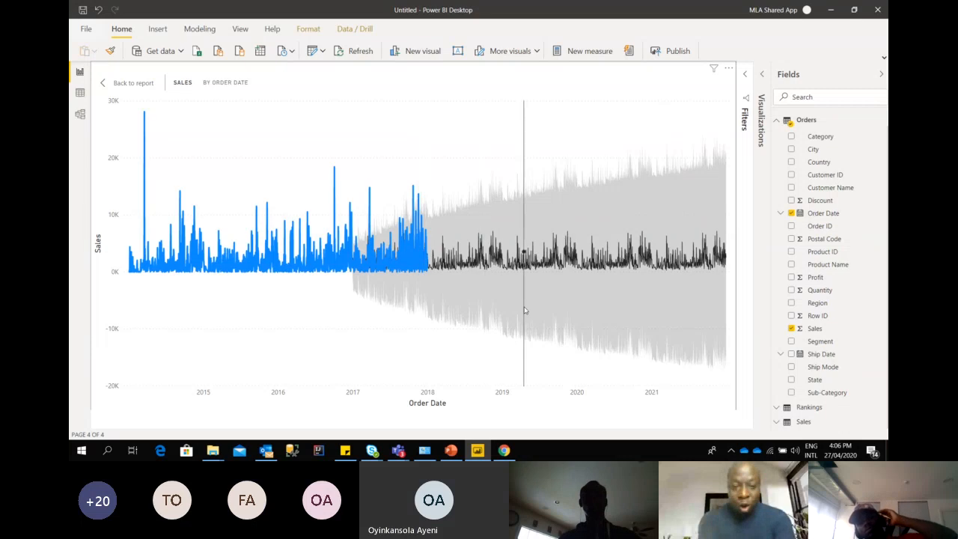
mouse_move(563, 313)
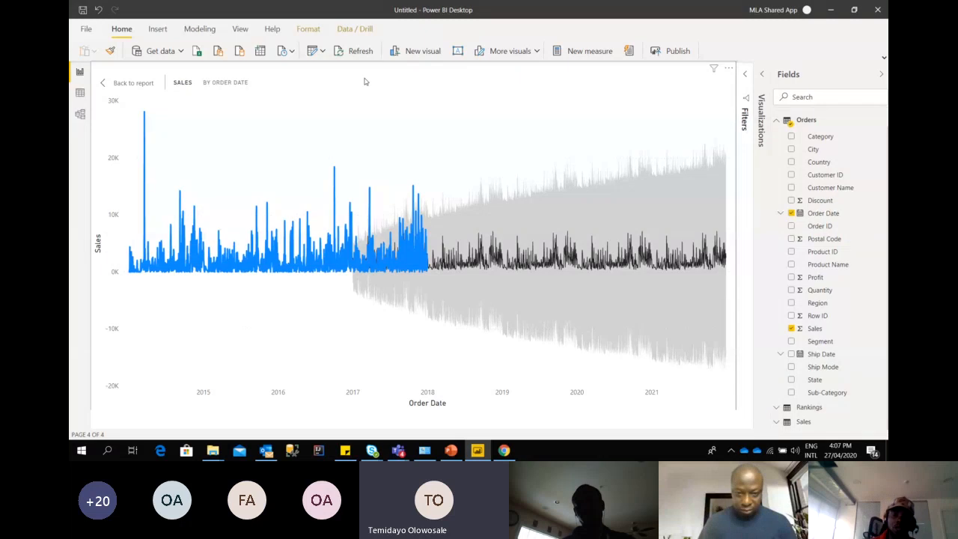
click(109, 84)
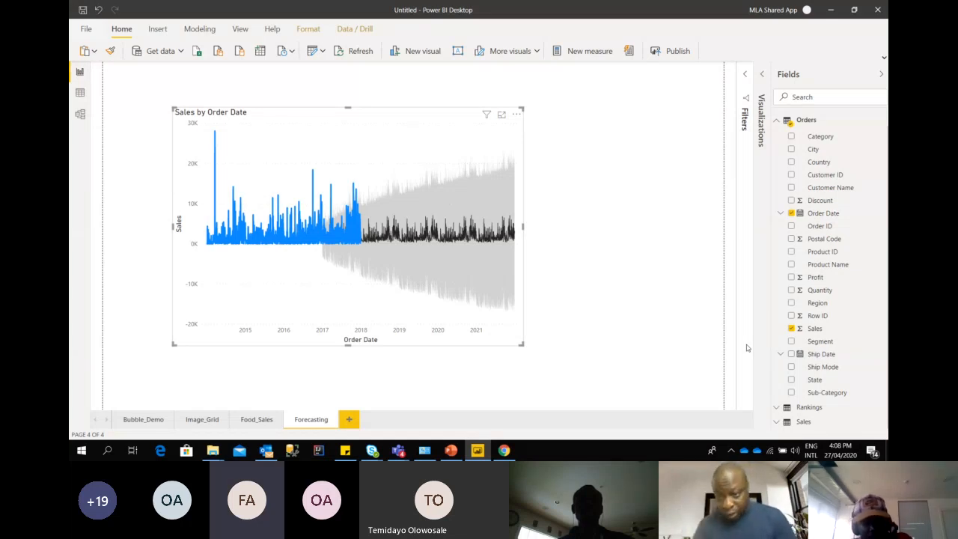
Switch to the Microsoft Teams meeting window and hide the floating call preview to read the latest chat messages
mouse_move(398, 450)
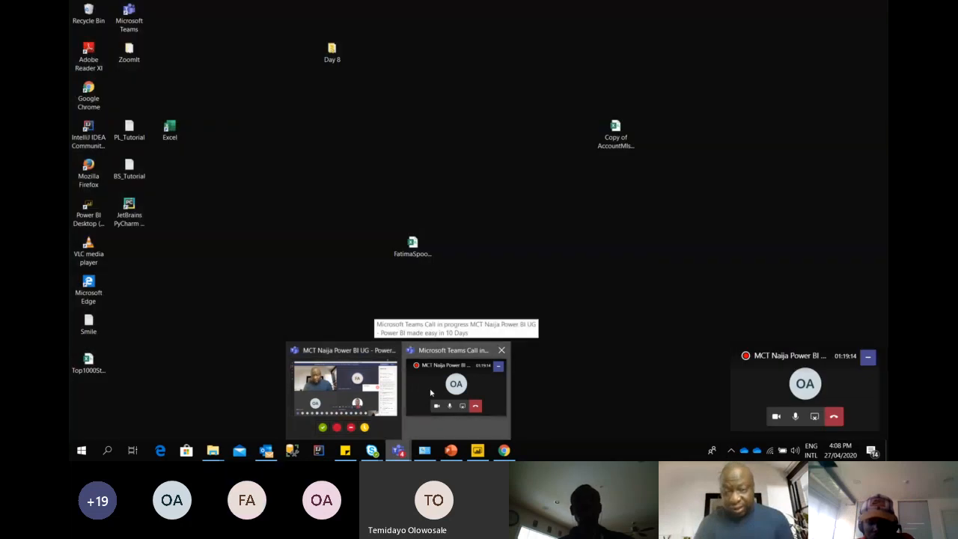
click(430, 393)
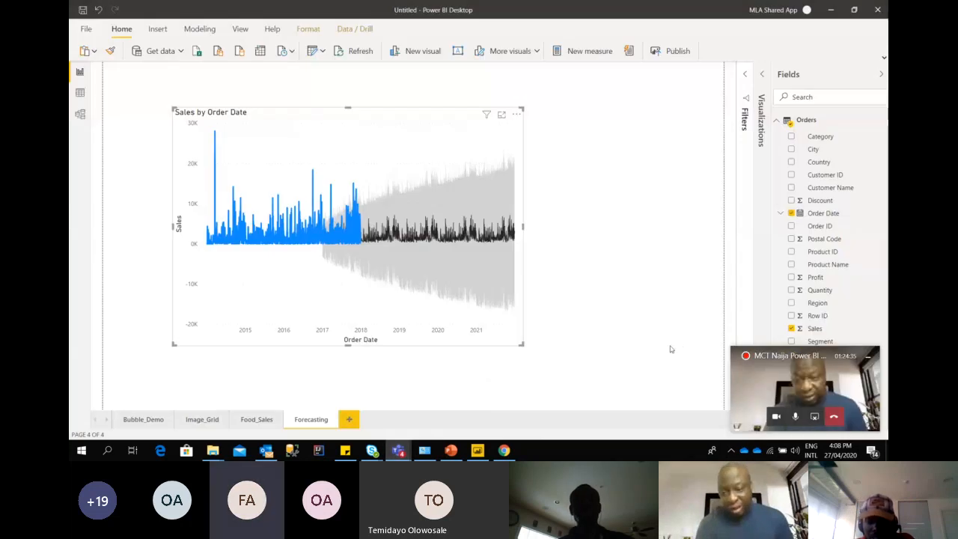
click(770, 389)
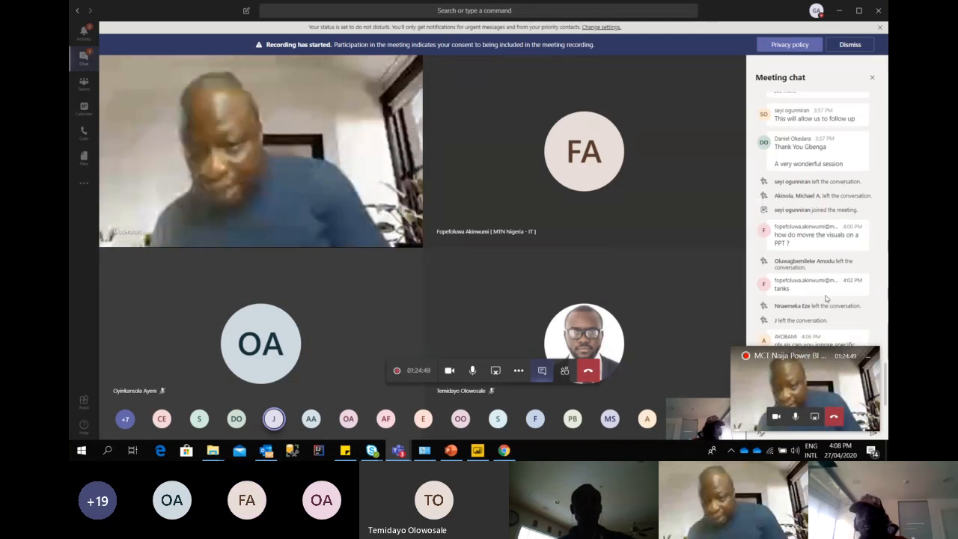
click(868, 357)
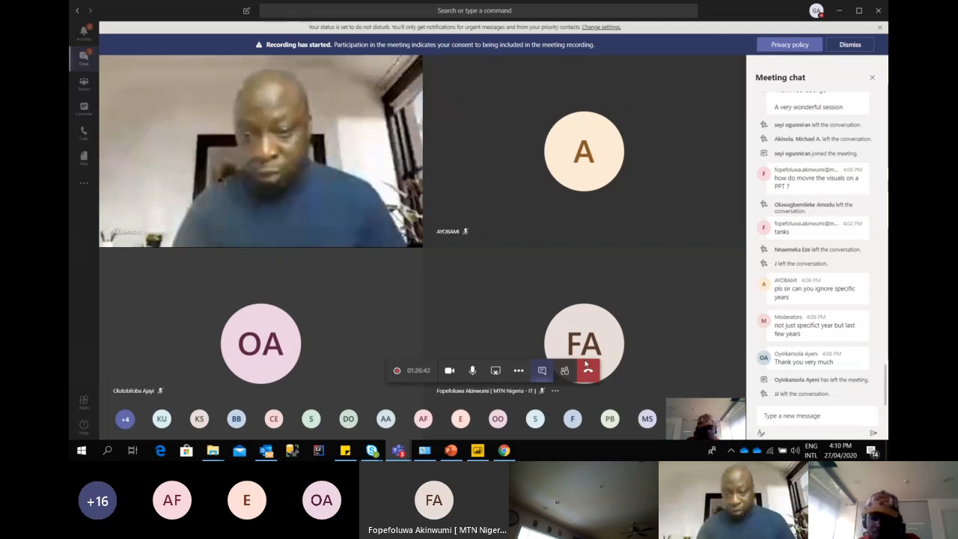
Show the meeting's participant list and ignore the incoming chat message notification
click(569, 371)
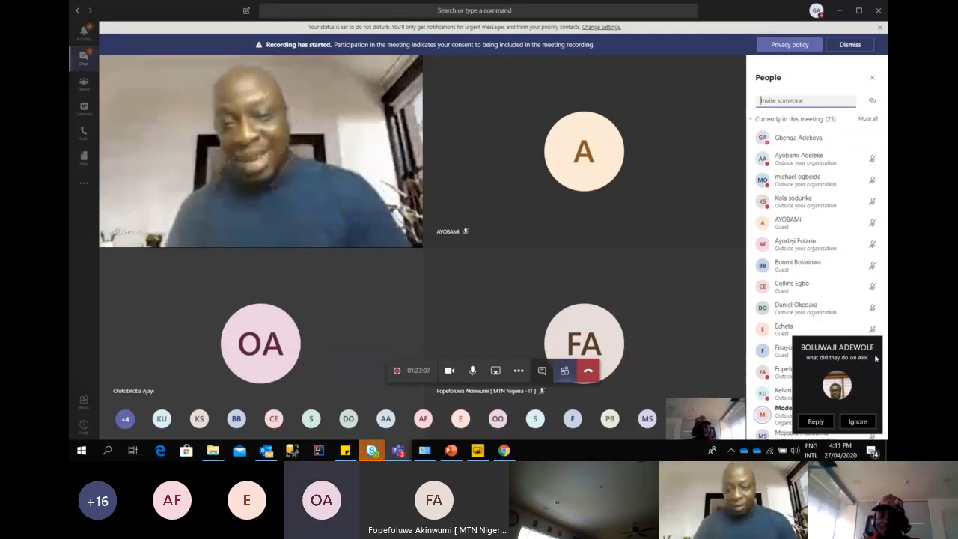
click(859, 422)
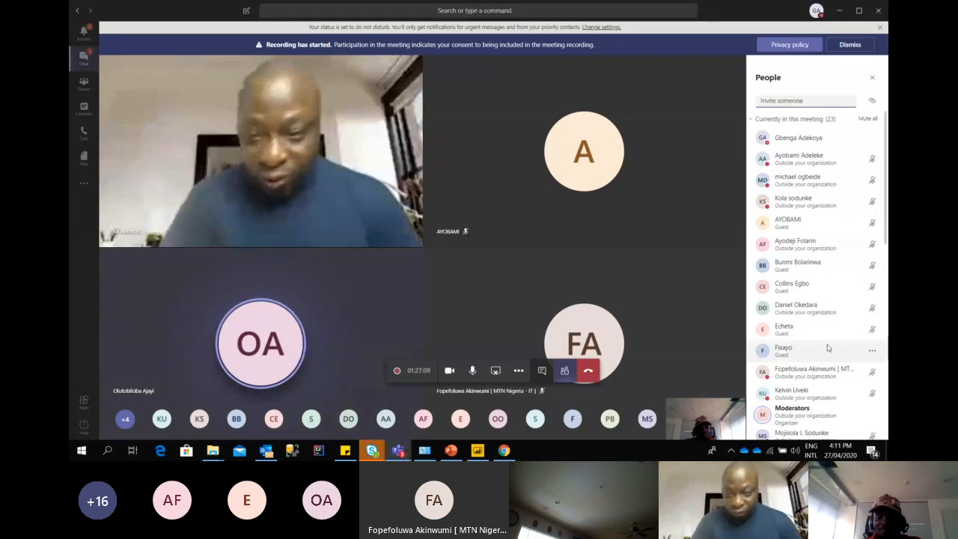